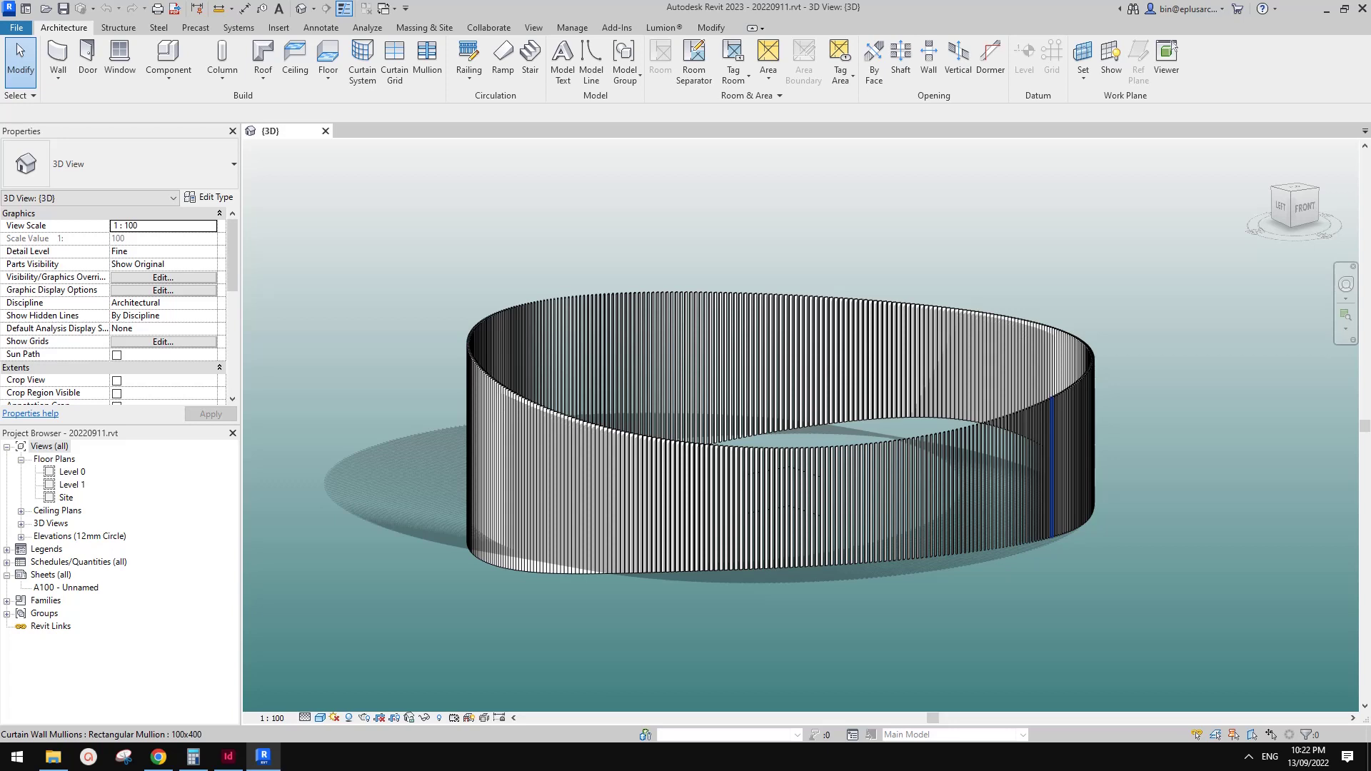
Set the 3D view's phase filter to Show All.
{"action": "middle_click_drag", "start_coordinate": [1048, 397], "coordinate": [1023, 389]}
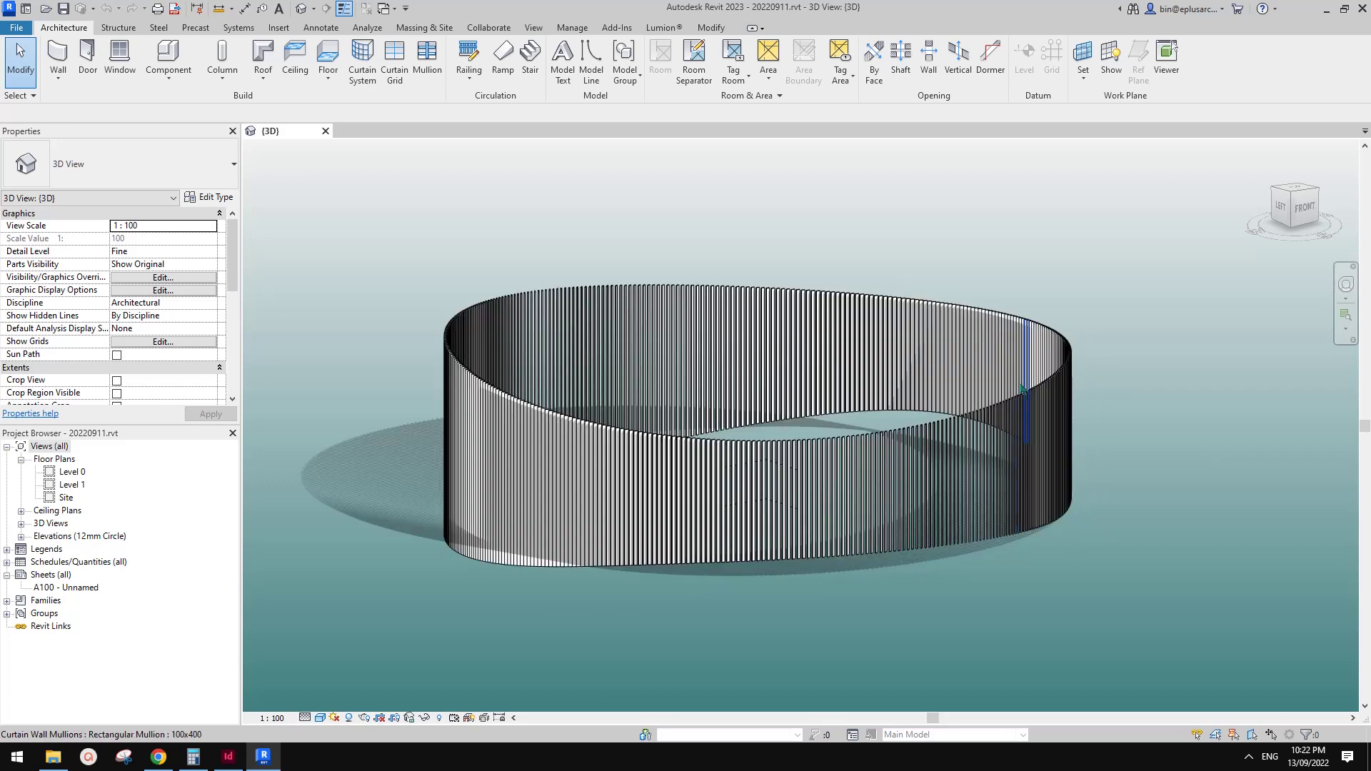
{"action": "mouse_move", "coordinate": [921, 464]}
{"action": "middle_mouse_down", "text": "shift"}
{"action": "mouse_move", "coordinate": [970, 478]}
{"action": "mouse_move", "coordinate": [976, 462]}
{"action": "middle_mouse_up", "text": "shift"}
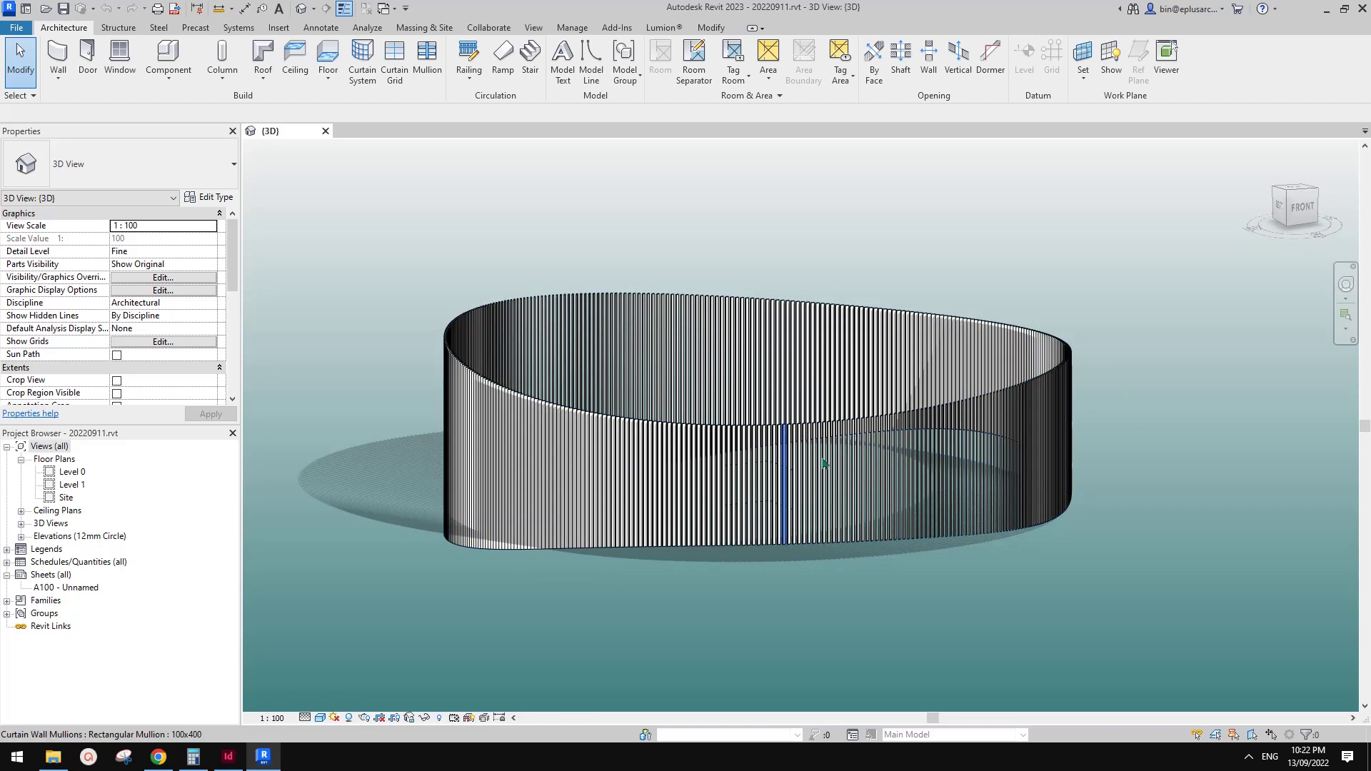
{"action": "middle_click_drag", "start_coordinate": [837, 489], "coordinate": [988, 409], "text": "shift"}
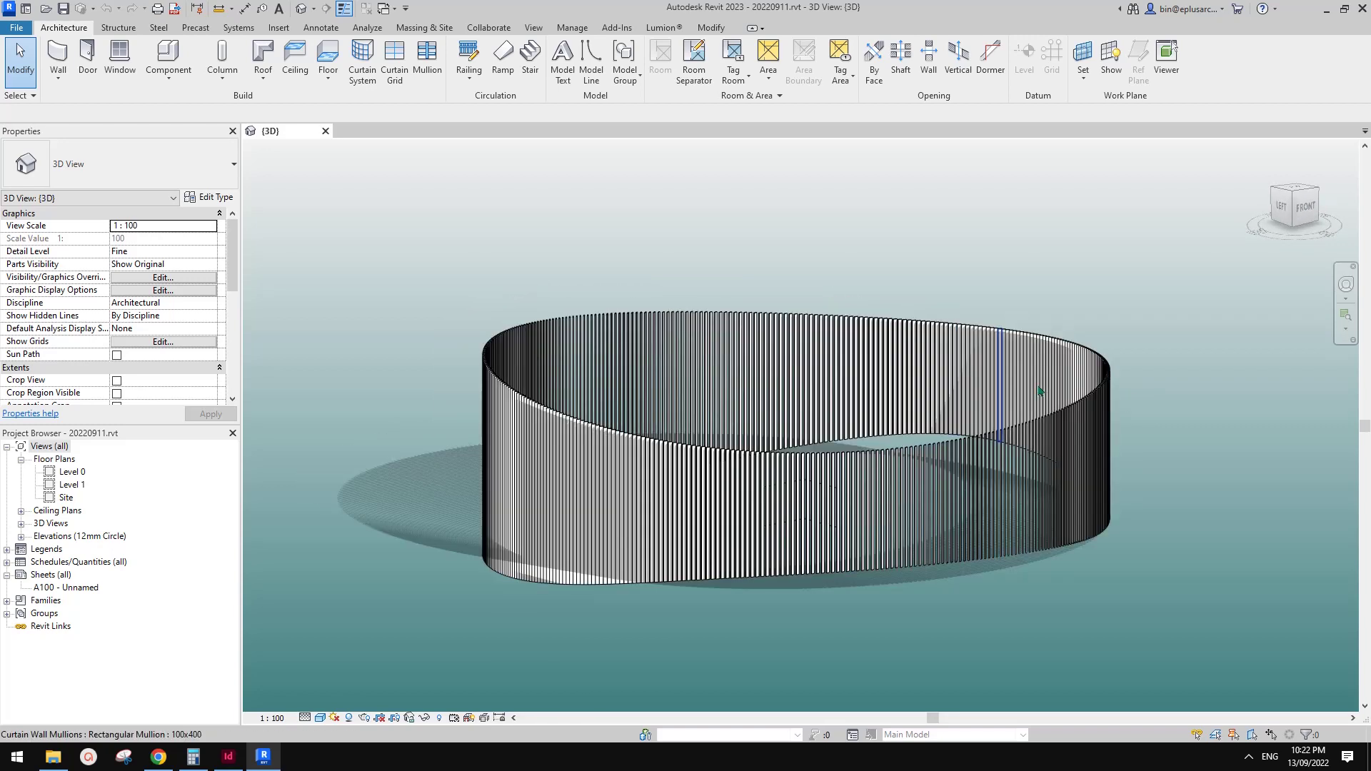
{"action": "scroll", "coordinate": [143, 321], "scroll_direction": "down", "scroll_amount": 5}
{"action": "left_click", "coordinate": [209, 367]}
{"action": "left_click", "coordinate": [132, 380]}
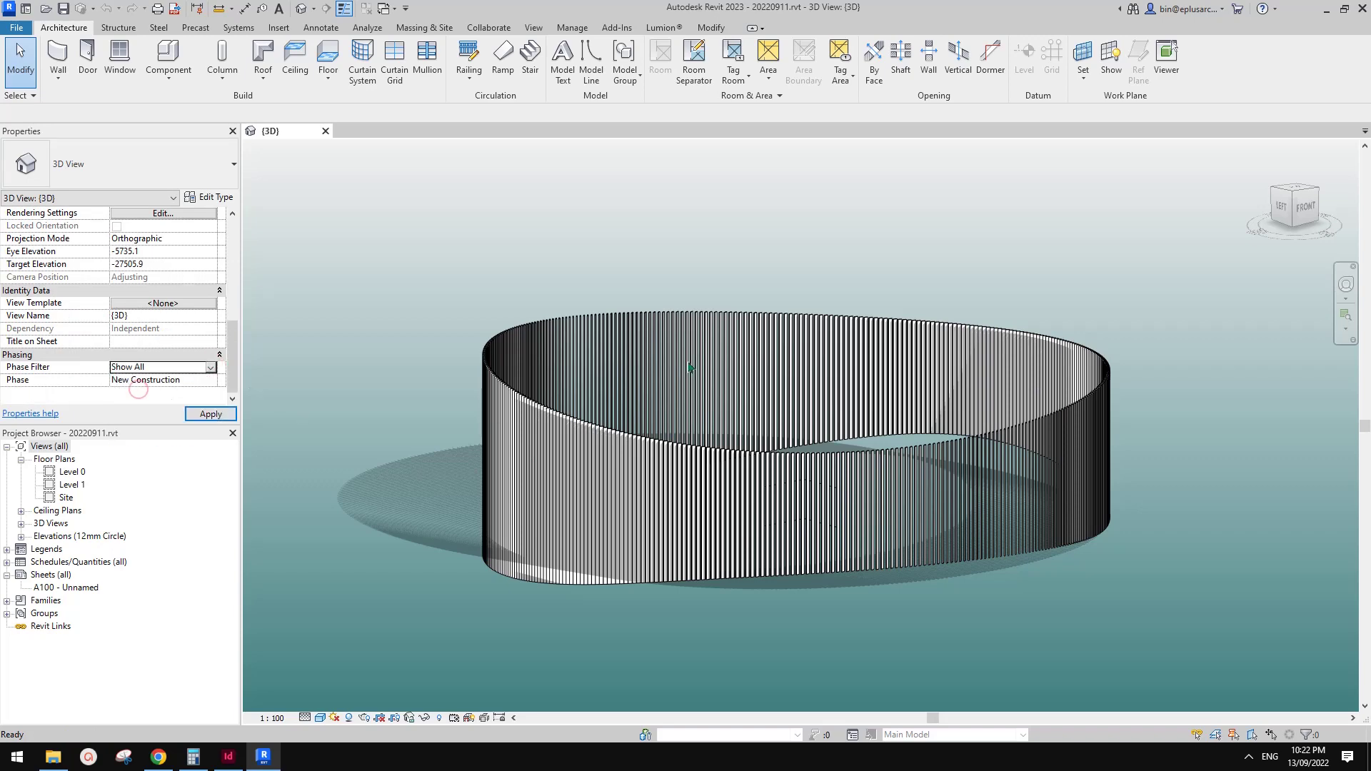
{"action": "left_click", "coordinate": [1177, 352]}
{"action": "middle_click_drag", "start_coordinate": [1177, 352], "coordinate": [1204, 547], "text": "shift"}
Examine the lower roof's phasing and view both roofs around the circular curtain wall from several angles.
{"action": "left_click", "coordinate": [1184, 544]}
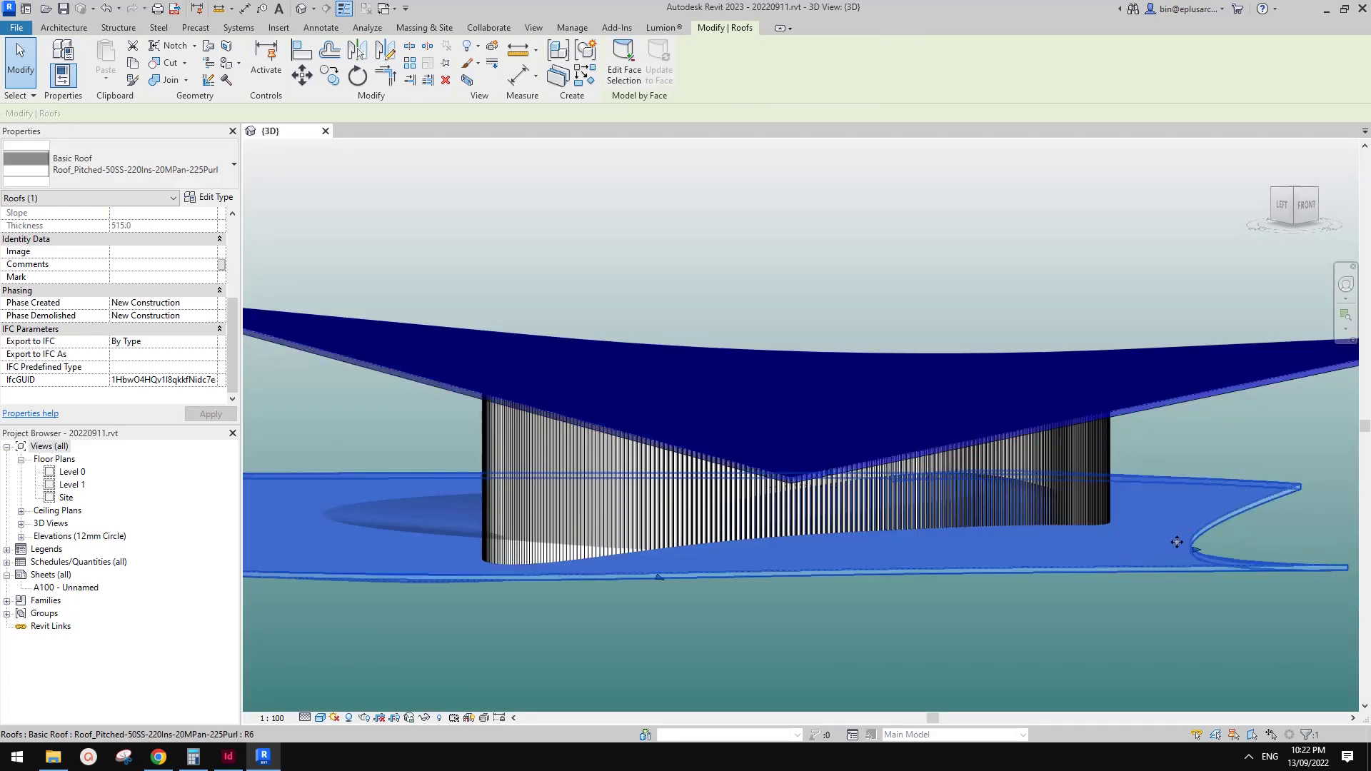
{"action": "middle_click_drag", "start_coordinate": [1165, 535], "coordinate": [1134, 565], "text": "shift"}
{"action": "scroll", "coordinate": [1161, 533], "scroll_direction": "down", "scroll_amount": 1}
{"action": "left_click", "coordinate": [299, 455]}
{"action": "scroll", "coordinate": [132, 368], "scroll_direction": "down", "scroll_amount": 3}
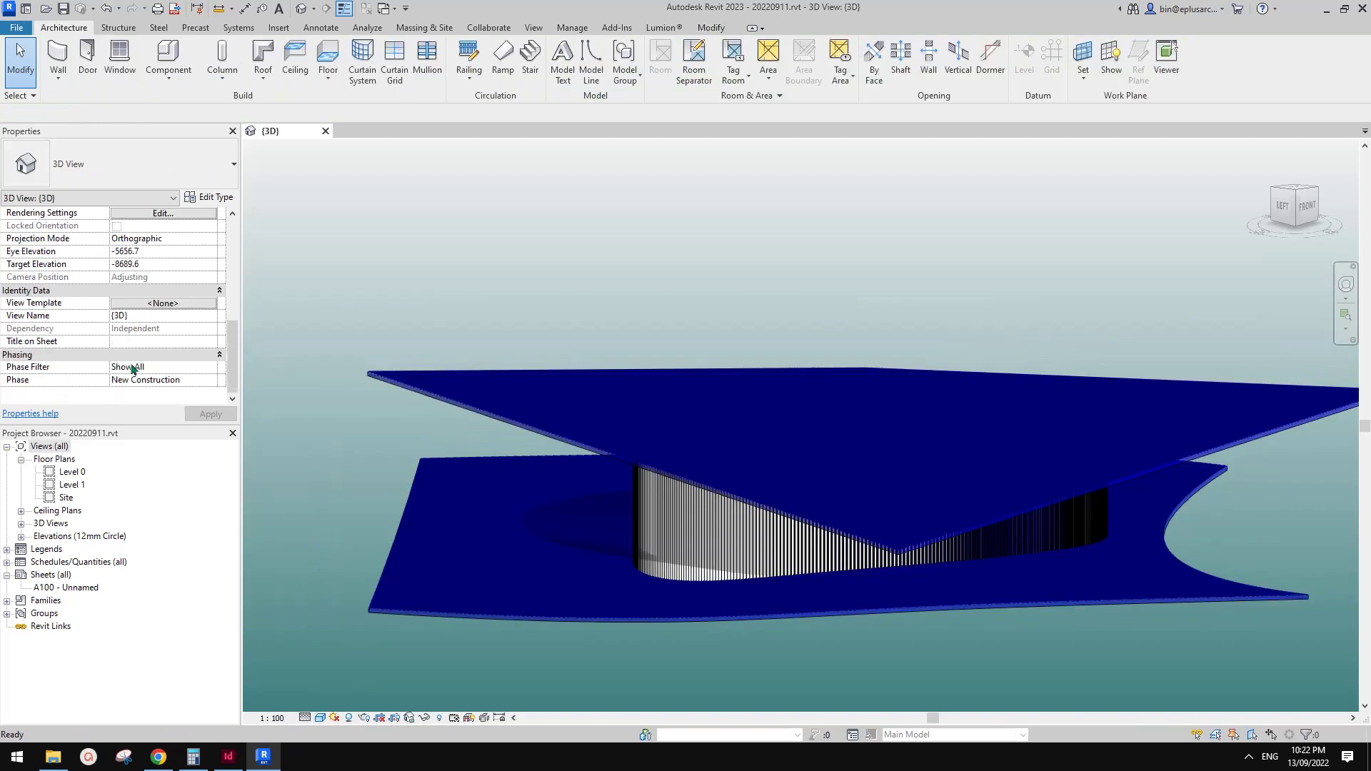
{"action": "left_click", "coordinate": [211, 368]}
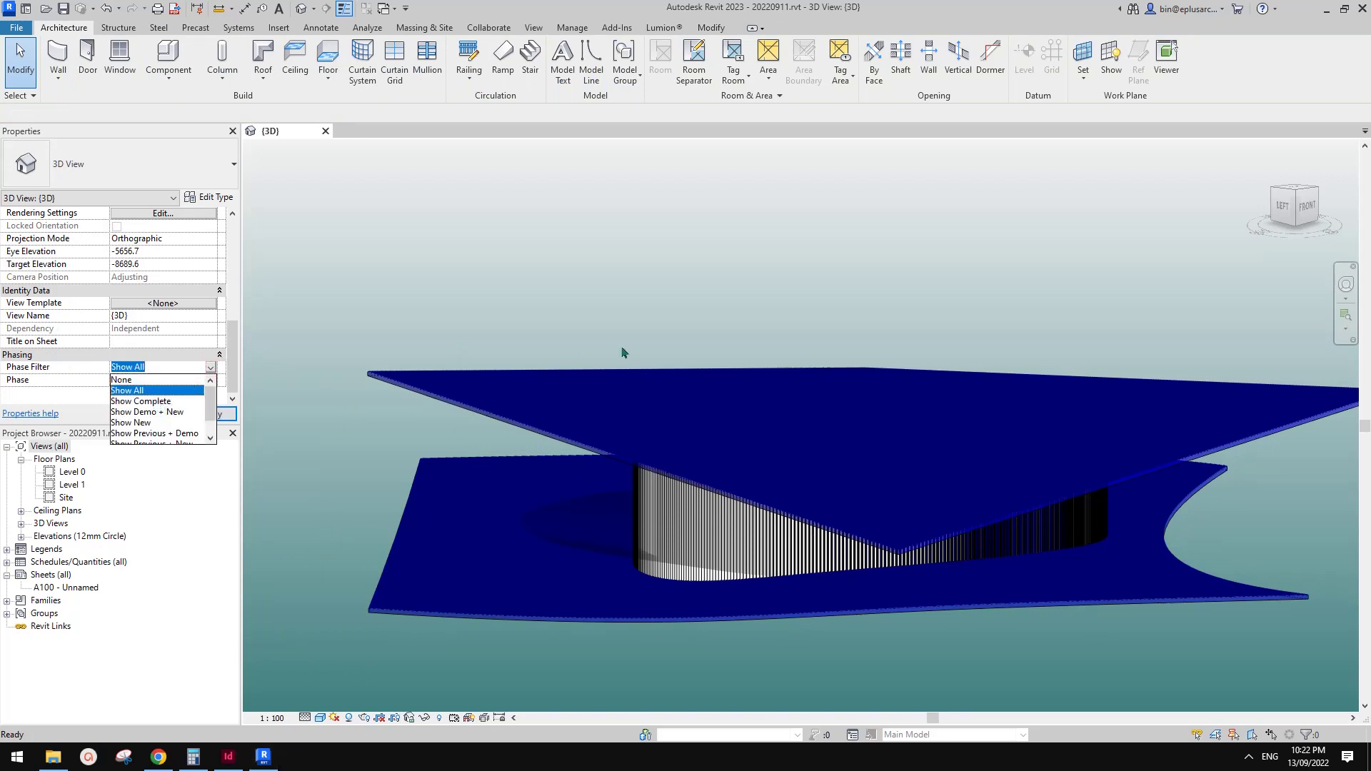
{"action": "left_click", "coordinate": [857, 298]}
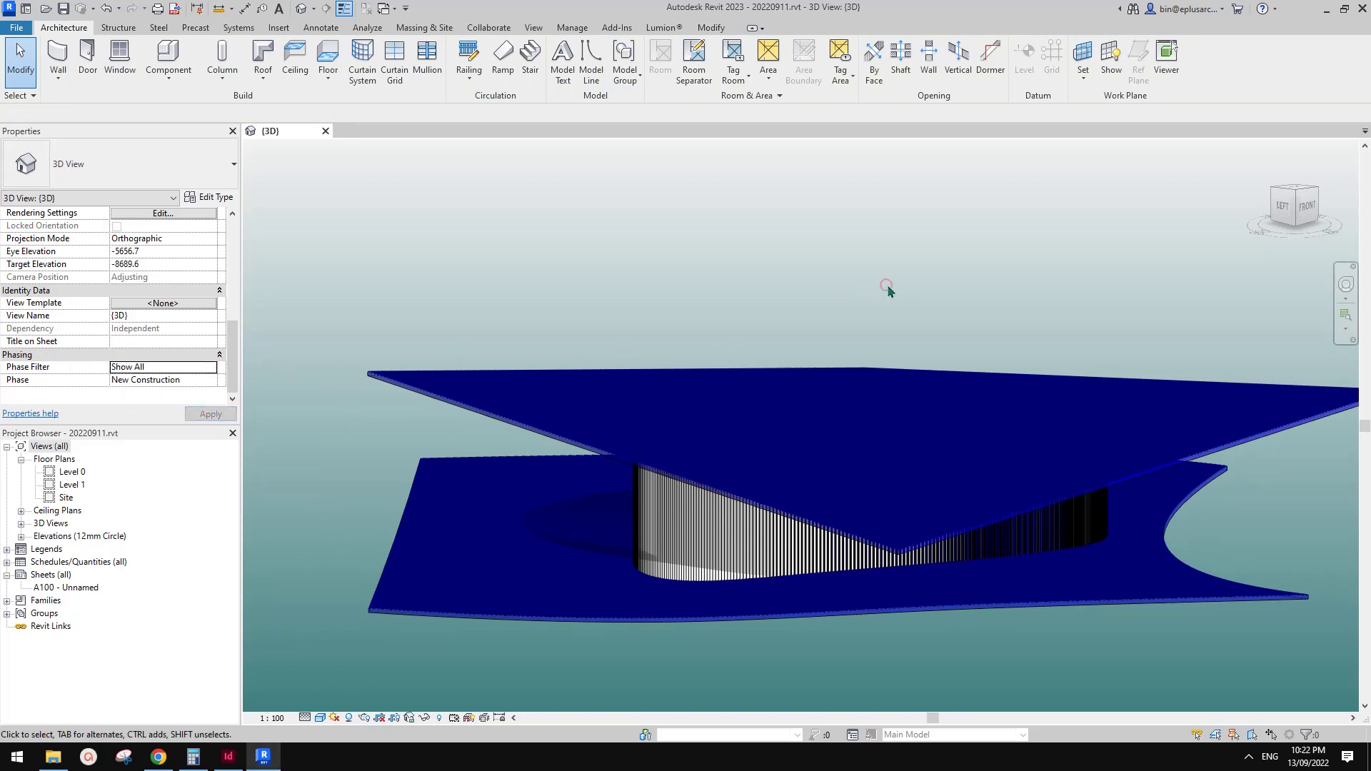
{"action": "middle_click_drag", "start_coordinate": [897, 303], "coordinate": [855, 308]}
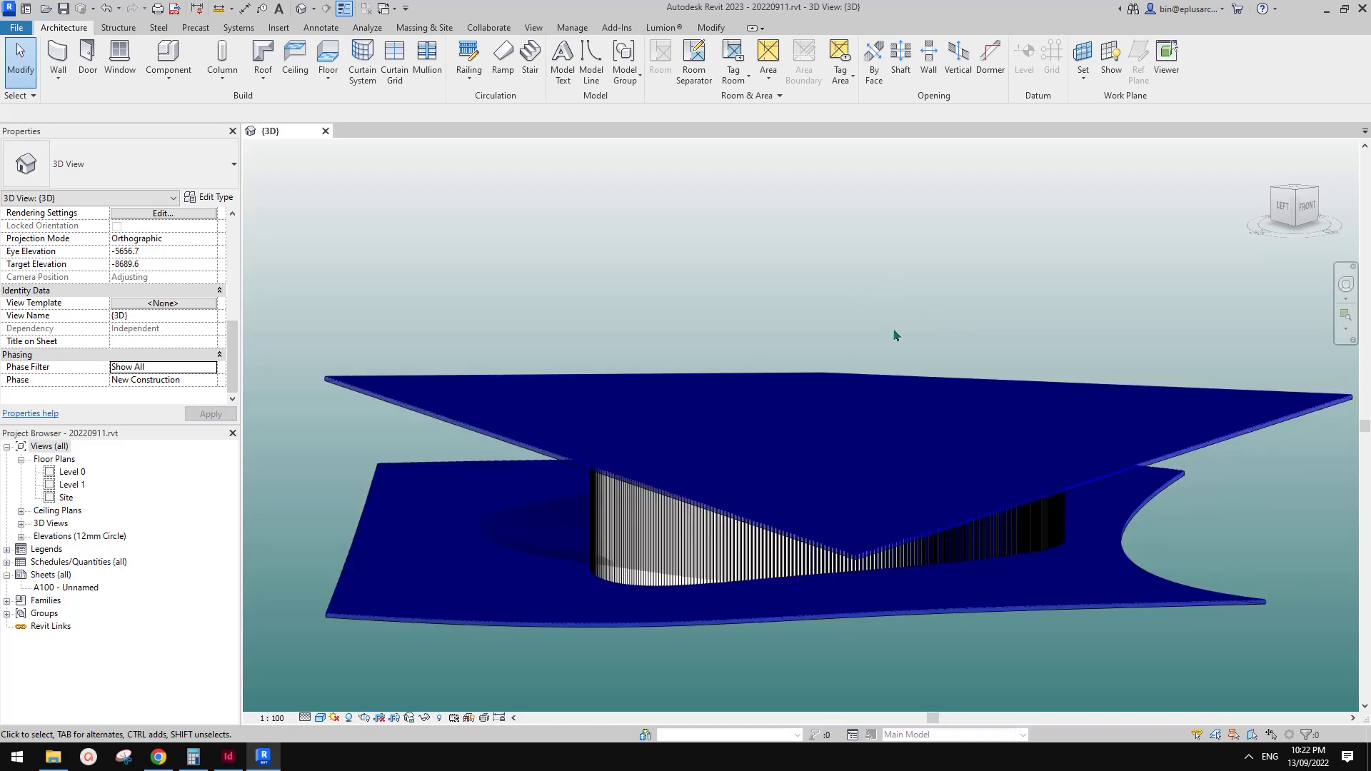
{"action": "scroll", "coordinate": [1119, 419], "scroll_direction": "down", "scroll_amount": 2}
{"action": "middle_click_drag", "start_coordinate": [1119, 419], "coordinate": [1088, 459], "text": "shift"}
{"action": "scroll", "coordinate": [1088, 465], "scroll_direction": "down", "scroll_amount": 2}
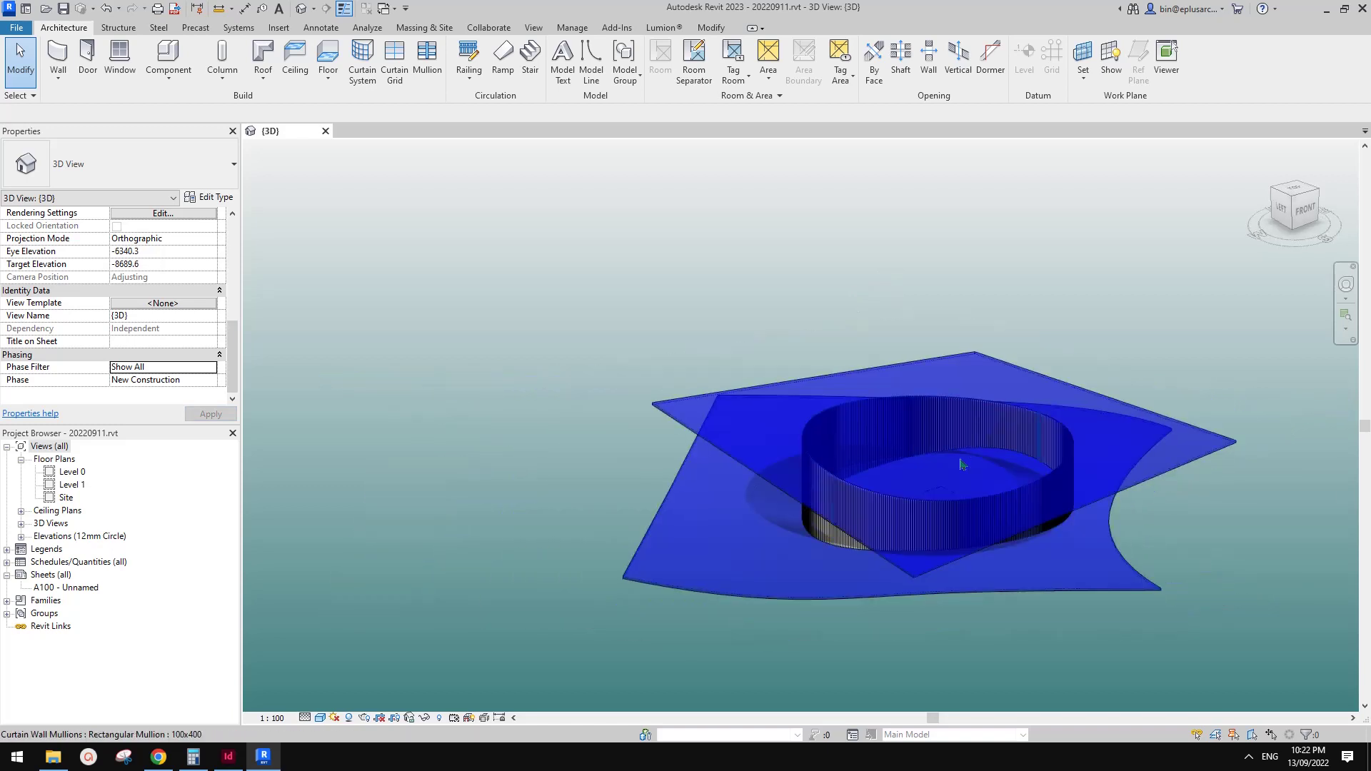
{"action": "left_click", "coordinate": [1145, 459]}
{"action": "left_click", "coordinate": [961, 329]}
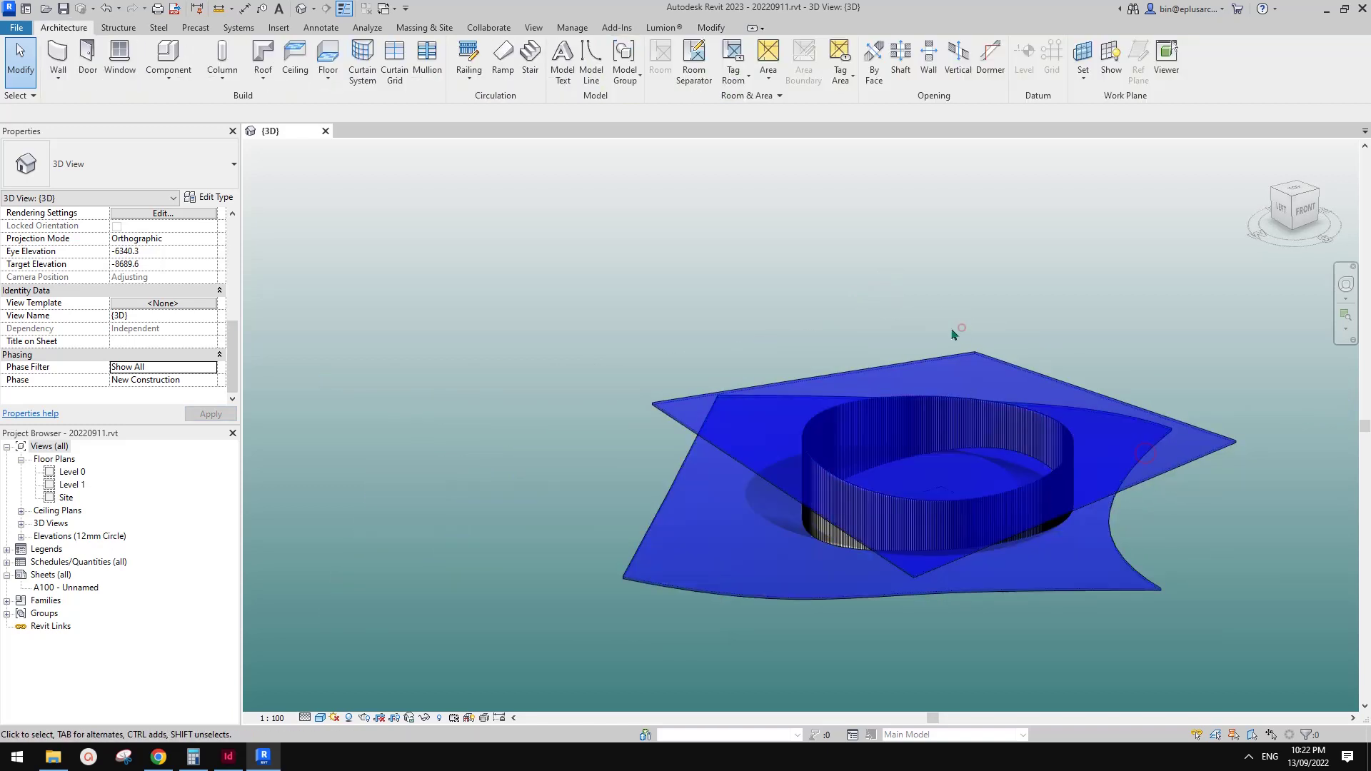
{"action": "left_click", "coordinate": [1100, 432]}
{"action": "key", "text": "Escape"}
{"action": "scroll", "coordinate": [174, 351], "scroll_direction": "down", "scroll_amount": 1}
Set the 3D view's phase filter to Show Complete.
{"action": "left_click", "coordinate": [211, 366]}
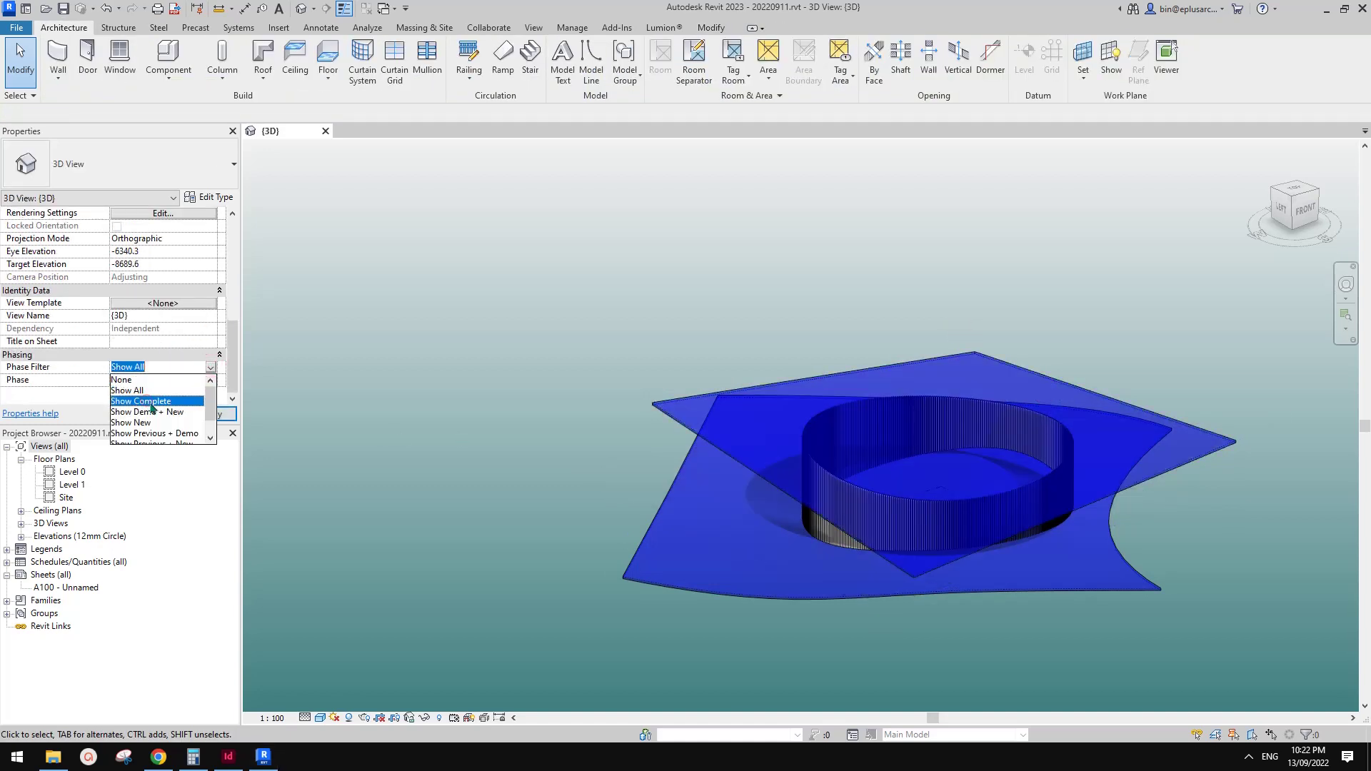
{"action": "left_click", "coordinate": [146, 401]}
{"action": "left_click", "coordinate": [664, 260]}
{"action": "middle_click_drag", "start_coordinate": [1133, 402], "coordinate": [941, 424]}
{"action": "scroll", "coordinate": [773, 524], "scroll_direction": "down", "scroll_amount": 1}
{"action": "middle_click_drag", "start_coordinate": [973, 508], "coordinate": [718, 510]}
{"action": "mouse_move", "coordinate": [718, 510]}
{"action": "middle_mouse_down", "text": "shift"}
{"action": "mouse_move", "coordinate": [725, 554]}
{"action": "mouse_move", "coordinate": [720, 512]}
{"action": "middle_mouse_up", "text": "shift"}
{"action": "scroll", "coordinate": [751, 492], "scroll_direction": "up", "scroll_amount": 1}
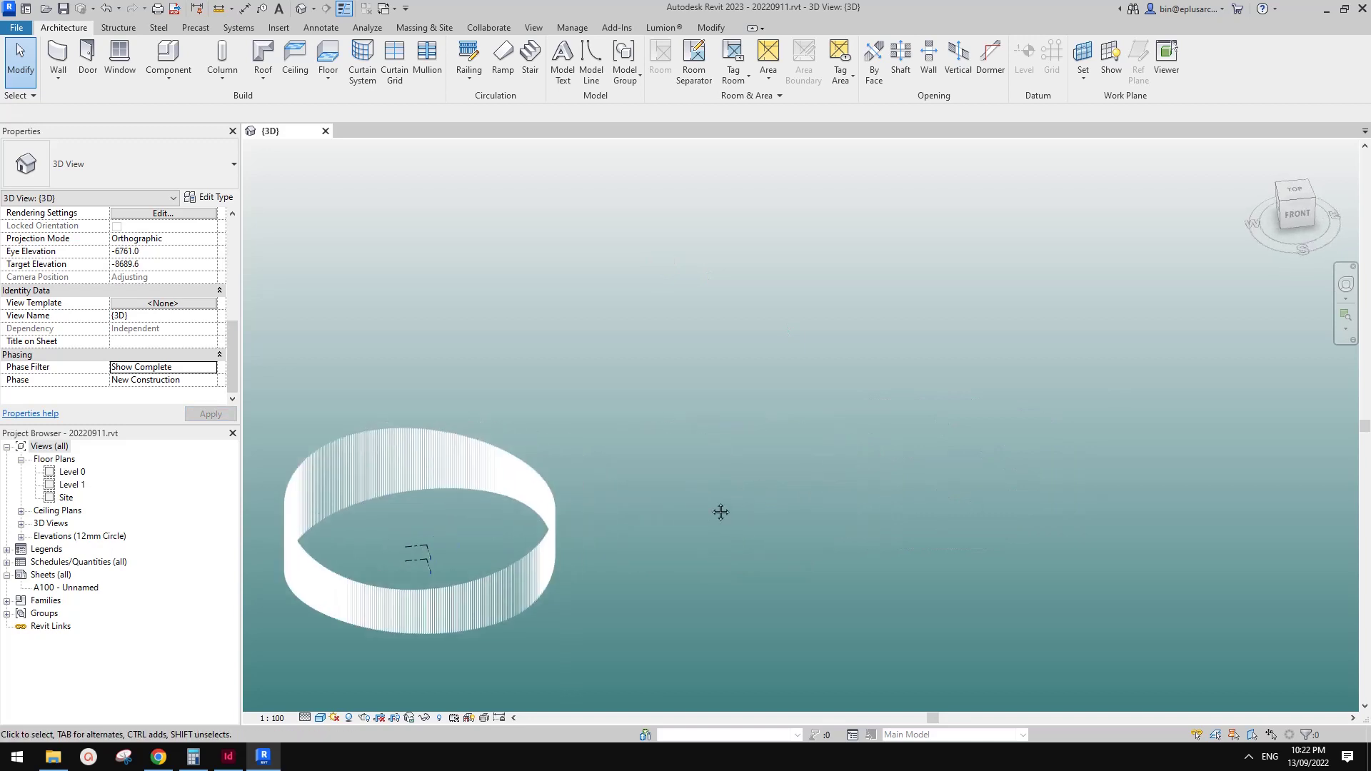
Open the Level 0 floor plan.
{"action": "double_click", "coordinate": [71, 472]}
{"action": "middle_click_drag", "start_coordinate": [1033, 444], "coordinate": [695, 456]}
{"action": "scroll", "coordinate": [698, 464], "scroll_direction": "down", "scroll_amount": 3}
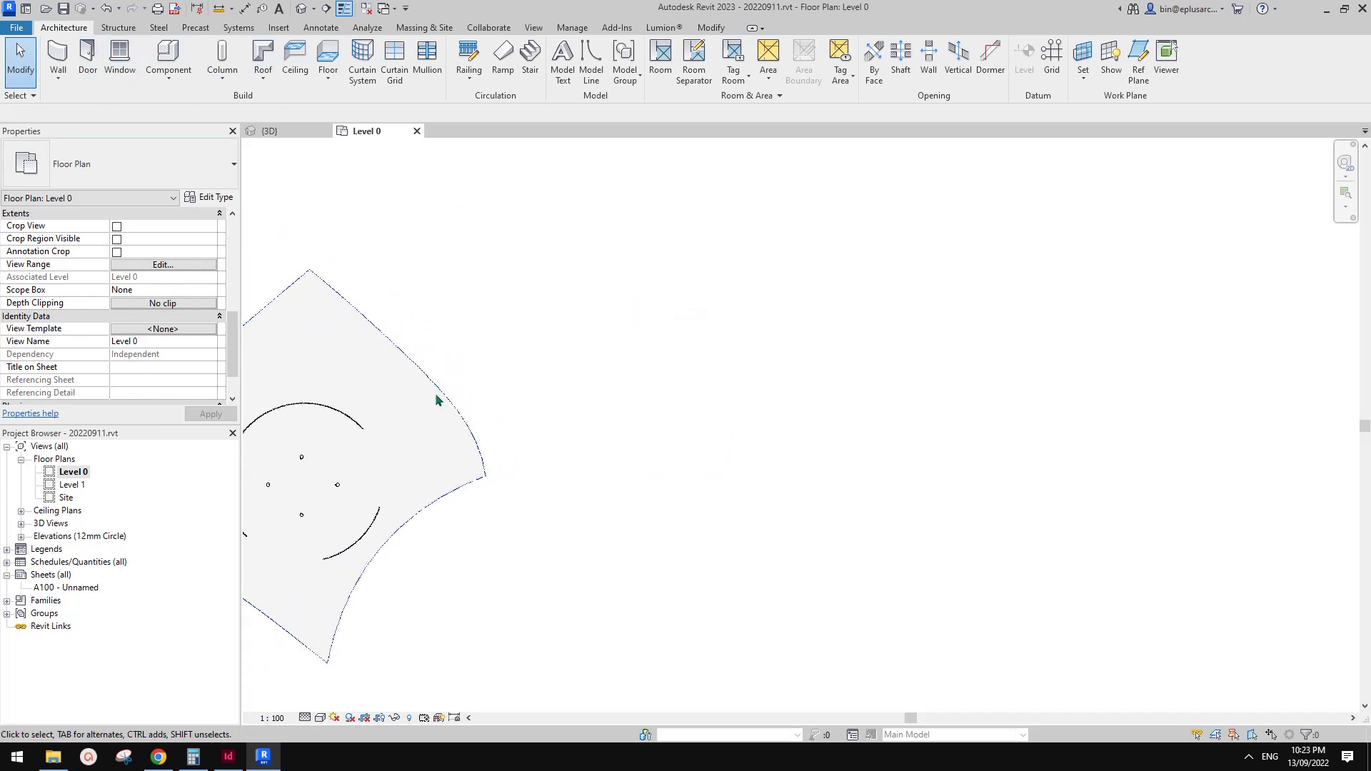
{"action": "scroll", "coordinate": [399, 457], "scroll_direction": "up", "scroll_amount": 4}
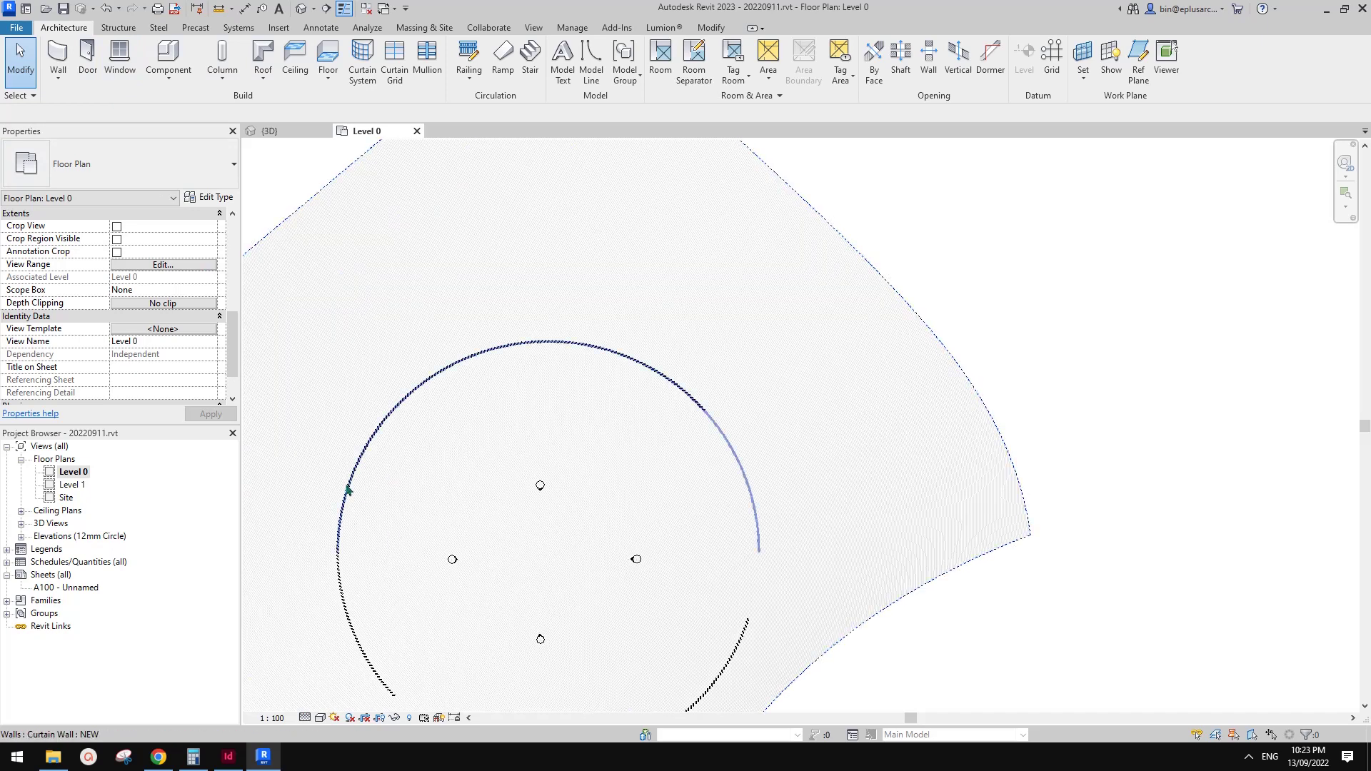
{"action": "scroll", "coordinate": [500, 396], "scroll_direction": "down", "scroll_amount": 3}
{"action": "middle_click_drag", "start_coordinate": [729, 413], "coordinate": [502, 395]}
{"action": "middle_click_drag", "start_coordinate": [762, 394], "coordinate": [603, 391]}
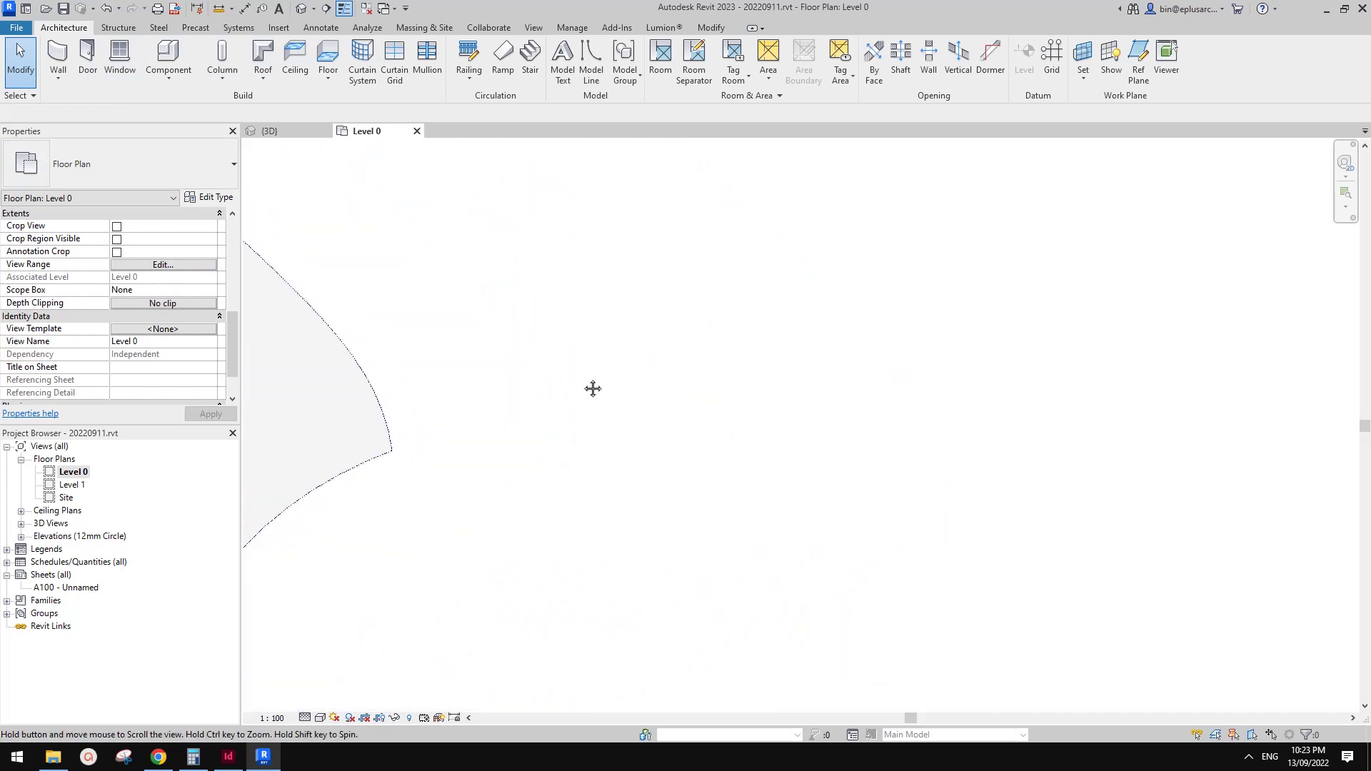
Start an architectural wall using the basic wall type Wall-Partn_12P-70MStd-12P.
{"action": "left_click", "coordinate": [51, 73]}
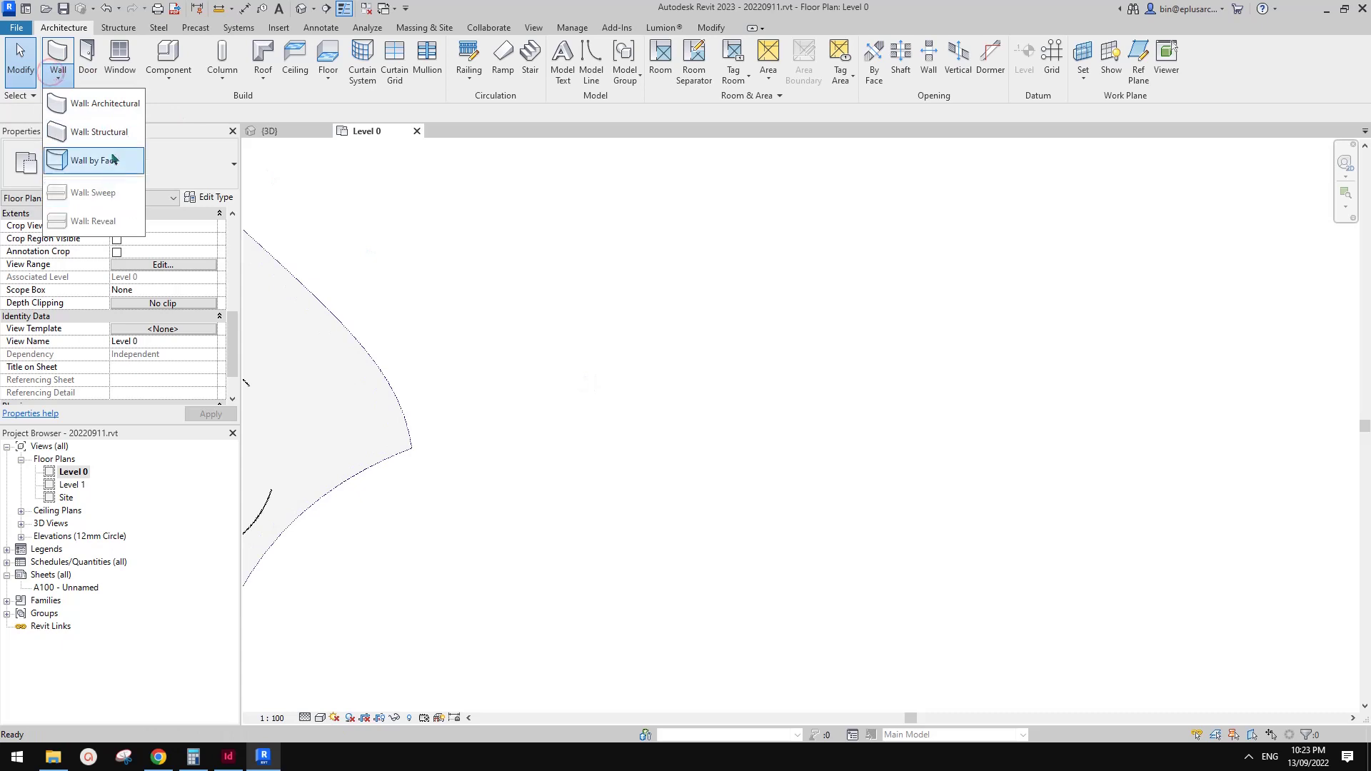
{"action": "left_click", "coordinate": [107, 114]}
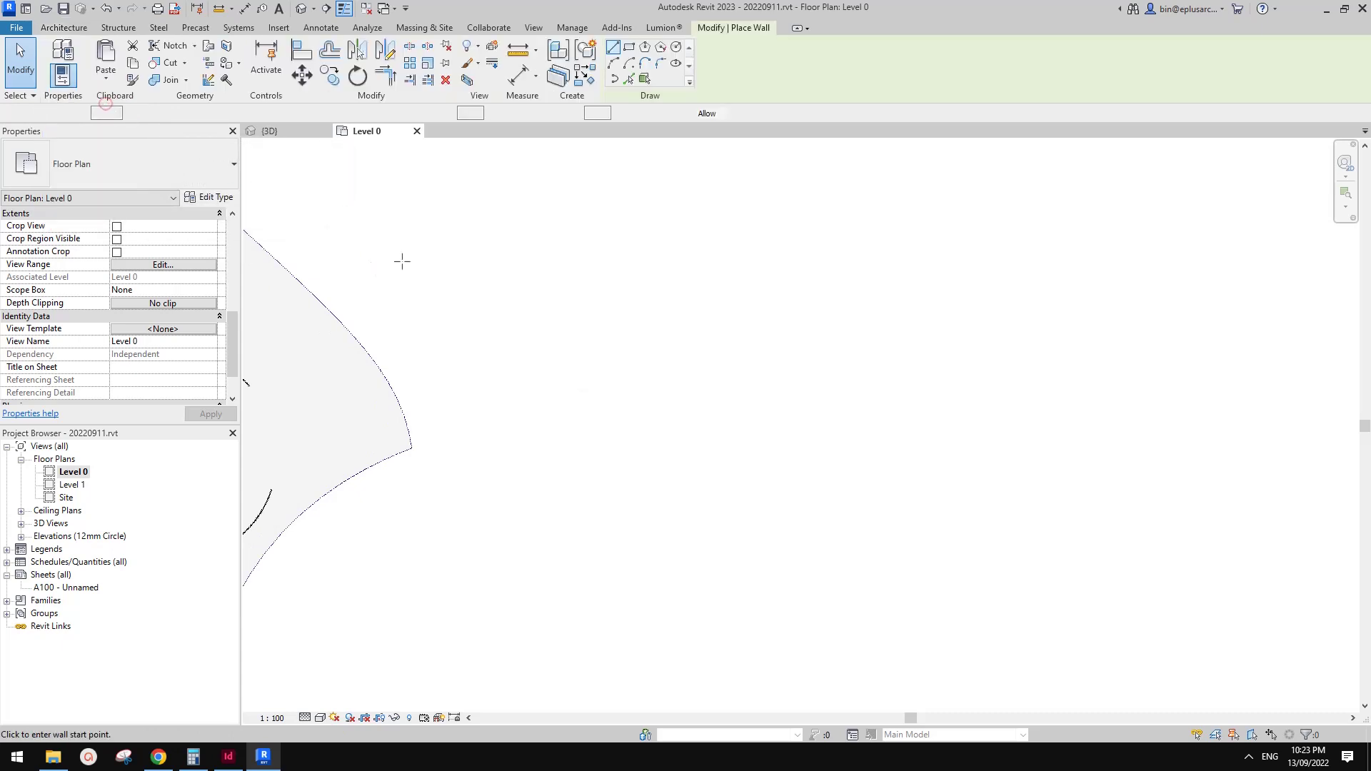
{"action": "left_click", "coordinate": [150, 169]}
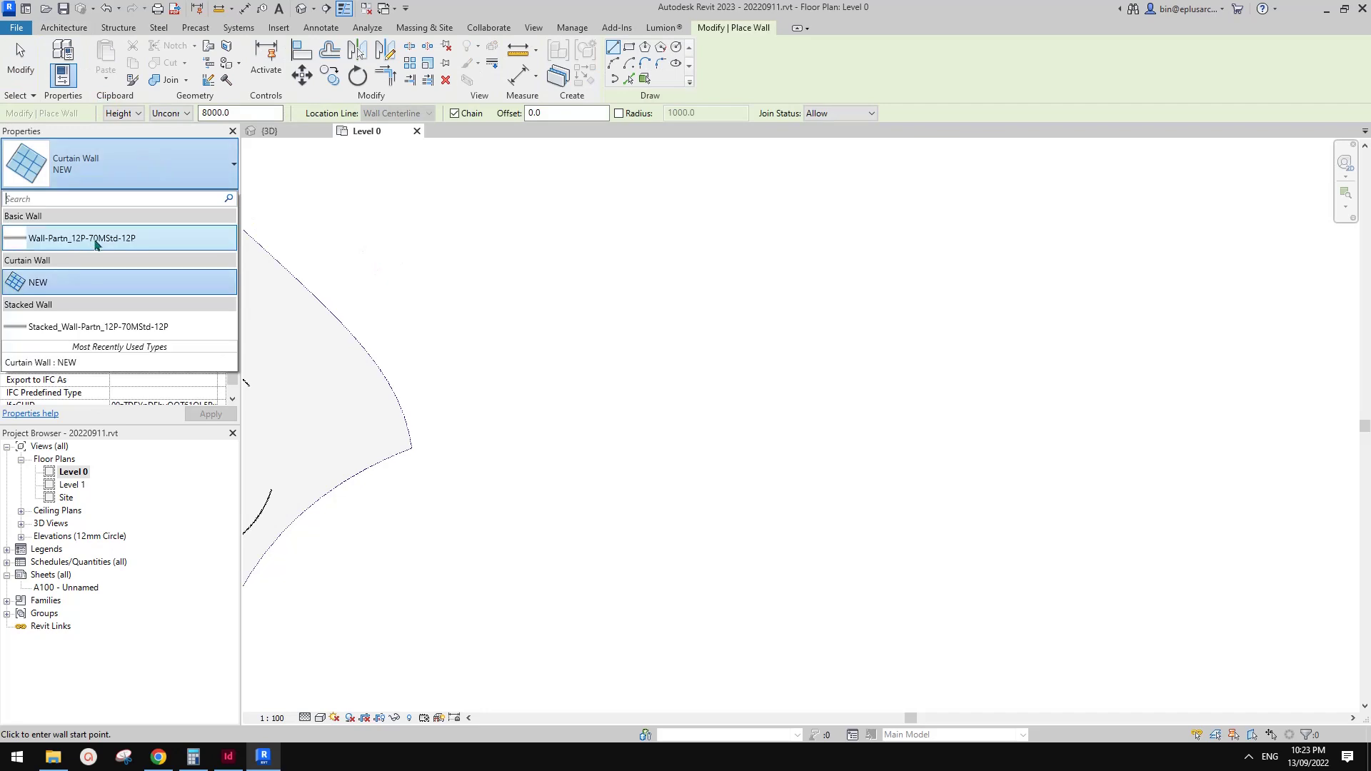
{"action": "left_click", "coordinate": [100, 240]}
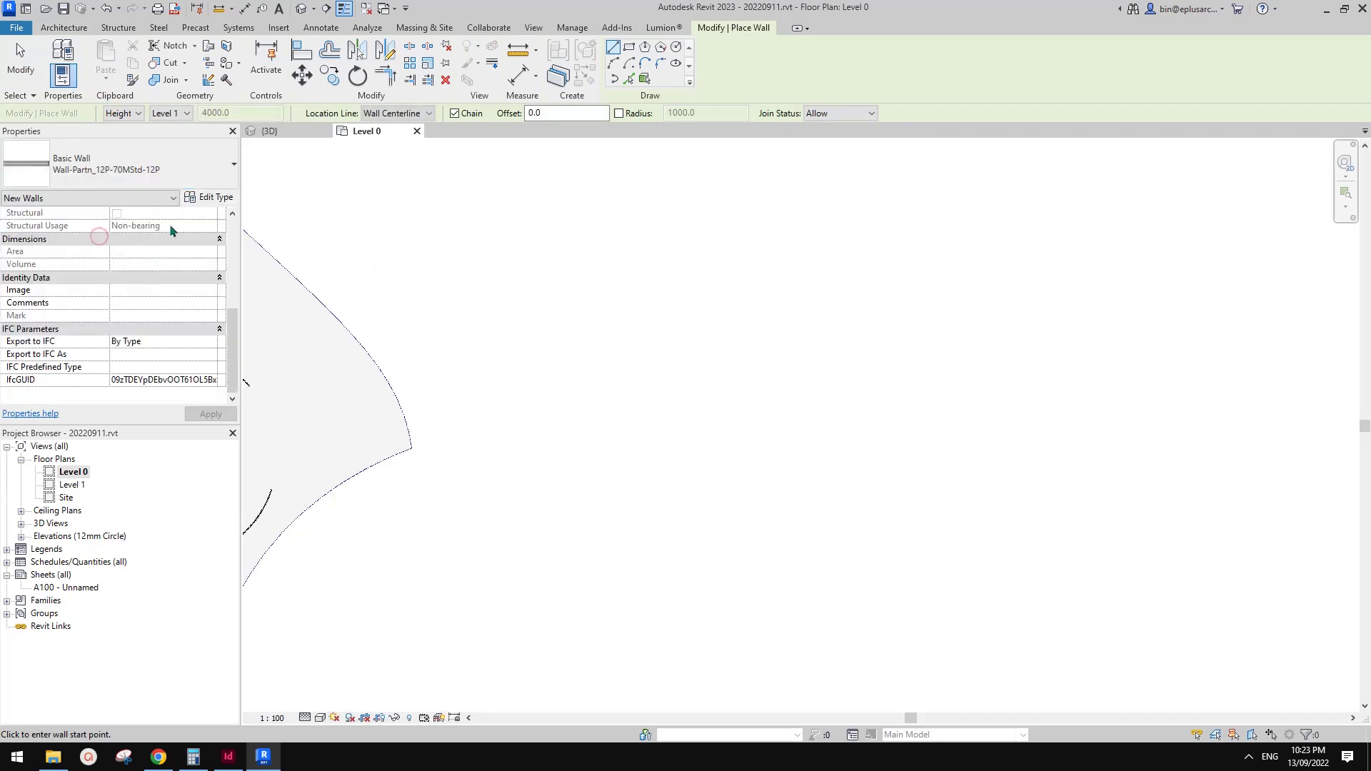
Review the layer structure of the Wall-Partn_12P-70MStd-12P wall type.
{"action": "left_click", "coordinate": [208, 197]}
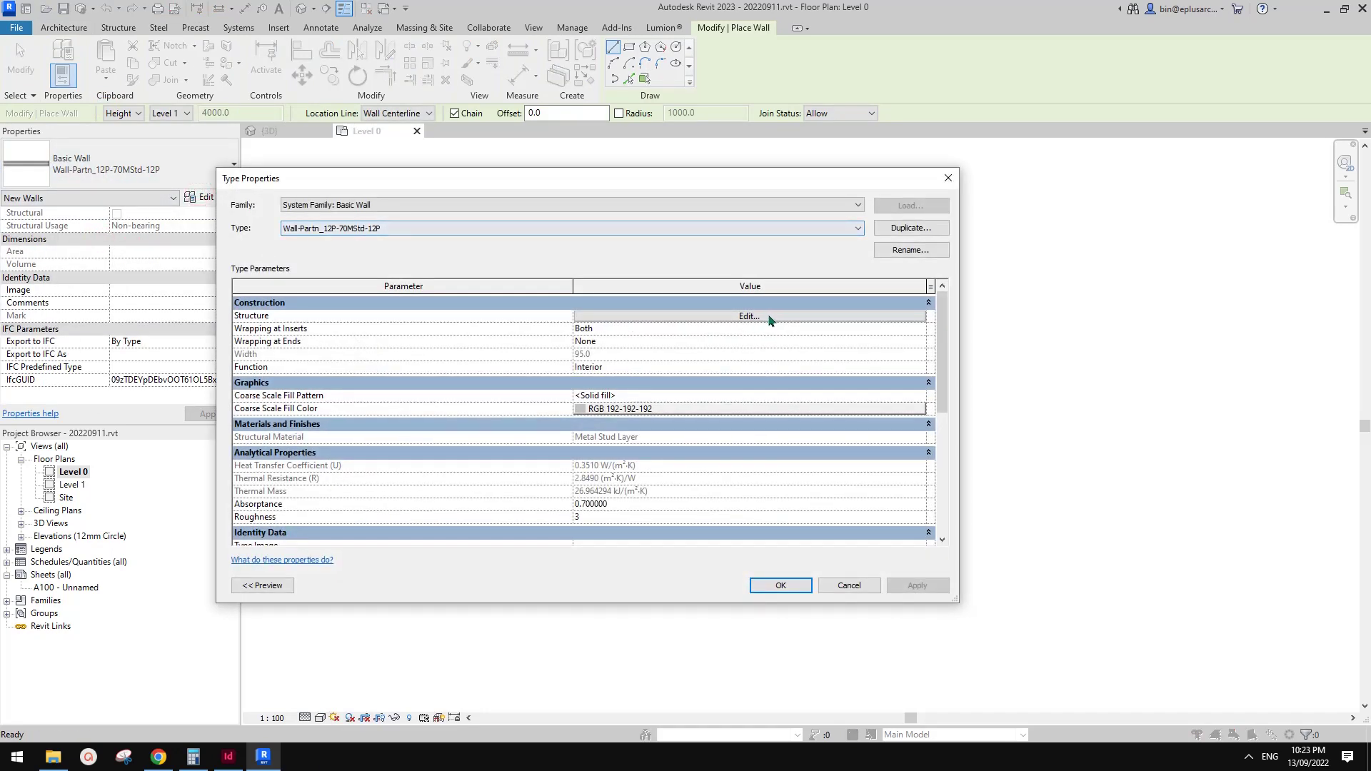
{"action": "left_click", "coordinate": [768, 315]}
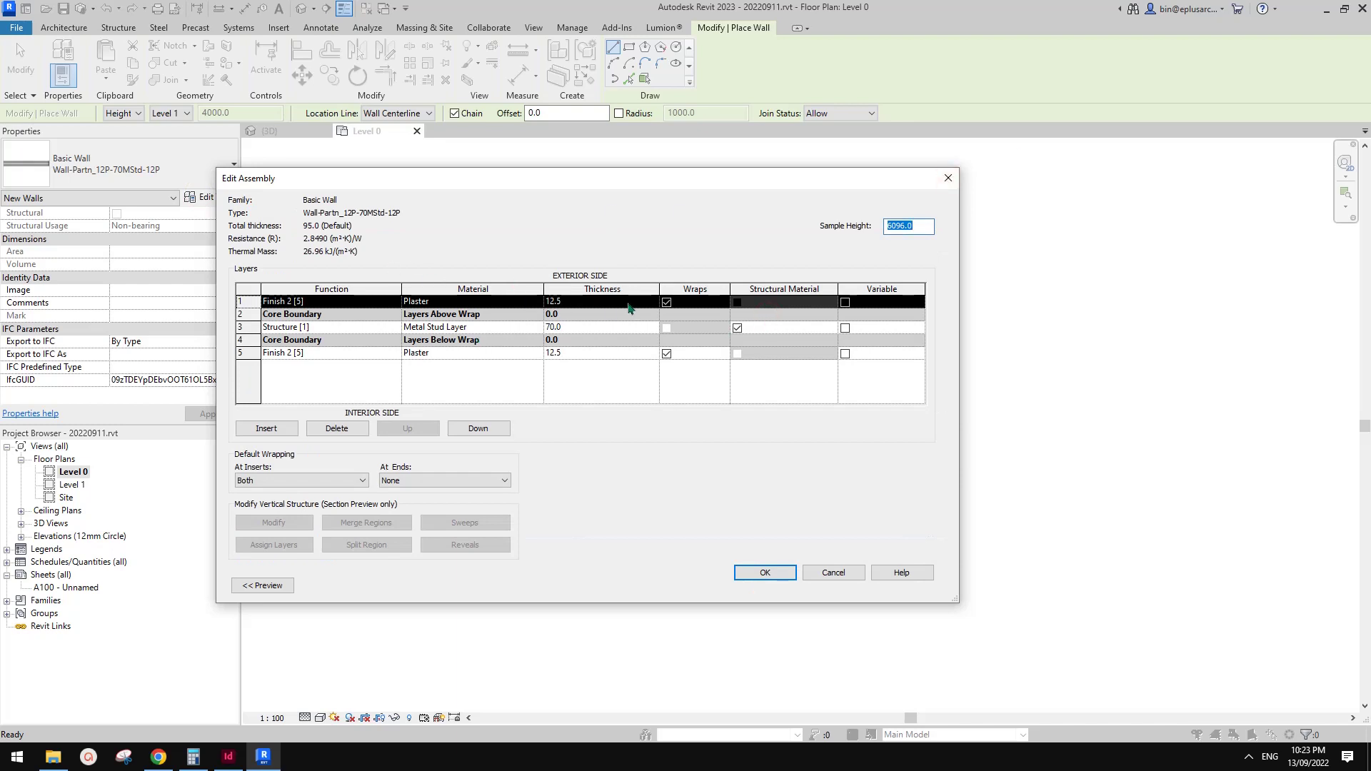
{"action": "left_click", "coordinate": [948, 178]}
{"action": "scroll", "coordinate": [807, 425], "scroll_direction": "down", "scroll_amount": 1}
{"action": "left_click", "coordinate": [948, 178]}
Draw a vertical wall segment 400 mm long in the empty area beside the existing building.
{"action": "scroll", "coordinate": [821, 361], "scroll_direction": "down", "scroll_amount": 2}
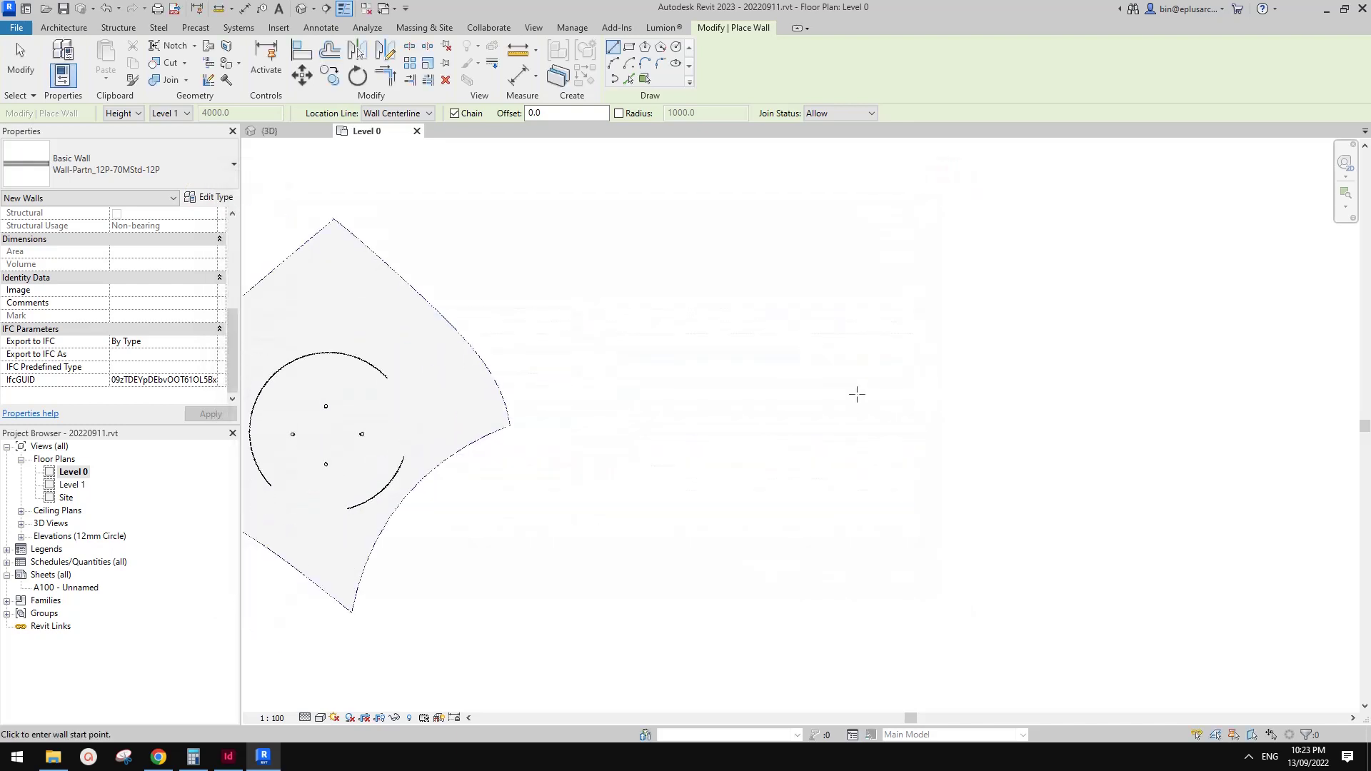
{"action": "left_click", "coordinate": [932, 366]}
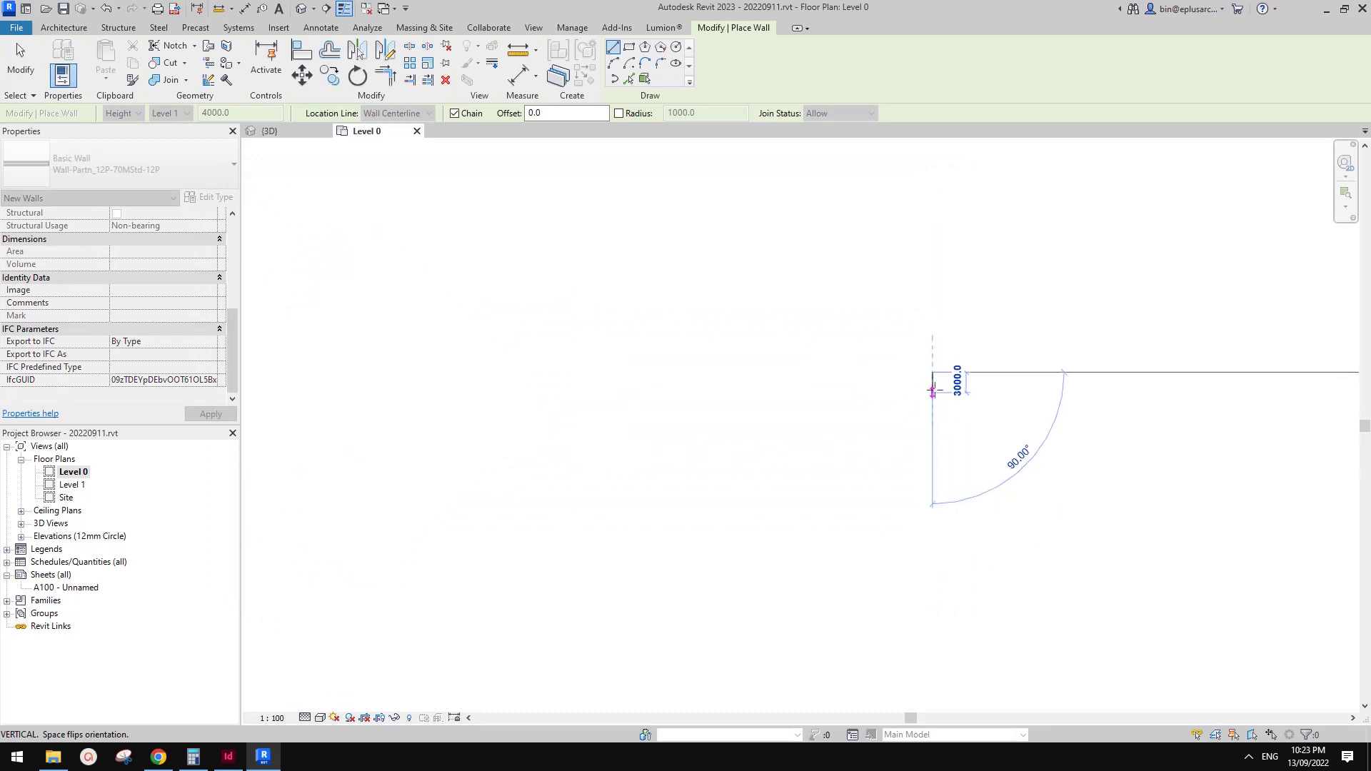
{"action": "scroll", "coordinate": [927, 368], "scroll_direction": "up", "scroll_amount": 3}
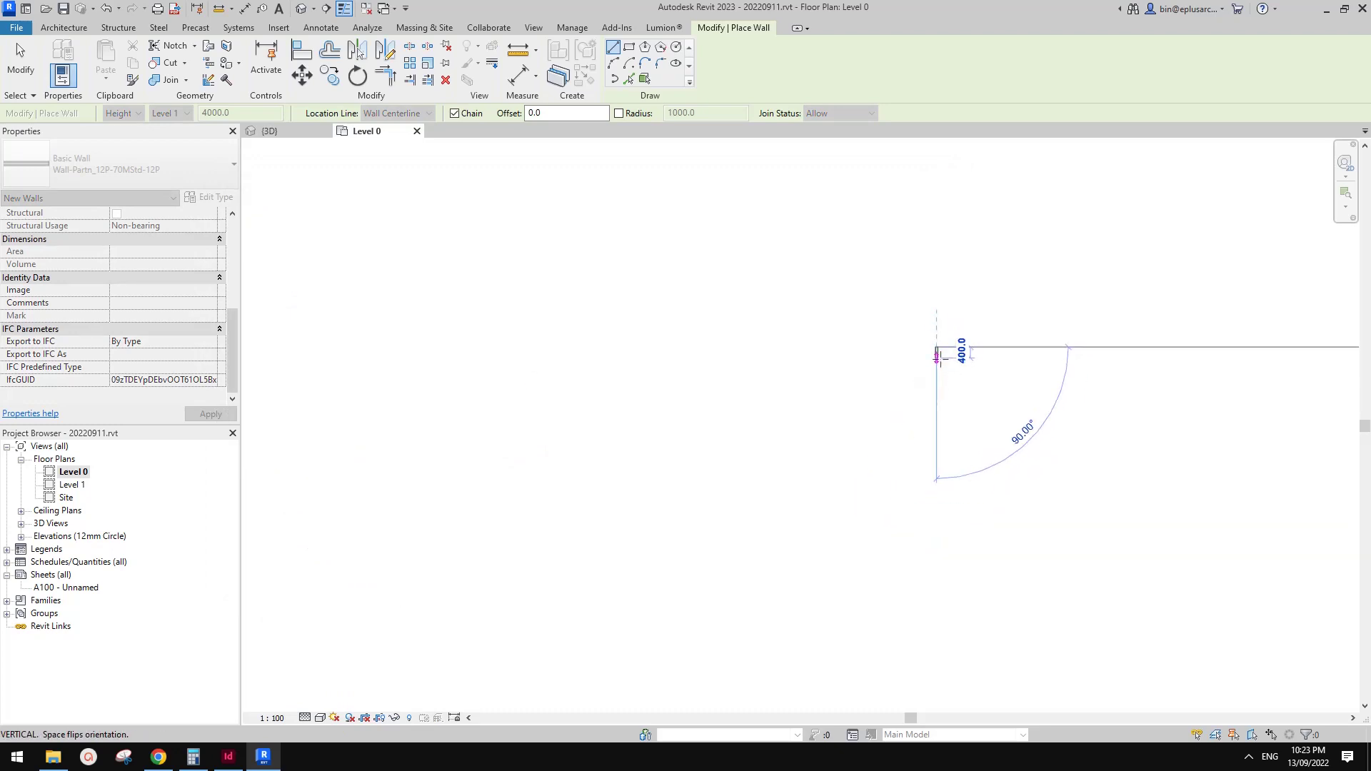
{"action": "key", "text": "Escape"}
{"action": "key", "text": "Escape"}
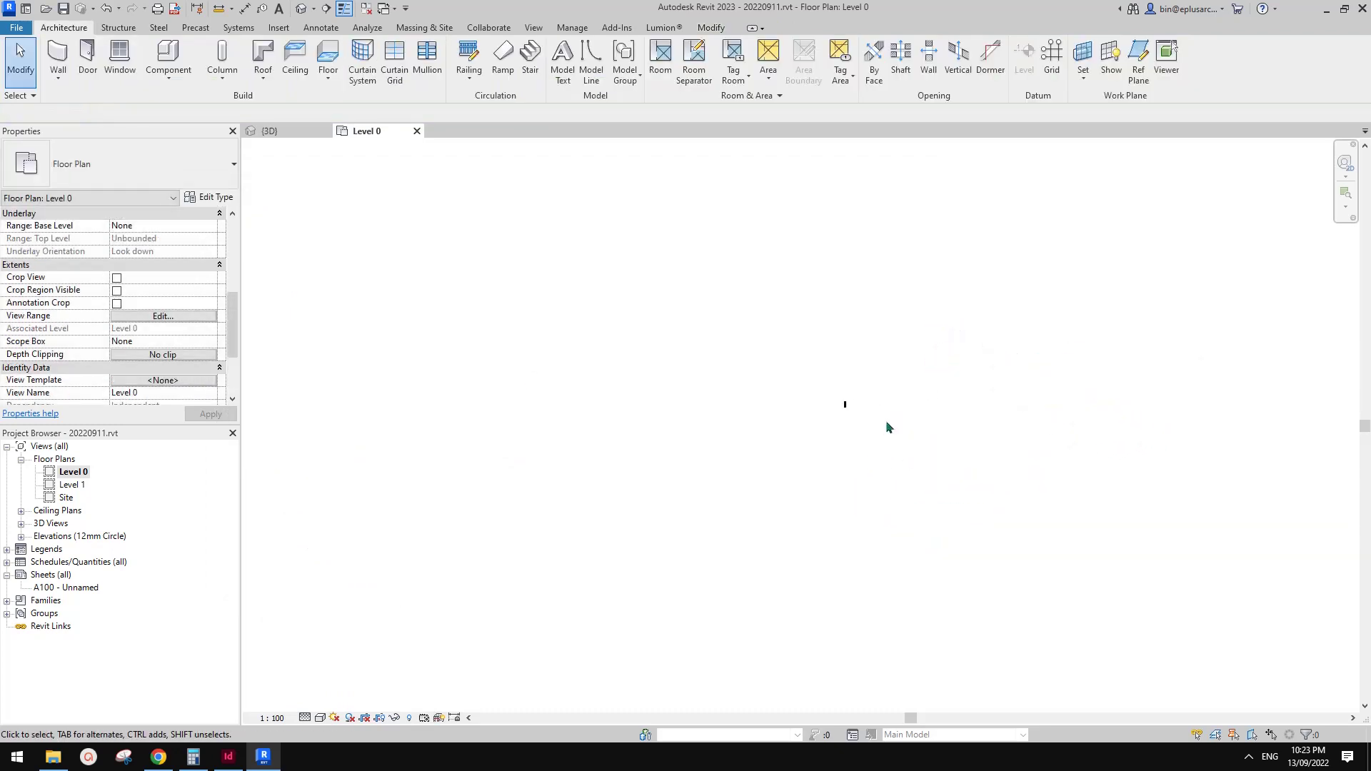
Rotate the short wall segment by 90°.
{"action": "left_click", "coordinate": [845, 411]}
{"action": "scroll", "coordinate": [834, 422], "scroll_direction": "up", "scroll_amount": 2}
{"action": "key", "text": "r"}
{"action": "key", "text": "o"}
{"action": "left_click", "coordinate": [937, 426]}
{"action": "type", "text": "90"}
{"action": "key", "text": "Return"}
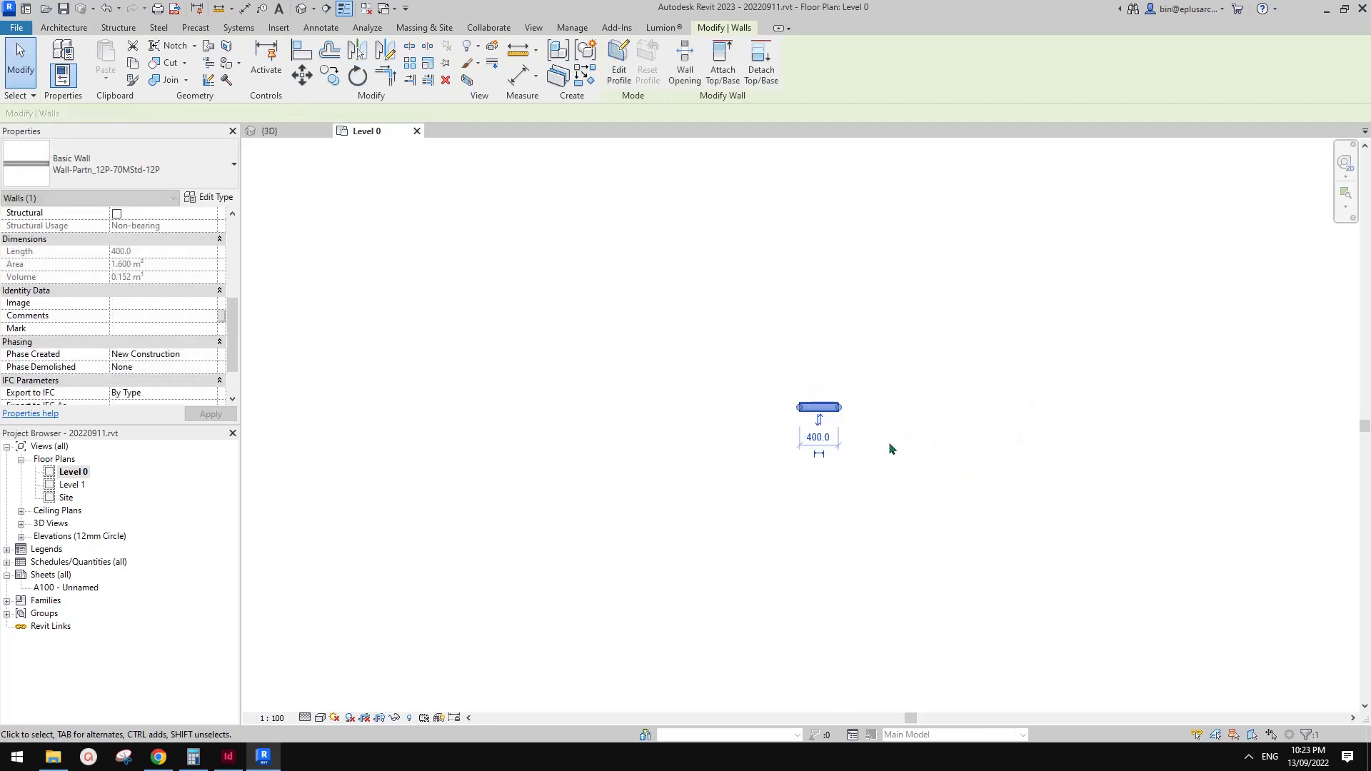
Rotate the short wall segment by a further 45°.
{"action": "middle_click_drag", "start_coordinate": [985, 424], "coordinate": [946, 440]}
{"action": "type", "text": "ro45"}
{"action": "key", "text": "Return"}
{"action": "key", "text": "Escape"}
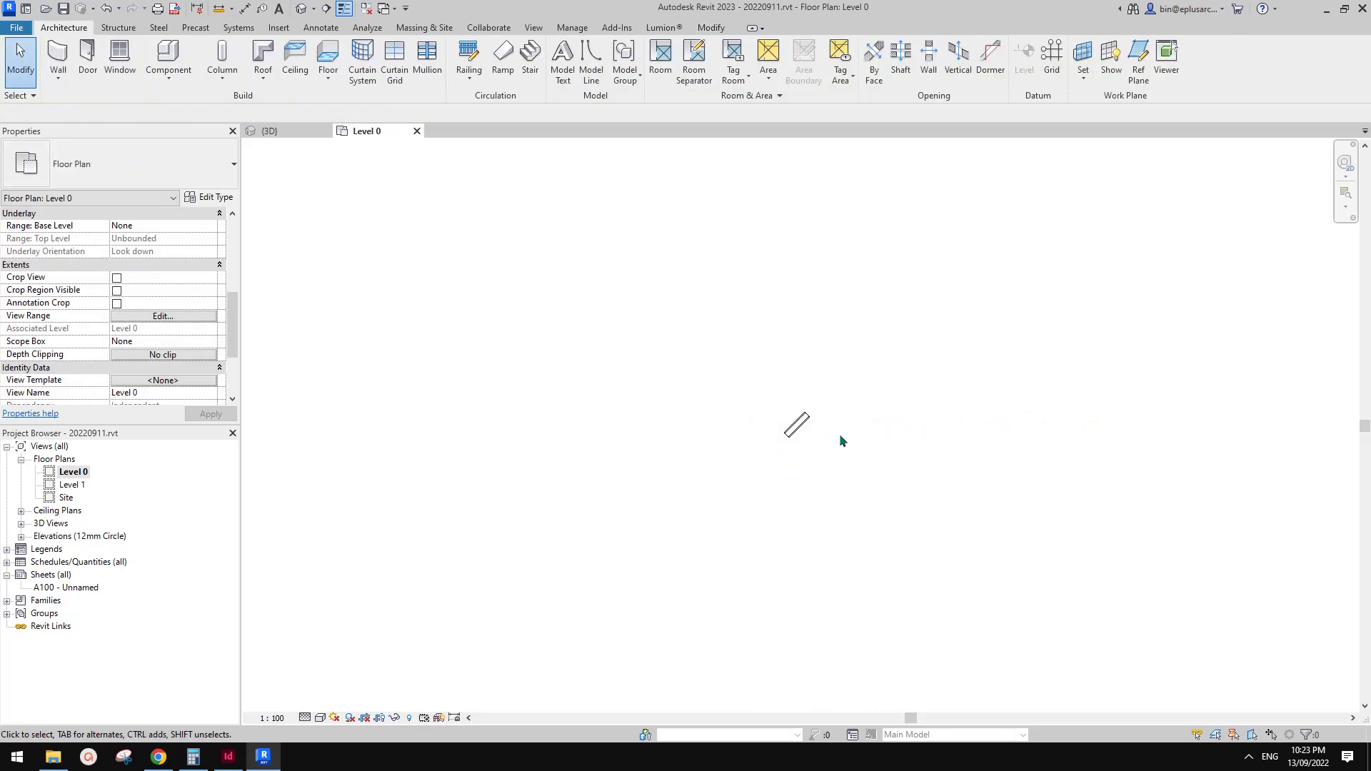
Create a grouped radial array of the angled wall at a 3° step, with its rotation centre about 19450 mm to the east.
{"action": "left_click", "coordinate": [804, 432]}
{"action": "key", "text": "a"}
{"action": "key", "text": "r"}
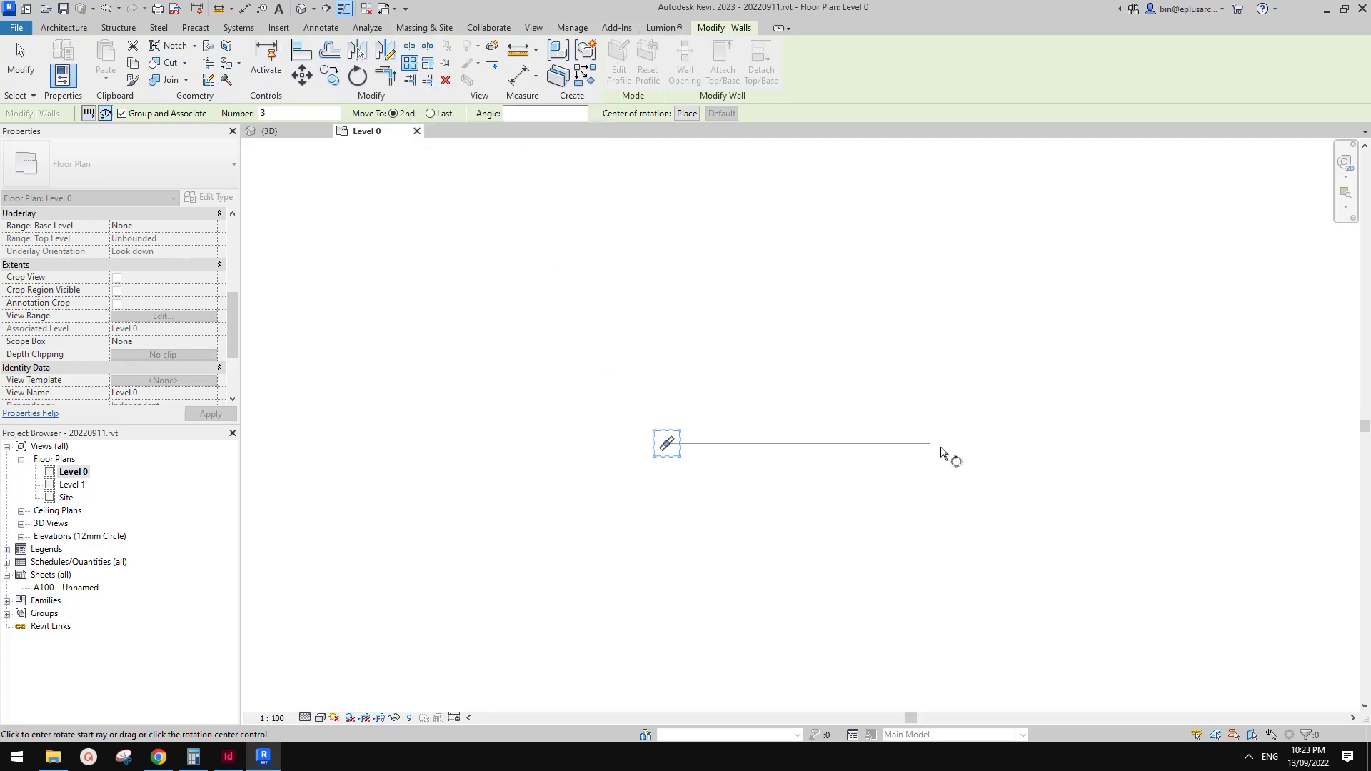
{"action": "scroll", "coordinate": [849, 439], "scroll_direction": "down", "scroll_amount": 1}
{"action": "middle_click_drag", "start_coordinate": [957, 468], "coordinate": [822, 461]}
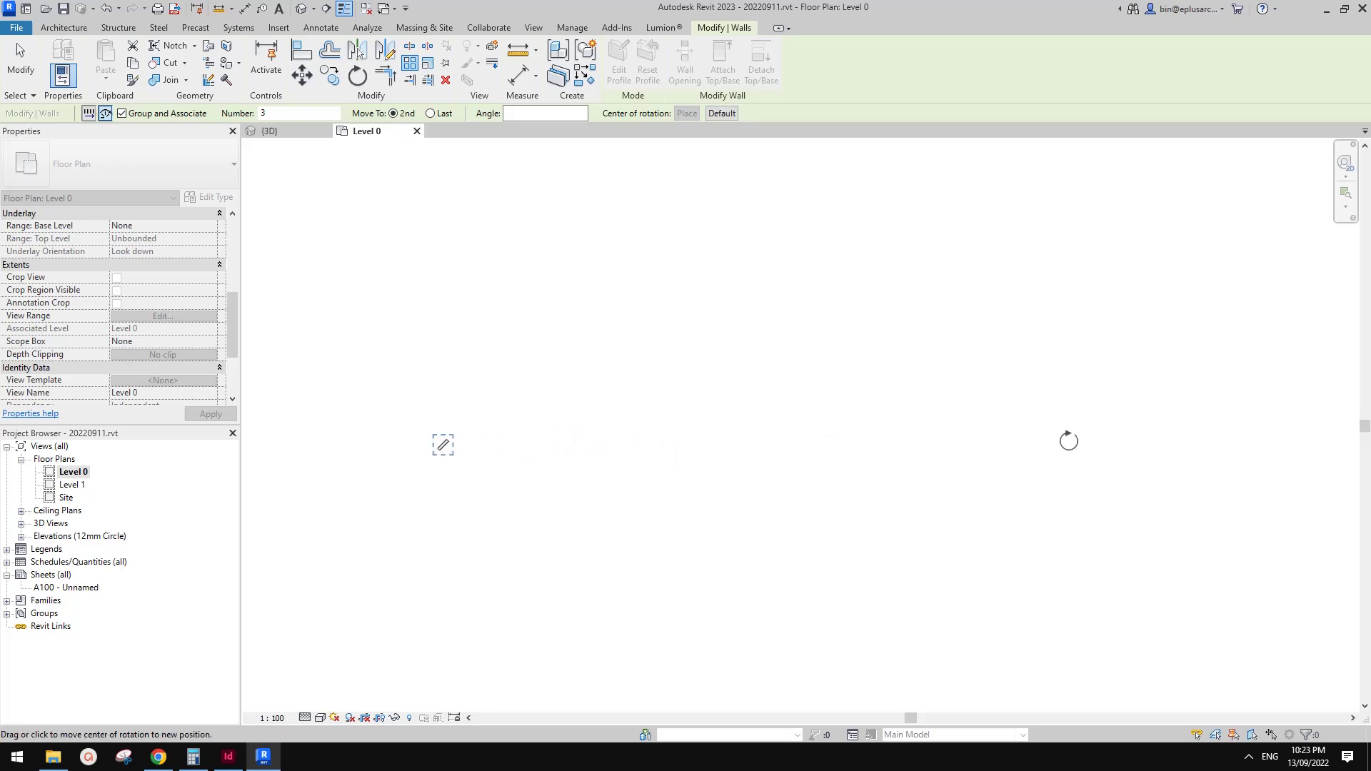
{"action": "left_click", "coordinate": [1057, 439]}
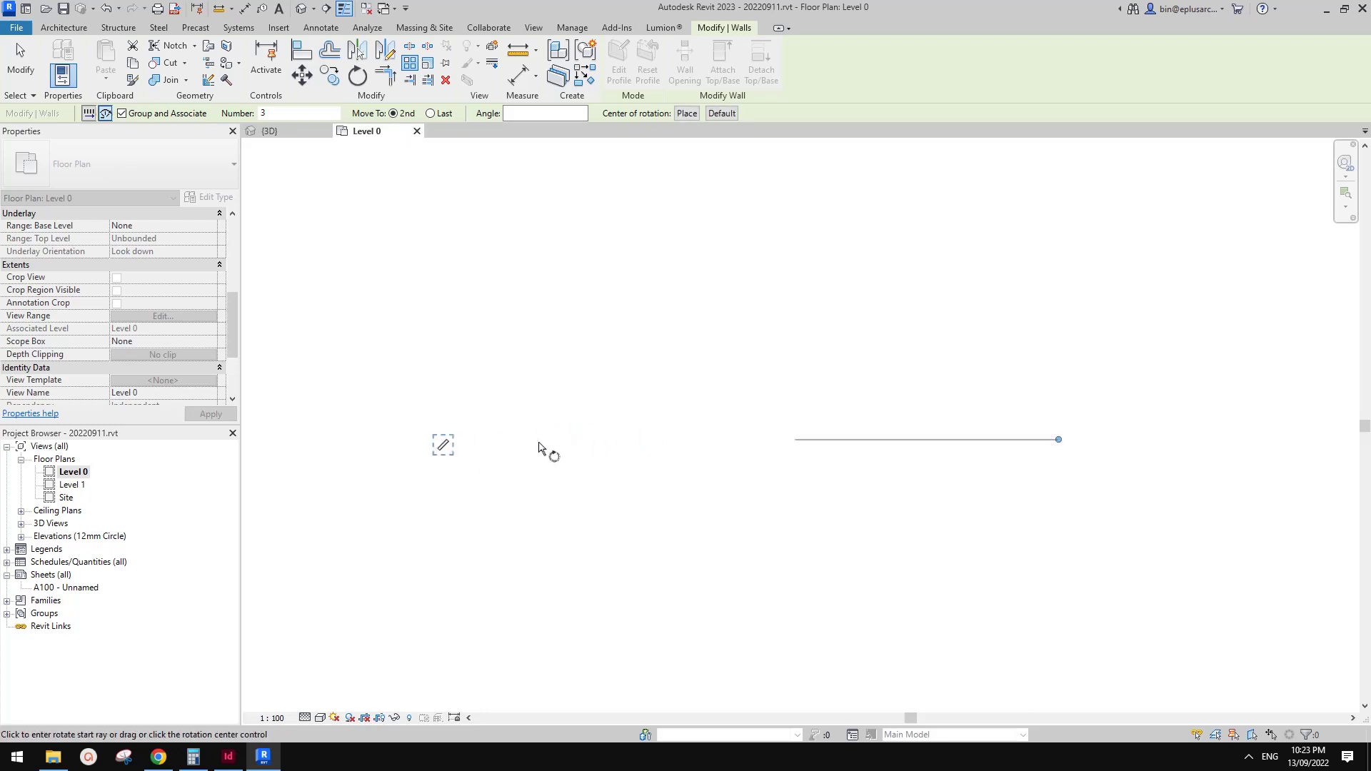
{"action": "left_click", "coordinate": [489, 446]}
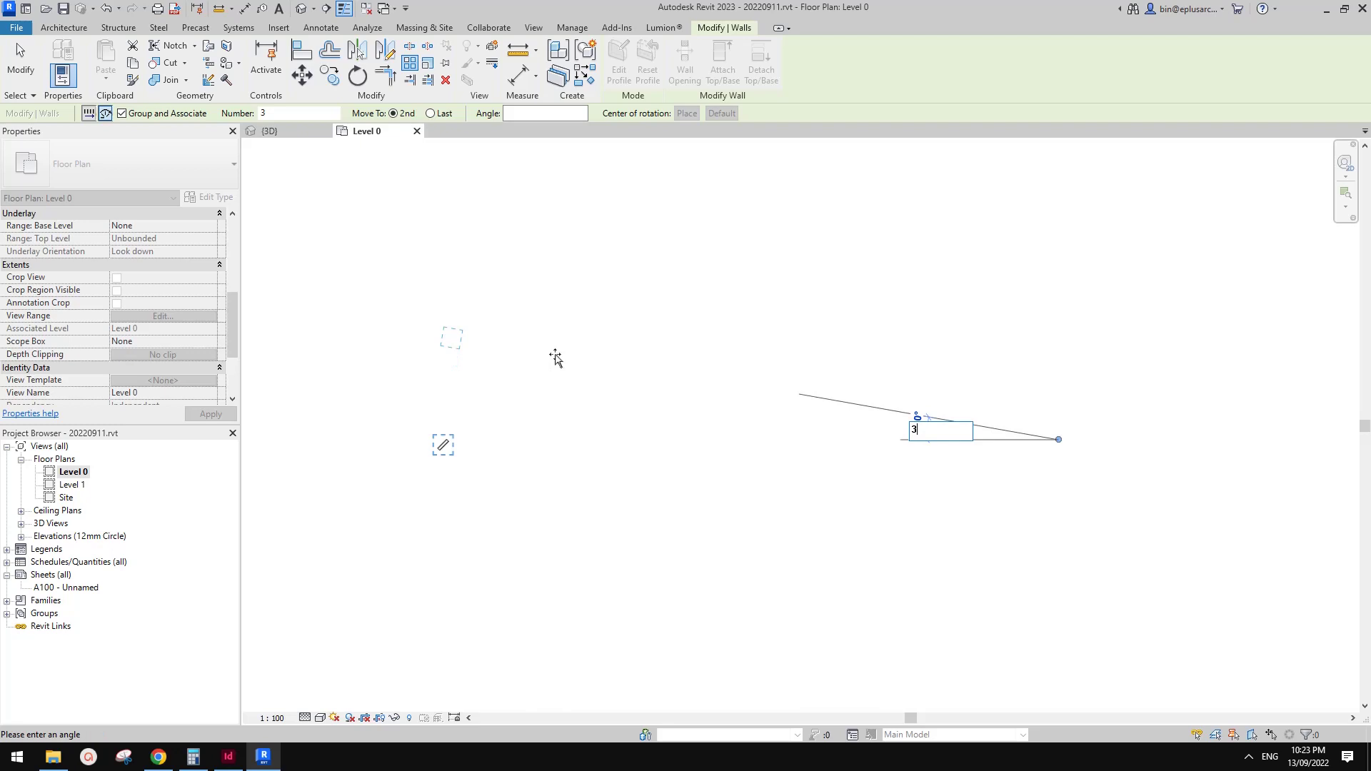
{"action": "left_click", "coordinate": [556, 358]}
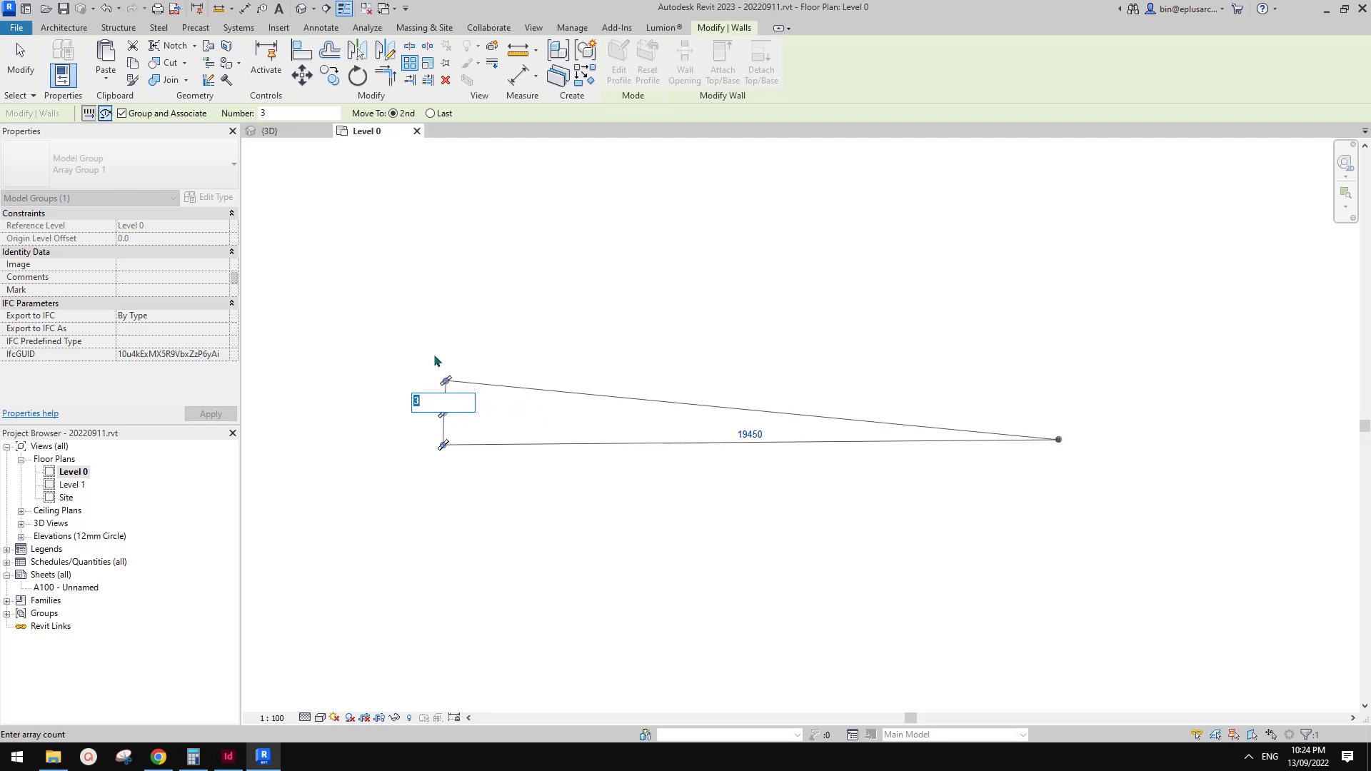
Set the radial array's count to 120 so the walls form a full circle.
{"action": "type", "text": "120"}
{"action": "key", "text": "Return"}
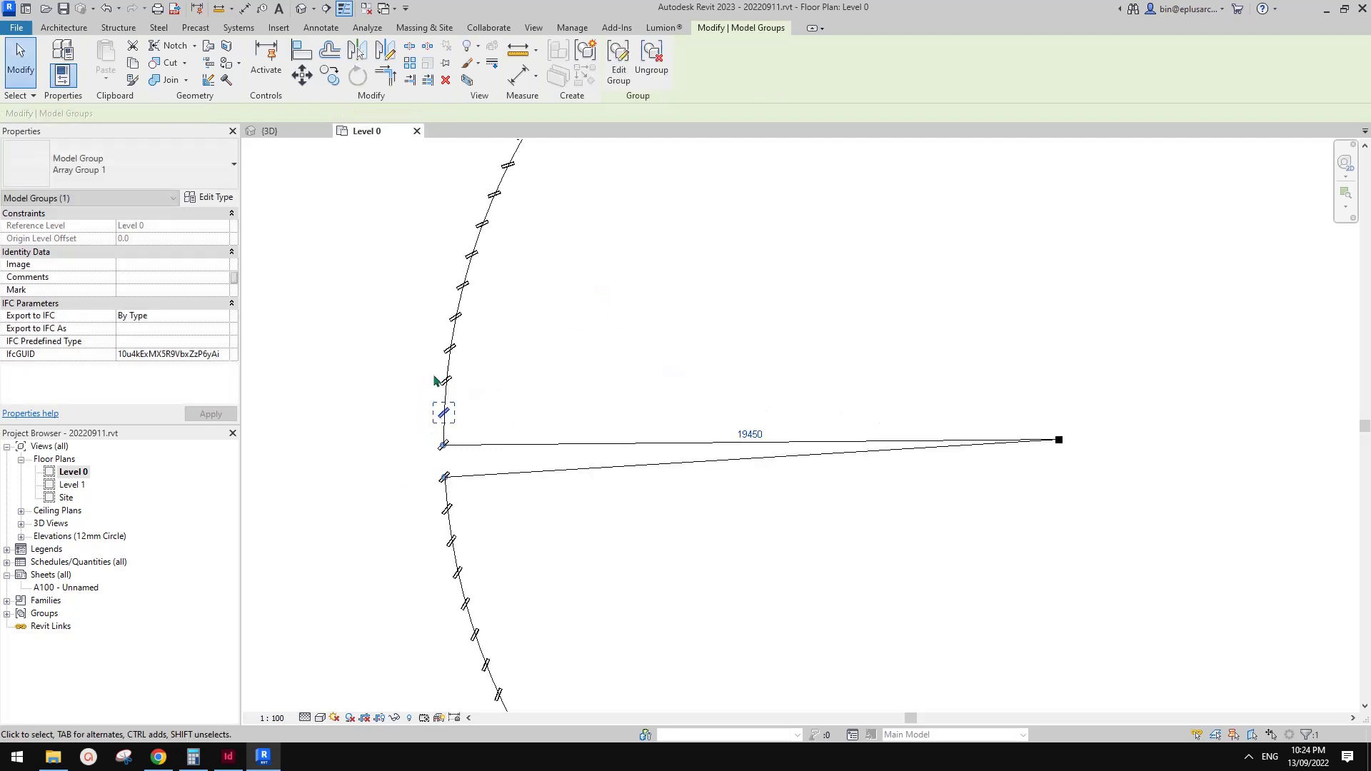
{"action": "scroll", "coordinate": [861, 481], "scroll_direction": "down", "scroll_amount": 3}
{"action": "left_click", "coordinate": [416, 339]}
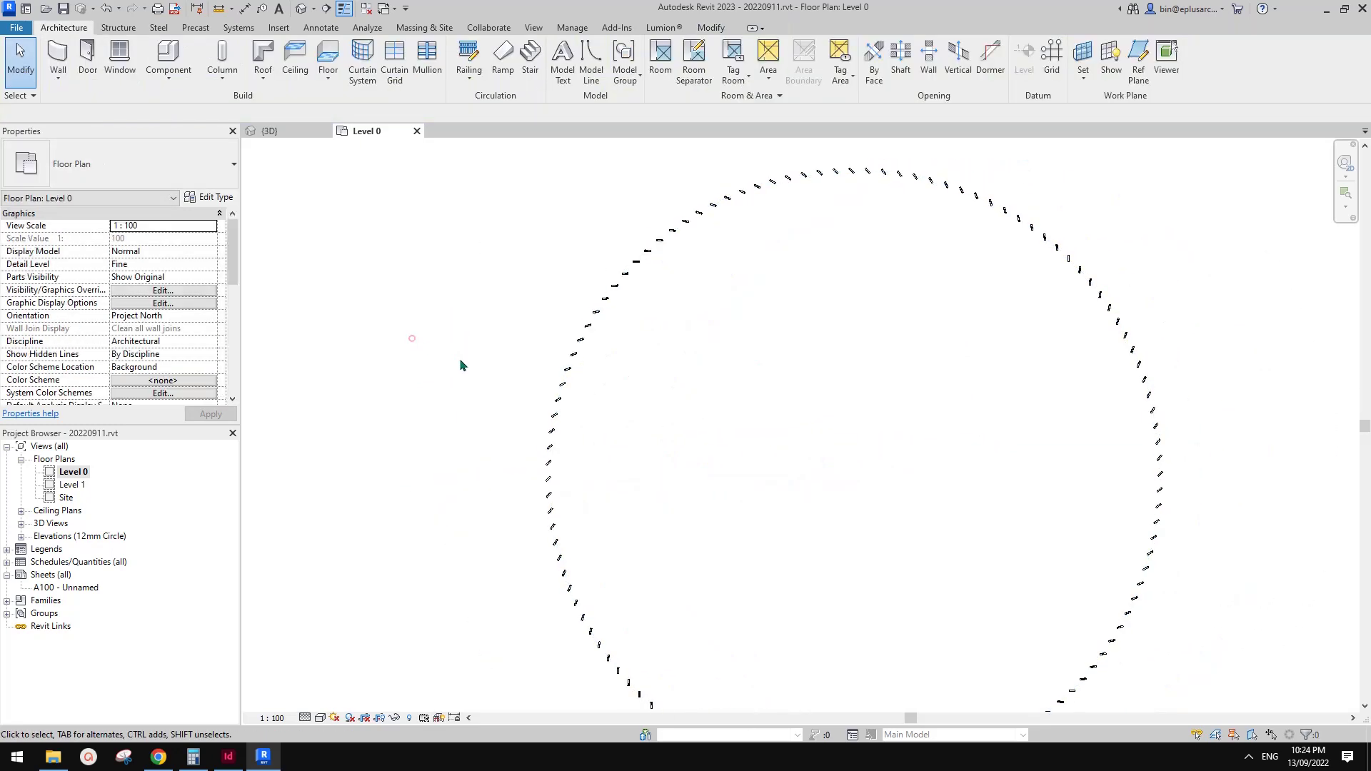
Open the 3D view and examine the full ring of arrayed wall fins from several angles.
{"action": "left_click", "coordinate": [303, 8]}
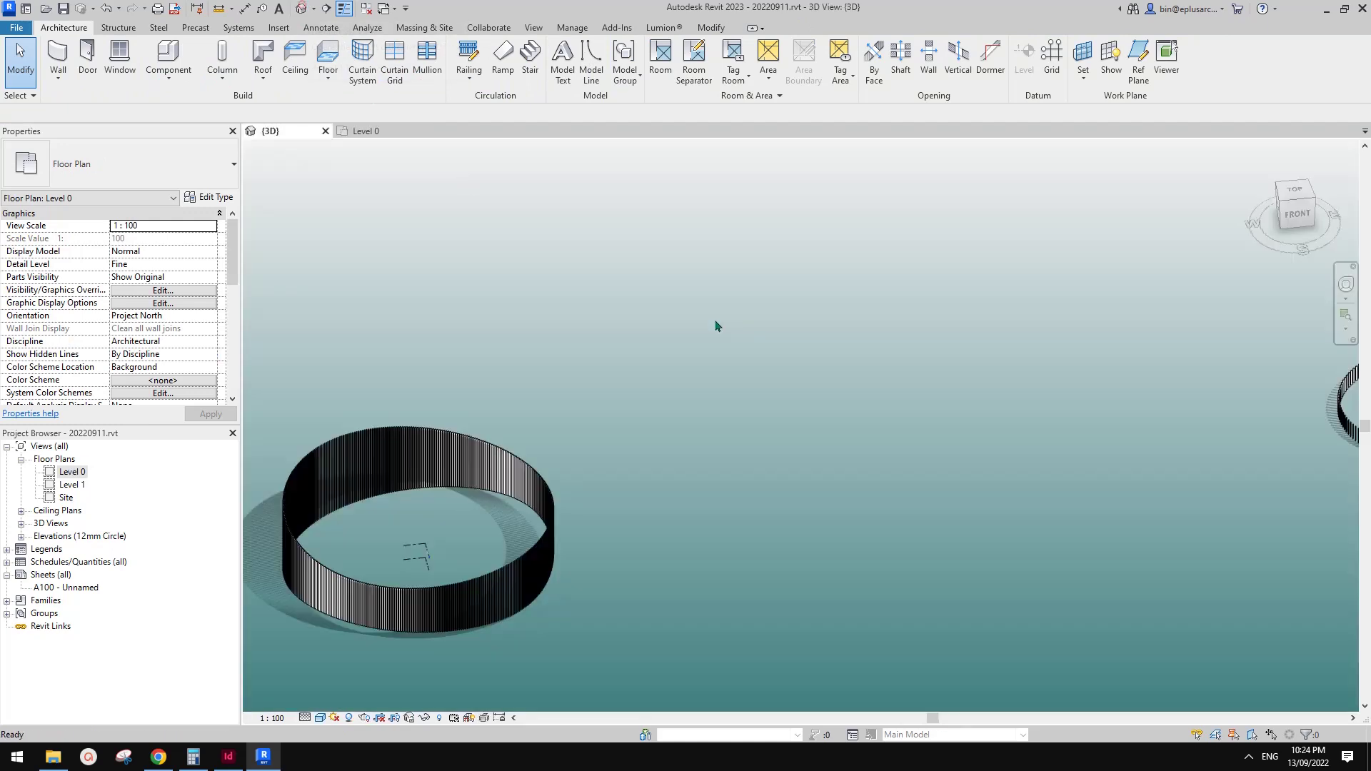
{"action": "scroll", "coordinate": [1010, 419], "scroll_direction": "down", "scroll_amount": 3}
{"action": "scroll", "coordinate": [898, 426], "scroll_direction": "up", "scroll_amount": 4}
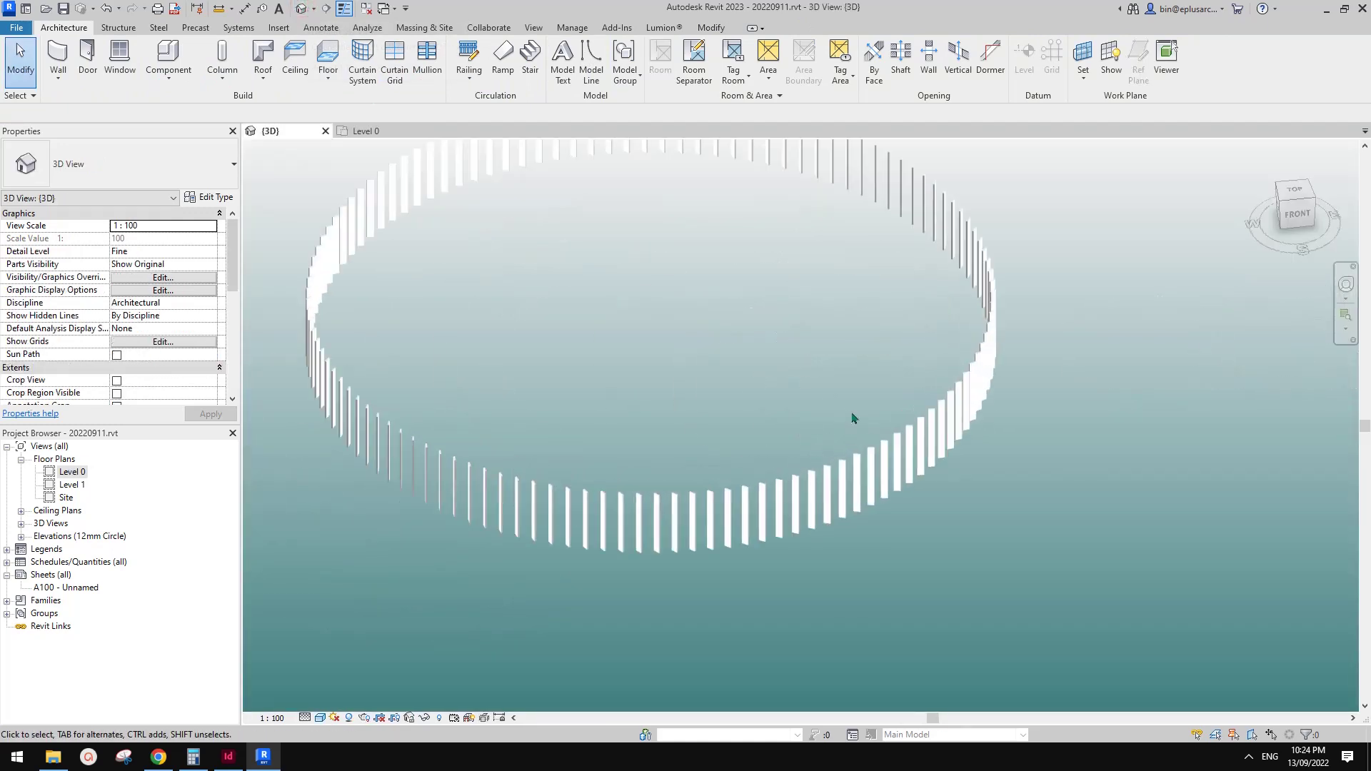
{"action": "left_click", "coordinate": [869, 464]}
{"action": "middle_click_drag", "start_coordinate": [826, 490], "coordinate": [970, 544]}
{"action": "middle_click_drag", "start_coordinate": [970, 544], "coordinate": [933, 400], "text": "shift"}
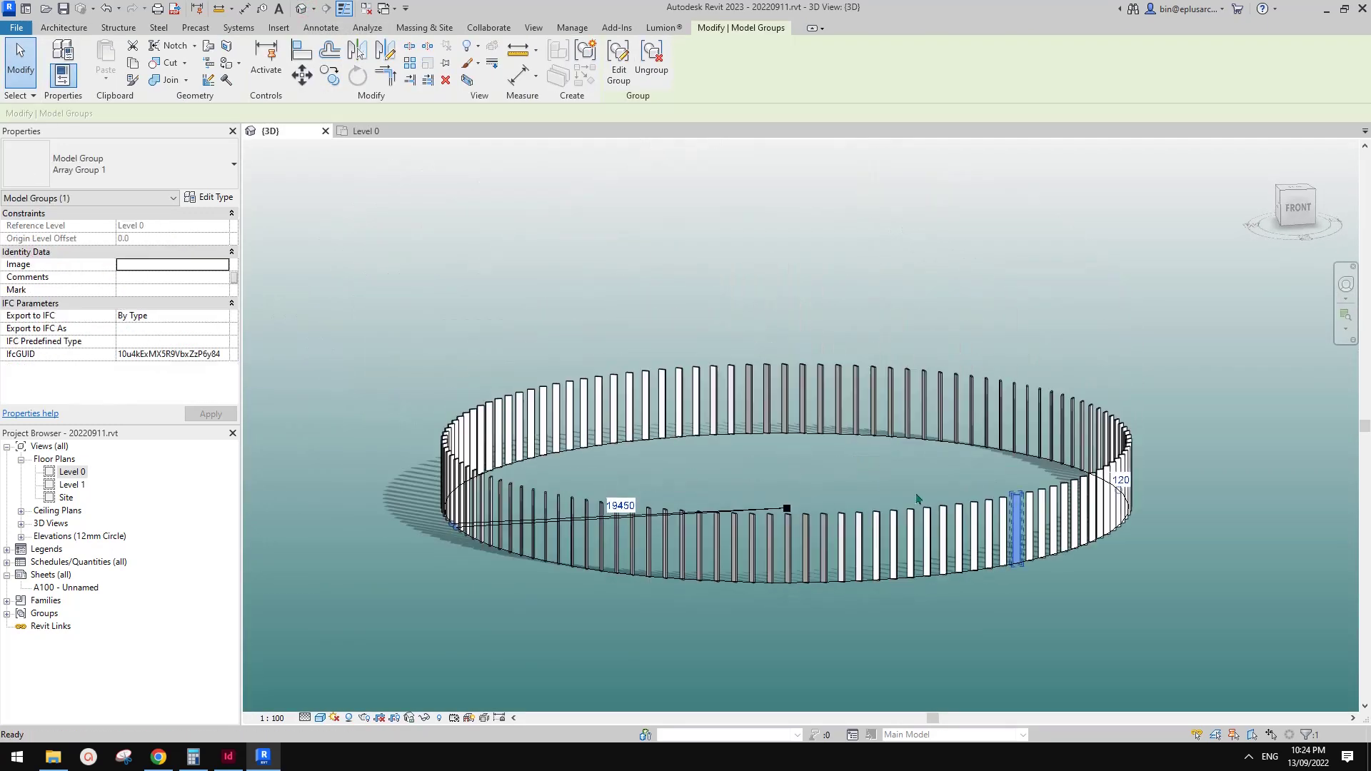
{"action": "key", "text": "Escape"}
{"action": "scroll", "coordinate": [917, 529], "scroll_direction": "up", "scroll_amount": 2}
Open one fin's array group for editing, inspect the wall inside it and finish the group editing.
{"action": "left_click", "coordinate": [909, 529]}
{"action": "middle_click_drag", "start_coordinate": [918, 522], "coordinate": [878, 512]}
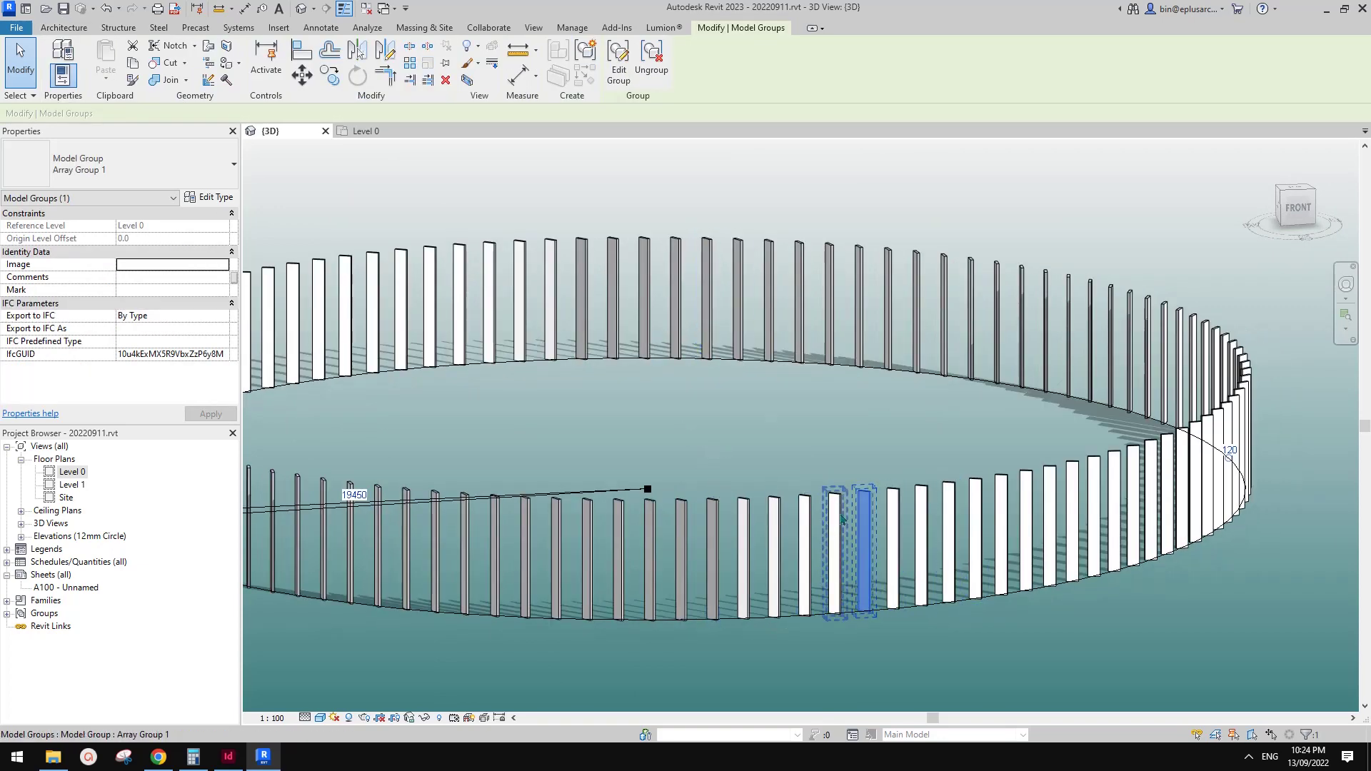
{"action": "left_click", "coordinate": [618, 70]}
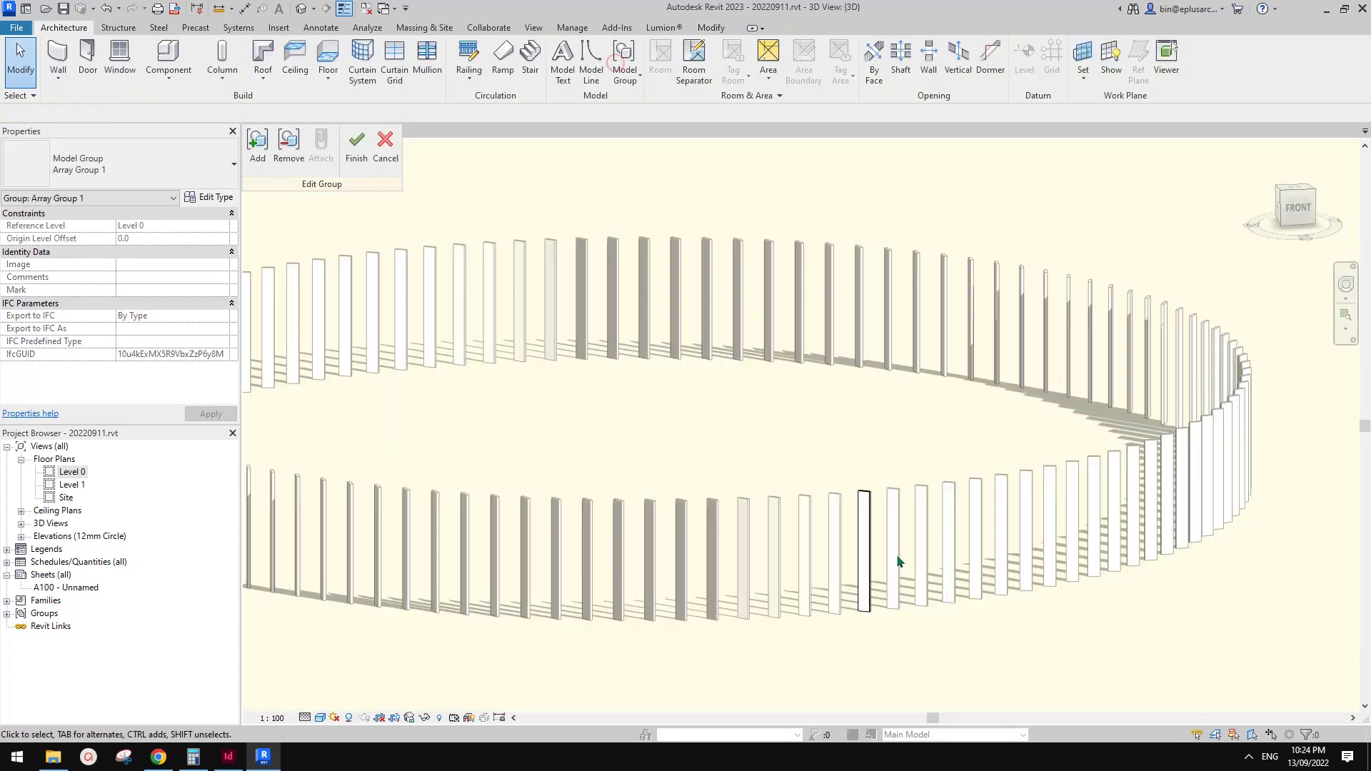
{"action": "left_click", "coordinate": [865, 585]}
{"action": "scroll", "coordinate": [867, 613], "scroll_direction": "up", "scroll_amount": 6}
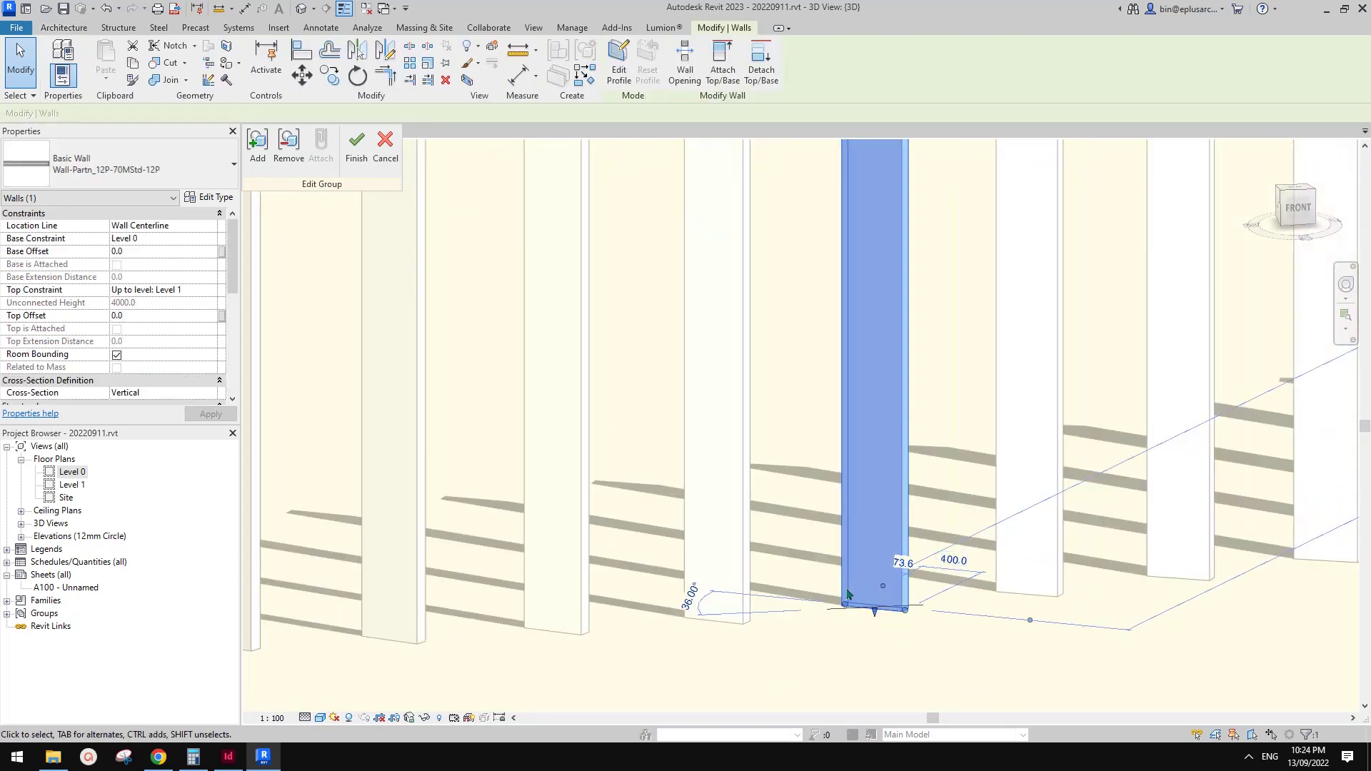
{"action": "scroll", "coordinate": [837, 582], "scroll_direction": "down", "scroll_amount": 6}
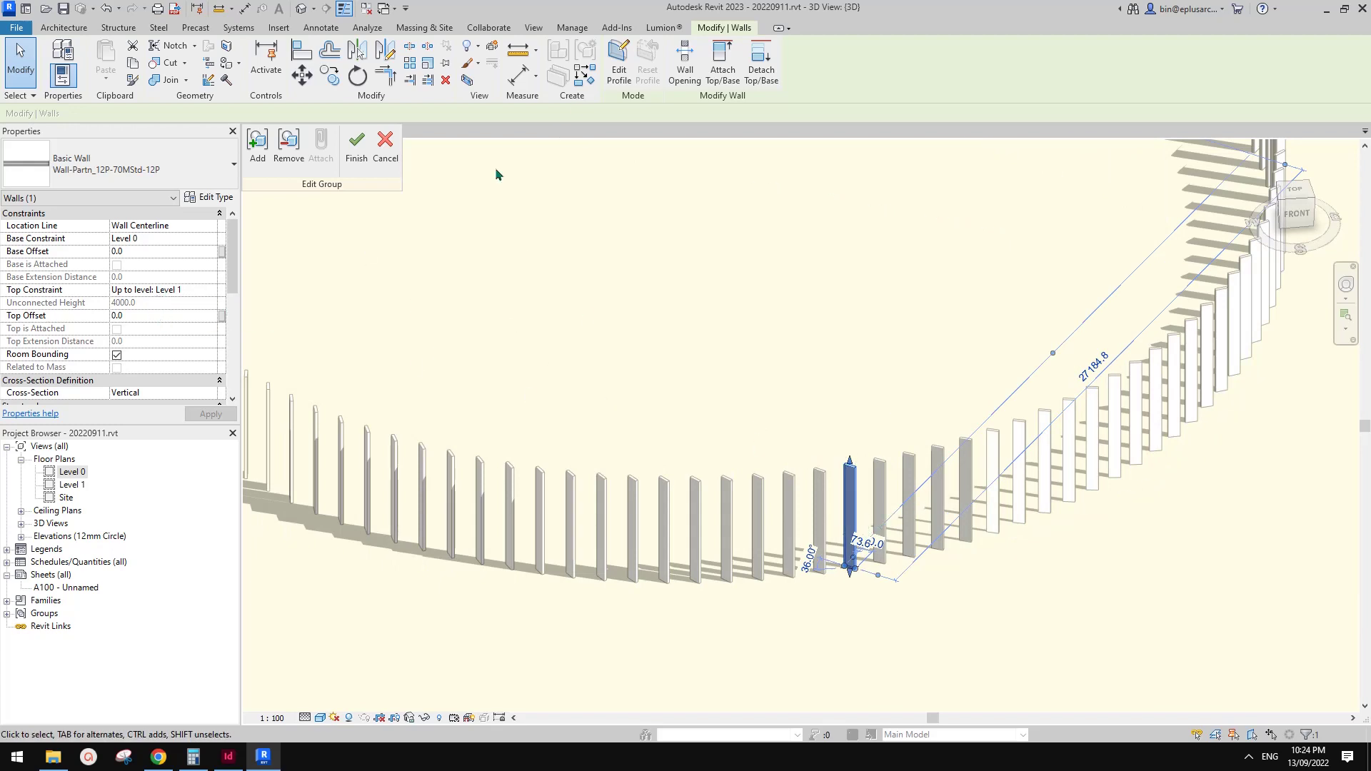
{"action": "left_click", "coordinate": [356, 169]}
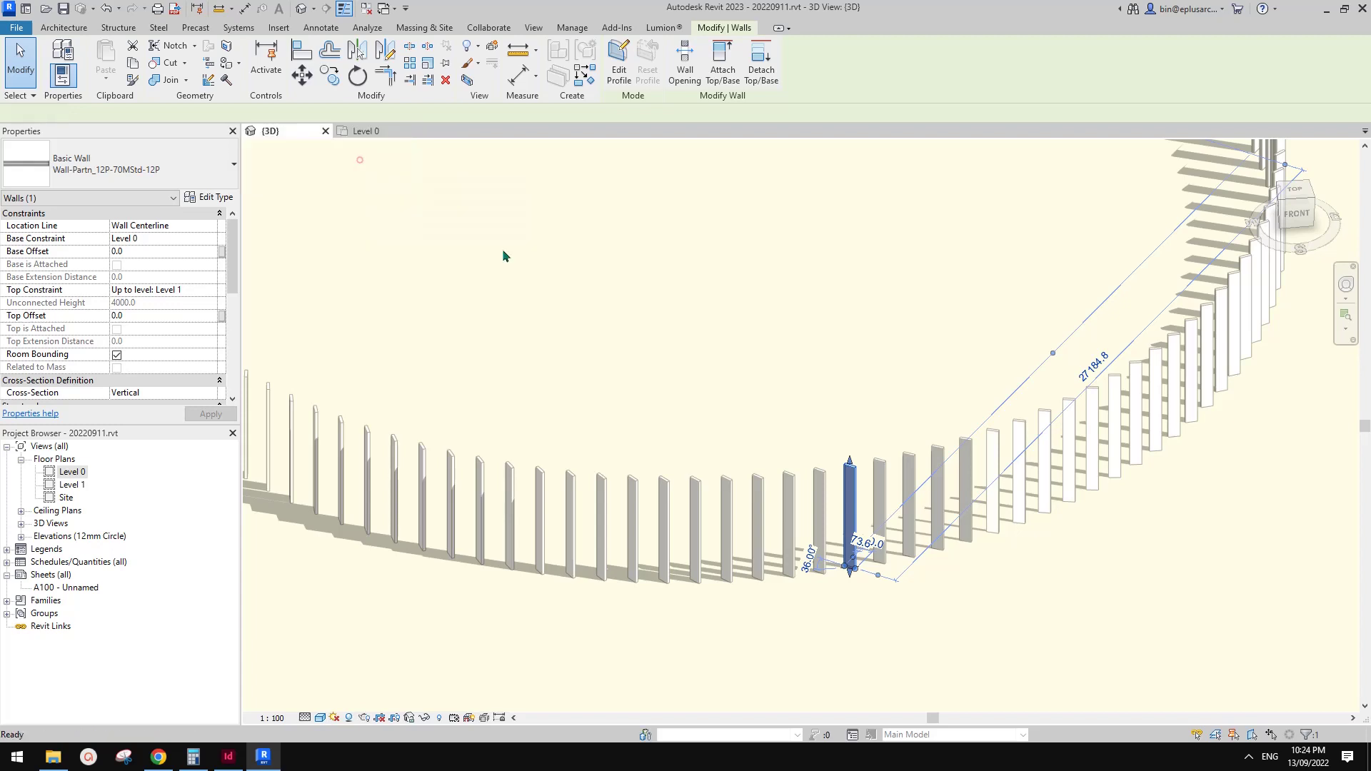
{"action": "left_click", "coordinate": [829, 367]}
{"action": "scroll", "coordinate": [830, 366], "scroll_direction": "down", "scroll_amount": 6}
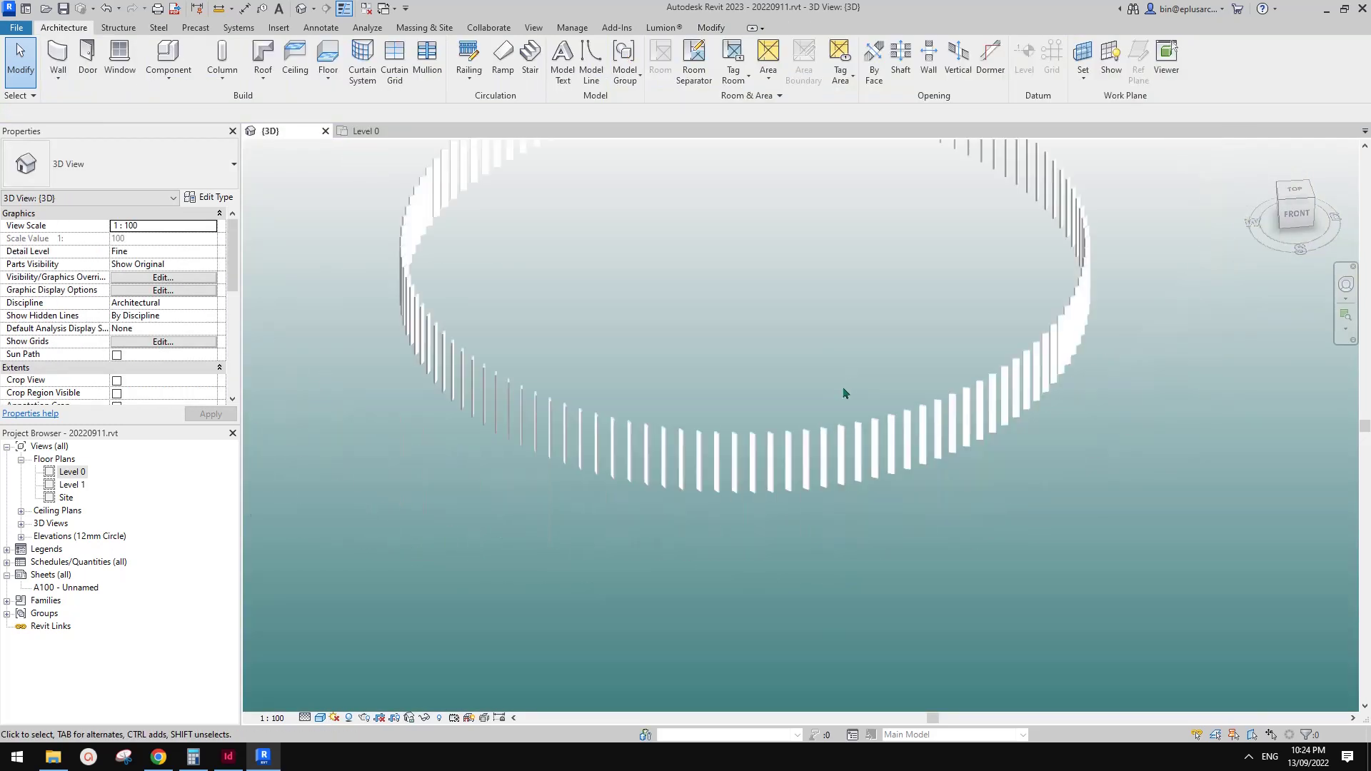
{"action": "middle_click_drag", "start_coordinate": [846, 391], "coordinate": [848, 473], "text": "shift"}
{"action": "scroll", "coordinate": [835, 388], "scroll_direction": "up", "scroll_amount": 2}
{"action": "left_click", "coordinate": [858, 442]}
{"action": "key", "text": "Escape"}
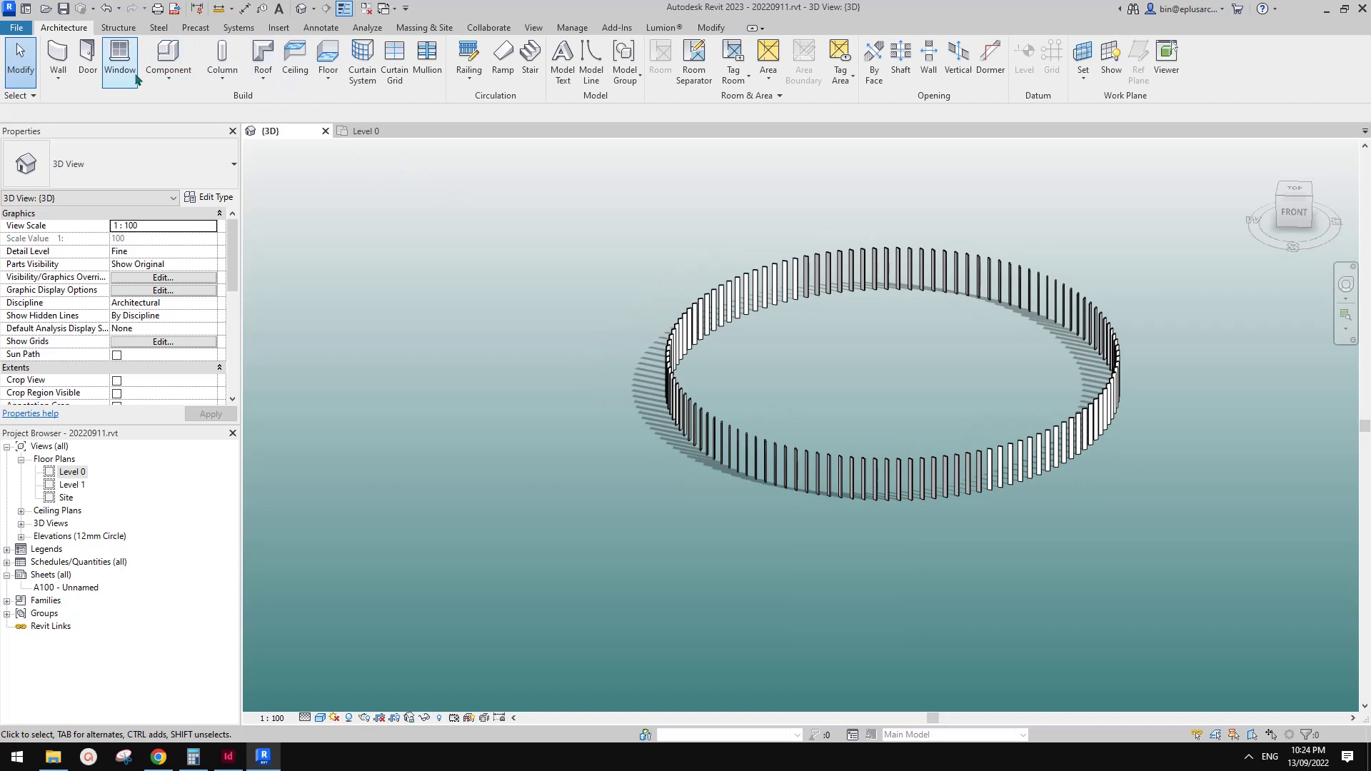
Start a footprint roof based on Level 1 and sketch a rectangular boundary well outside the ring of fins.
{"action": "left_click", "coordinate": [260, 70]}
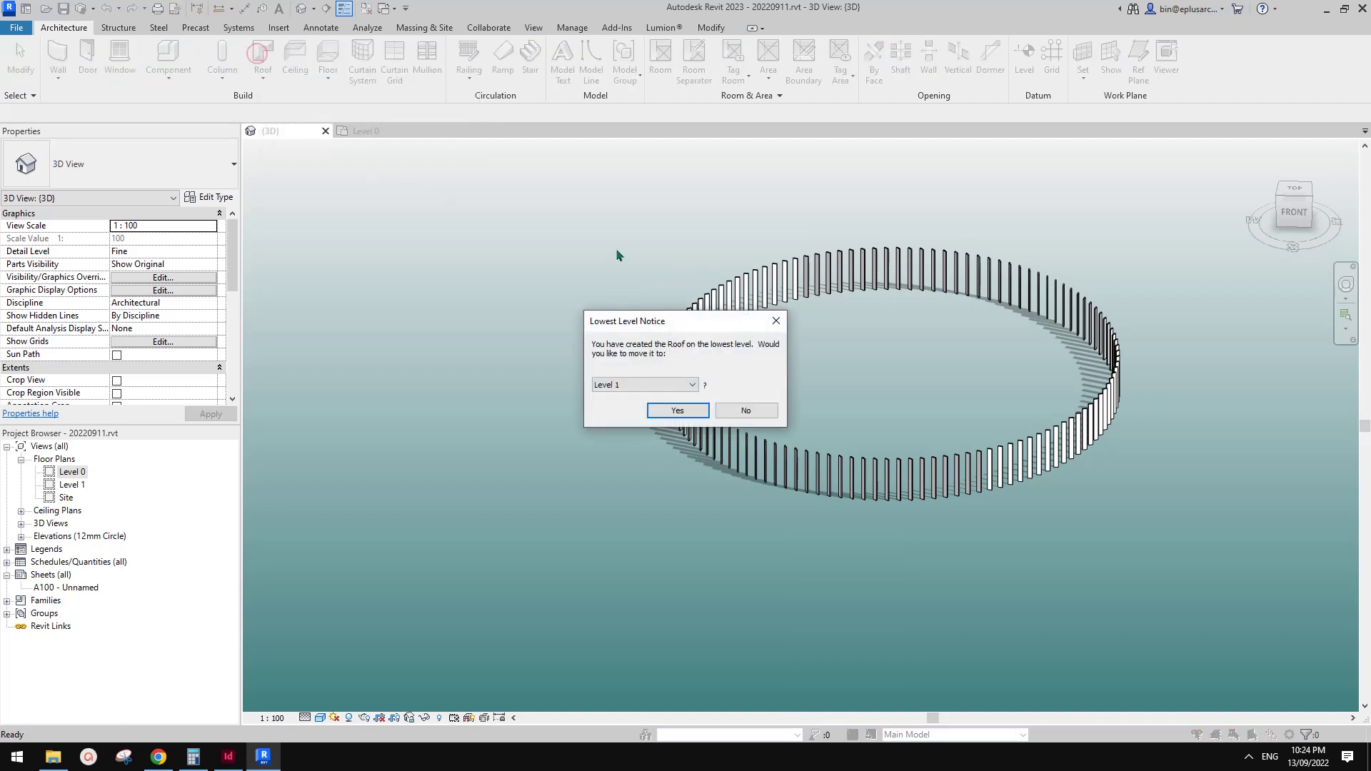
{"action": "left_click", "coordinate": [678, 411]}
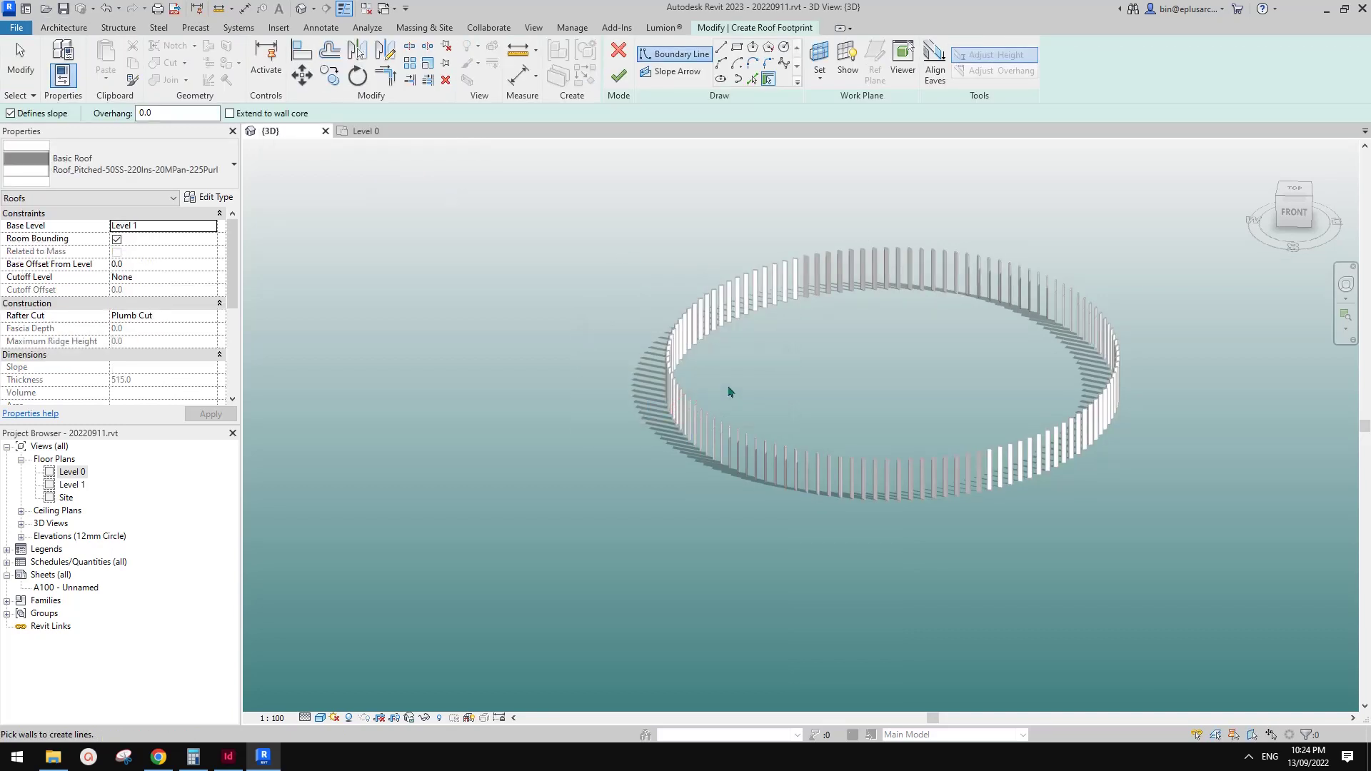
{"action": "scroll", "coordinate": [707, 369], "scroll_direction": "down", "scroll_amount": 1}
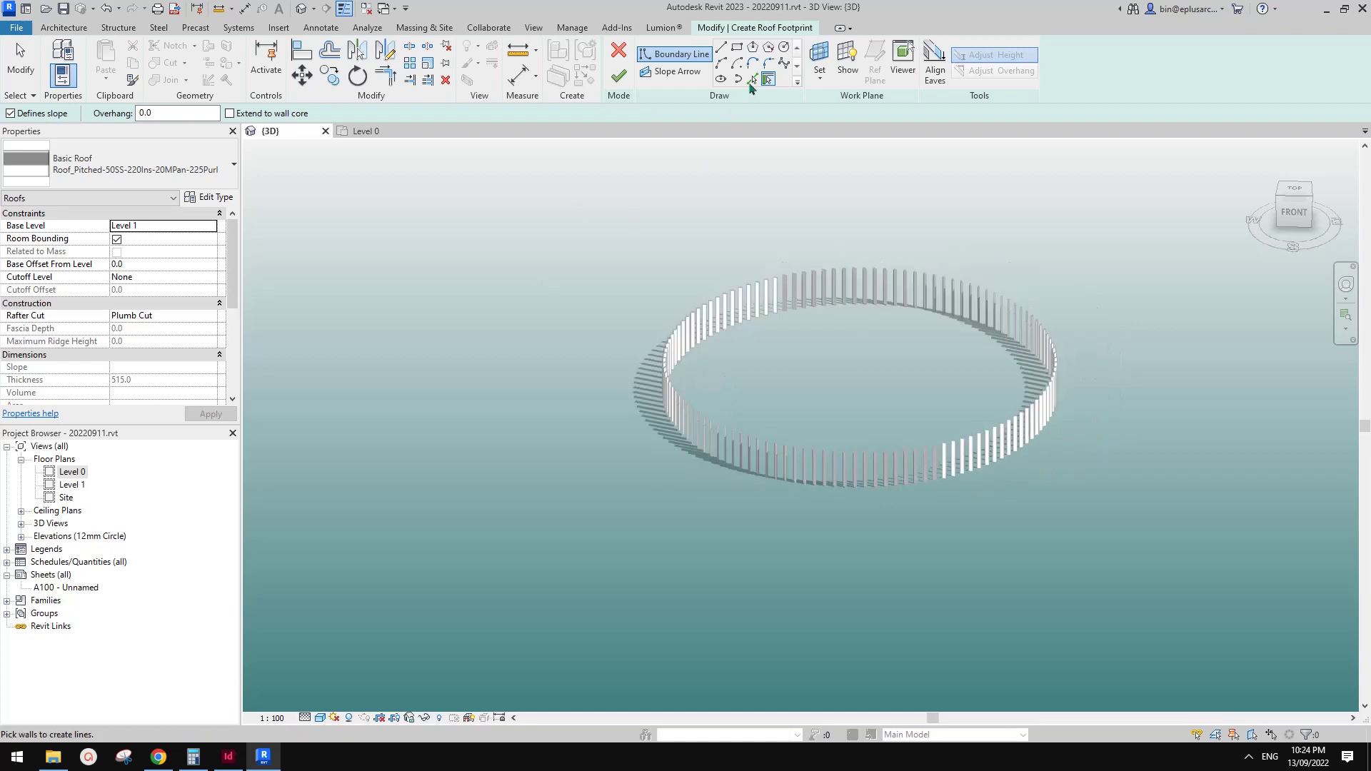
{"action": "left_click", "coordinate": [737, 48]}
{"action": "left_click", "coordinate": [536, 237]}
{"action": "left_click", "coordinate": [1177, 564]}
{"action": "mouse_move", "coordinate": [1092, 528]}
{"action": "middle_mouse_down", "text": "shift"}
{"action": "mouse_move", "coordinate": [967, 644]}
{"action": "mouse_move", "coordinate": [933, 636]}
{"action": "mouse_move", "coordinate": [1174, 504]}
{"action": "middle_mouse_up", "text": "shift"}
{"action": "key", "text": "Escape"}
Select all four roof boundary lines and turn off their slope definition.
{"action": "left_click", "coordinate": [928, 633]}
{"action": "left_click_drag", "start_coordinate": [1240, 419], "coordinate": [1295, 400]}
{"action": "middle_click_drag", "start_coordinate": [1203, 357], "coordinate": [1181, 333]}
{"action": "left_click", "coordinate": [1181, 333]}
{"action": "key", "text": "Tab"}
{"action": "left_click", "coordinate": [1221, 291]}
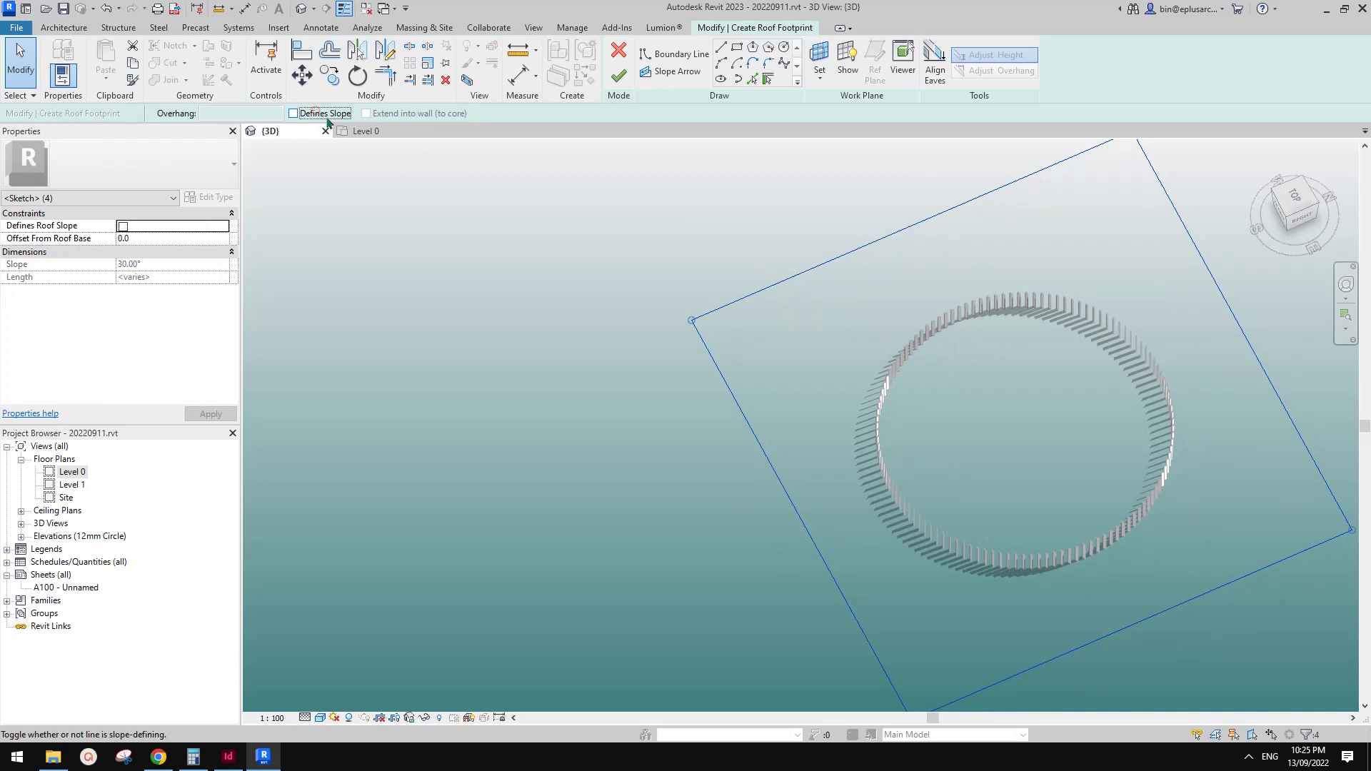
{"action": "middle_click_drag", "start_coordinate": [427, 245], "coordinate": [307, 142], "text": "shift"}
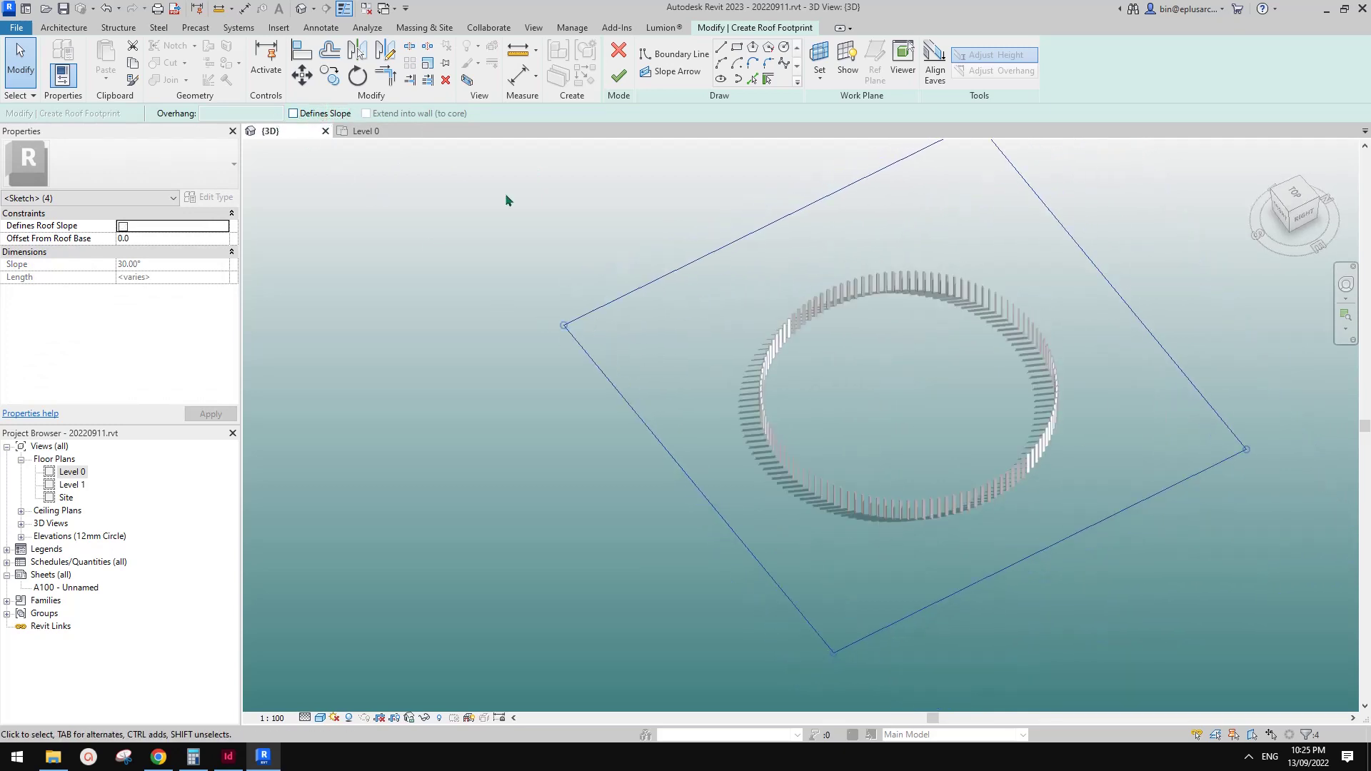
Finish the roof sketch and set the roof's base offset from Level 1 to 10000 mm.
{"action": "left_click", "coordinate": [618, 75]}
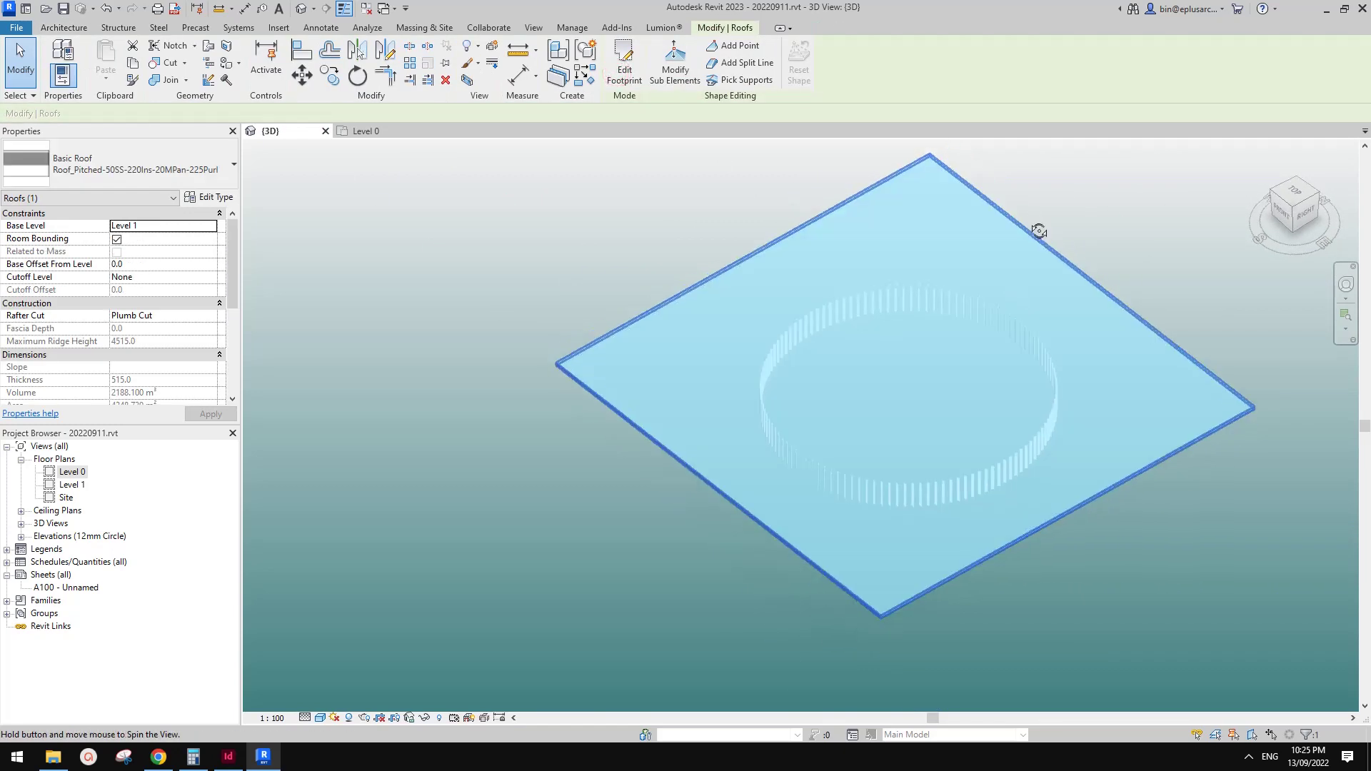
{"action": "middle_click_drag", "start_coordinate": [1015, 297], "coordinate": [559, 328], "text": "shift"}
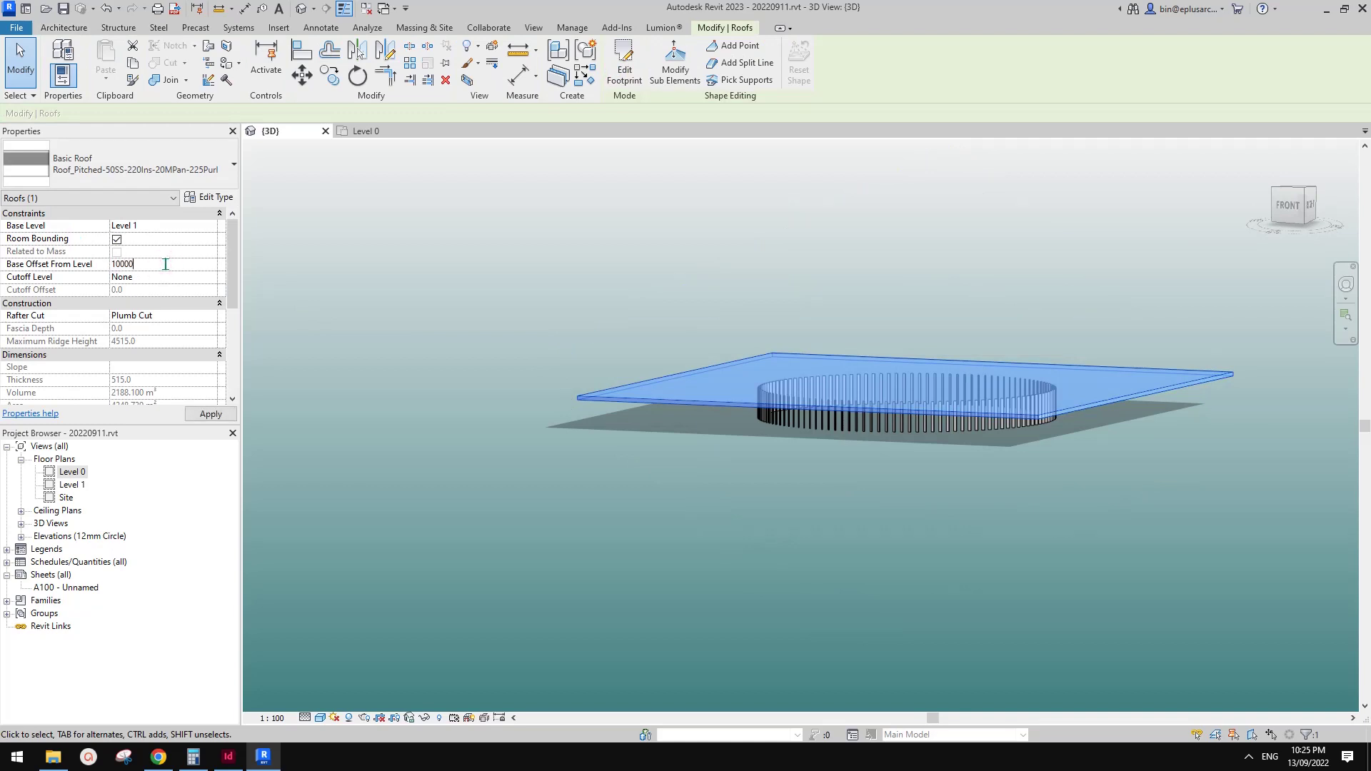
{"action": "middle_click_drag", "start_coordinate": [857, 307], "coordinate": [892, 371], "text": "shift"}
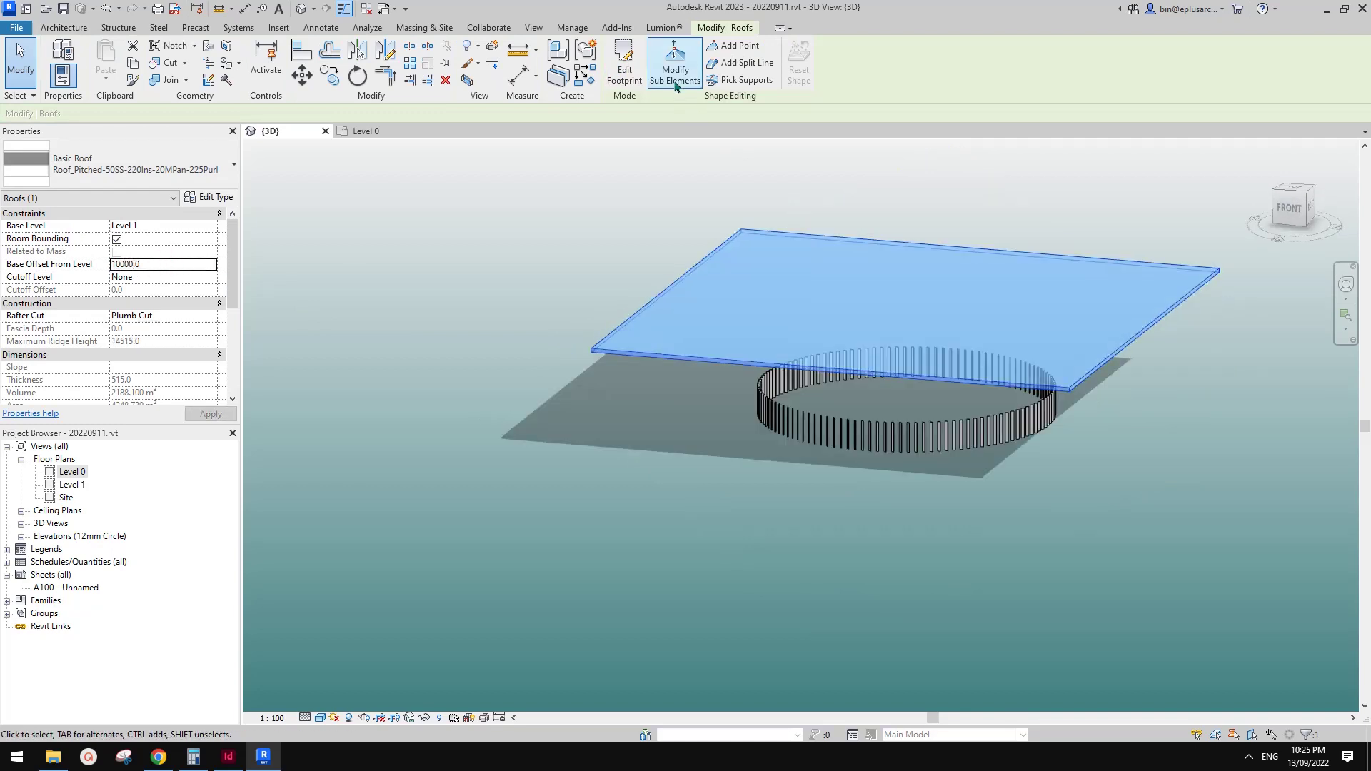
Reshape the roof with Modify Sub Elements, raising the rear-right, front-left and rear-left corner points and lowering the front-right one.
{"action": "left_click", "coordinate": [674, 78]}
{"action": "left_click", "coordinate": [1218, 269]}
{"action": "left_click_drag", "start_coordinate": [1219, 269], "coordinate": [1222, 183]}
{"action": "left_click_drag", "start_coordinate": [527, 315], "coordinate": [592, 283]}
{"action": "left_click_drag", "start_coordinate": [1069, 390], "coordinate": [1069, 438]}
{"action": "left_click_drag", "start_coordinate": [742, 239], "coordinate": [743, 213]}
Lower the roof's rear-left corner point to an elevation of about -2586 mm and finish the shape editing.
{"action": "mouse_move", "coordinate": [907, 313]}
{"action": "middle_mouse_down", "text": "shift"}
{"action": "mouse_move", "coordinate": [933, 174]}
{"action": "mouse_move", "coordinate": [892, 304]}
{"action": "middle_mouse_up", "text": "shift"}
{"action": "left_click_drag", "start_coordinate": [723, 217], "coordinate": [733, 255]}
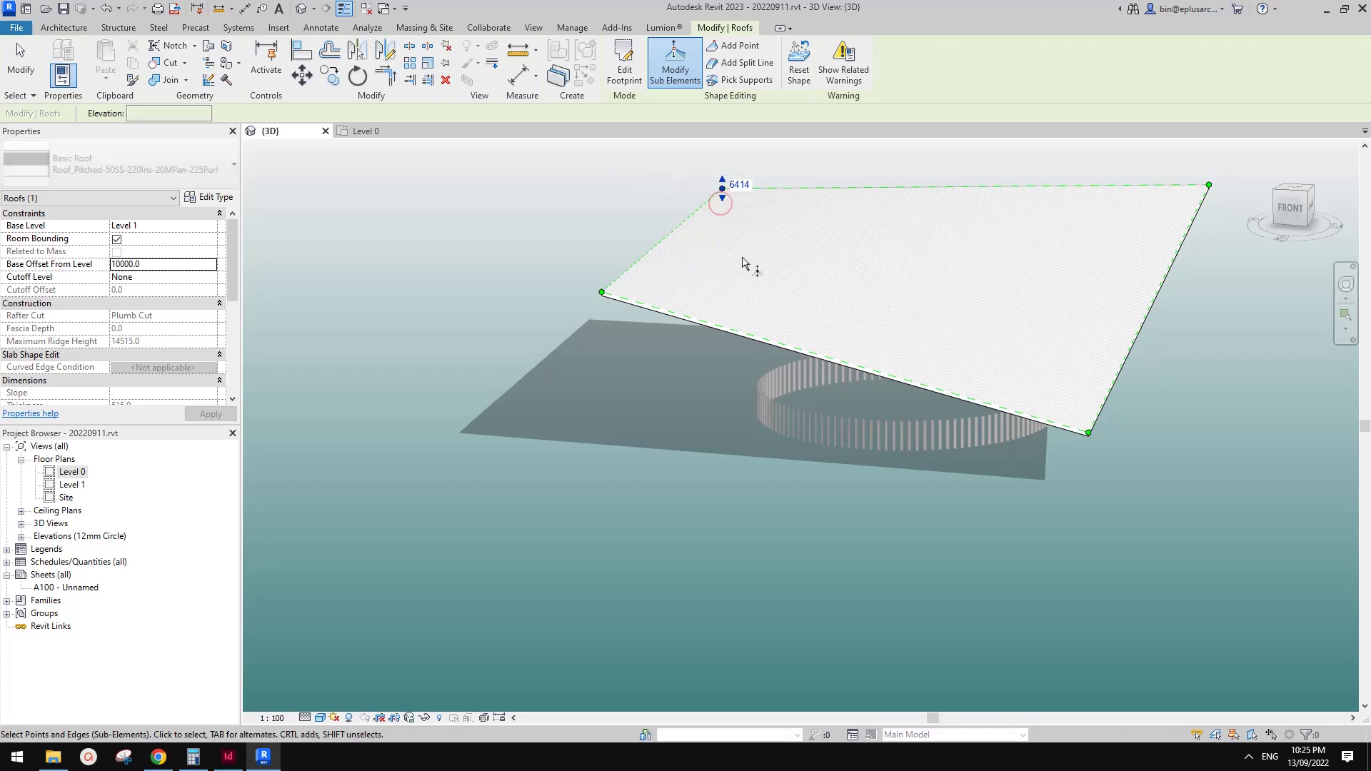
{"action": "middle_click_drag", "start_coordinate": [773, 252], "coordinate": [726, 257], "text": "shift"}
{"action": "left_click_drag", "start_coordinate": [617, 227], "coordinate": [618, 295]}
{"action": "middle_click_drag", "start_coordinate": [767, 363], "coordinate": [824, 324], "text": "shift"}
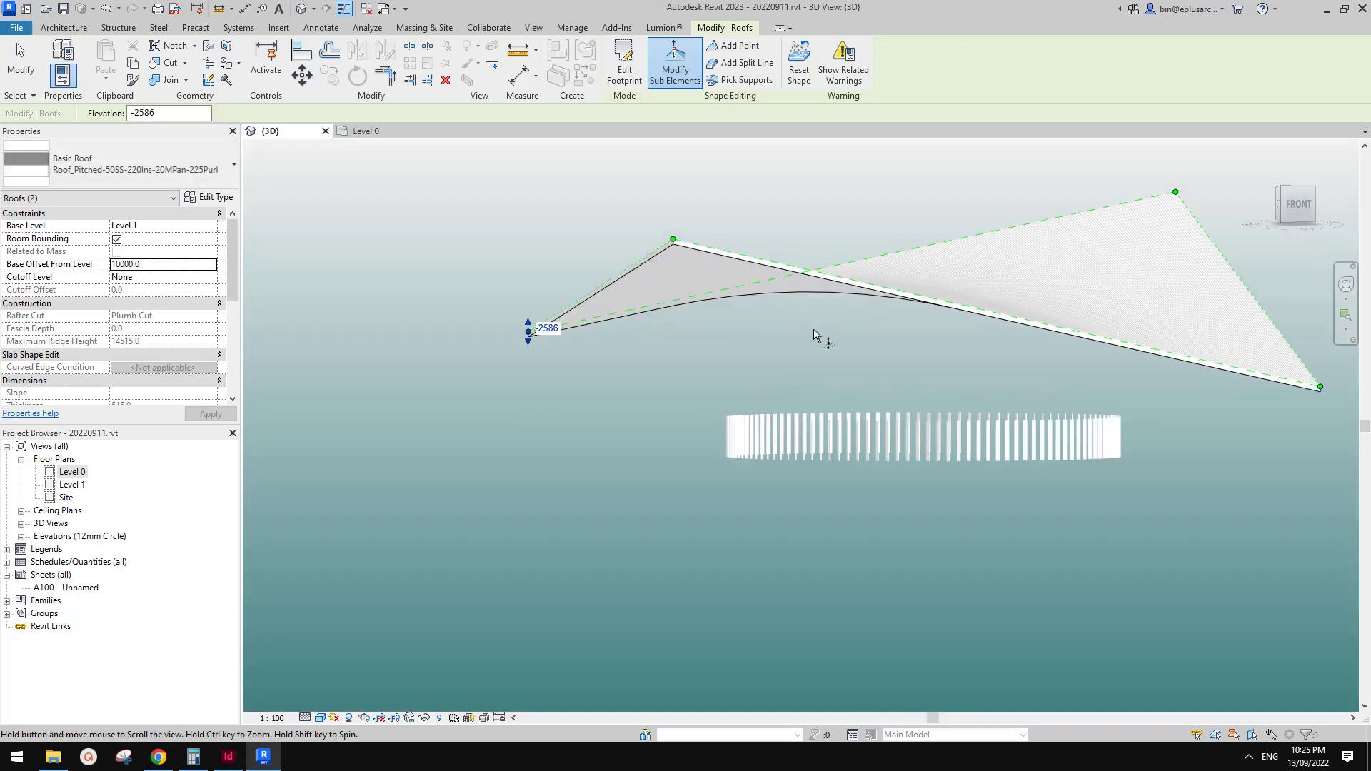
{"action": "key", "text": "Escape"}
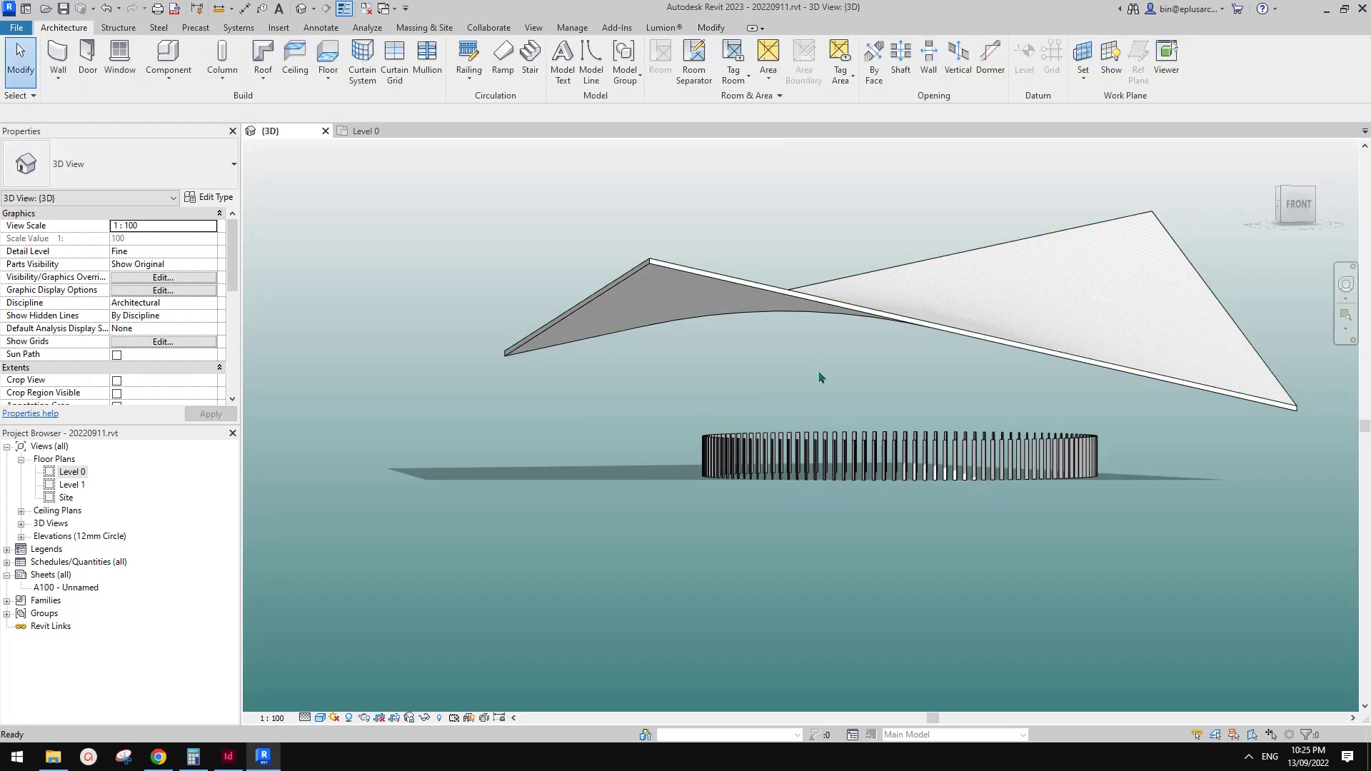
{"action": "left_click", "coordinate": [833, 450]}
{"action": "scroll", "coordinate": [832, 449], "scroll_direction": "up", "scroll_amount": 2}
{"action": "scroll", "coordinate": [864, 465], "scroll_direction": "up", "scroll_amount": 2}
{"action": "left_click", "coordinate": [887, 530]}
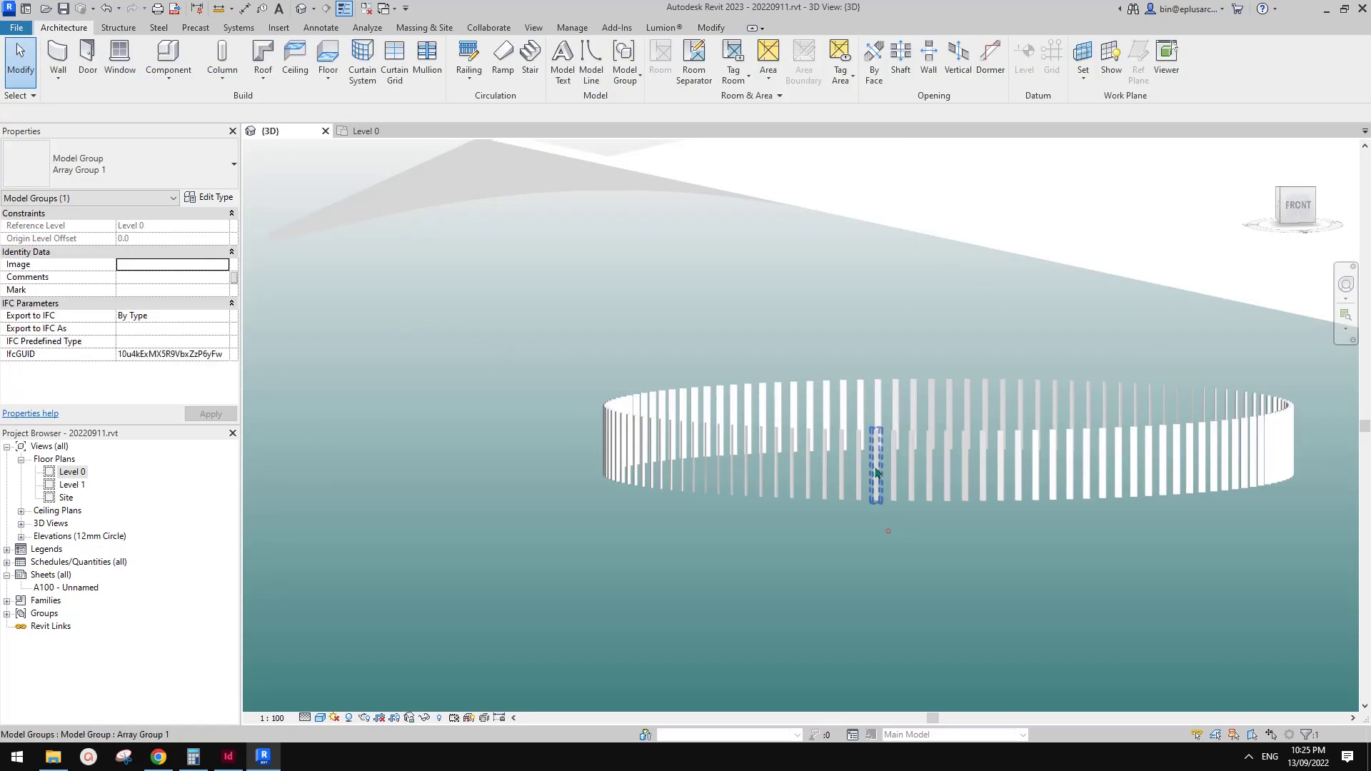
{"action": "left_click", "coordinate": [873, 467]}
{"action": "middle_click_drag", "start_coordinate": [913, 524], "coordinate": [872, 464], "text": "shift"}
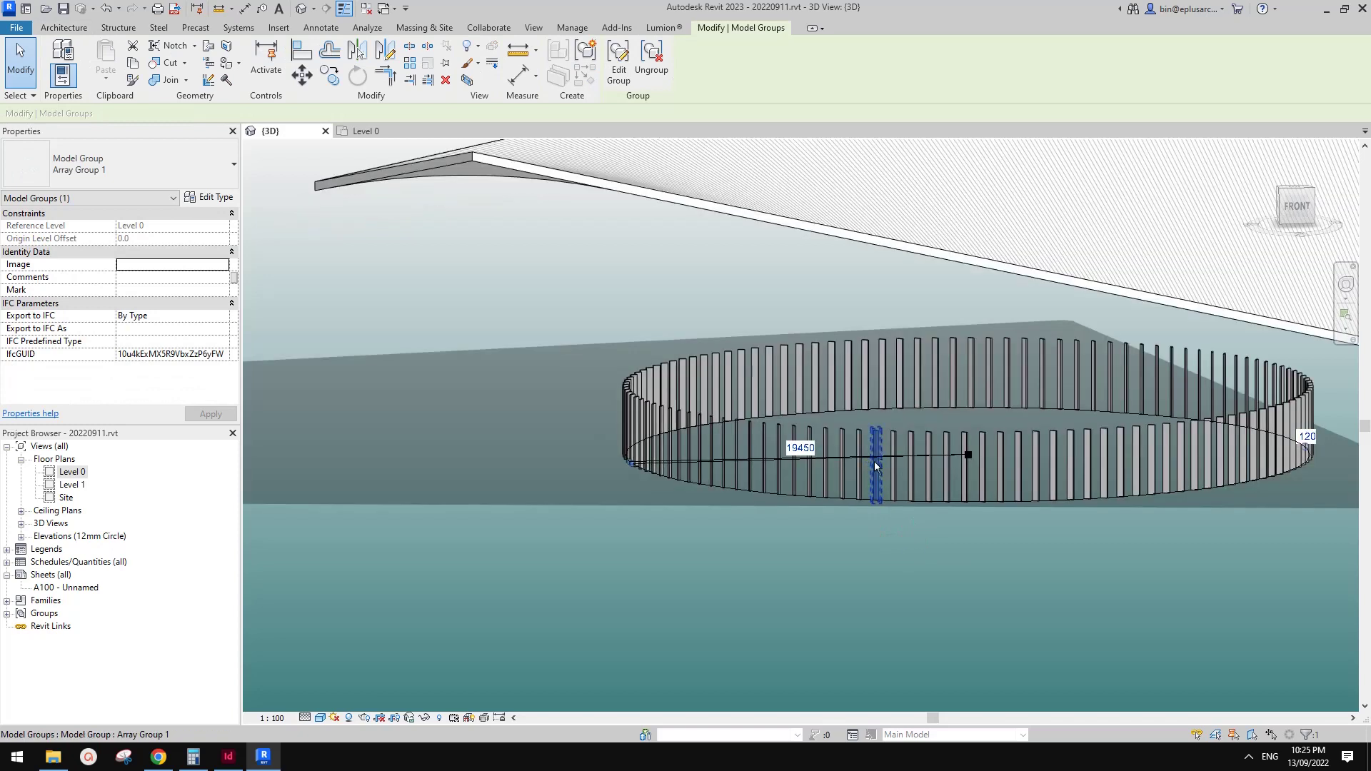
{"action": "key", "text": "Escape"}
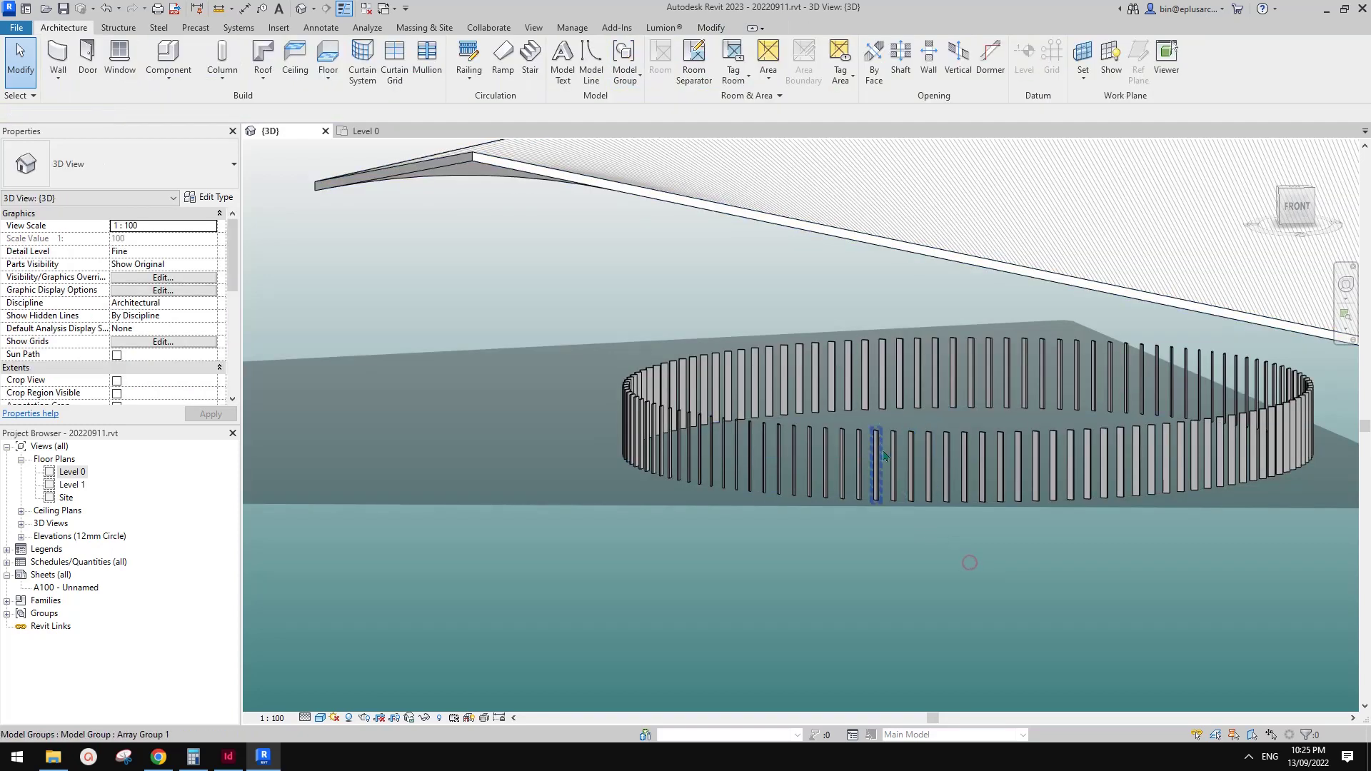
Select one fin wall inside its group, extend the selection to all matching walls and attach their tops to the warped roof.
{"action": "left_click", "coordinate": [879, 455]}
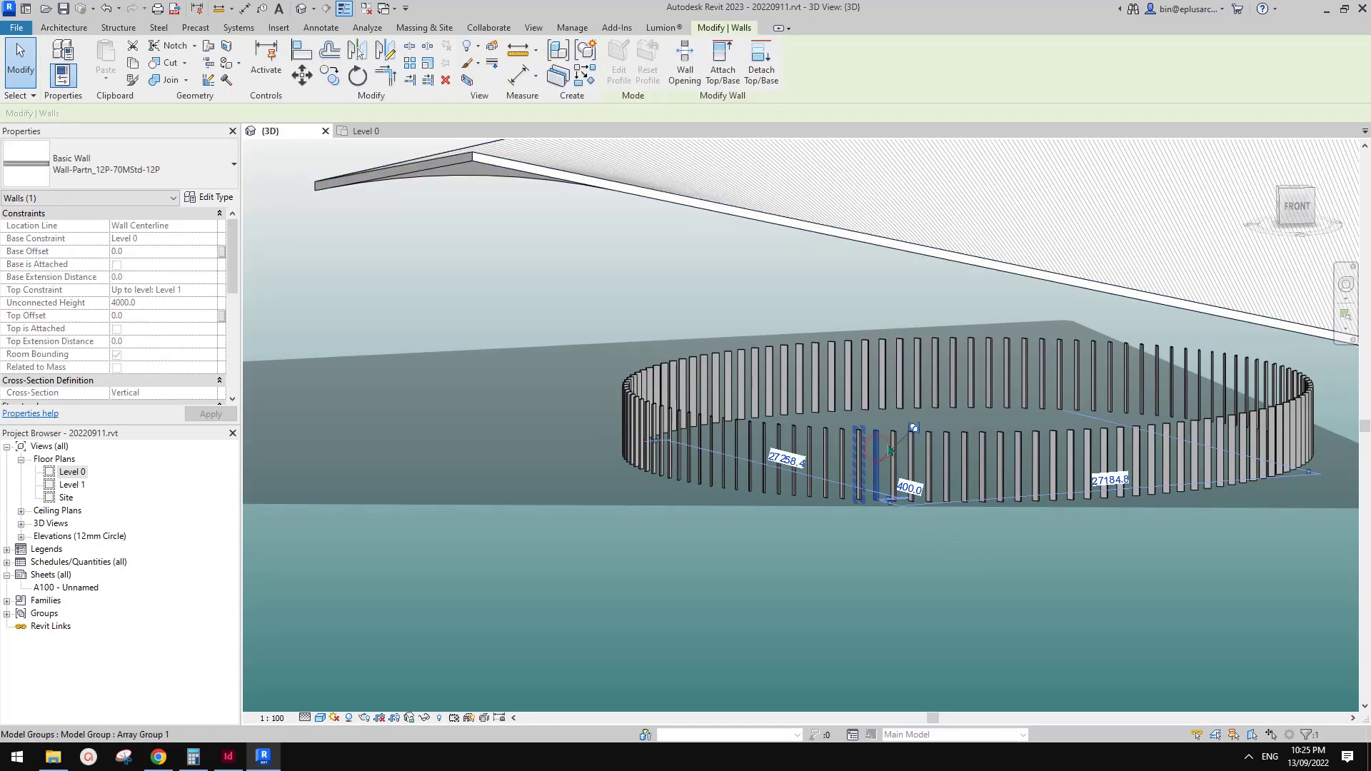
{"action": "key", "text": "s"}
{"action": "key", "text": "a"}
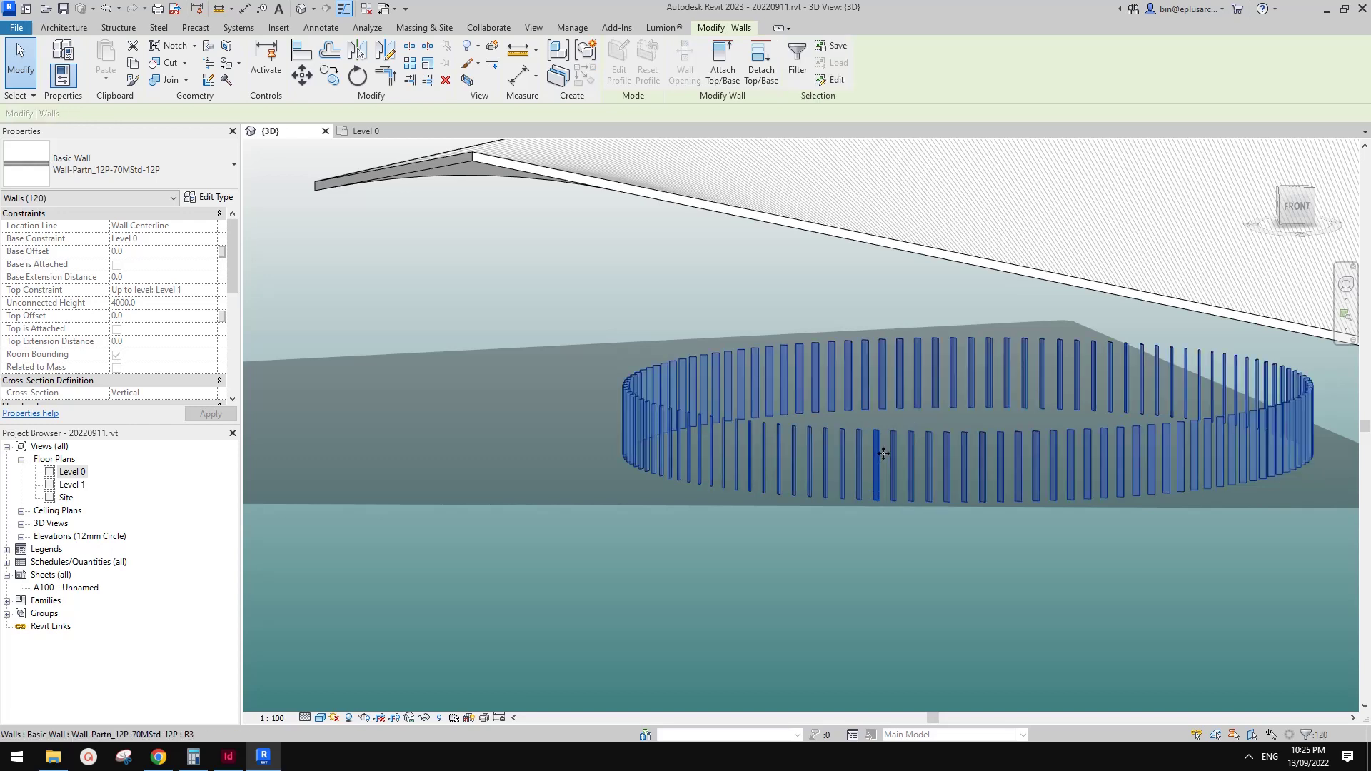
{"action": "left_click", "coordinate": [711, 70]}
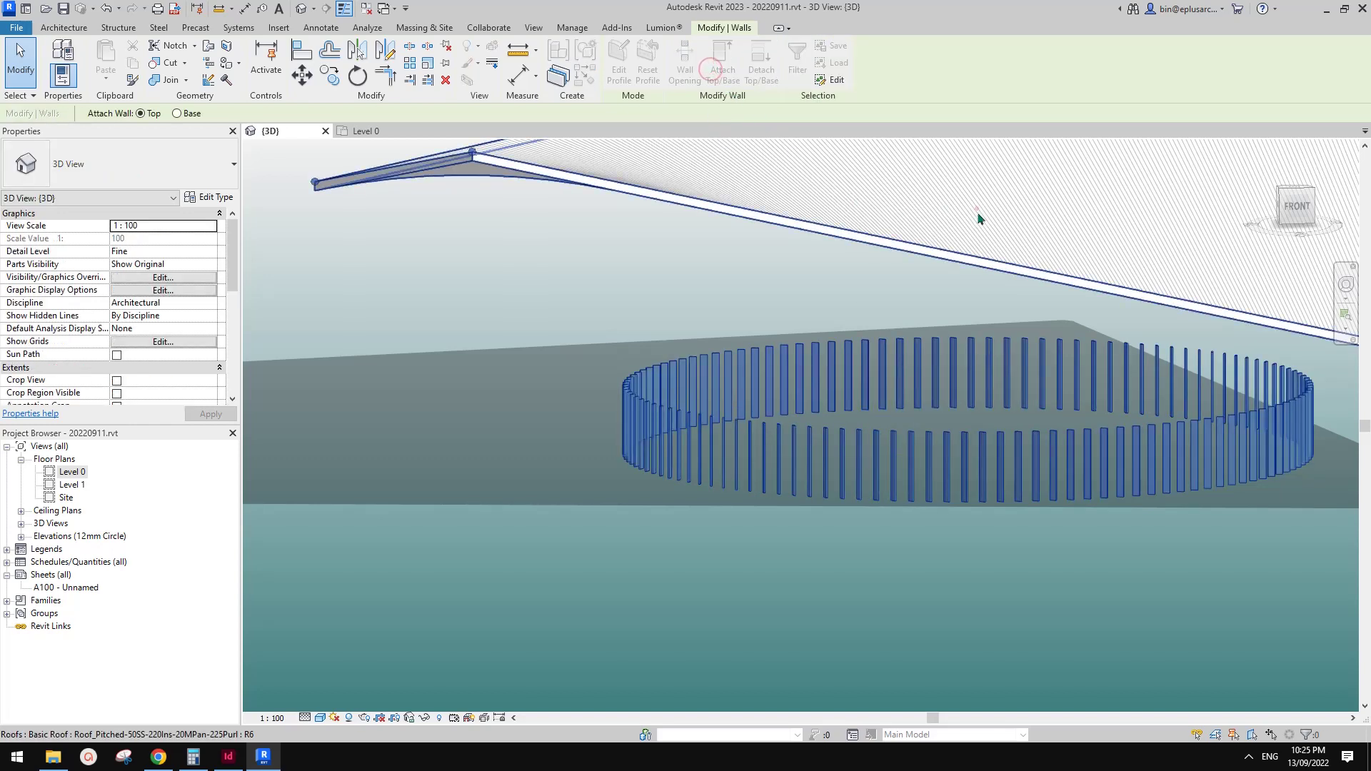
{"action": "left_click", "coordinate": [909, 466]}
{"action": "key", "text": "Escape"}
Inspect several individual fin groups around the ring and how their tops meet the underside of the roof.
{"action": "middle_click_drag", "start_coordinate": [994, 572], "coordinate": [927, 381], "text": "shift"}
{"action": "left_click", "coordinate": [1011, 443]}
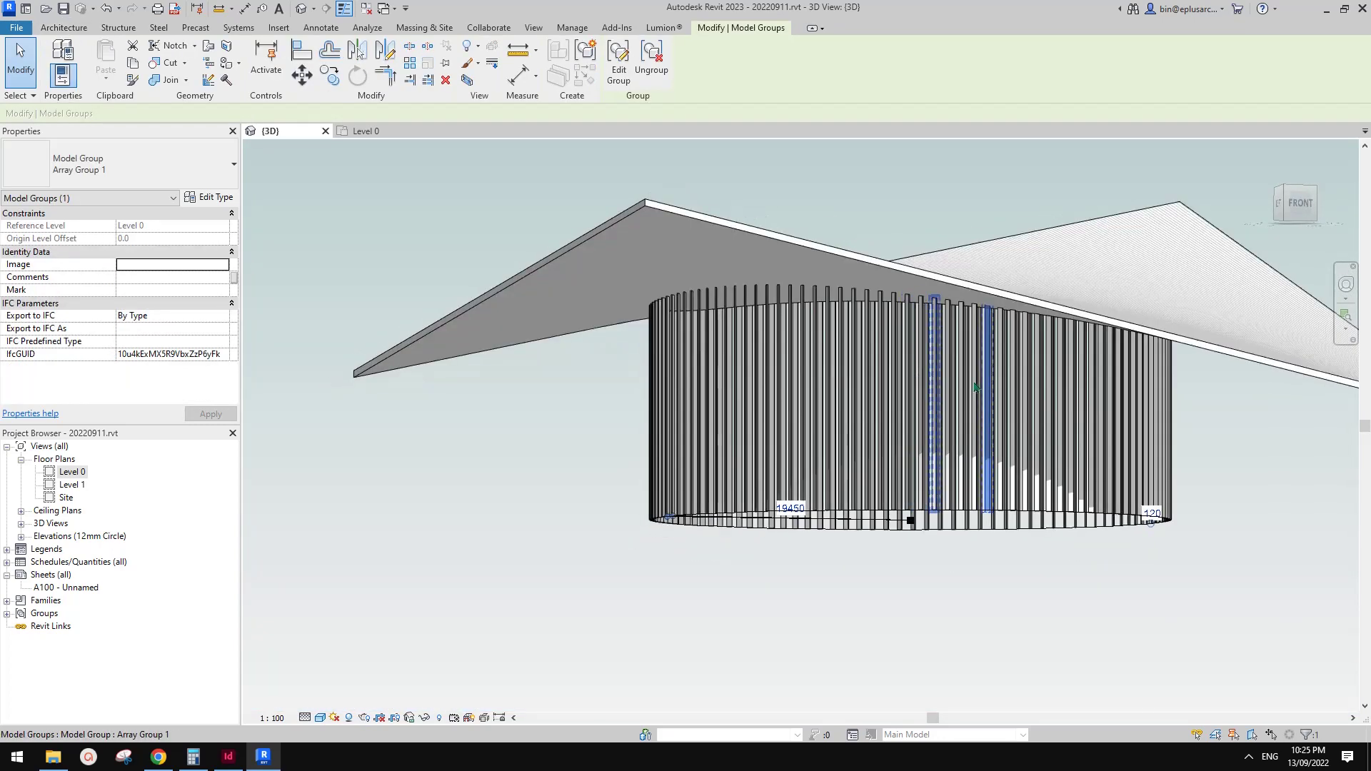
{"action": "left_click", "coordinate": [892, 385]}
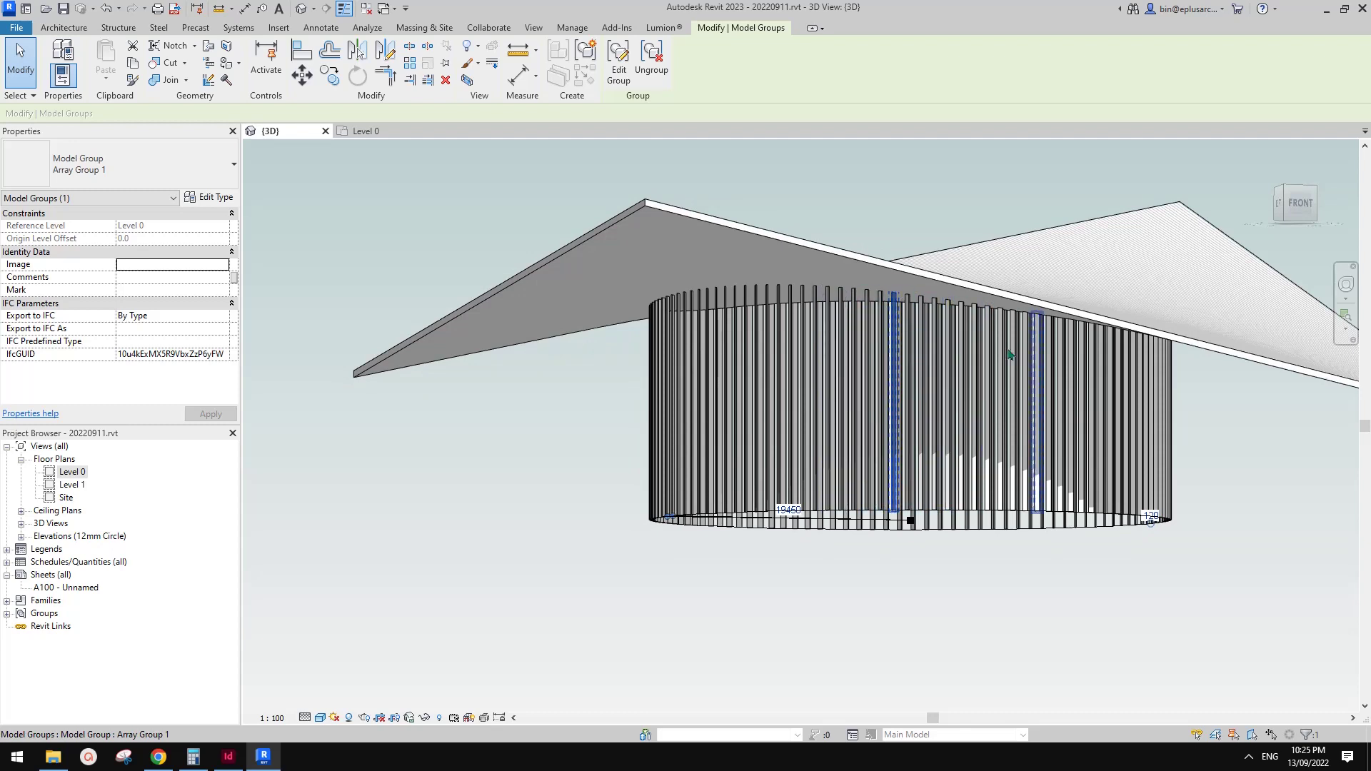
{"action": "left_click", "coordinate": [805, 357]}
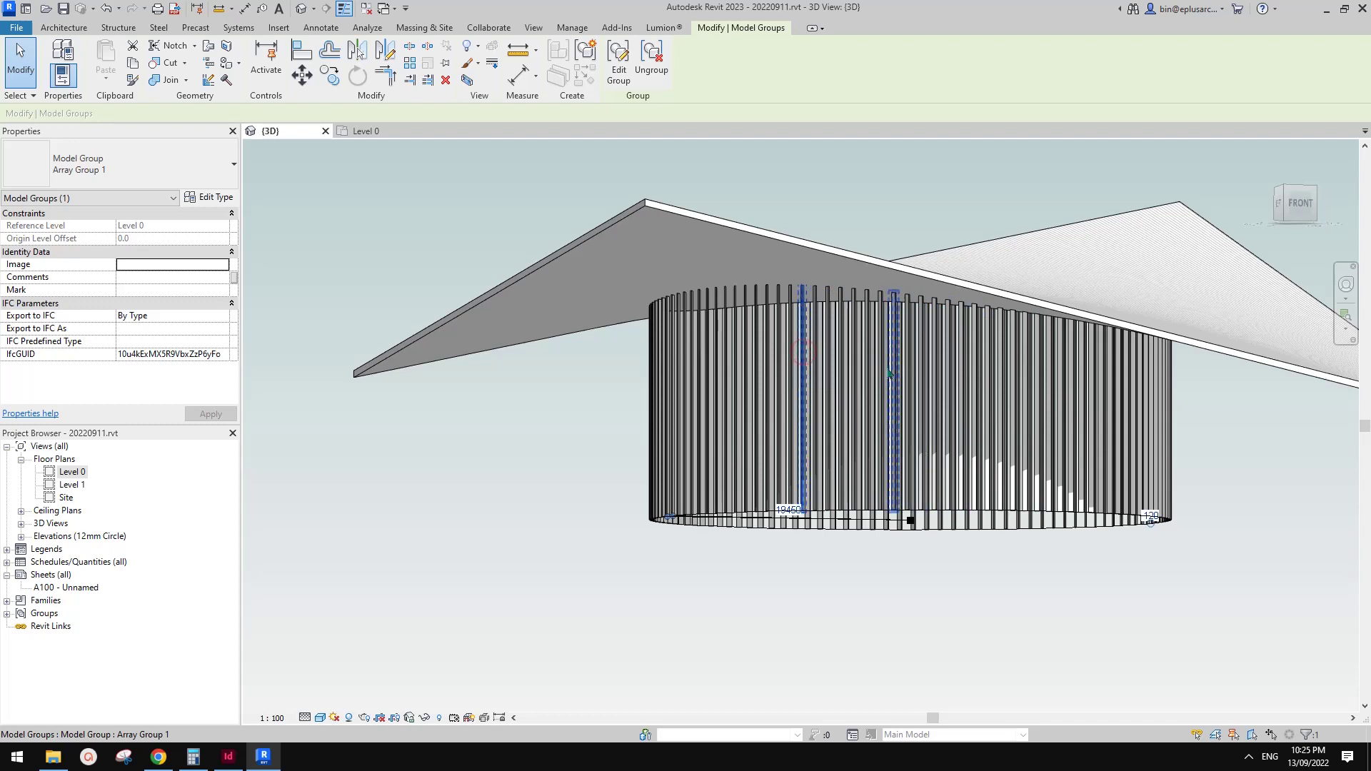
{"action": "scroll", "coordinate": [878, 357], "scroll_direction": "up", "scroll_amount": 2}
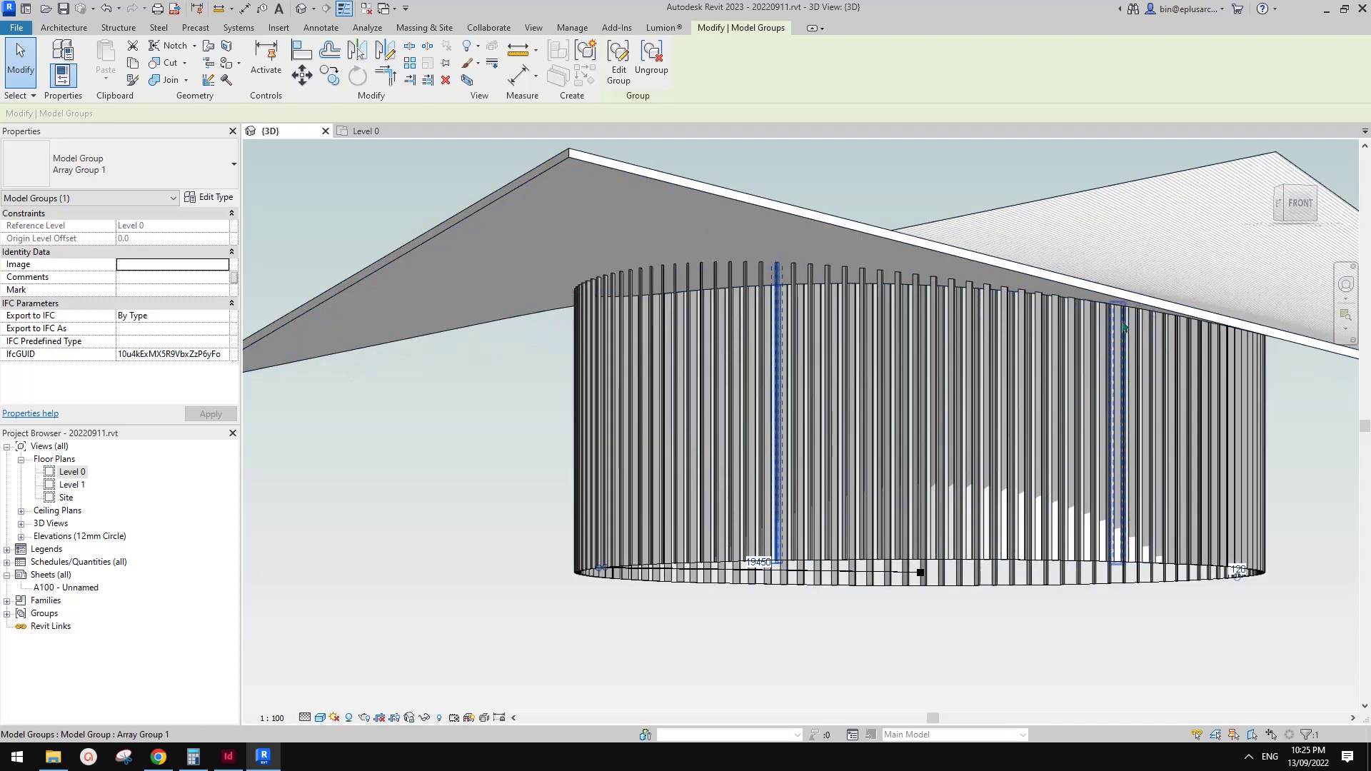
{"action": "left_click", "coordinate": [1135, 367]}
{"action": "key", "text": "Escape"}
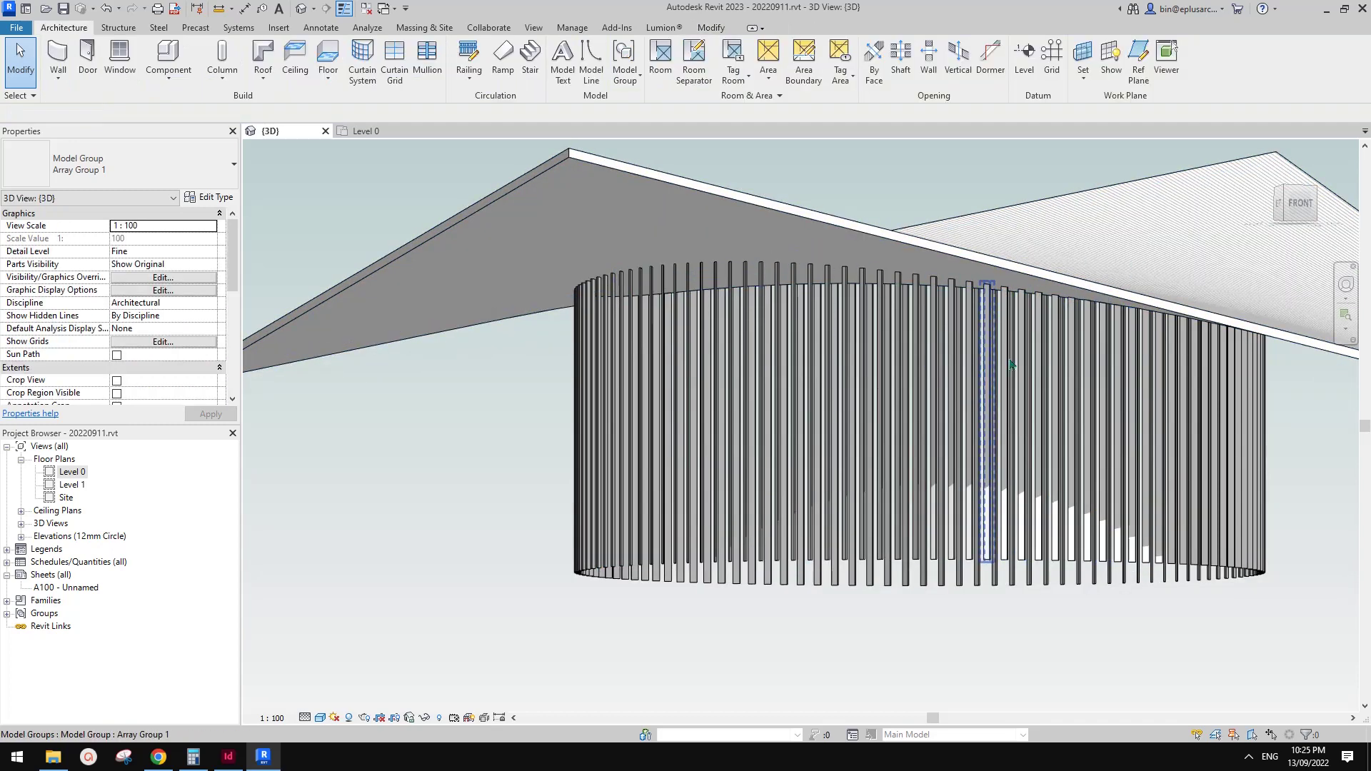
Set the warped roof's Phase Demolished to New Construction.
{"action": "scroll", "coordinate": [988, 385], "scroll_direction": "down", "scroll_amount": 2}
{"action": "middle_click_drag", "start_coordinate": [989, 385], "coordinate": [940, 431], "text": "shift"}
{"action": "left_click", "coordinate": [1122, 313]}
{"action": "middle_click_drag", "start_coordinate": [1052, 324], "coordinate": [860, 389]}
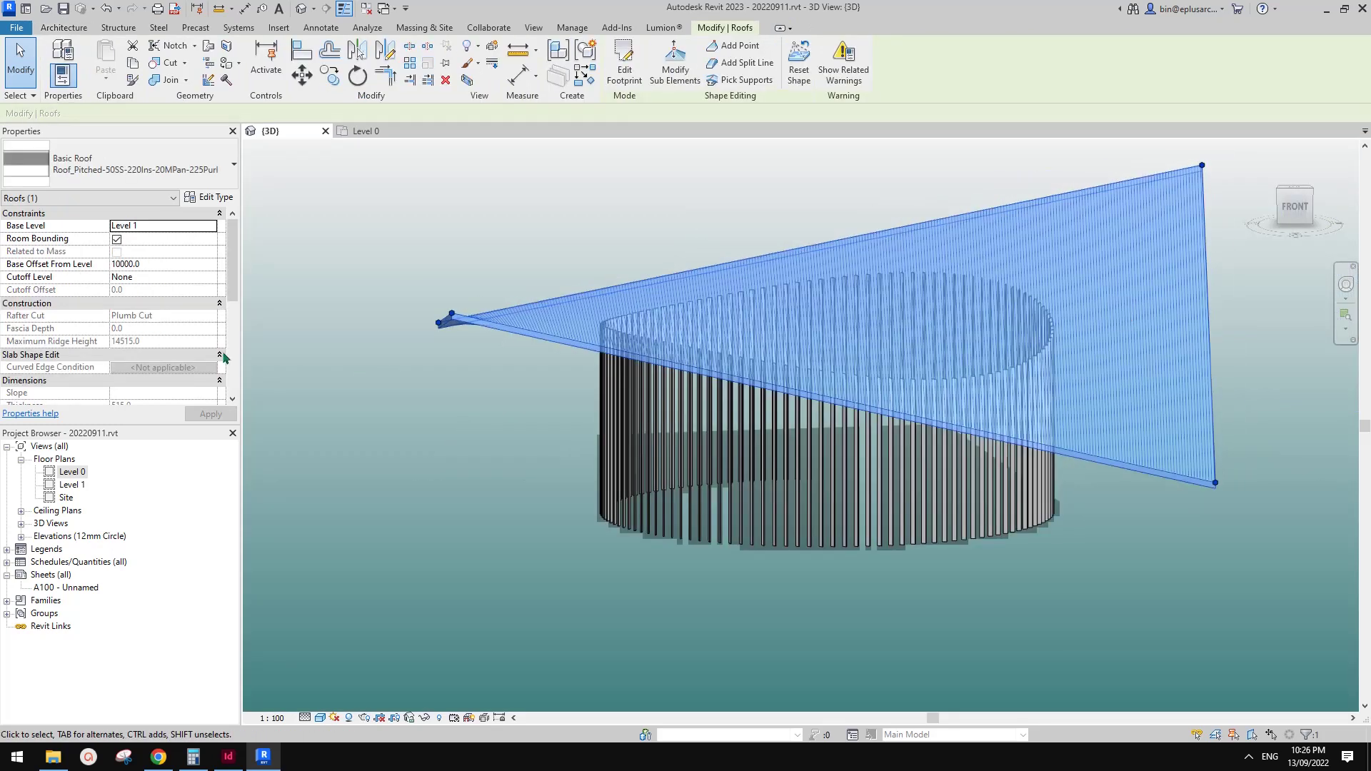
{"action": "scroll", "coordinate": [183, 361], "scroll_direction": "down", "scroll_amount": 4}
{"action": "left_click", "coordinate": [175, 355]}
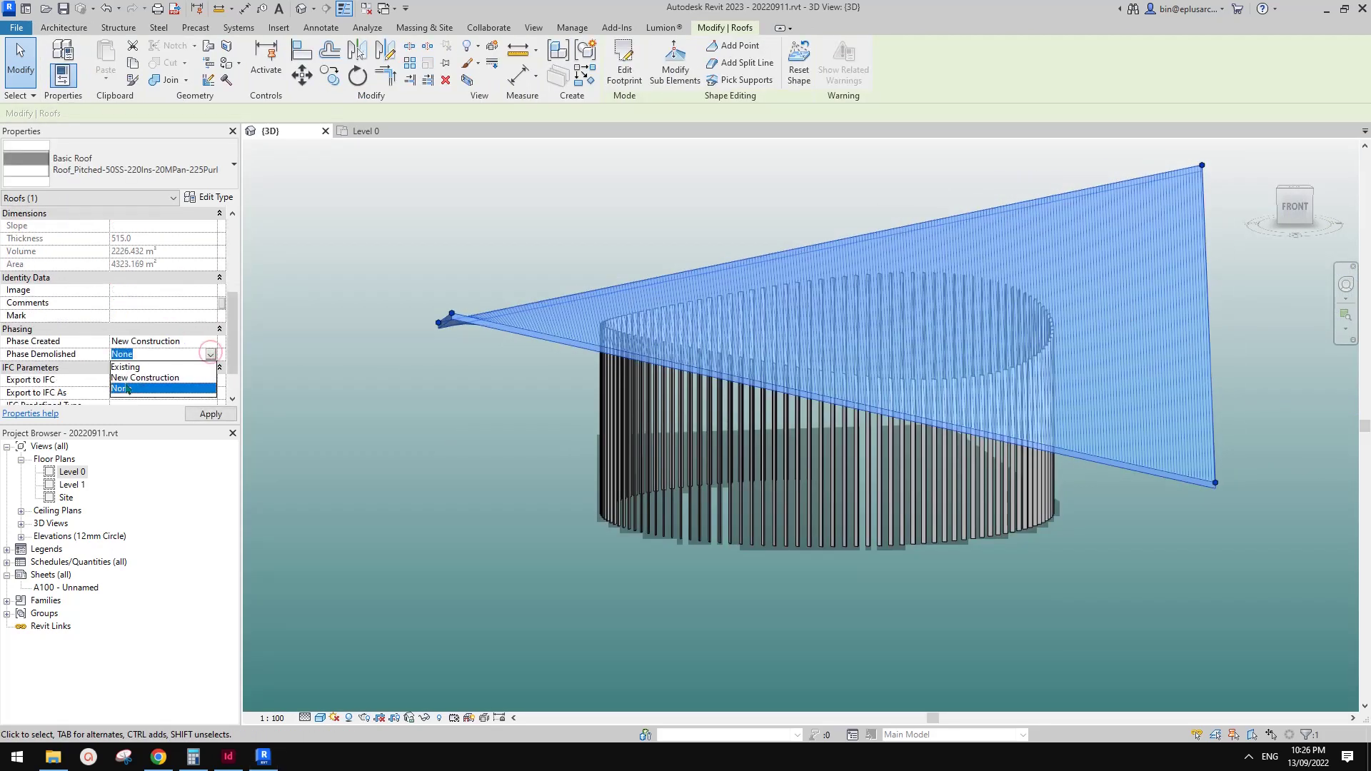
{"action": "left_click", "coordinate": [140, 378]}
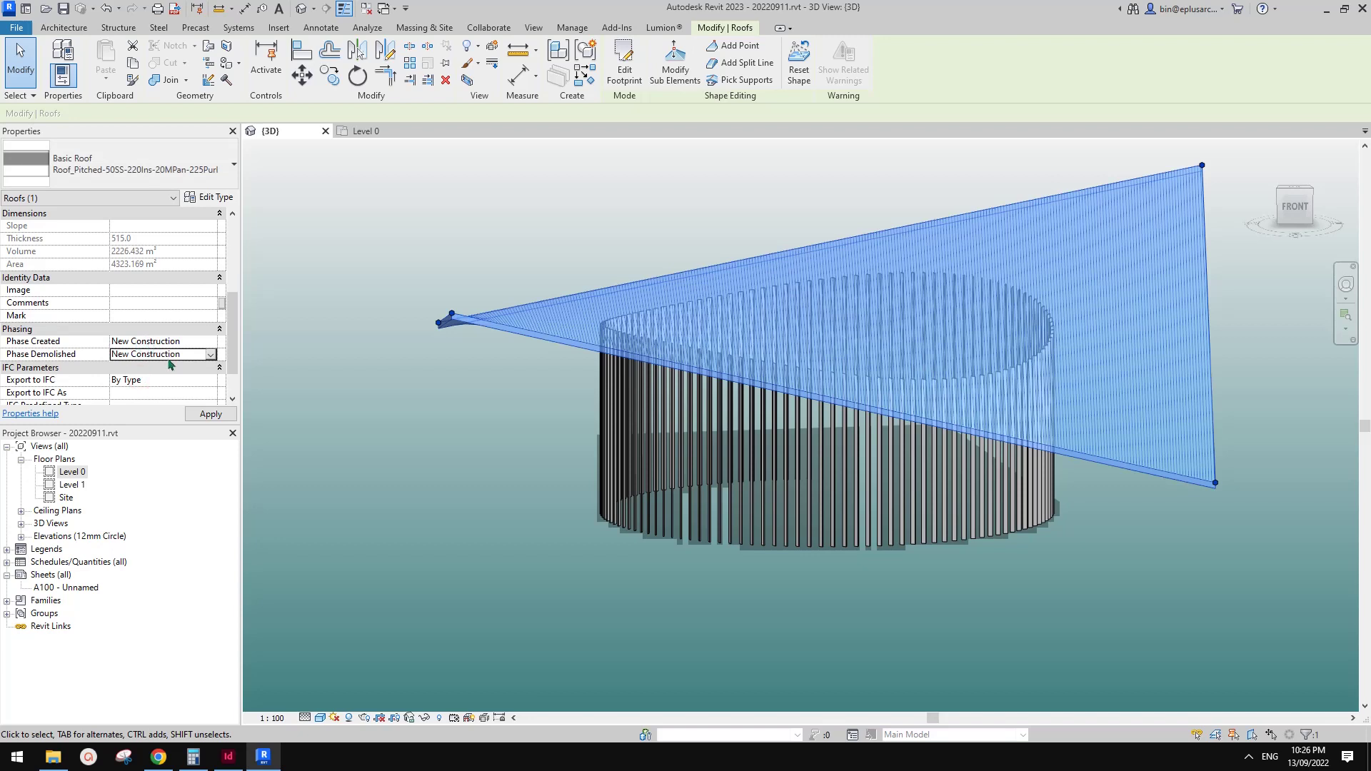
Set the 3D view's Phase Filter to Show All.
{"action": "middle_click_drag", "start_coordinate": [397, 435], "coordinate": [985, 300], "text": "shift"}
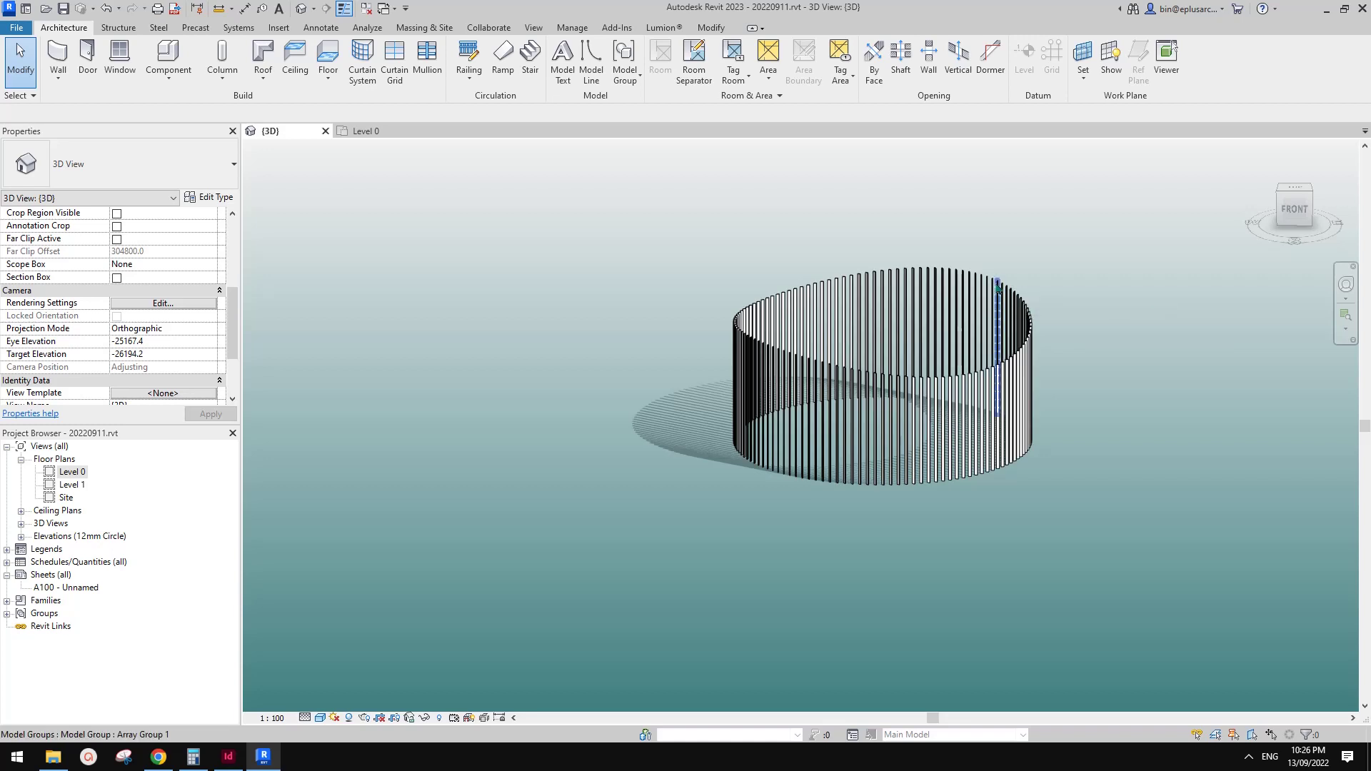
{"action": "scroll", "coordinate": [181, 361], "scroll_direction": "down", "scroll_amount": 3}
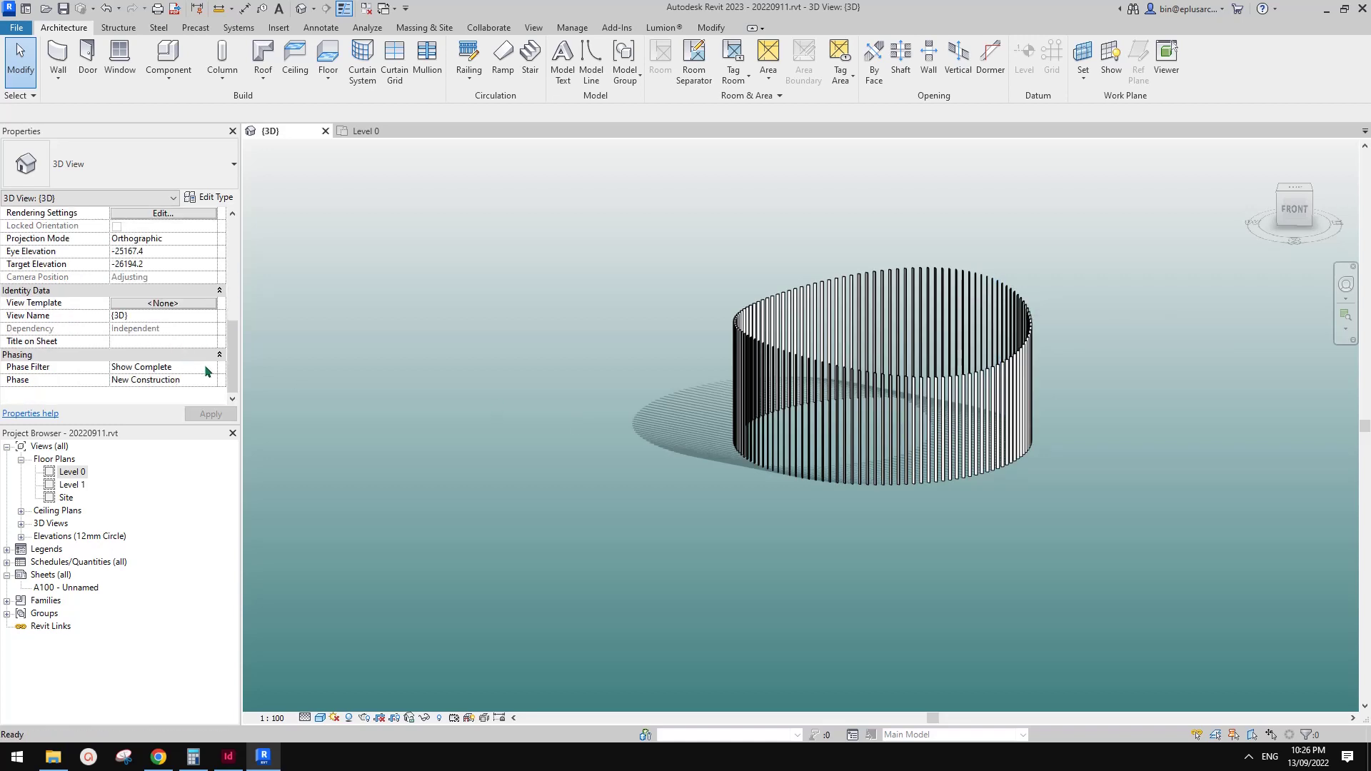
{"action": "left_click", "coordinate": [207, 368]}
{"action": "left_click", "coordinate": [143, 391]}
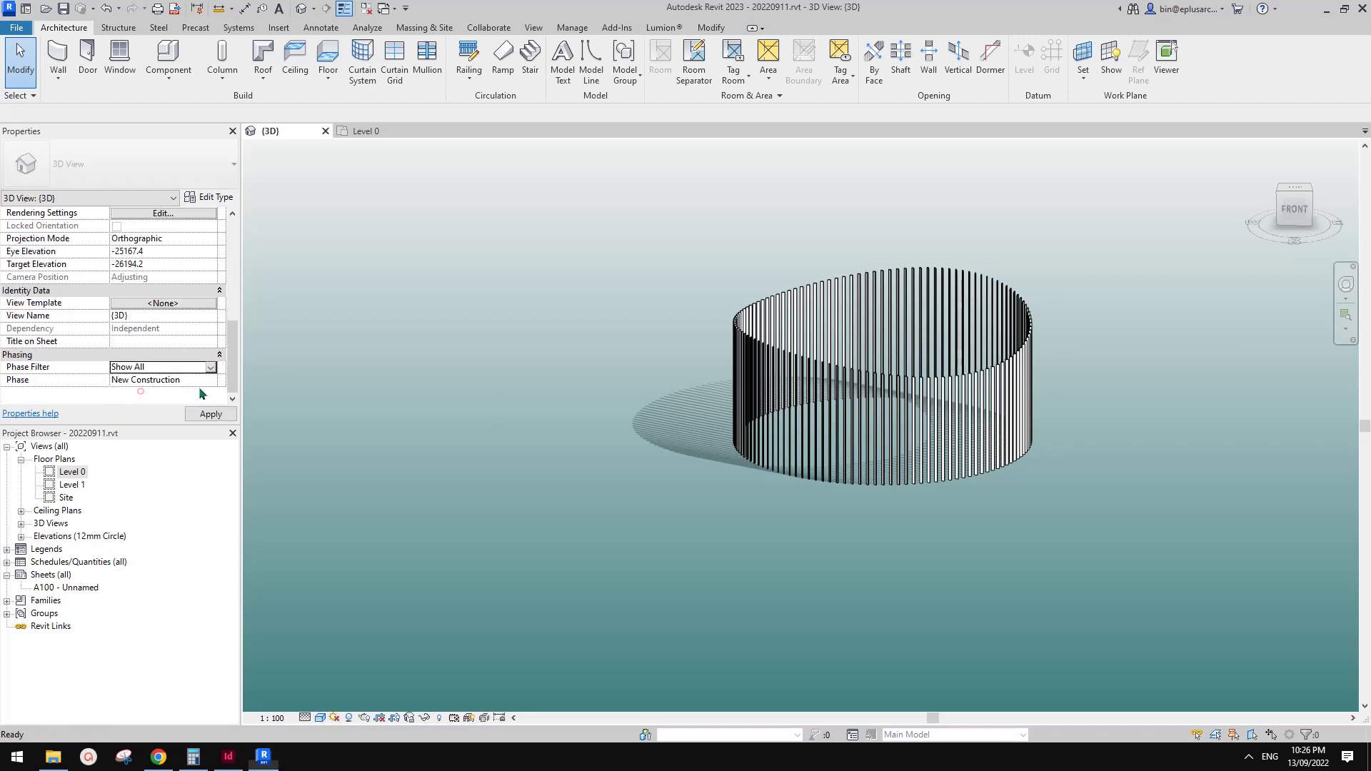
Copy the warped roof straight down from the front view so the copy crosses the lower part of the fin ring.
{"action": "left_click", "coordinate": [1053, 259]}
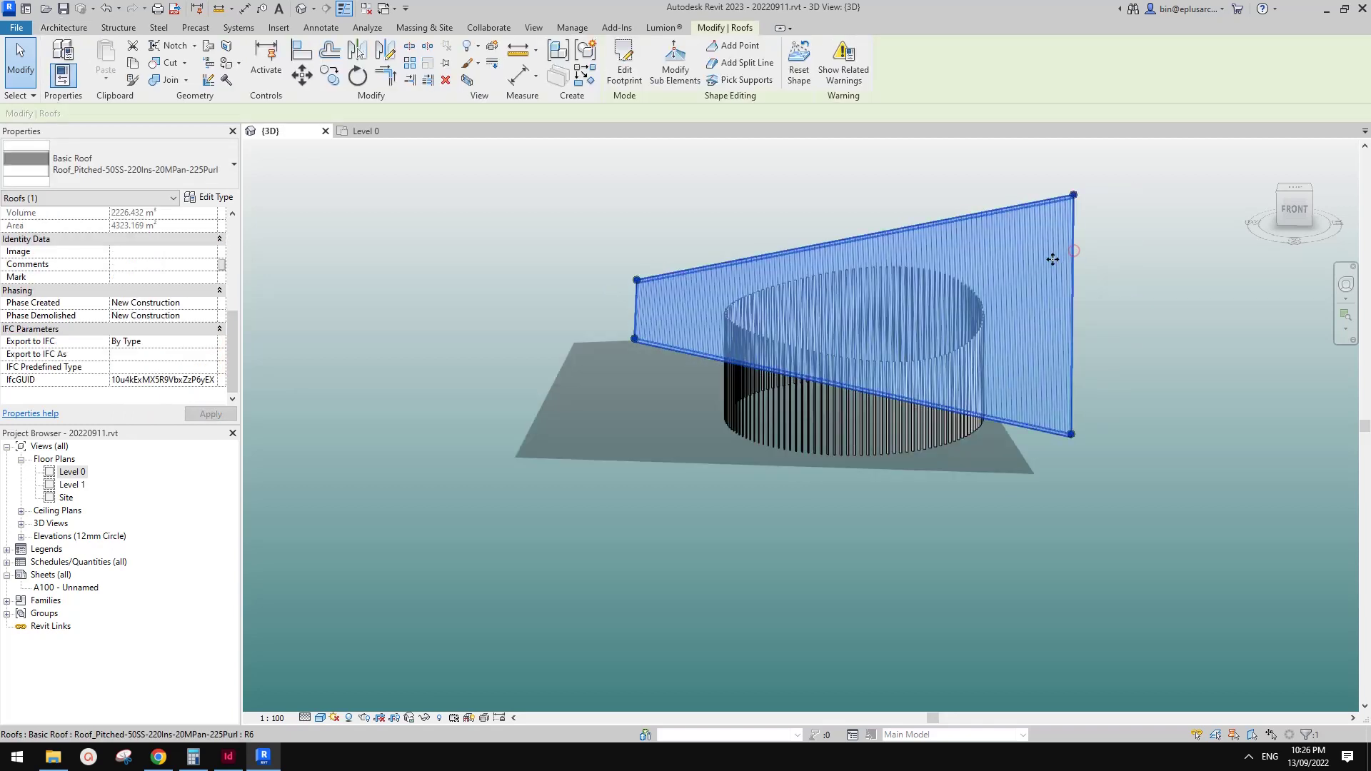
{"action": "left_click", "coordinate": [1294, 208]}
{"action": "key", "text": "c"}
{"action": "key", "text": "o"}
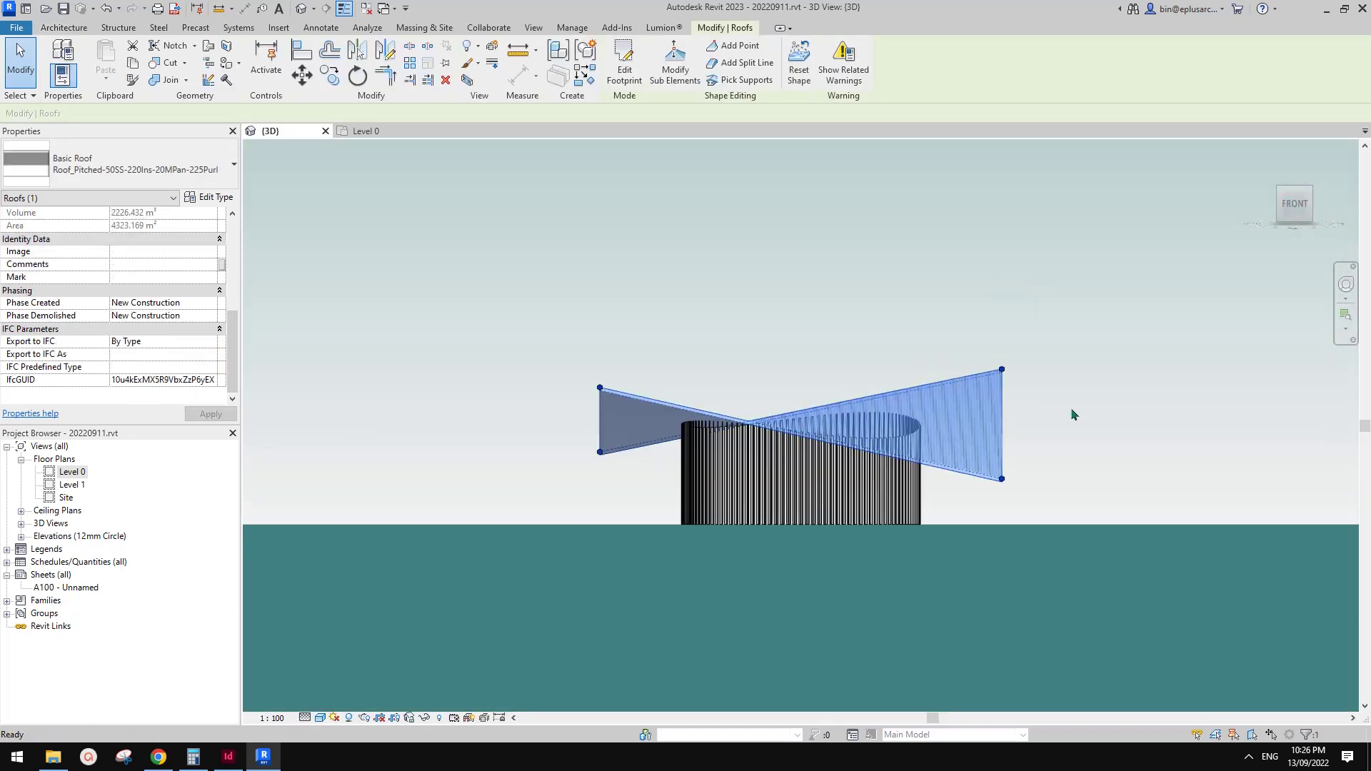
{"action": "left_click", "coordinate": [1088, 386]}
{"action": "left_click", "coordinate": [1089, 459]}
{"action": "left_click", "coordinate": [1088, 461]}
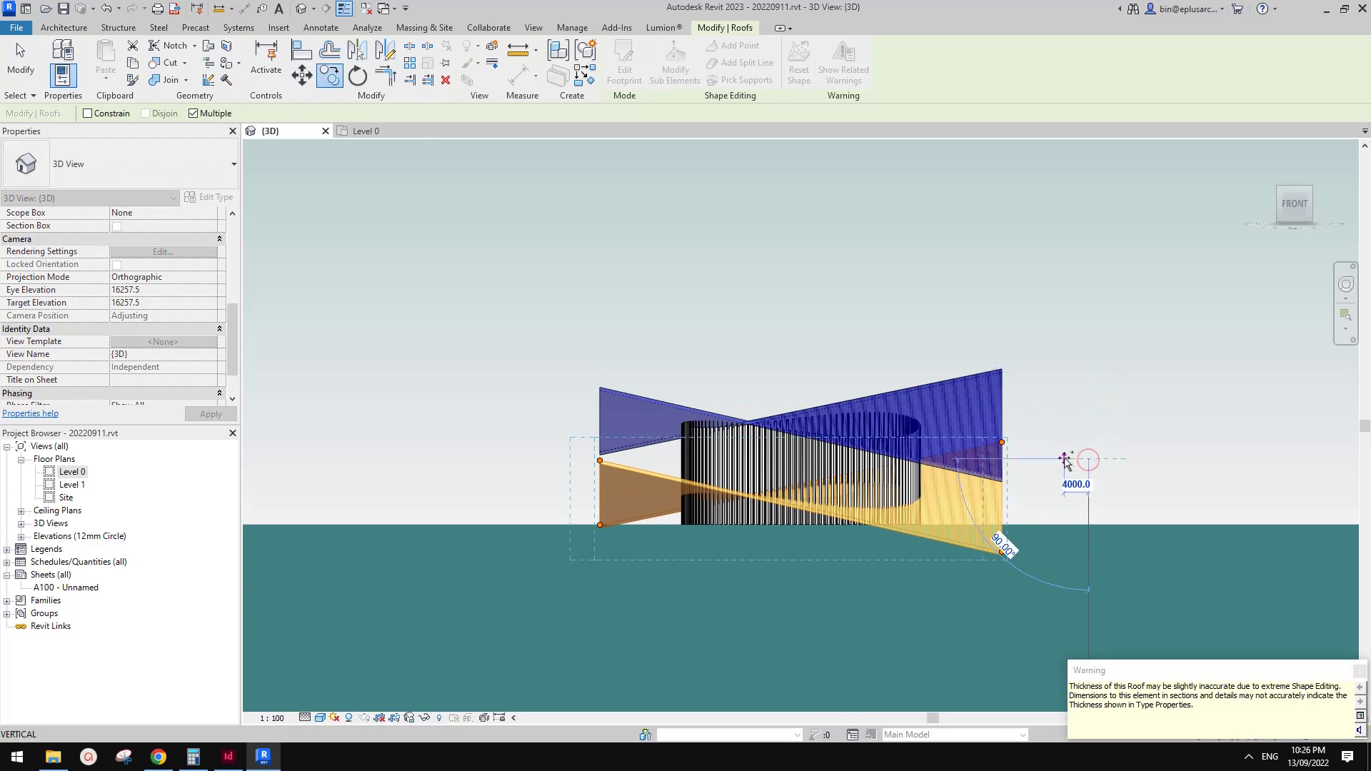
{"action": "key", "text": "Escape"}
Rotate the lower roof copy in plan about its centre, out of alignment with the upper roof.
{"action": "middle_click_drag", "start_coordinate": [1159, 245], "coordinate": [1001, 560], "text": "shift"}
{"action": "key", "text": "r"}
{"action": "key", "text": "o"}
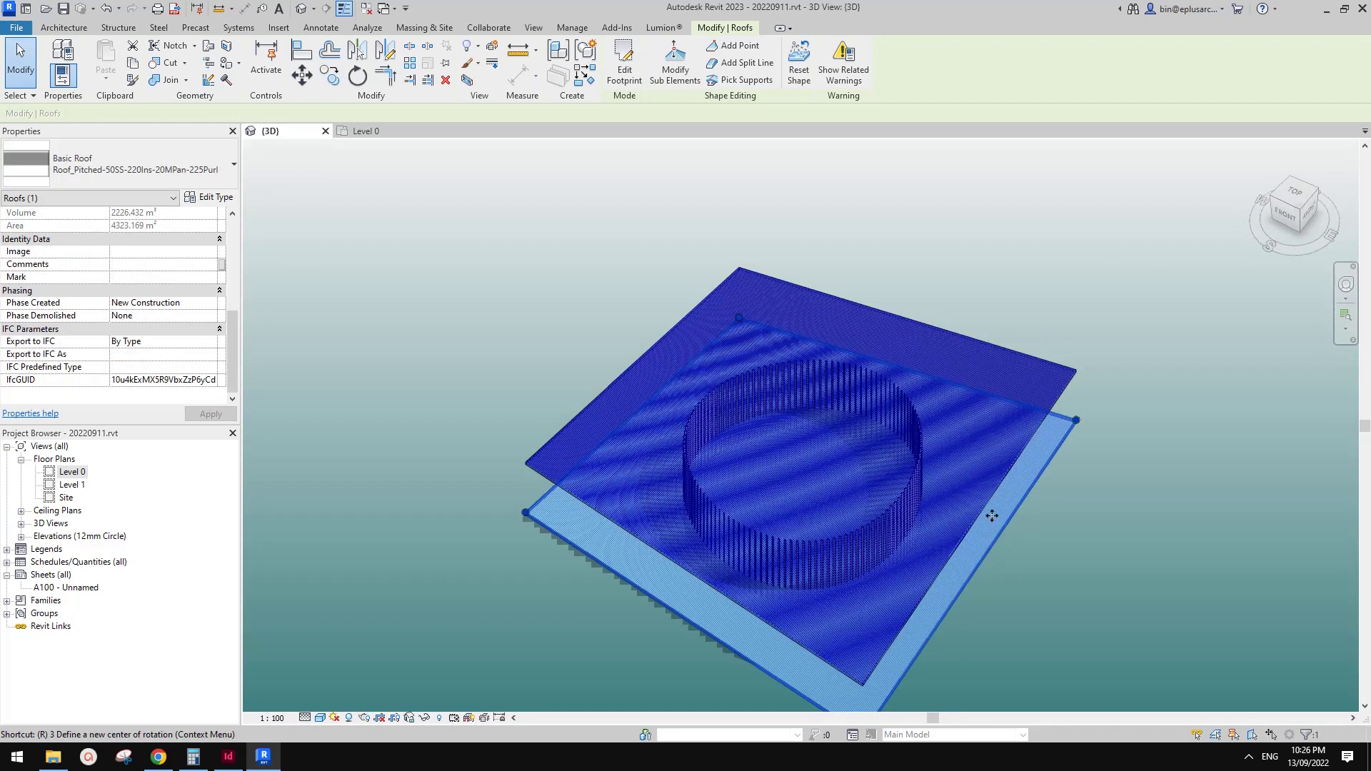
{"action": "left_click", "coordinate": [1149, 403]}
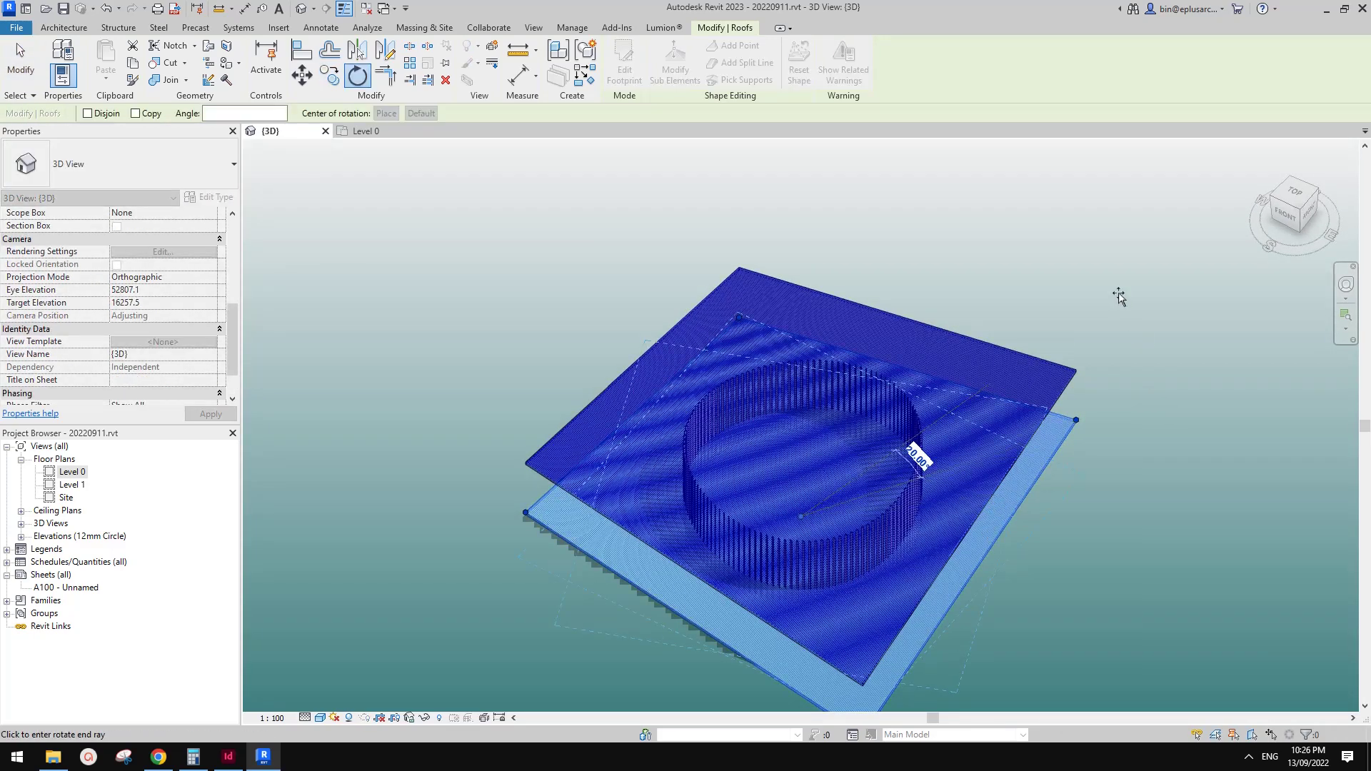
{"action": "left_click", "coordinate": [1118, 297]}
Rotate the lower roof copy further around its centre until one of its corners points towards the front.
{"action": "middle_click_drag", "start_coordinate": [1118, 297], "coordinate": [763, 581], "text": "shift"}
{"action": "left_click", "coordinate": [791, 614]}
{"action": "left_click", "coordinate": [669, 575]}
{"action": "key", "text": "r"}
{"action": "key", "text": "o"}
{"action": "left_click", "coordinate": [1168, 587]}
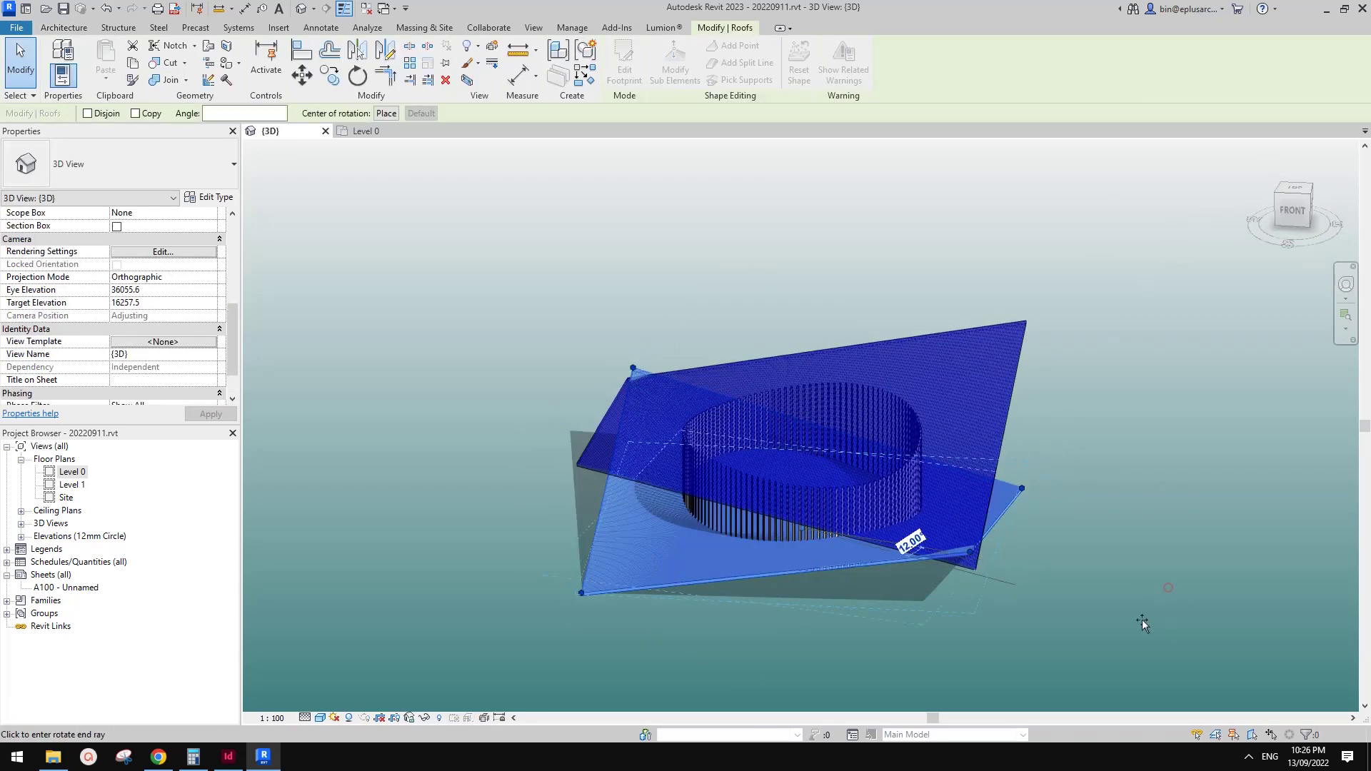
{"action": "left_click", "coordinate": [1141, 619]}
{"action": "key", "text": "Escape"}
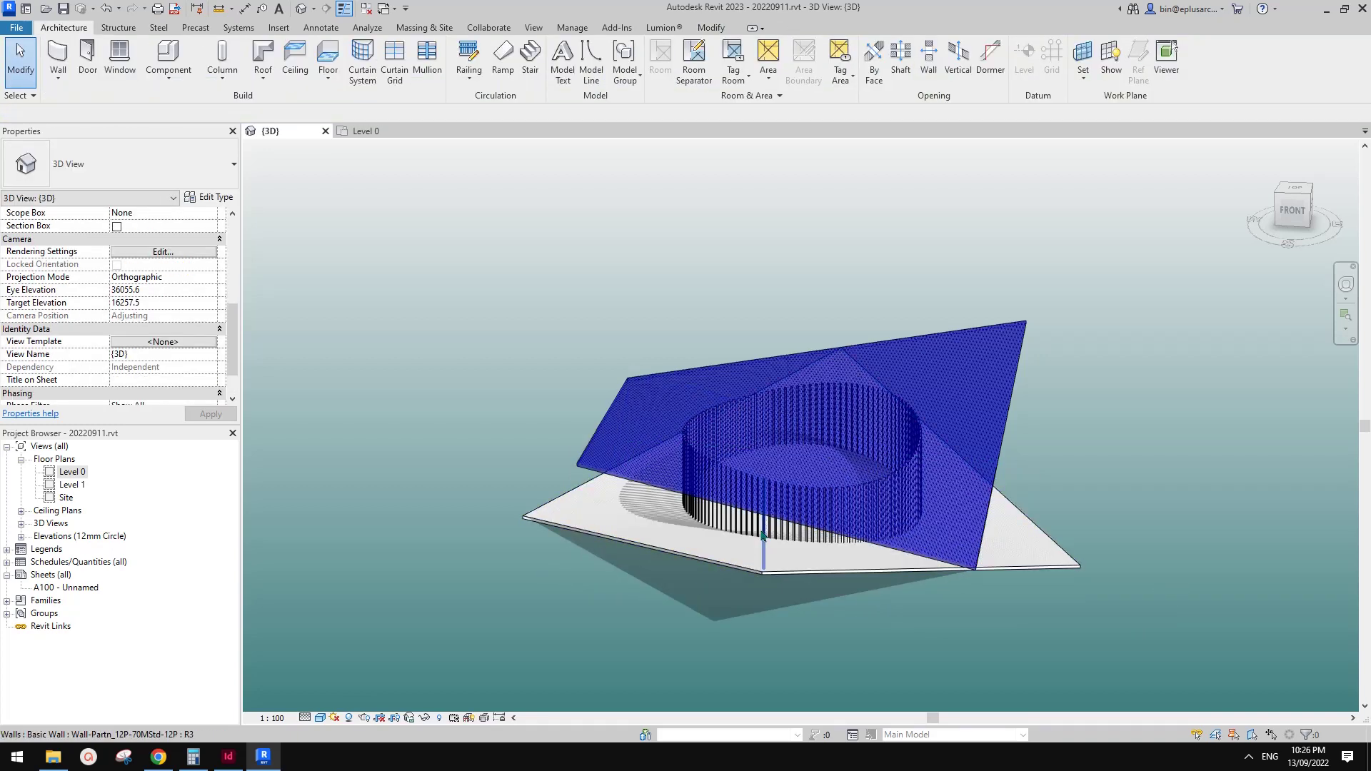
Select one fin wall, extend the selection to all matching walls and attach their bases to the lower roof.
{"action": "left_click", "coordinate": [762, 535]}
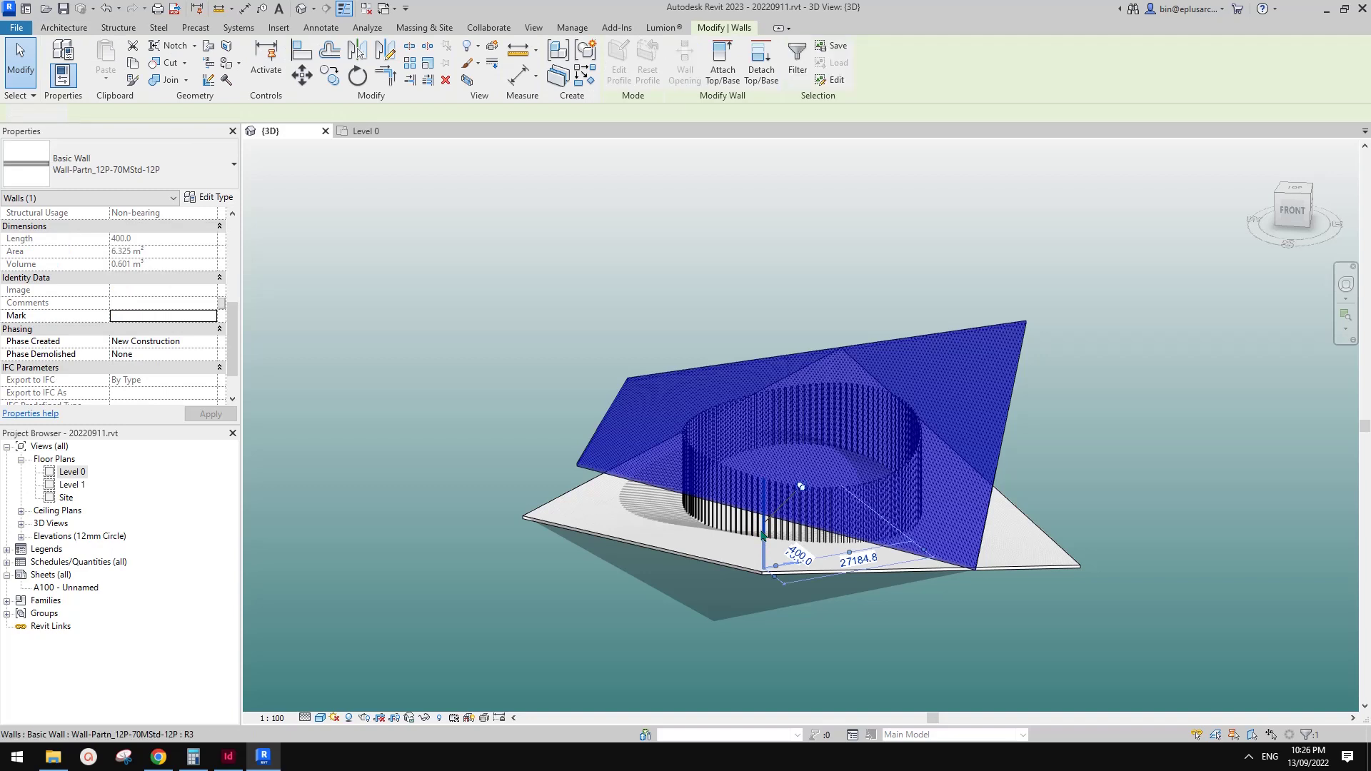
{"action": "left_click", "coordinate": [723, 64]}
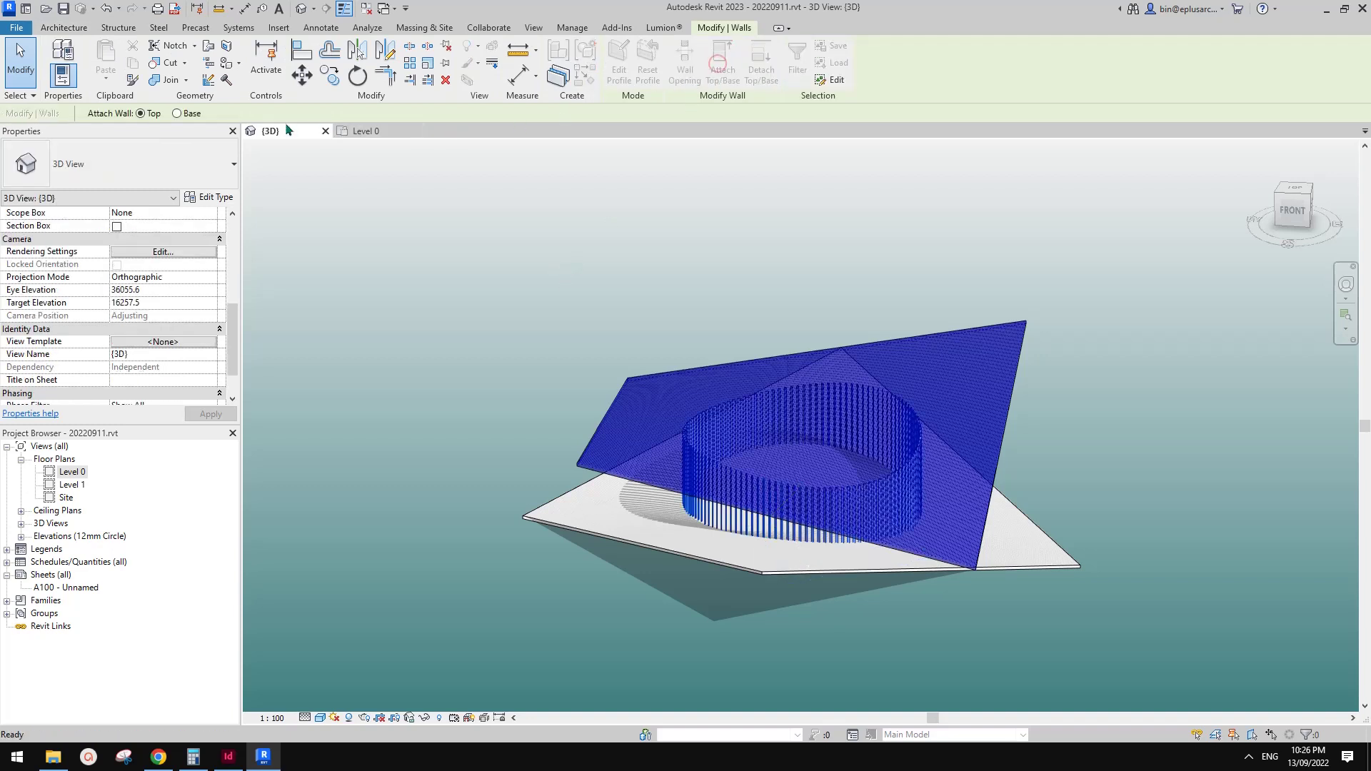
{"action": "left_click", "coordinate": [191, 115]}
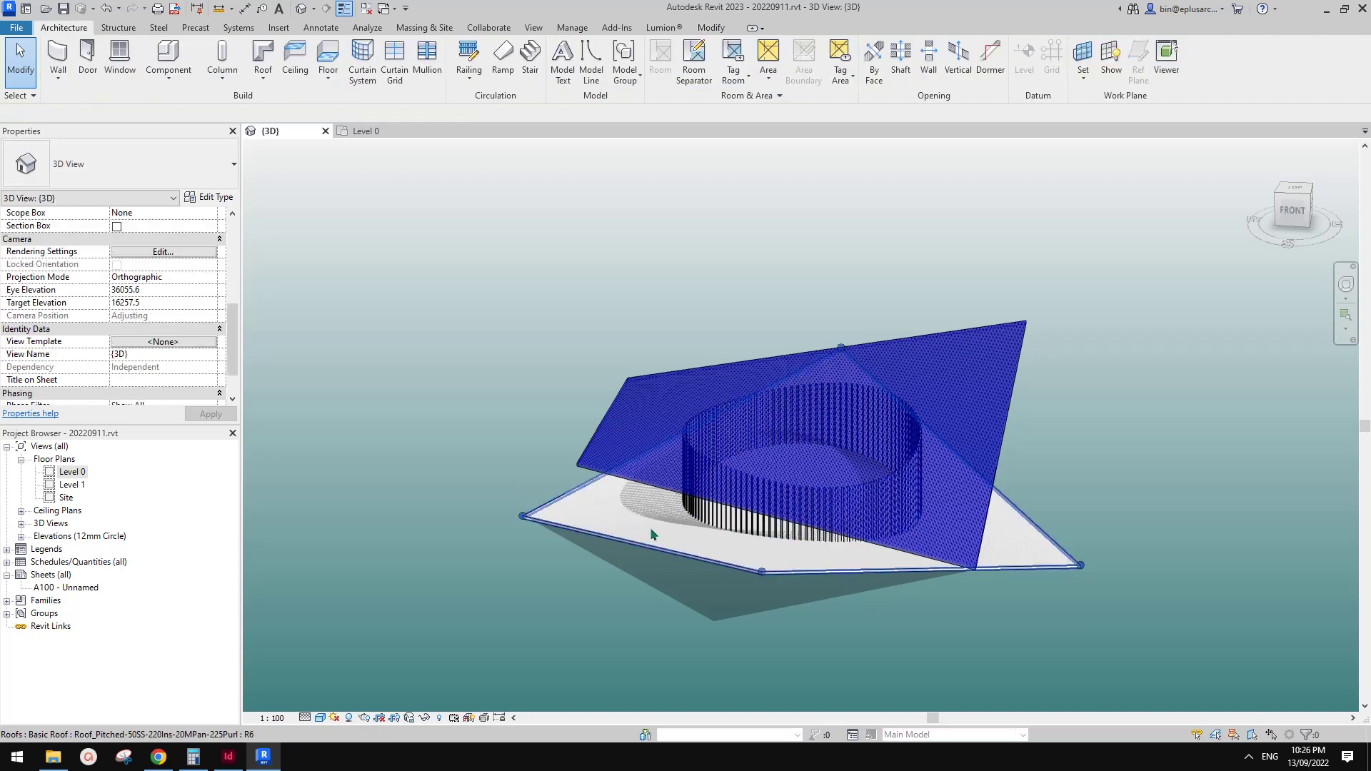
Set the lower roof's Phase Demolished to New Construction.
{"action": "left_click", "coordinate": [650, 526]}
{"action": "left_click", "coordinate": [210, 319]}
{"action": "left_click", "coordinate": [164, 341]}
{"action": "left_click", "coordinate": [579, 274]}
Set the 3D view's Phase Filter to Show Complete.
{"action": "scroll", "coordinate": [184, 367], "scroll_direction": "down", "scroll_amount": 1}
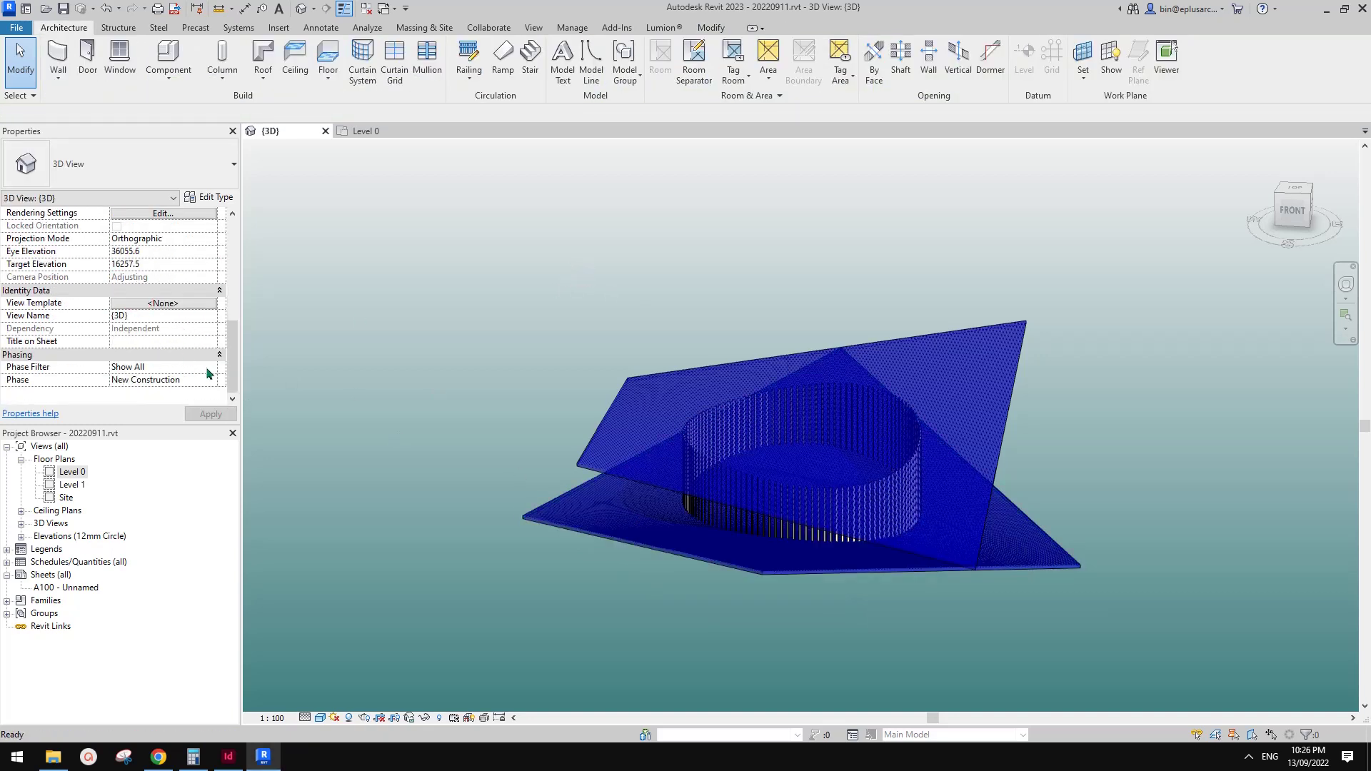
{"action": "left_click", "coordinate": [211, 366]}
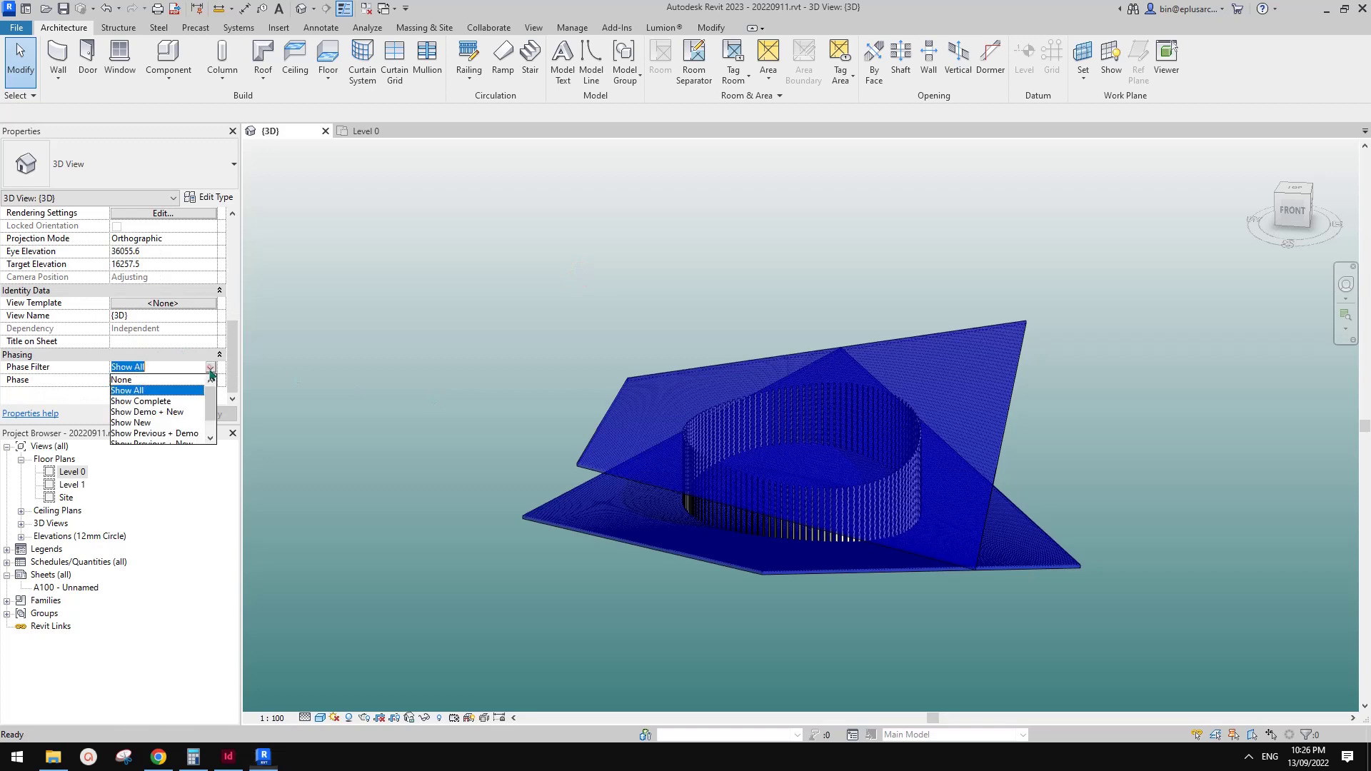
{"action": "left_click", "coordinate": [155, 404]}
Inspect the fin ring from several angles and individual fin walls inside their groups, checking how their tops and bases are shaped.
{"action": "middle_click_drag", "start_coordinate": [497, 264], "coordinate": [917, 514], "text": "shift"}
{"action": "scroll", "coordinate": [892, 508], "scroll_direction": "down", "scroll_amount": 2}
{"action": "scroll", "coordinate": [857, 510], "scroll_direction": "up", "scroll_amount": 4}
{"action": "left_click", "coordinate": [847, 501]}
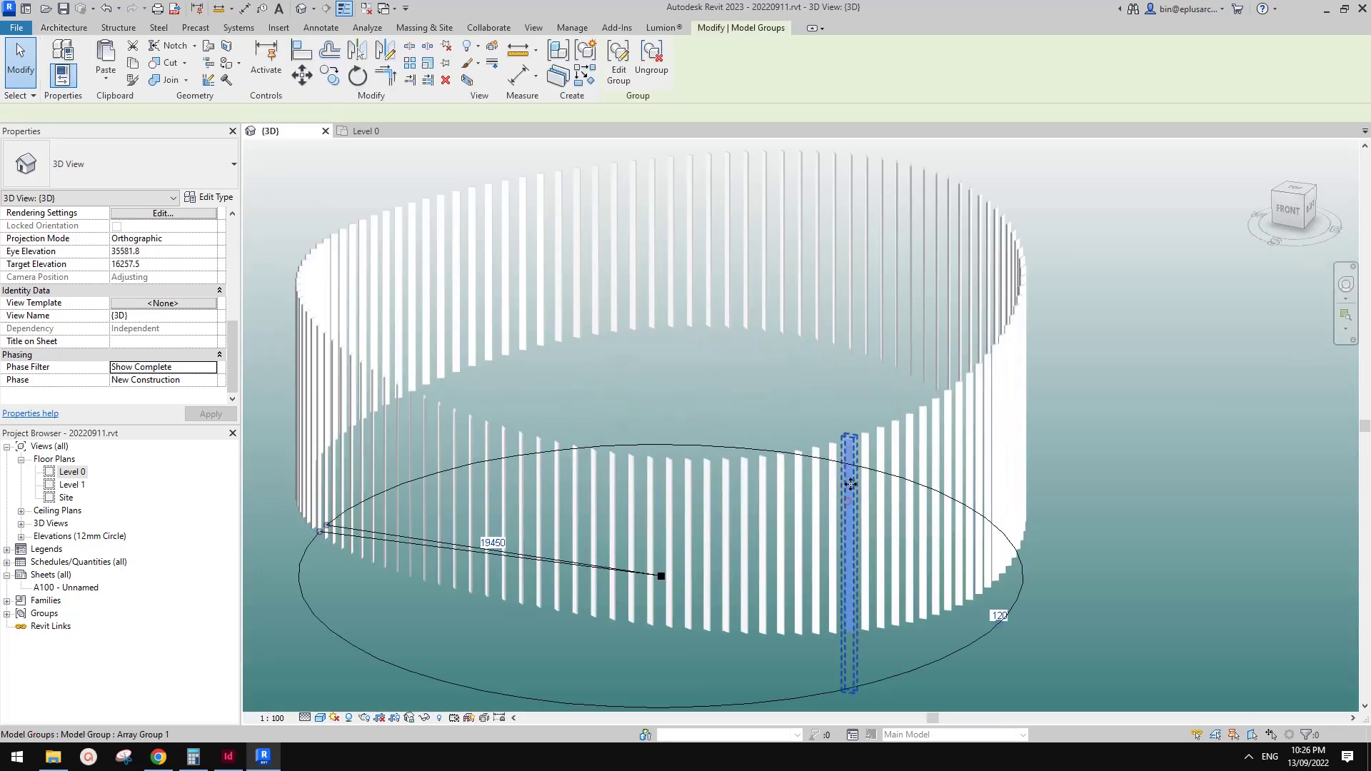
{"action": "key", "text": "Tab"}
{"action": "key", "text": "Tab"}
{"action": "left_click", "coordinate": [850, 490]}
{"action": "key", "text": "Escape"}
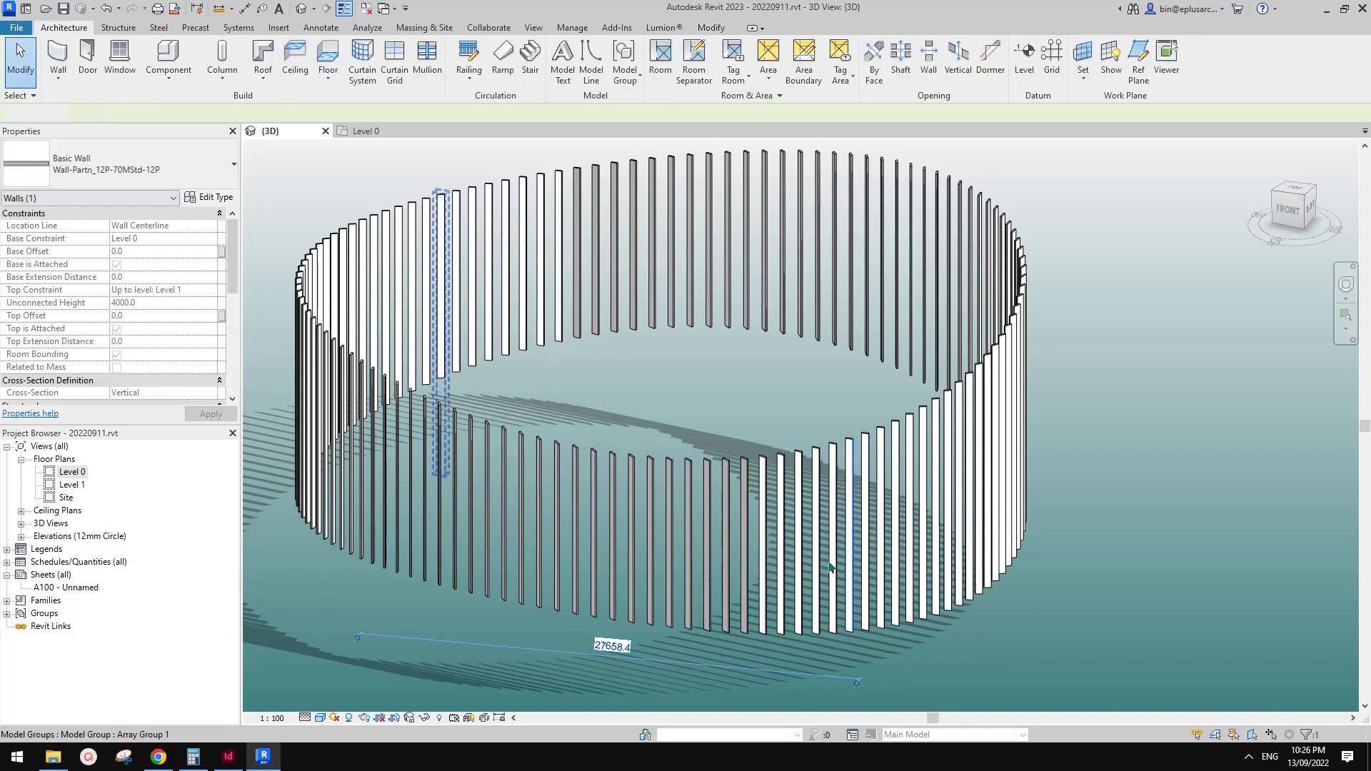
{"action": "left_click", "coordinate": [830, 568]}
{"action": "left_click", "coordinate": [798, 563]}
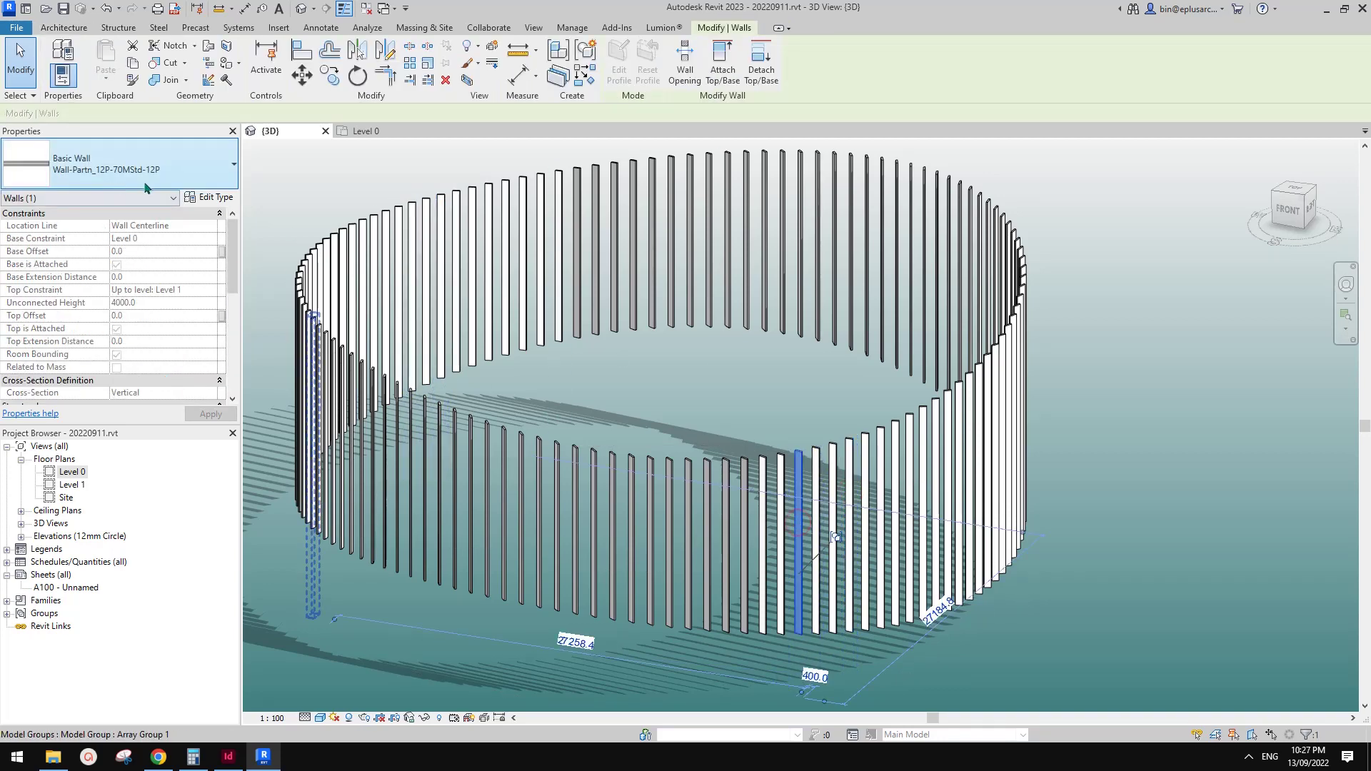
{"action": "key", "text": "Escape"}
{"action": "scroll", "coordinate": [732, 290], "scroll_direction": "down", "scroll_amount": 2}
{"action": "middle_click_drag", "start_coordinate": [732, 307], "coordinate": [817, 426], "text": "shift"}
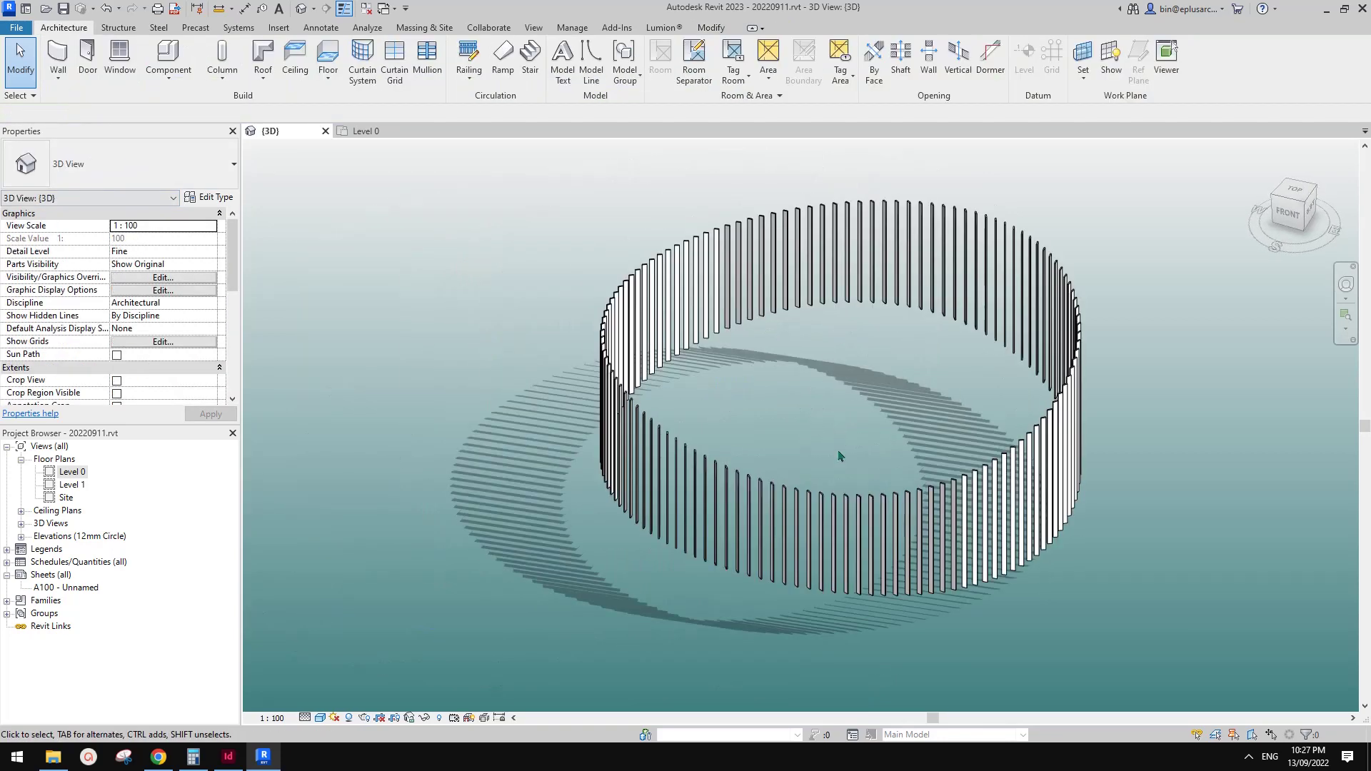
{"action": "scroll", "coordinate": [893, 550], "scroll_direction": "up", "scroll_amount": 4}
{"action": "scroll", "coordinate": [921, 477], "scroll_direction": "down", "scroll_amount": 3}
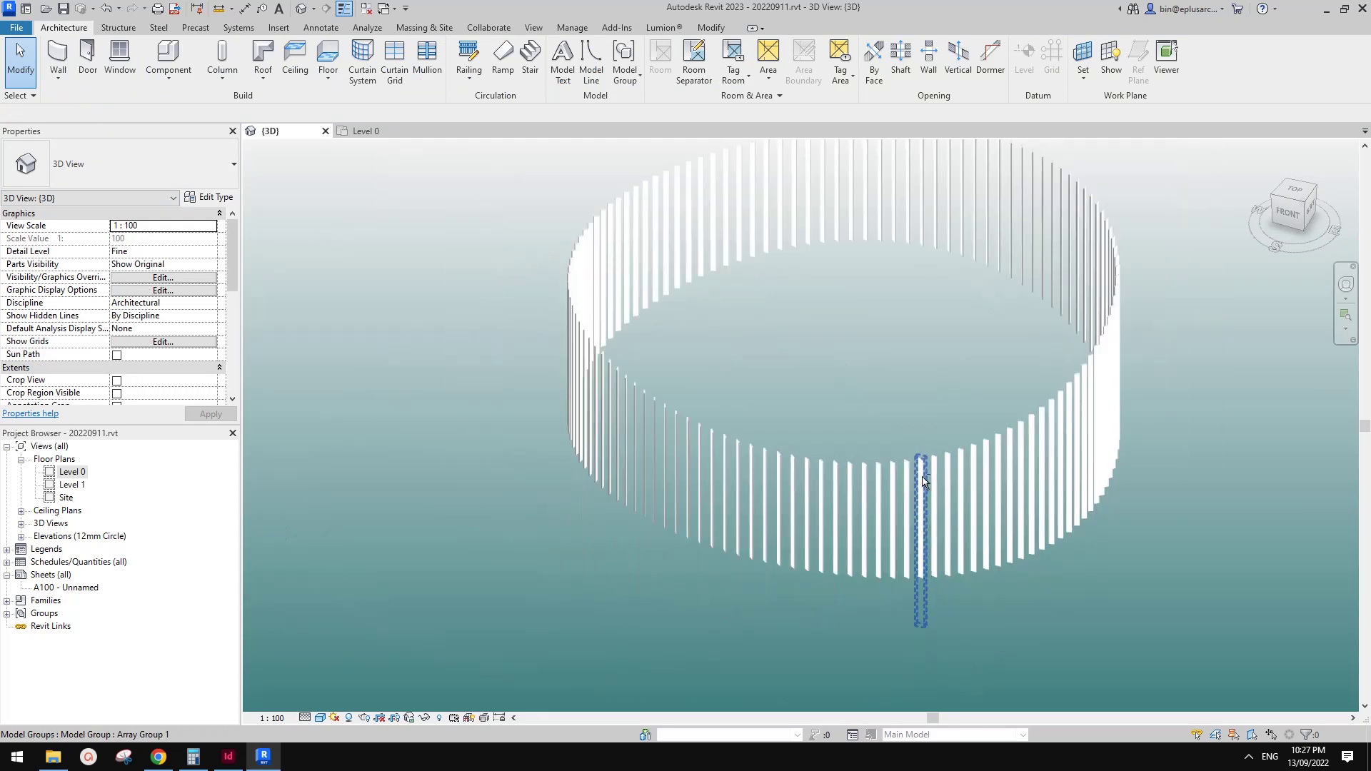
{"action": "middle_click_drag", "start_coordinate": [933, 480], "coordinate": [937, 489], "text": "shift"}
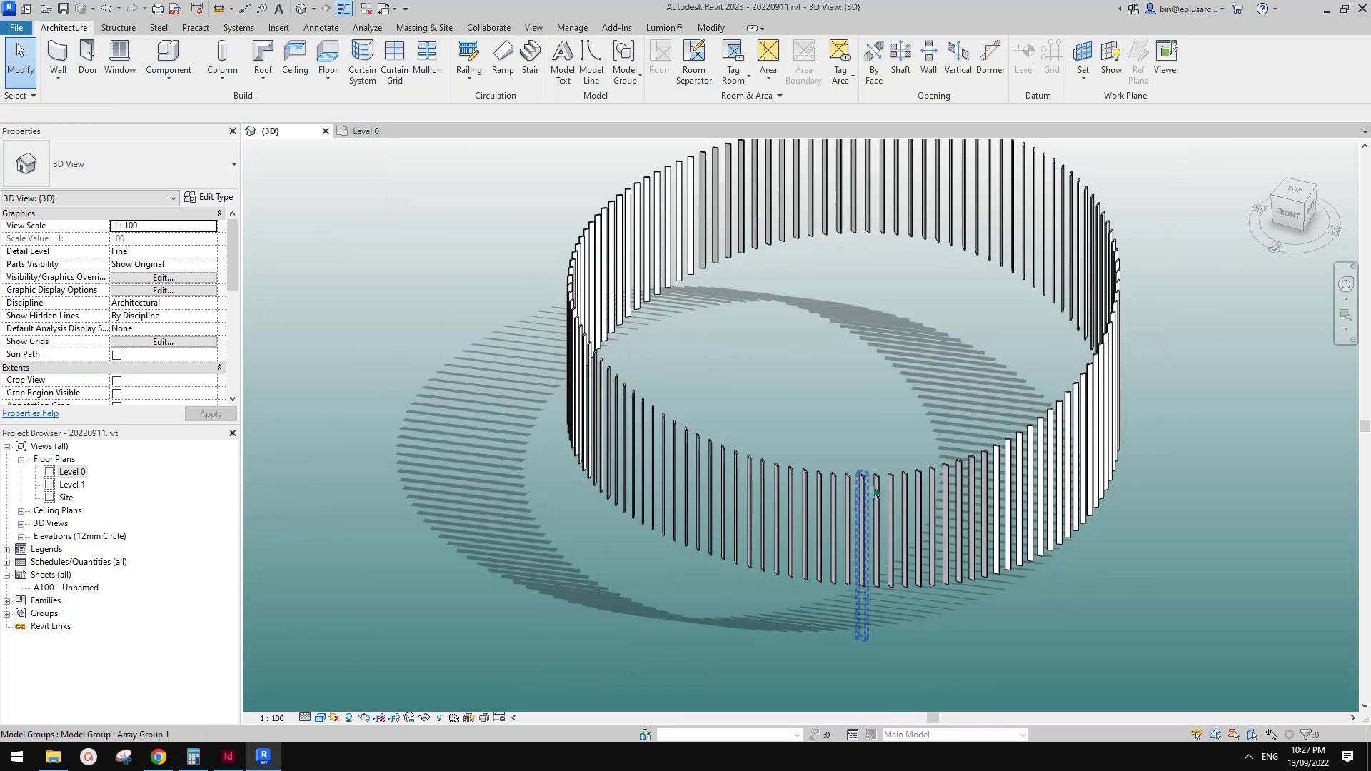
Select one fin group and try to raise the radial array's item count to 150.
{"action": "left_click", "coordinate": [866, 511]}
{"action": "scroll", "coordinate": [875, 518], "scroll_direction": "up", "scroll_amount": 1}
{"action": "scroll", "coordinate": [885, 521], "scroll_direction": "down", "scroll_amount": 2}
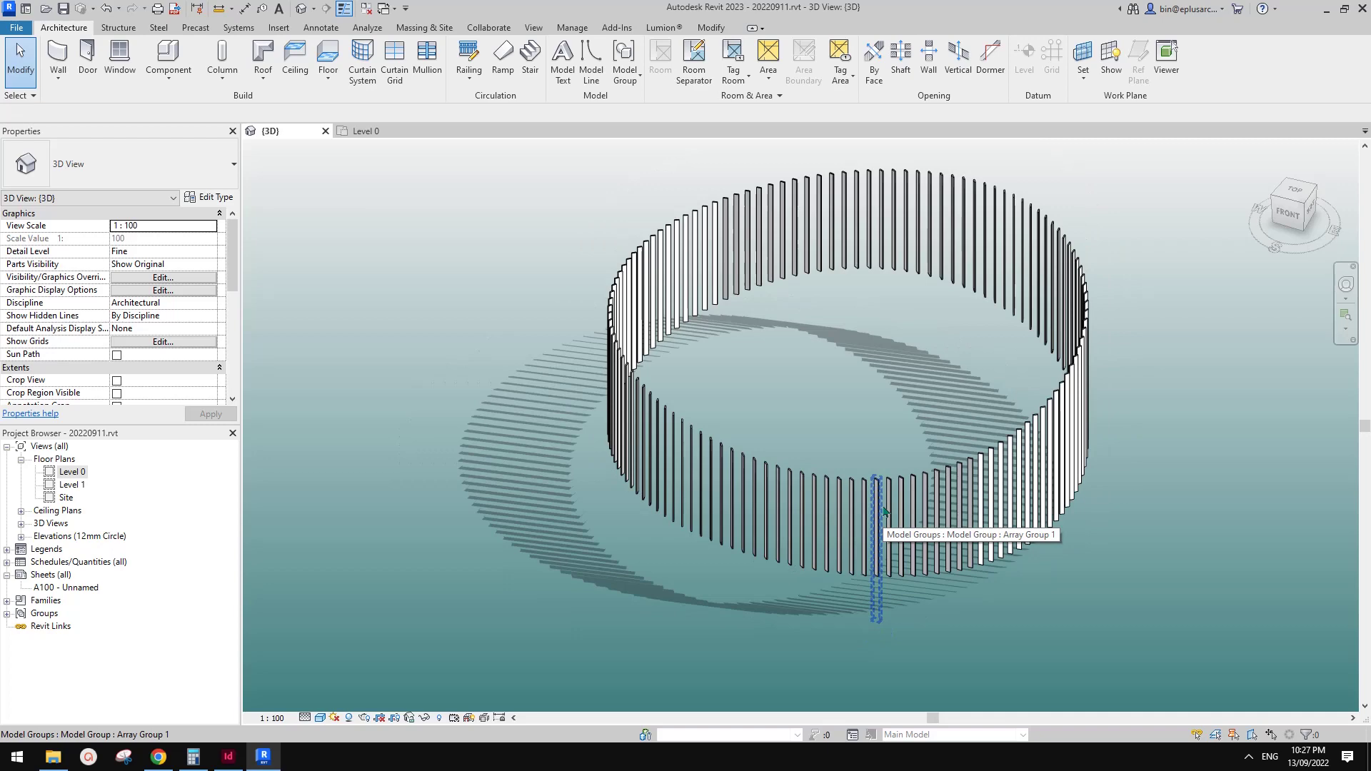
{"action": "mouse_move", "coordinate": [884, 538]}
{"action": "middle_mouse_down", "text": "shift"}
{"action": "mouse_move", "coordinate": [930, 545]}
{"action": "mouse_move", "coordinate": [881, 558]}
{"action": "middle_mouse_up", "text": "shift"}
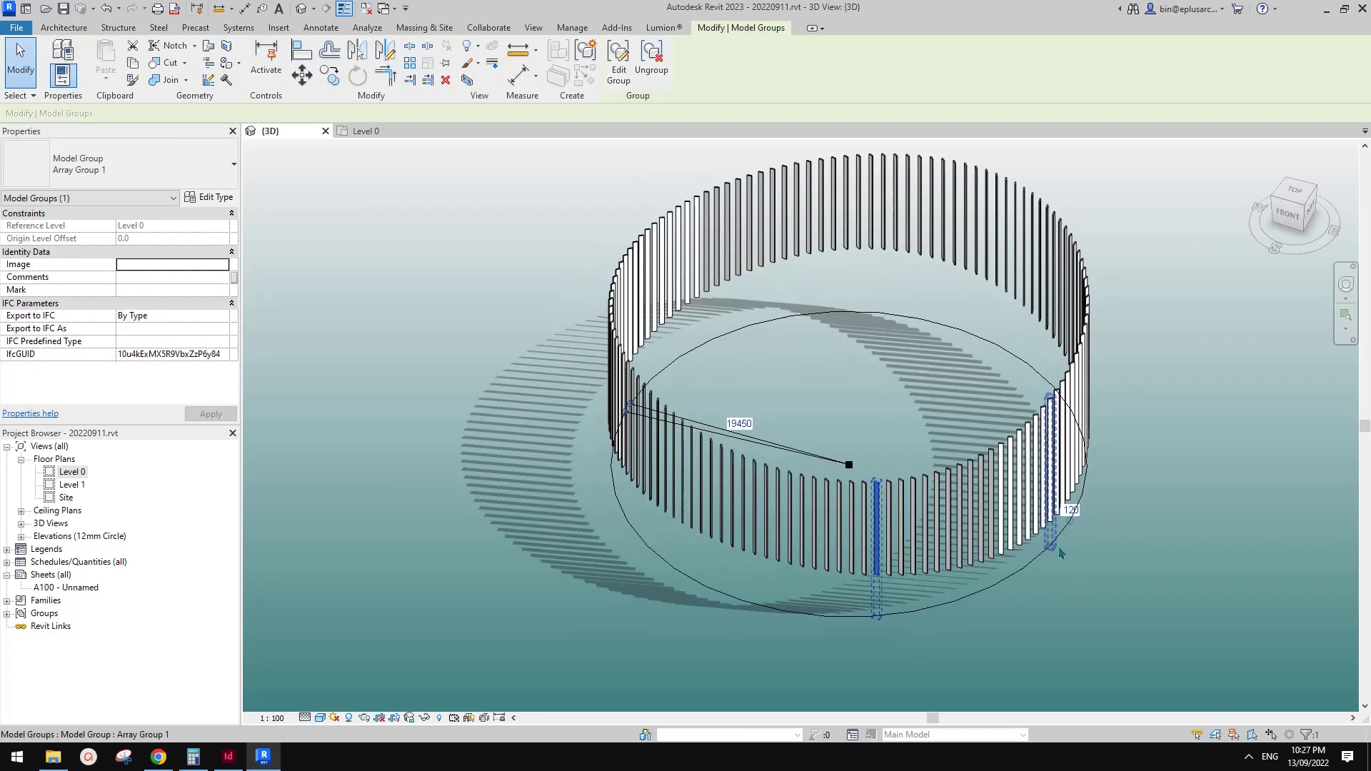
{"action": "left_click", "coordinate": [1078, 513]}
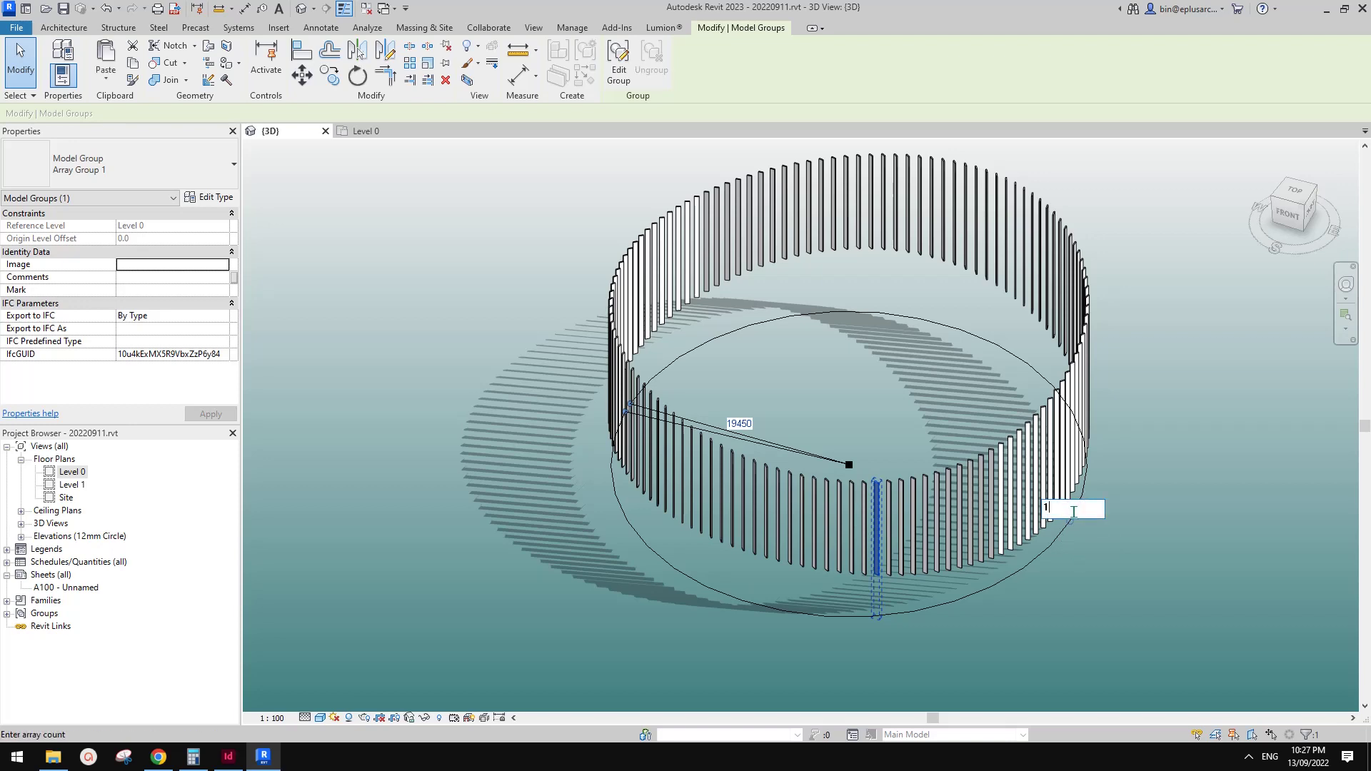
{"action": "type", "text": "150"}
{"action": "left_click", "coordinate": [1243, 428]}
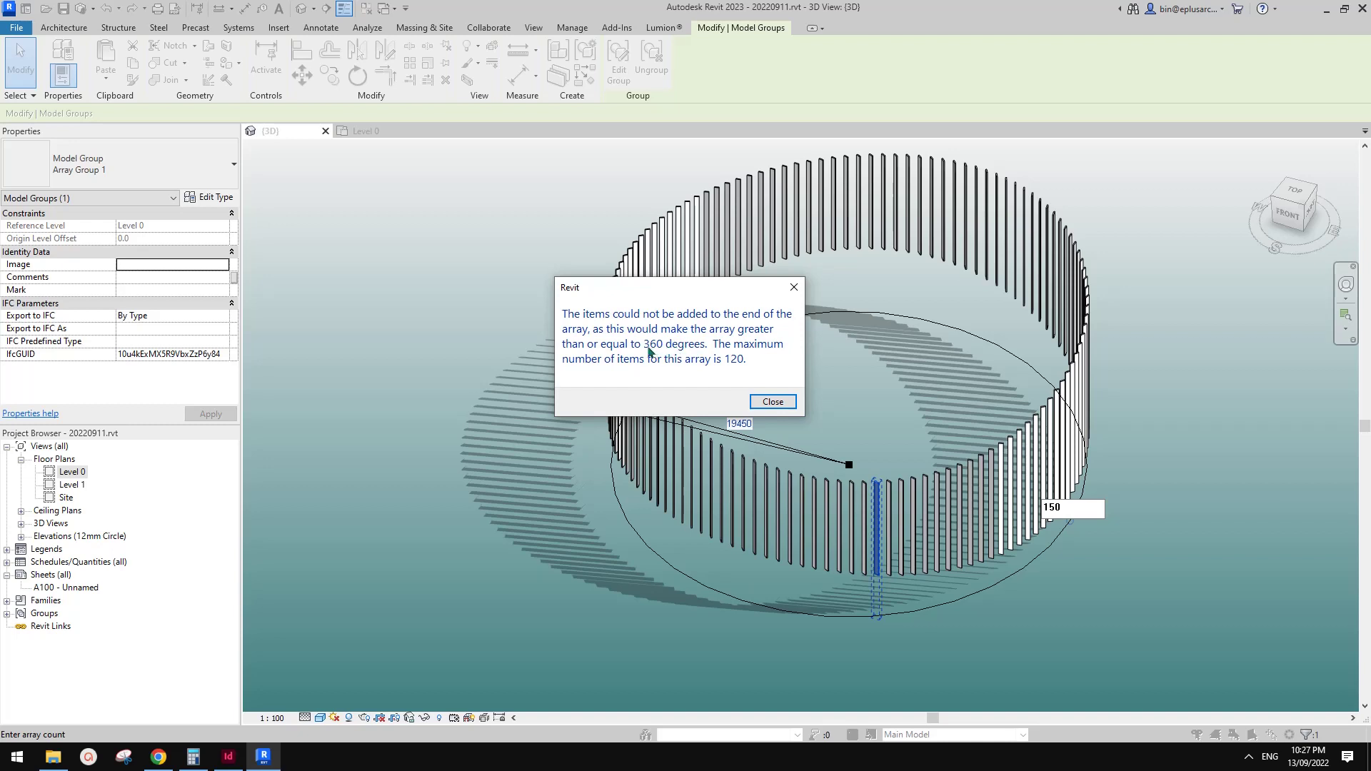
{"action": "left_click", "coordinate": [772, 401]}
{"action": "key", "text": "Escape"}
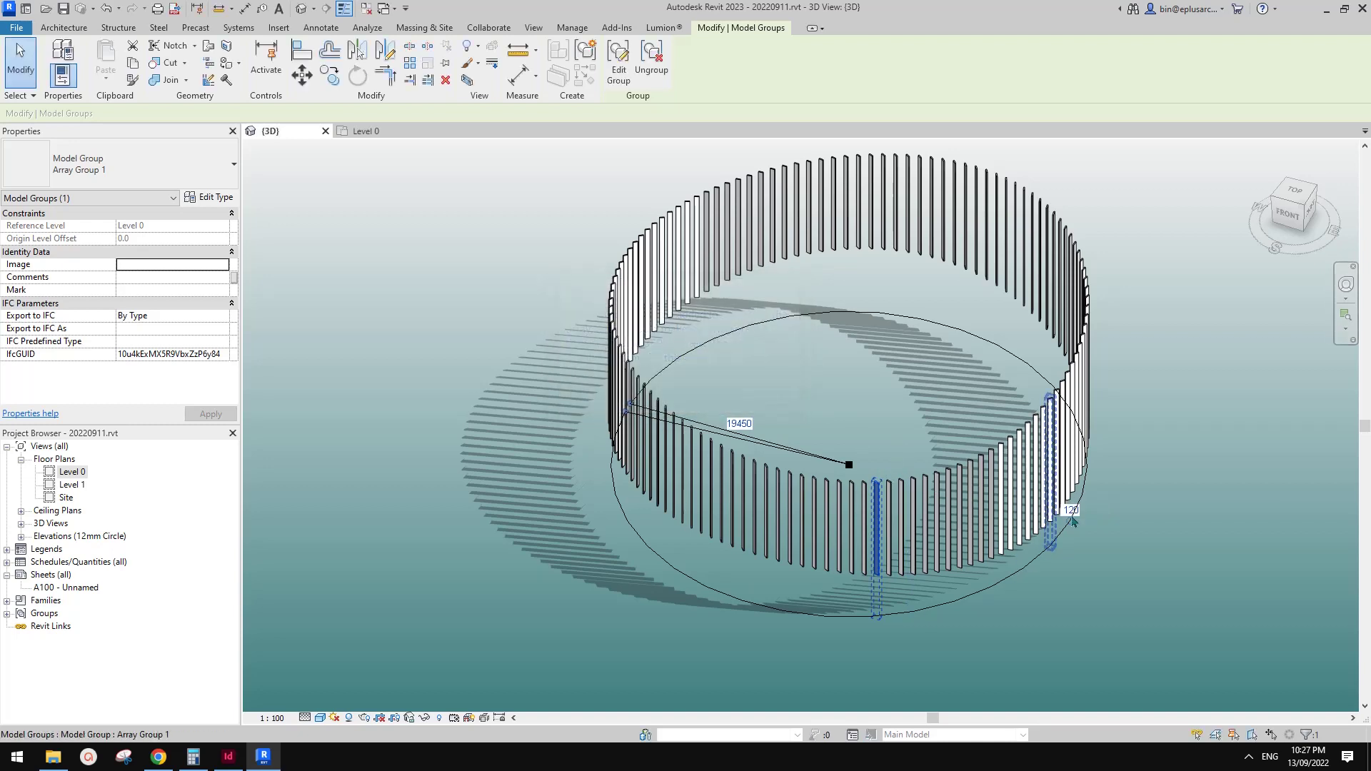
{"action": "key", "text": "Escape"}
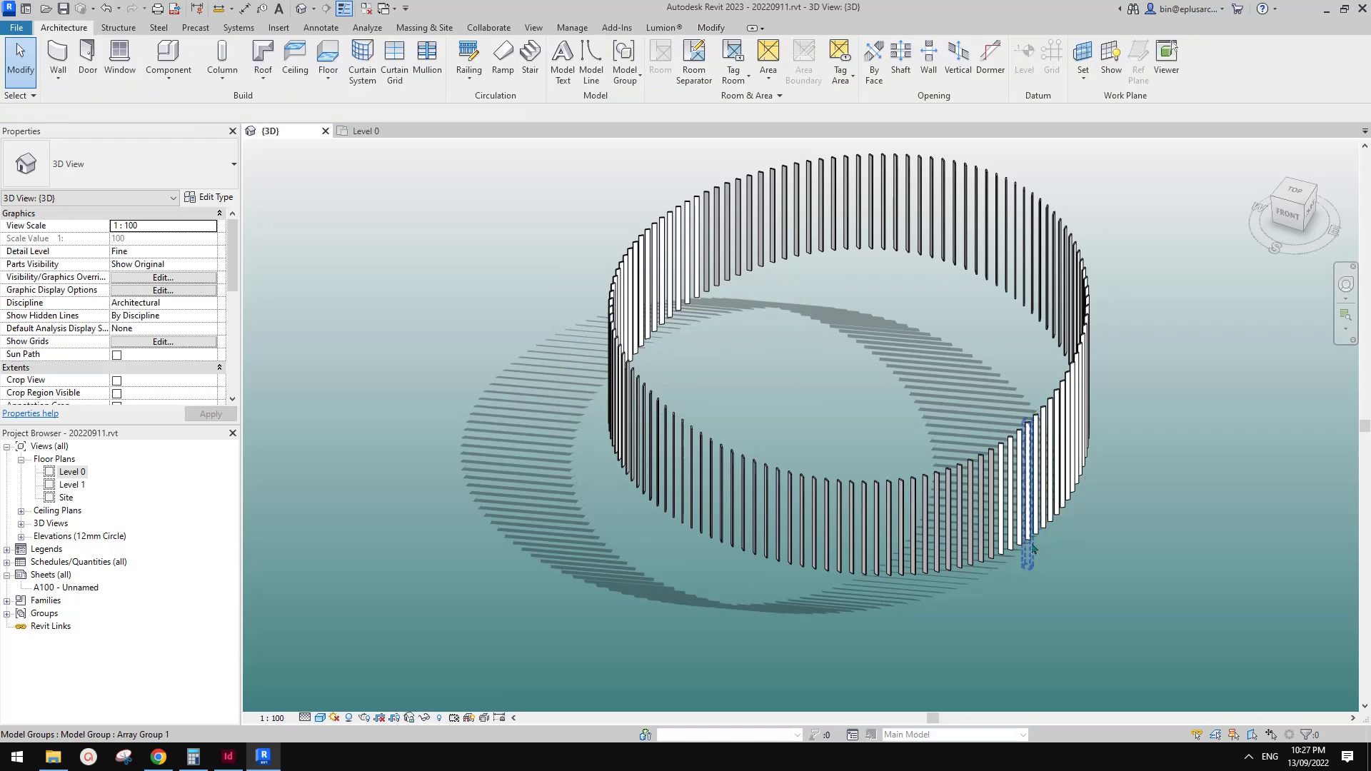
Select the radial array of fins itself and set its total angle to 300°.
{"action": "left_click", "coordinate": [932, 609]}
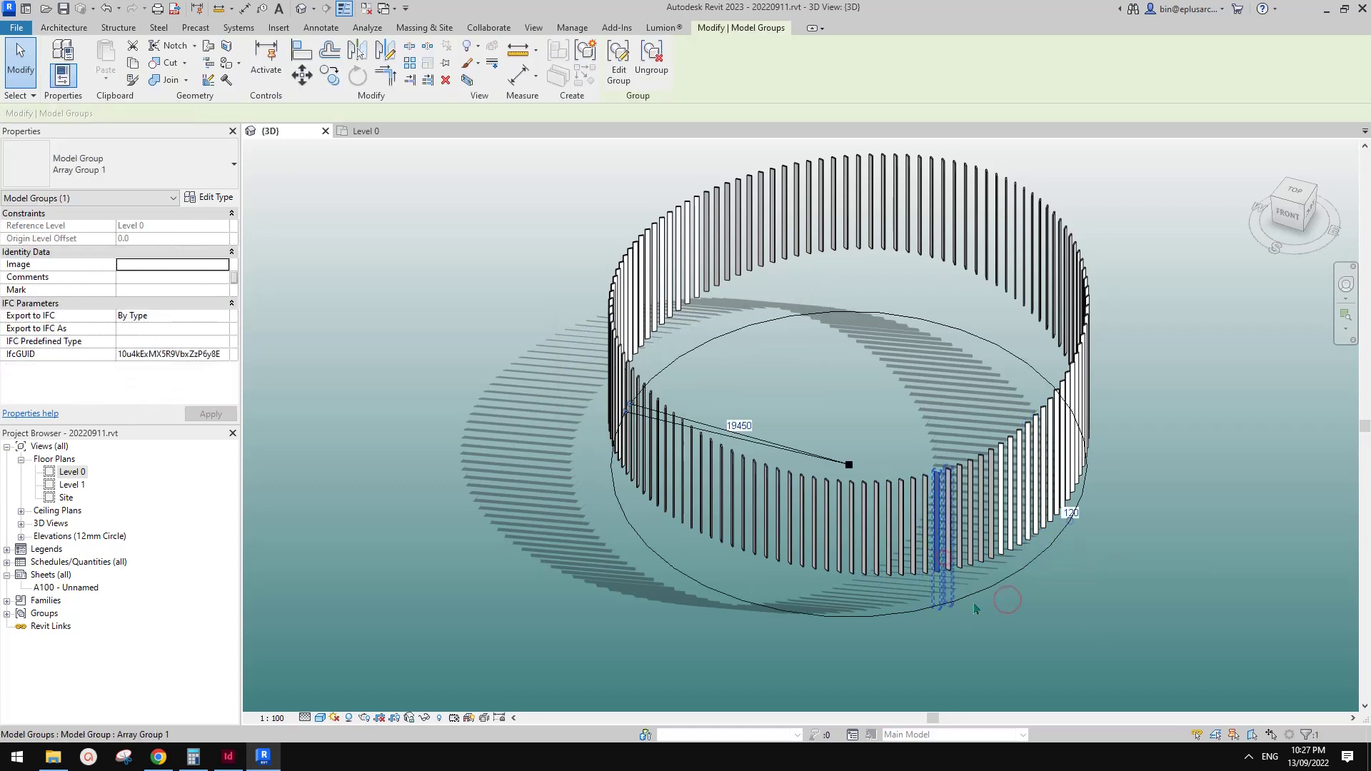
{"action": "left_click", "coordinate": [1002, 584]}
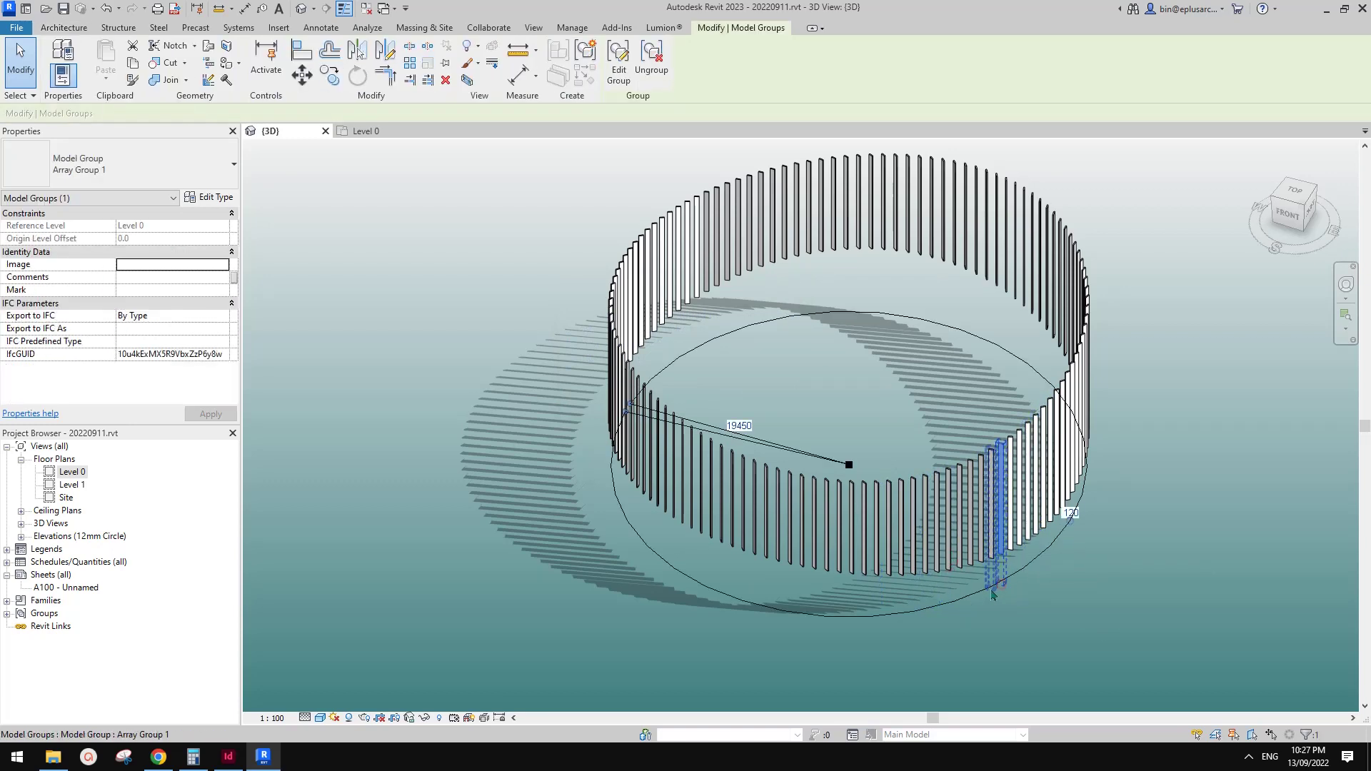
{"action": "left_click", "coordinate": [757, 609]}
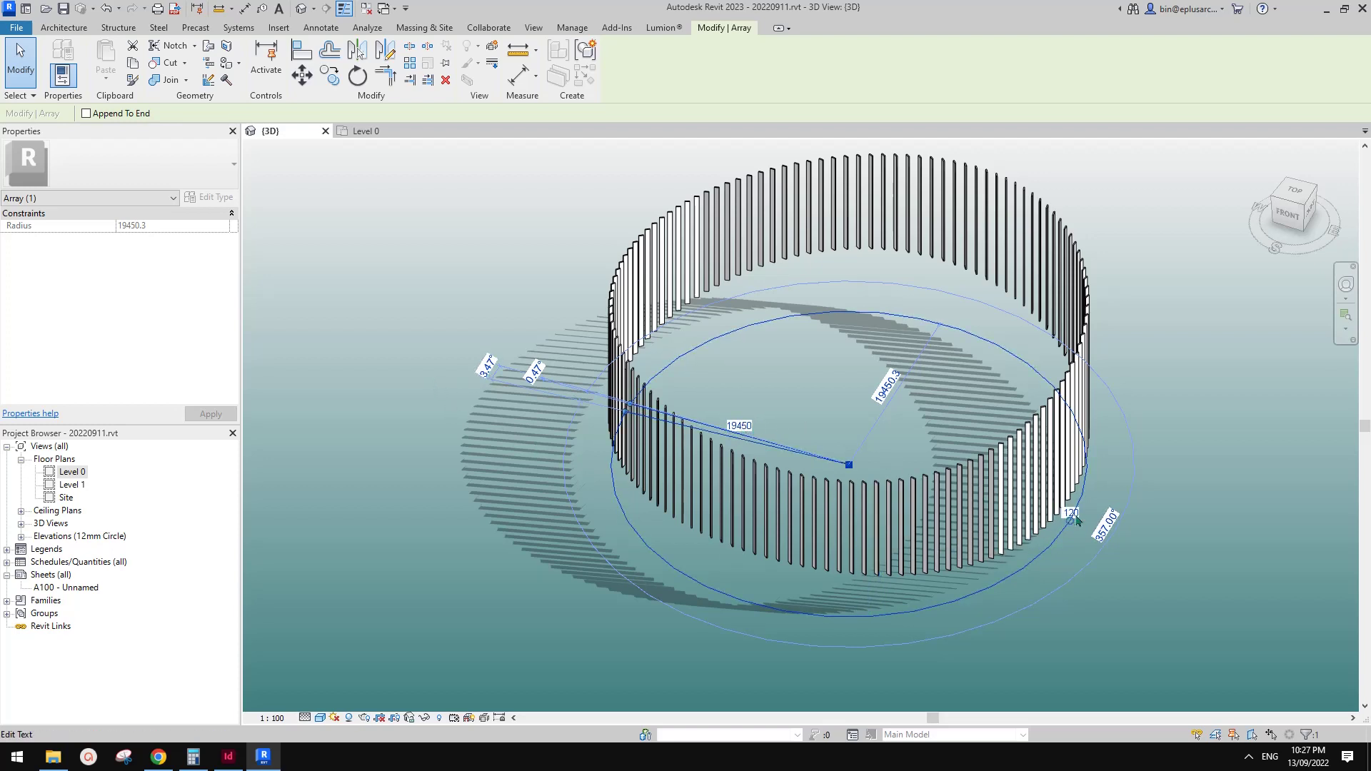
{"action": "left_click", "coordinate": [1109, 536]}
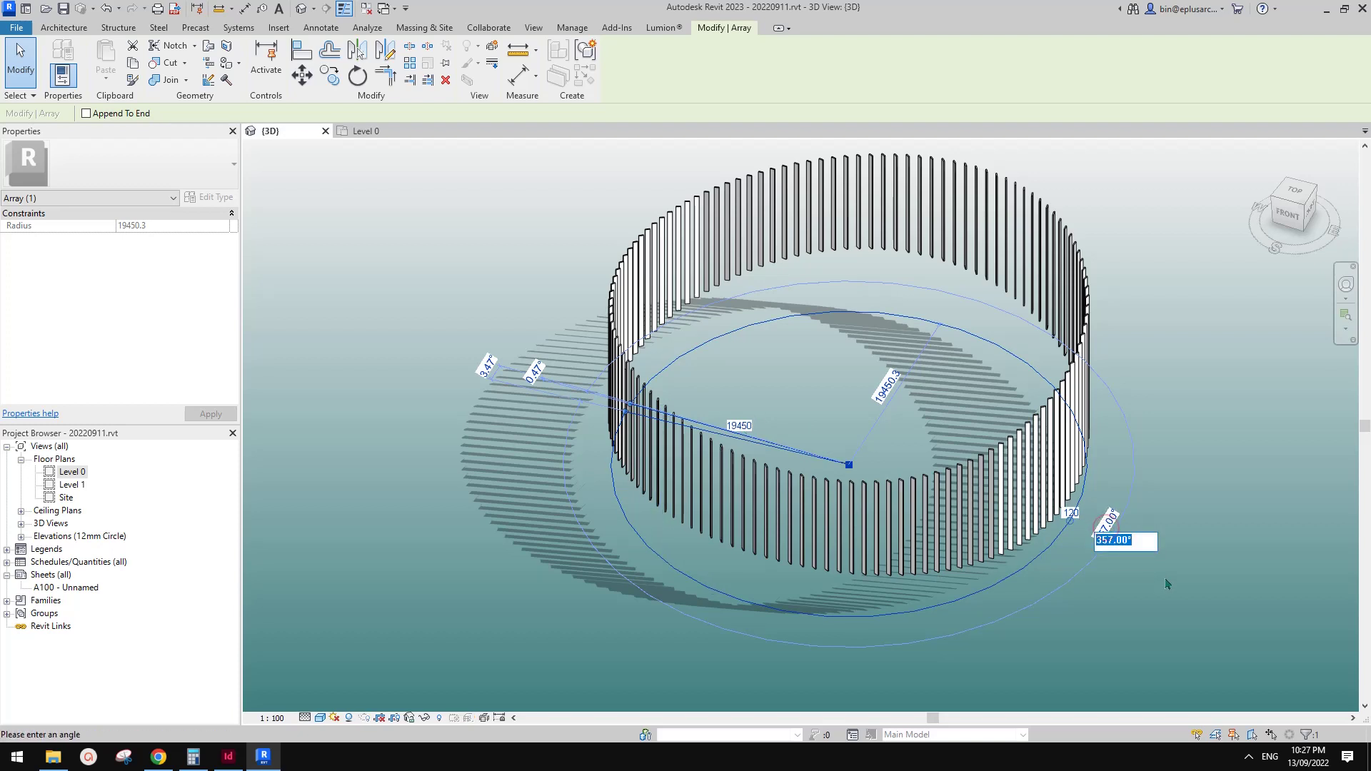
{"action": "type", "text": "300"}
{"action": "key", "text": "Return"}
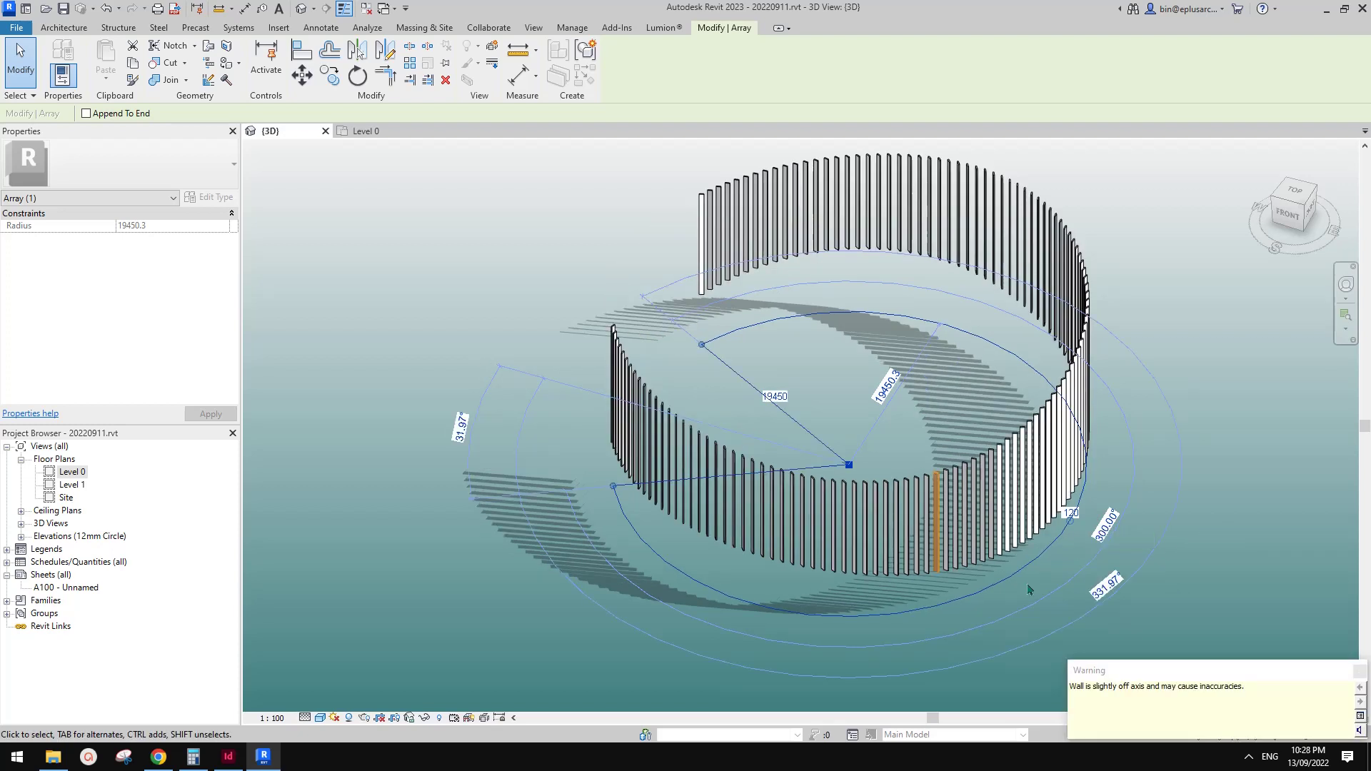
Set the radial array's item count to 130.
{"action": "middle_click_drag", "start_coordinate": [1021, 589], "coordinate": [1040, 559]}
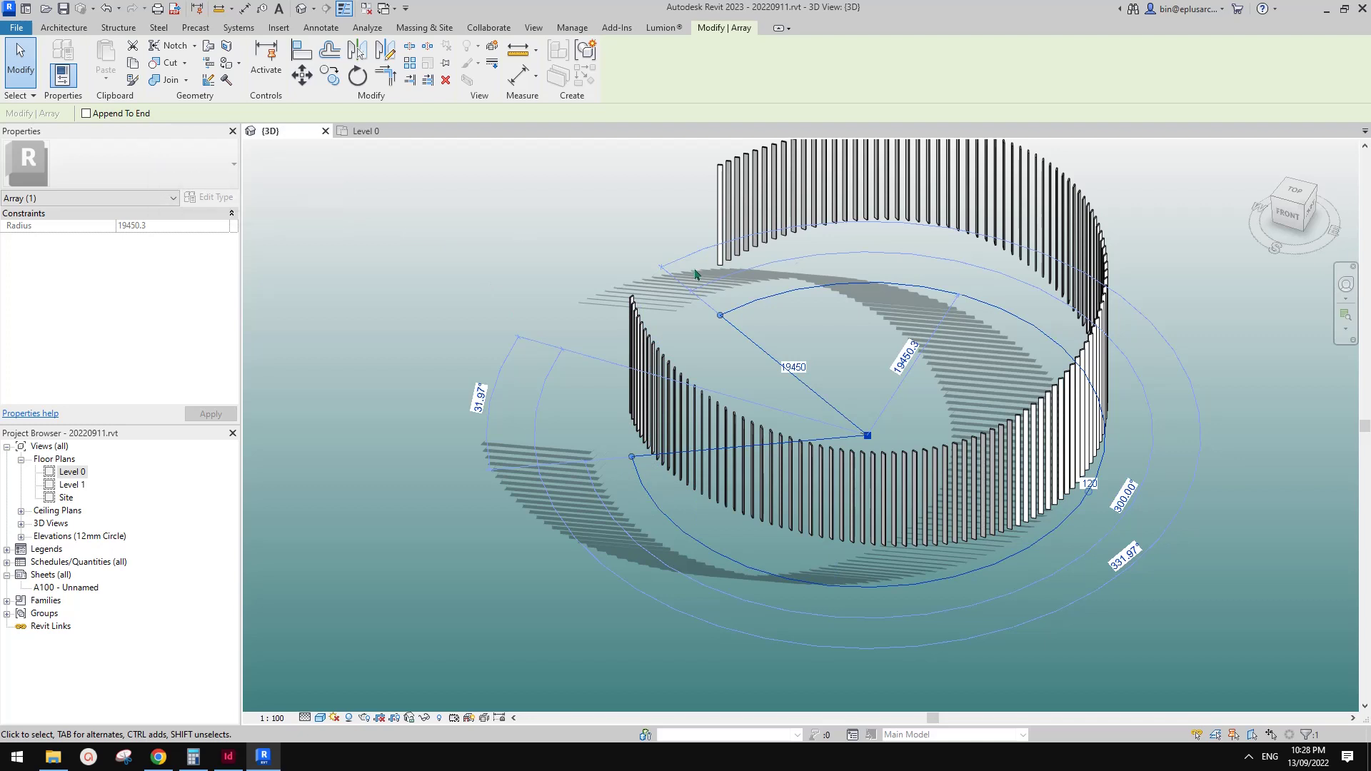
{"action": "left_click", "coordinate": [1090, 483]}
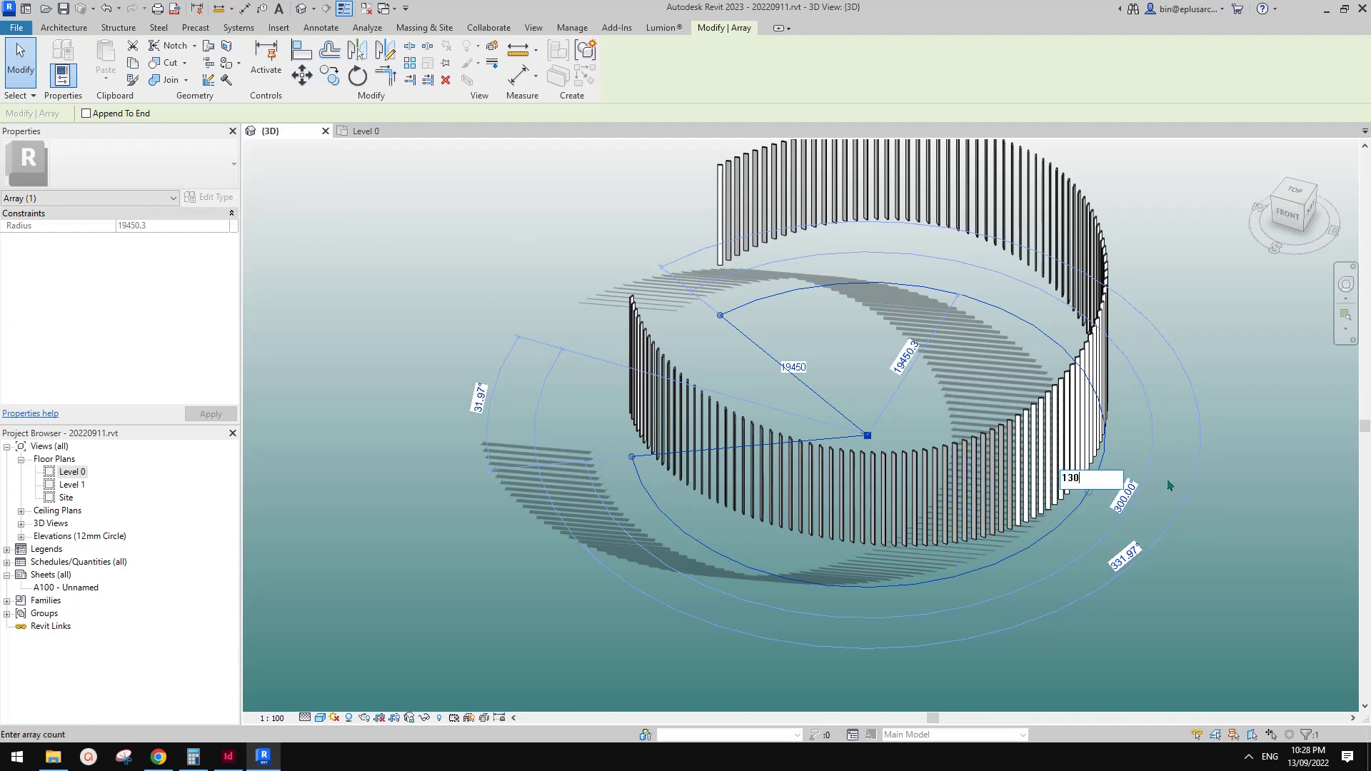
{"action": "key", "text": "Return"}
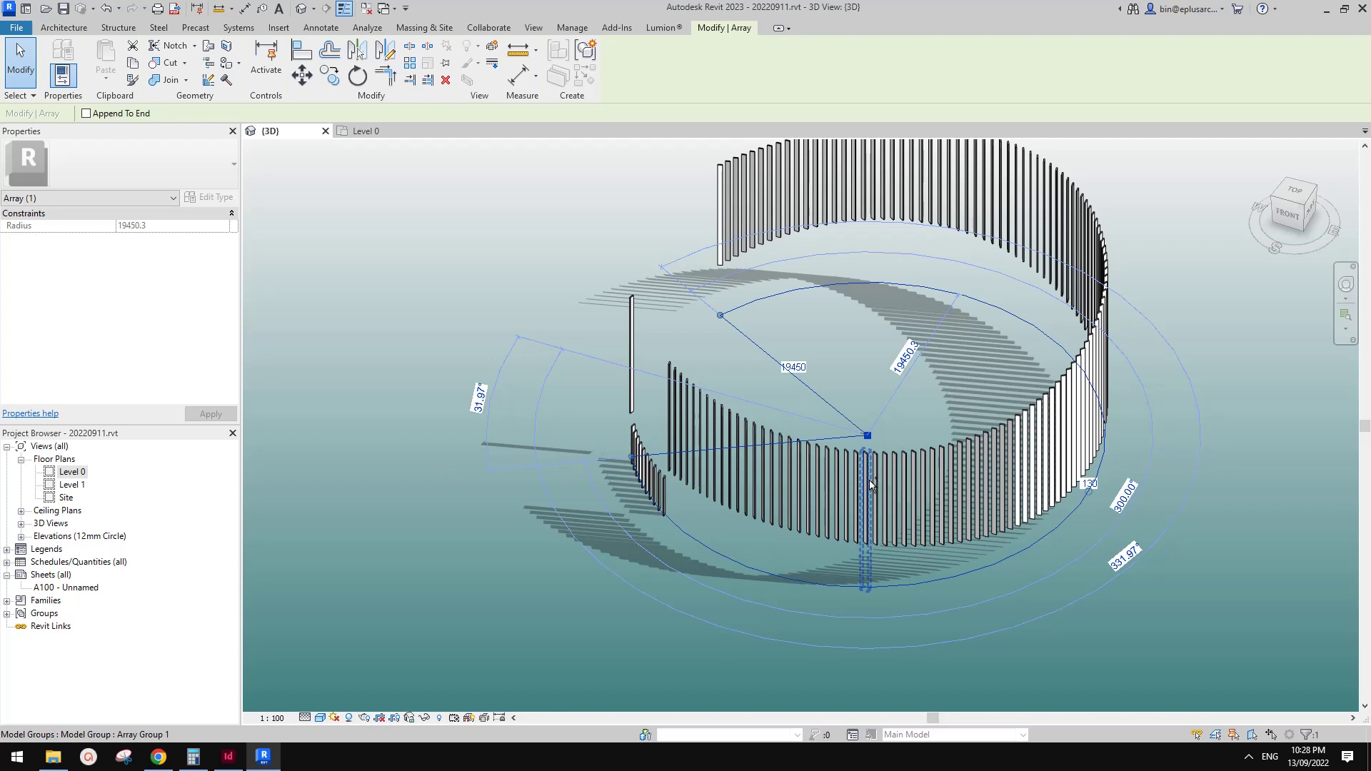
Turn on Append To End for the radial array, try an item count of 150, and settle on 143 items.
{"action": "key", "text": "Escape"}
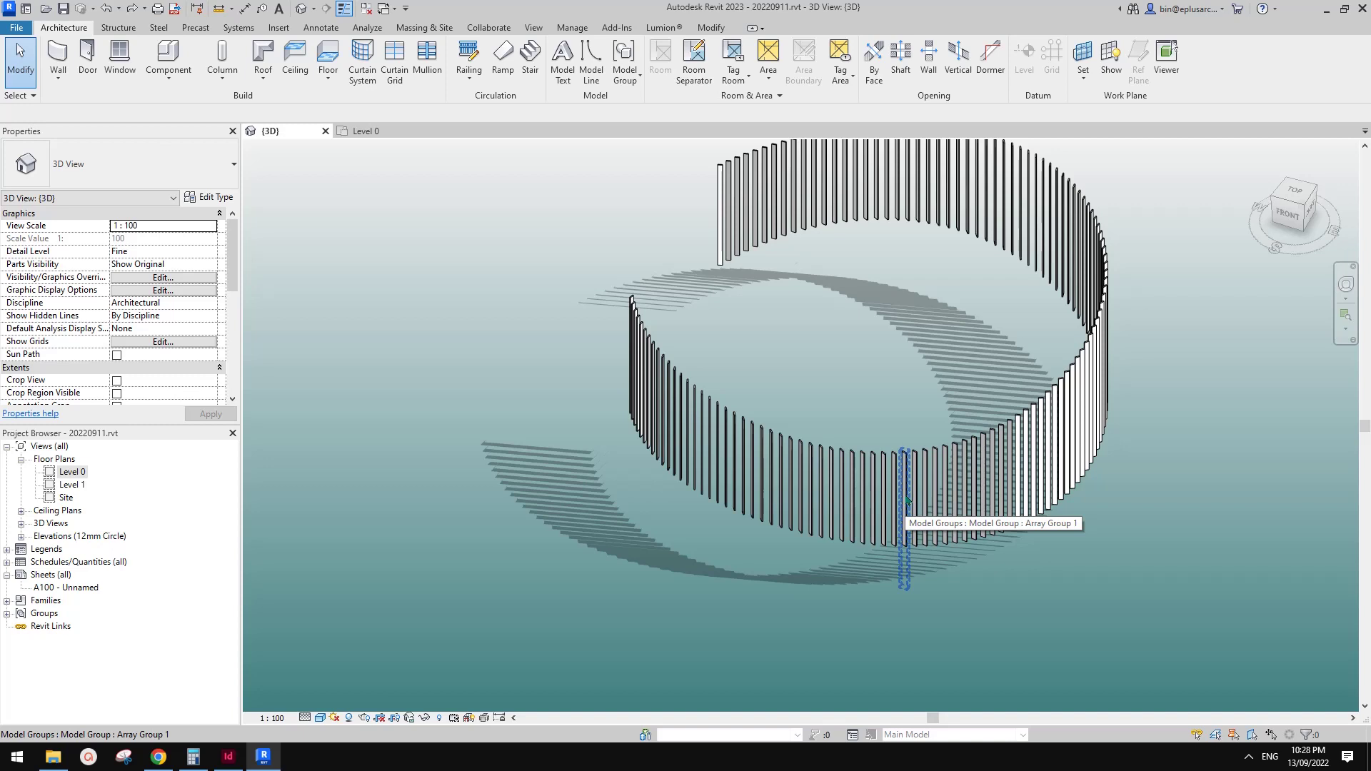
{"action": "left_click", "coordinate": [851, 529]}
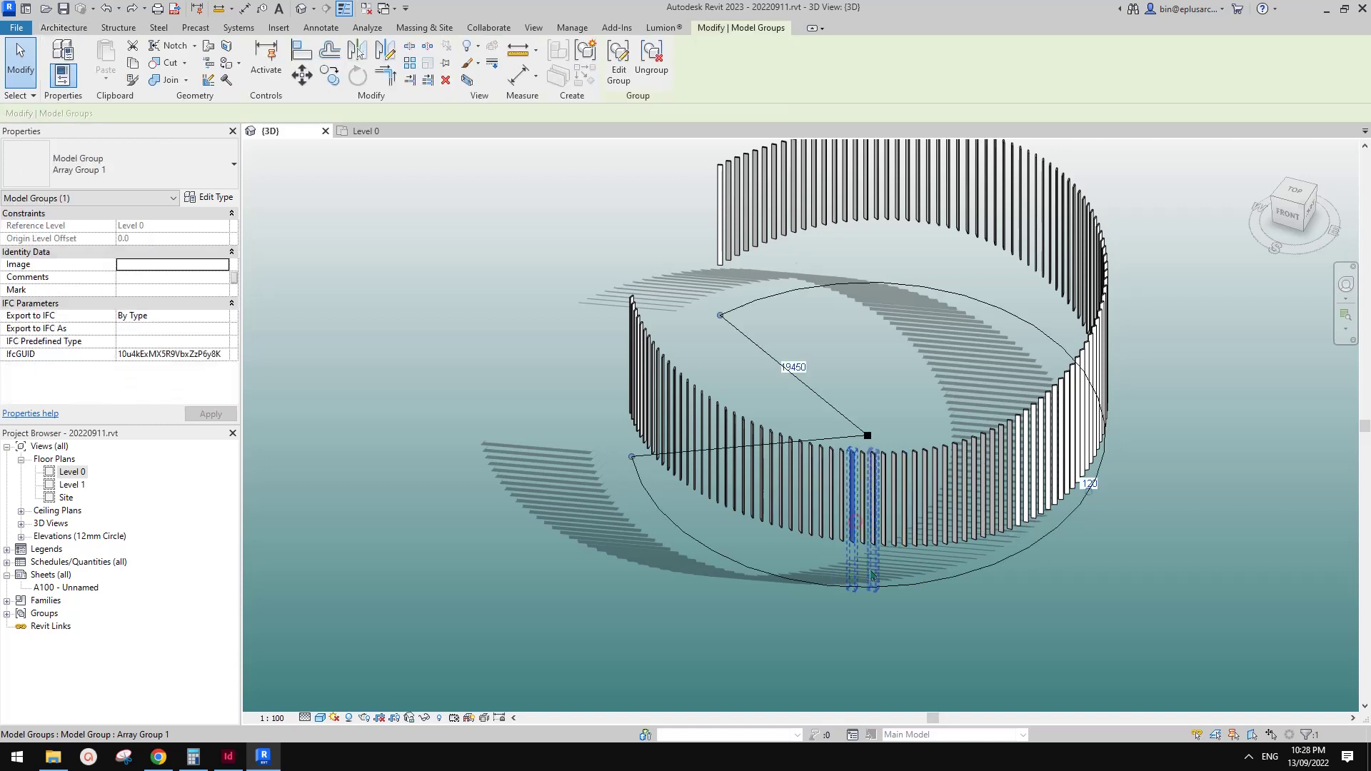
{"action": "left_click", "coordinate": [926, 587]}
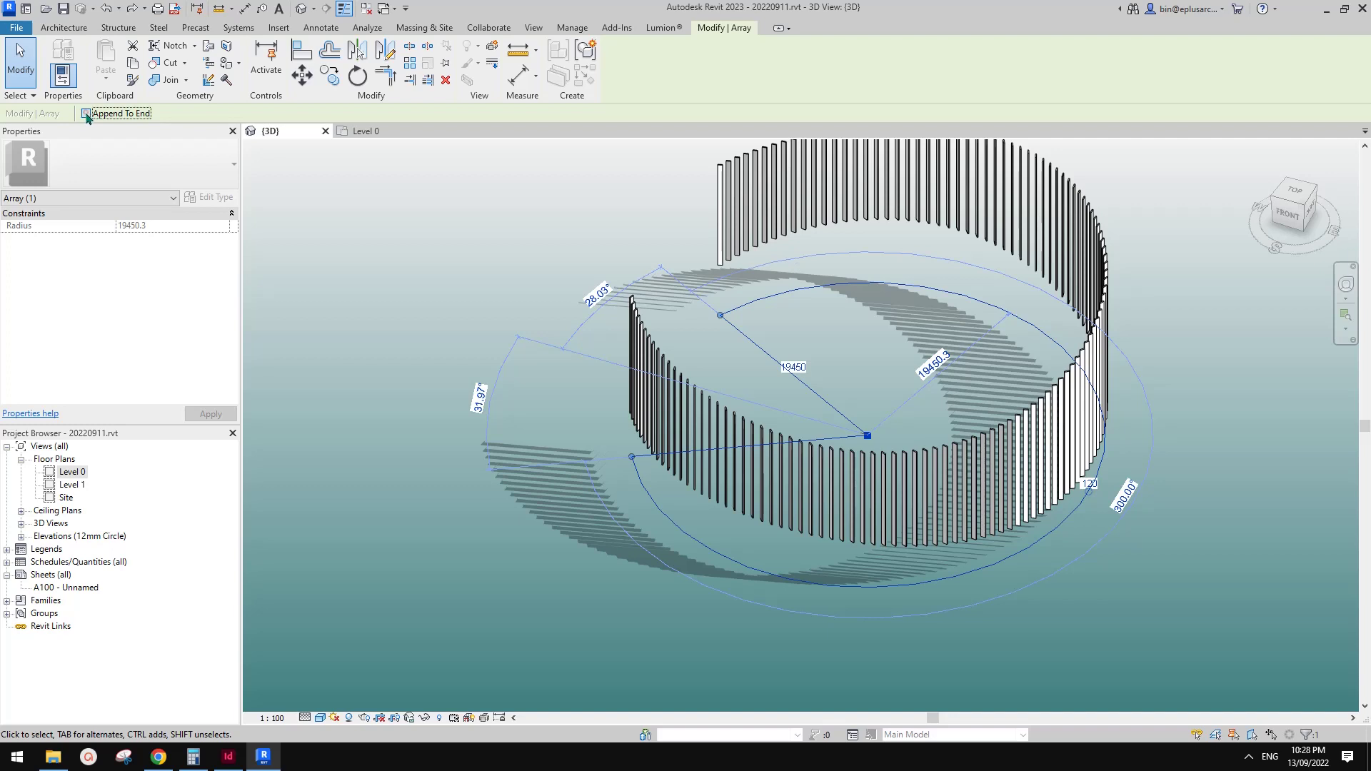
{"action": "left_click", "coordinate": [1095, 486]}
{"action": "key", "text": "Return"}
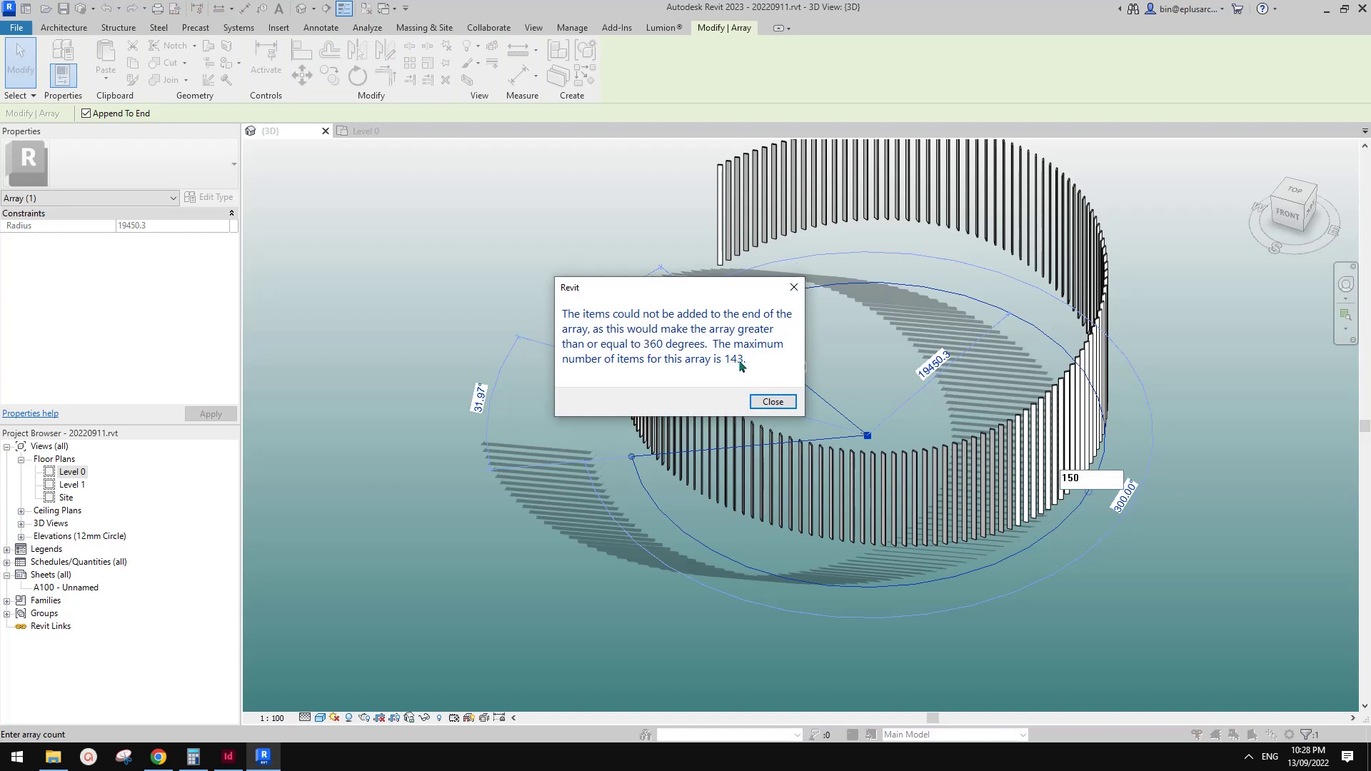
{"action": "left_click", "coordinate": [773, 402]}
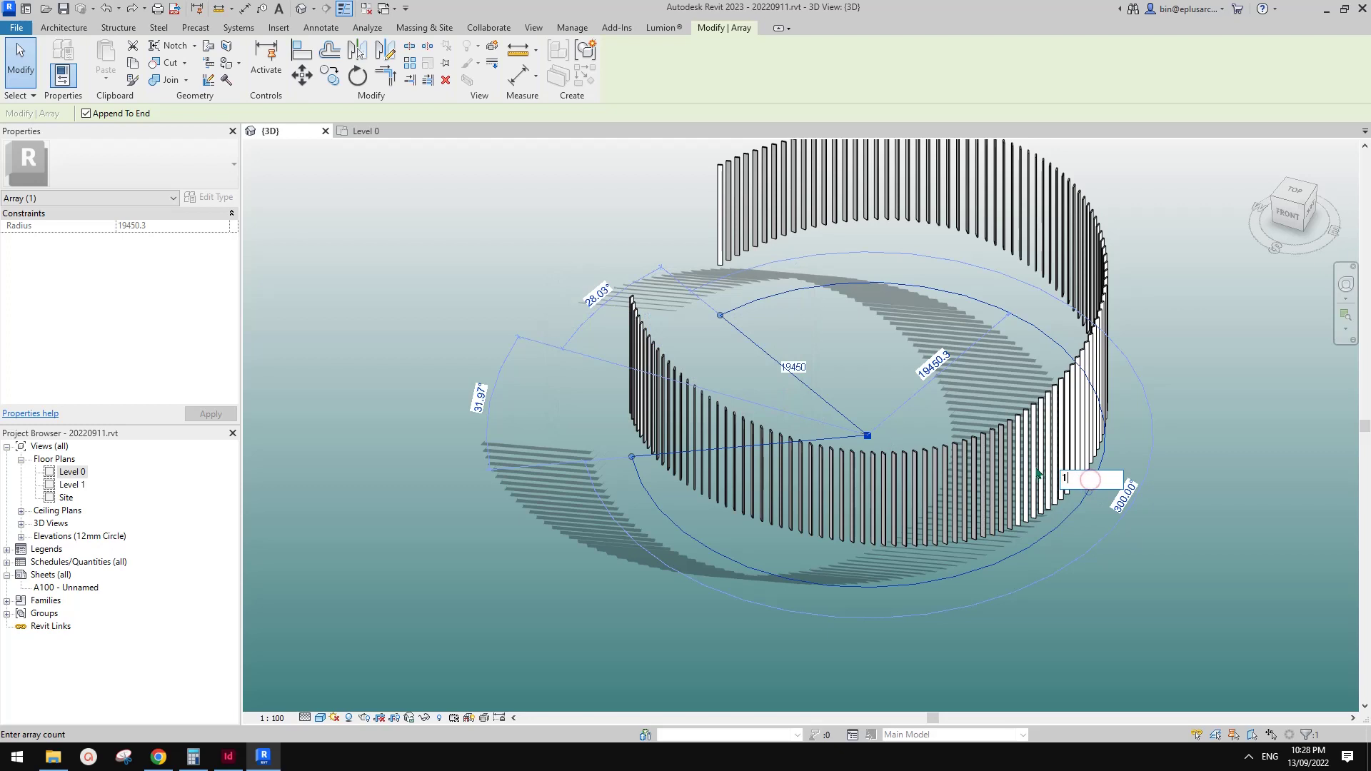
{"action": "key", "text": "Return"}
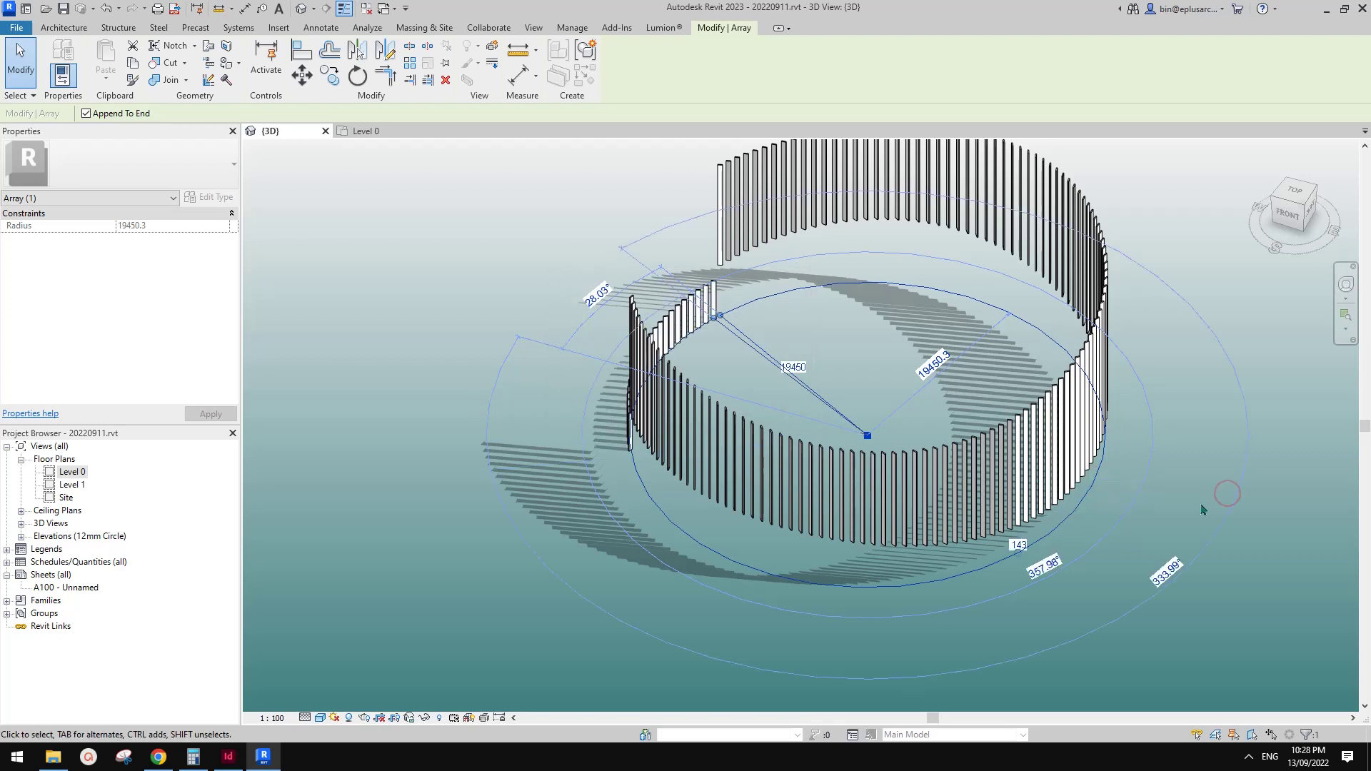
{"action": "key", "text": "Escape"}
Set the 3D view's phase filter to Show All.
{"action": "scroll", "coordinate": [642, 410], "scroll_direction": "down", "scroll_amount": 2}
{"action": "middle_click_drag", "start_coordinate": [642, 411], "coordinate": [863, 428], "text": "shift"}
{"action": "scroll", "coordinate": [587, 528], "scroll_direction": "up", "scroll_amount": 2}
{"action": "middle_click_drag", "start_coordinate": [587, 529], "coordinate": [732, 491]}
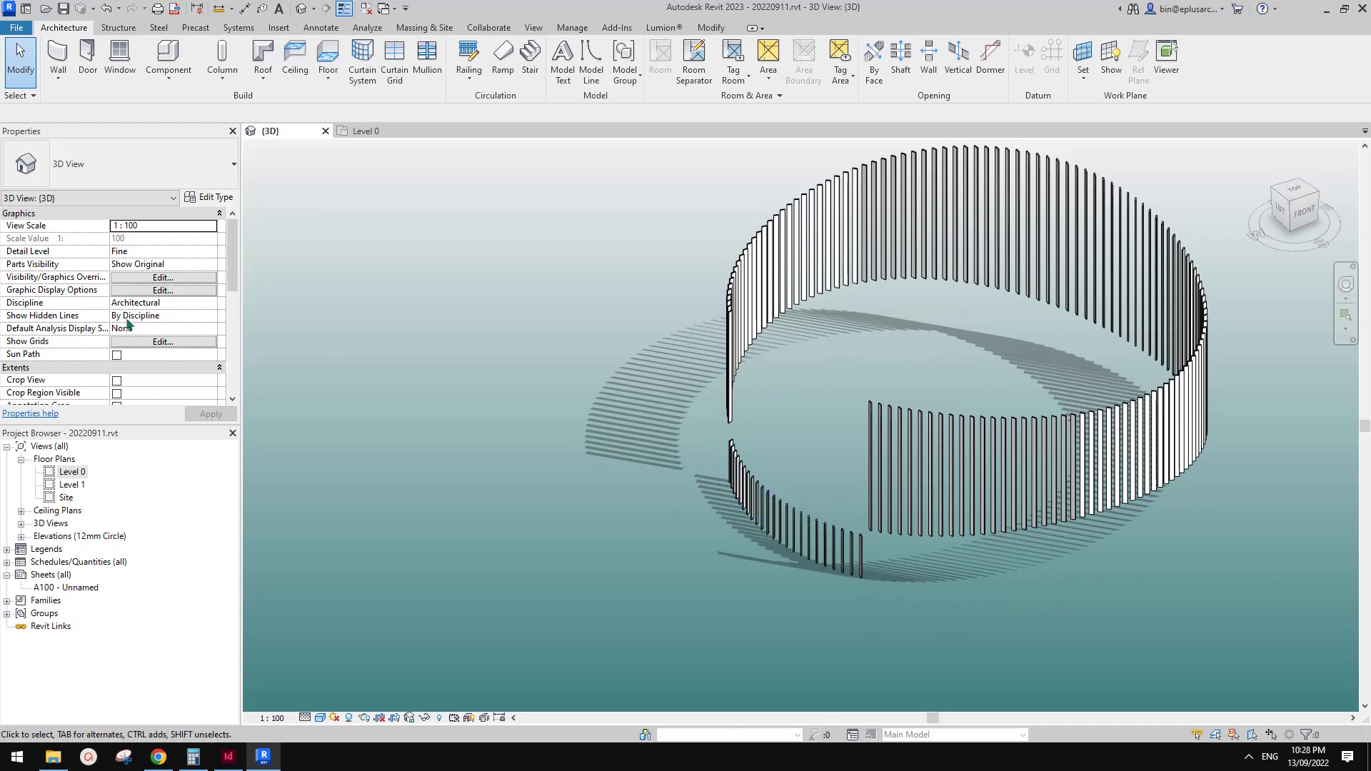
{"action": "scroll", "coordinate": [162, 347], "scroll_direction": "down", "scroll_amount": 5}
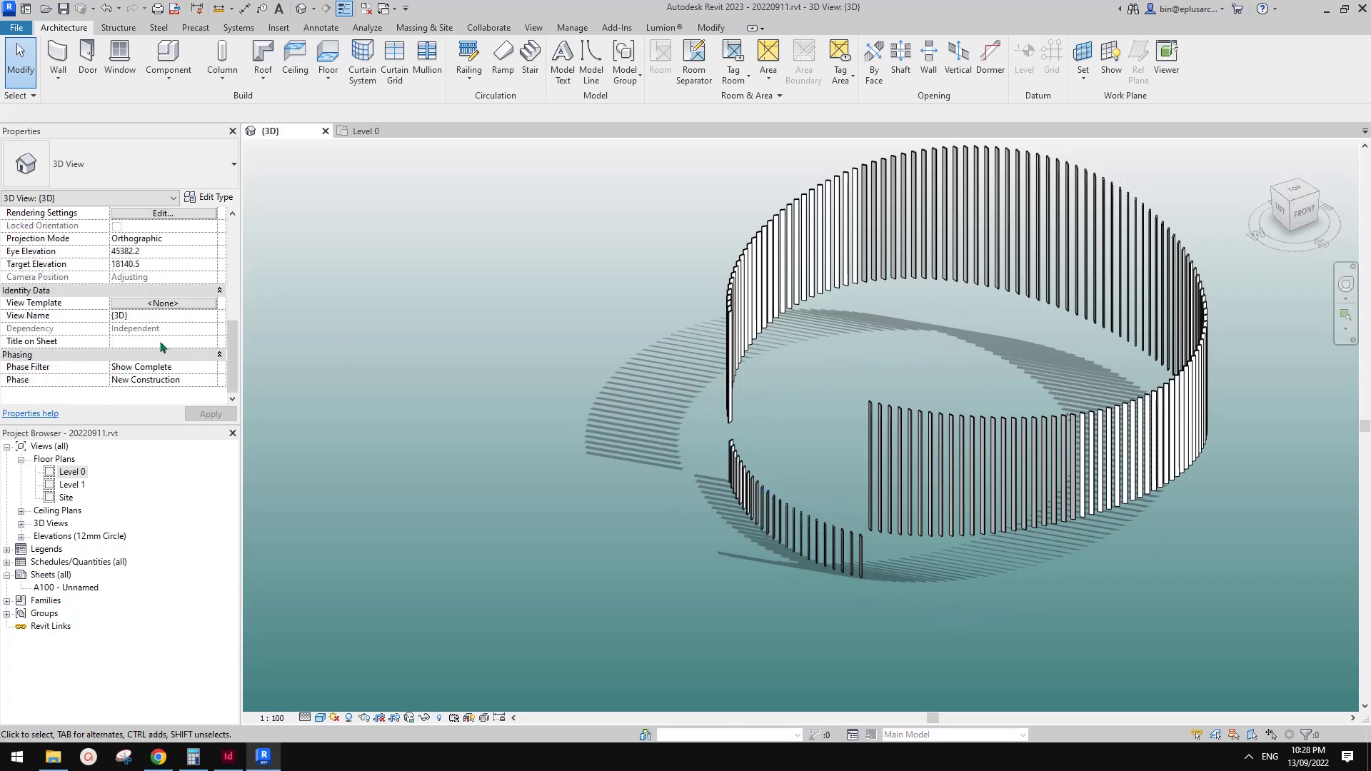
{"action": "left_click", "coordinate": [211, 366]}
{"action": "left_click", "coordinate": [140, 379]}
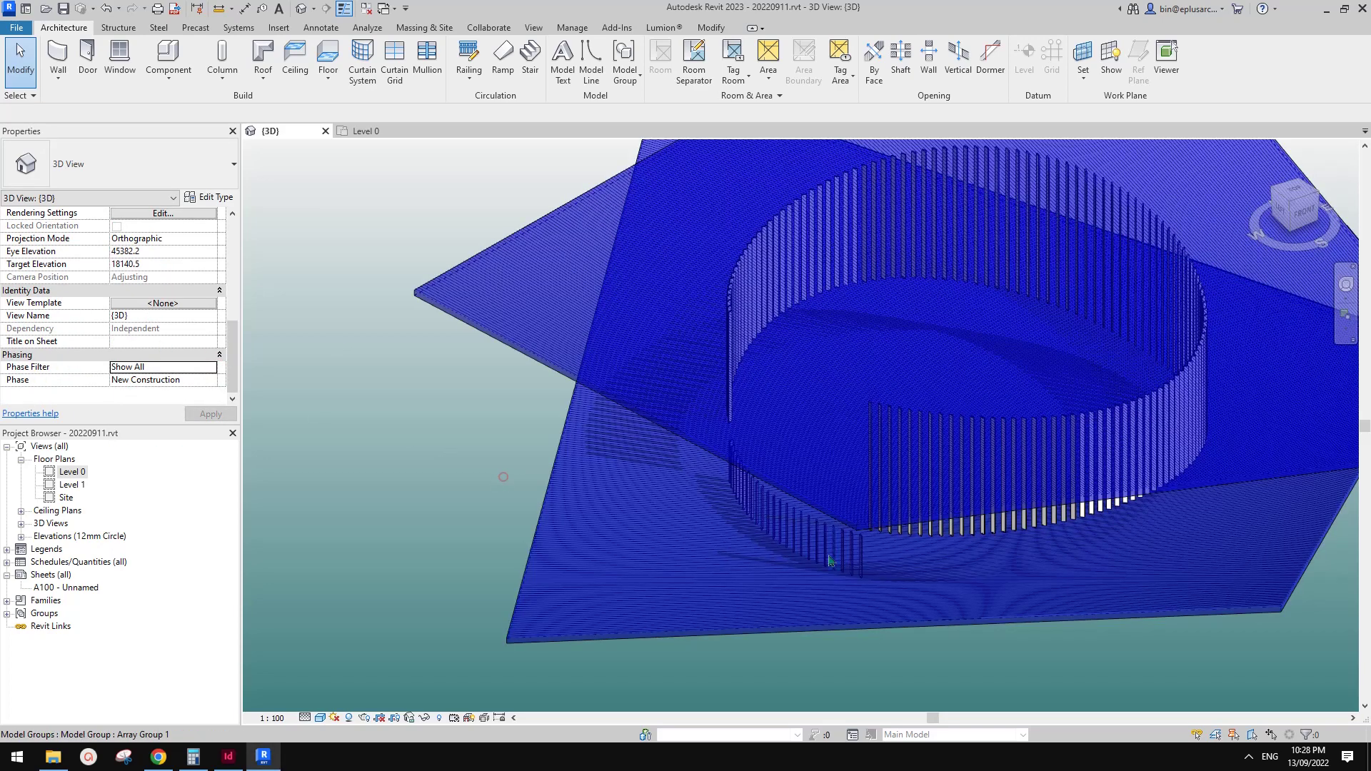
Attach the arrayed fin walls to the two warped roofs, tops to the upper roof and bases to the lower roof.
{"action": "left_click", "coordinate": [838, 546]}
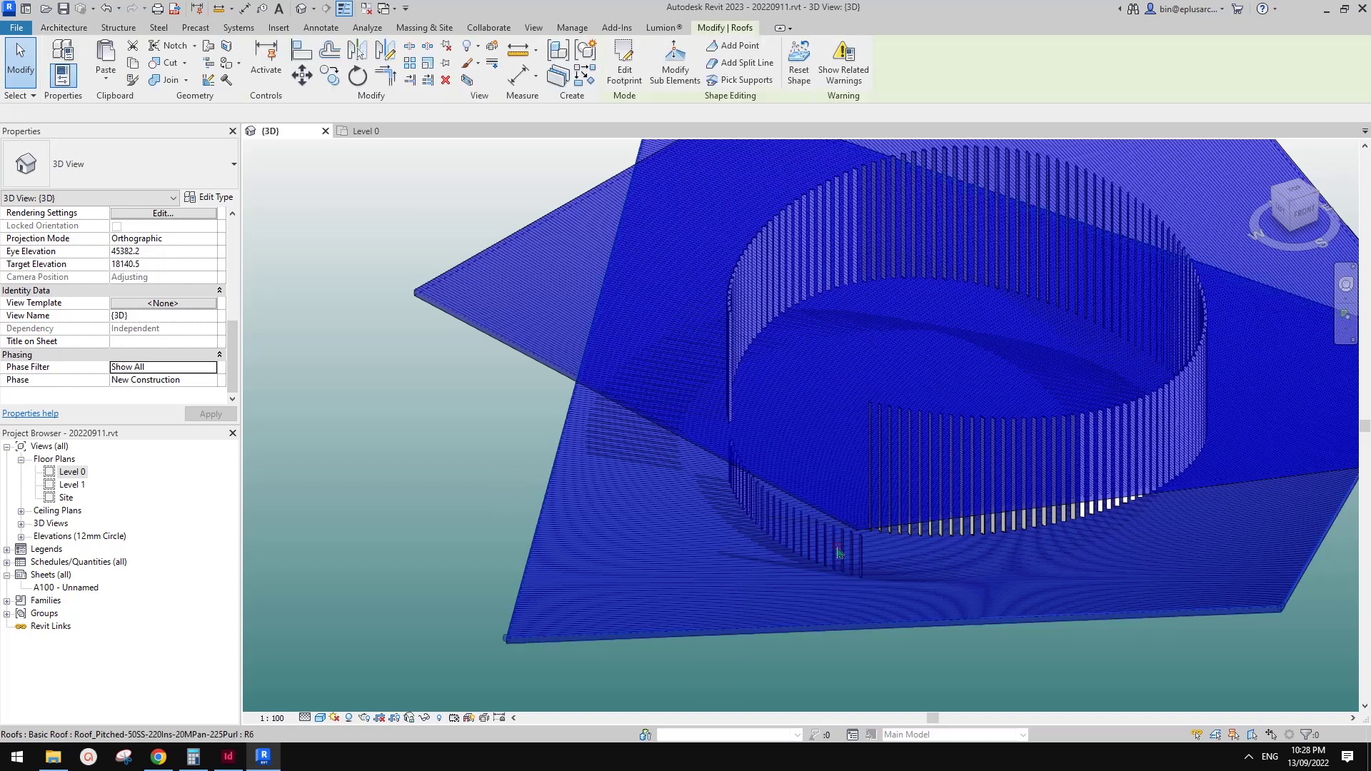
{"action": "middle_click_drag", "start_coordinate": [868, 568], "coordinate": [888, 512], "text": "shift"}
{"action": "key", "text": "Escape"}
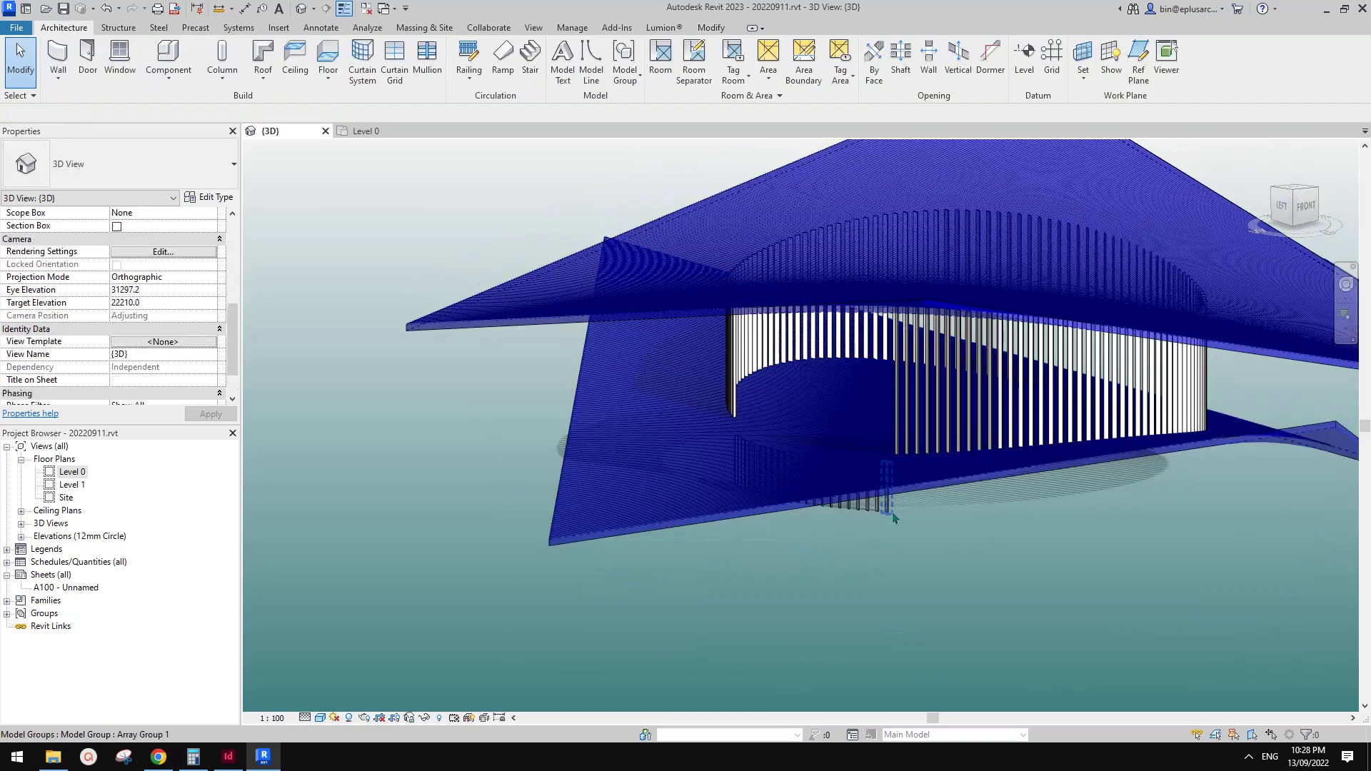
{"action": "left_click", "coordinate": [888, 513]}
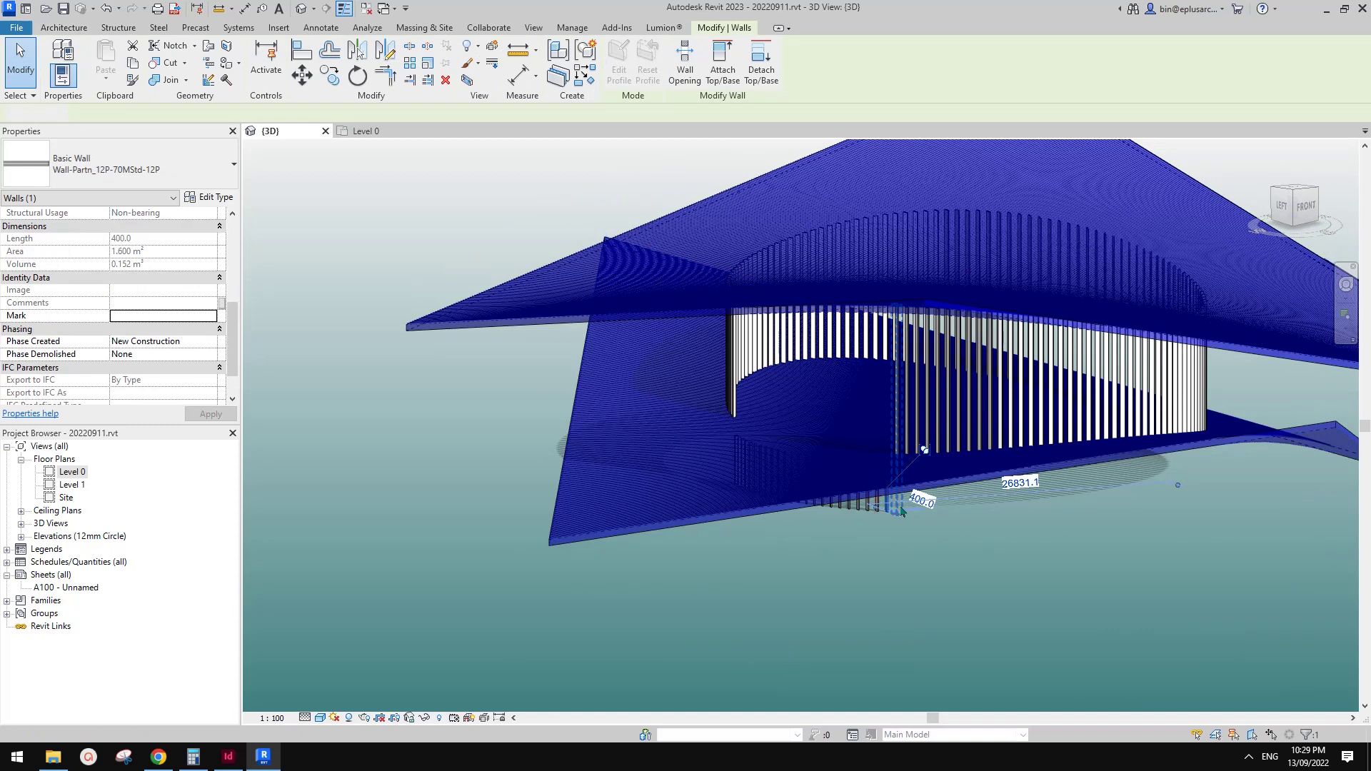
{"action": "left_click", "coordinate": [715, 63]}
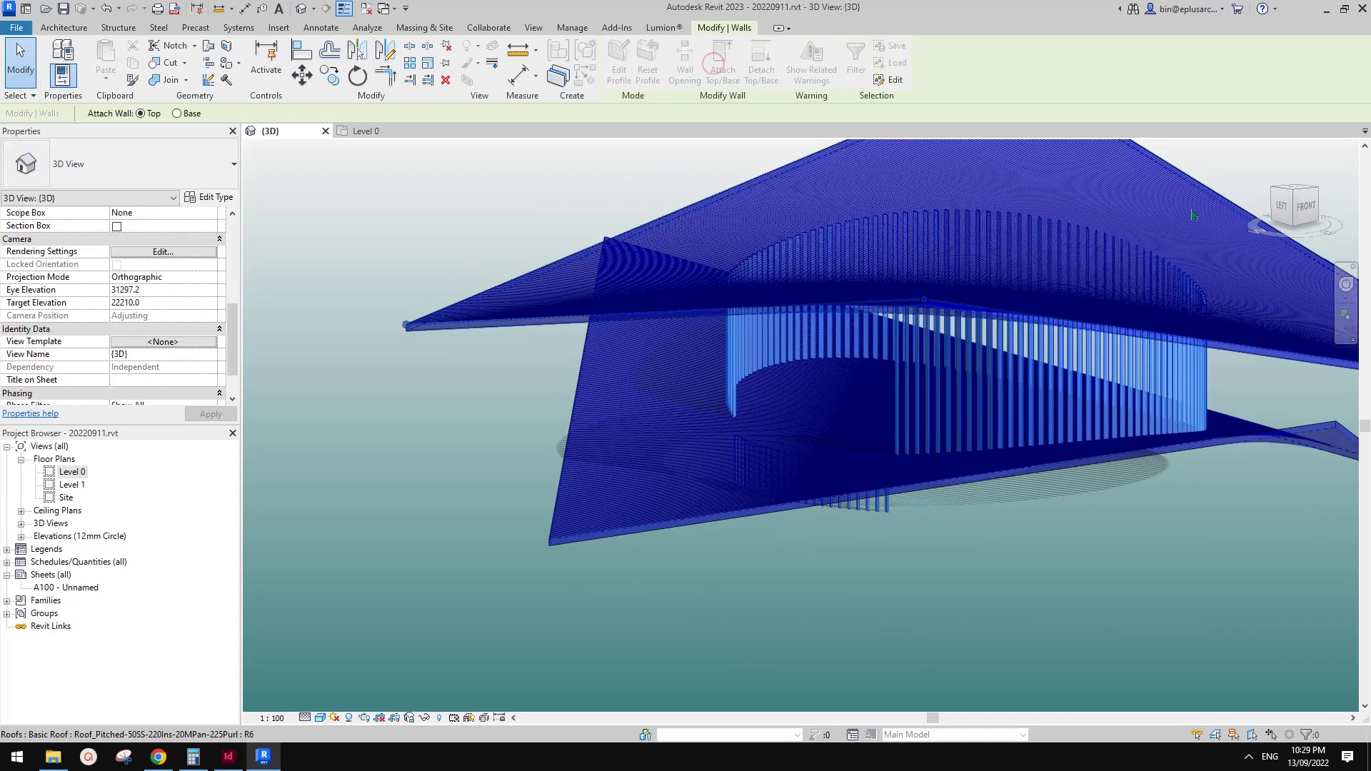
{"action": "left_click", "coordinate": [819, 238]}
{"action": "left_click", "coordinate": [720, 65]}
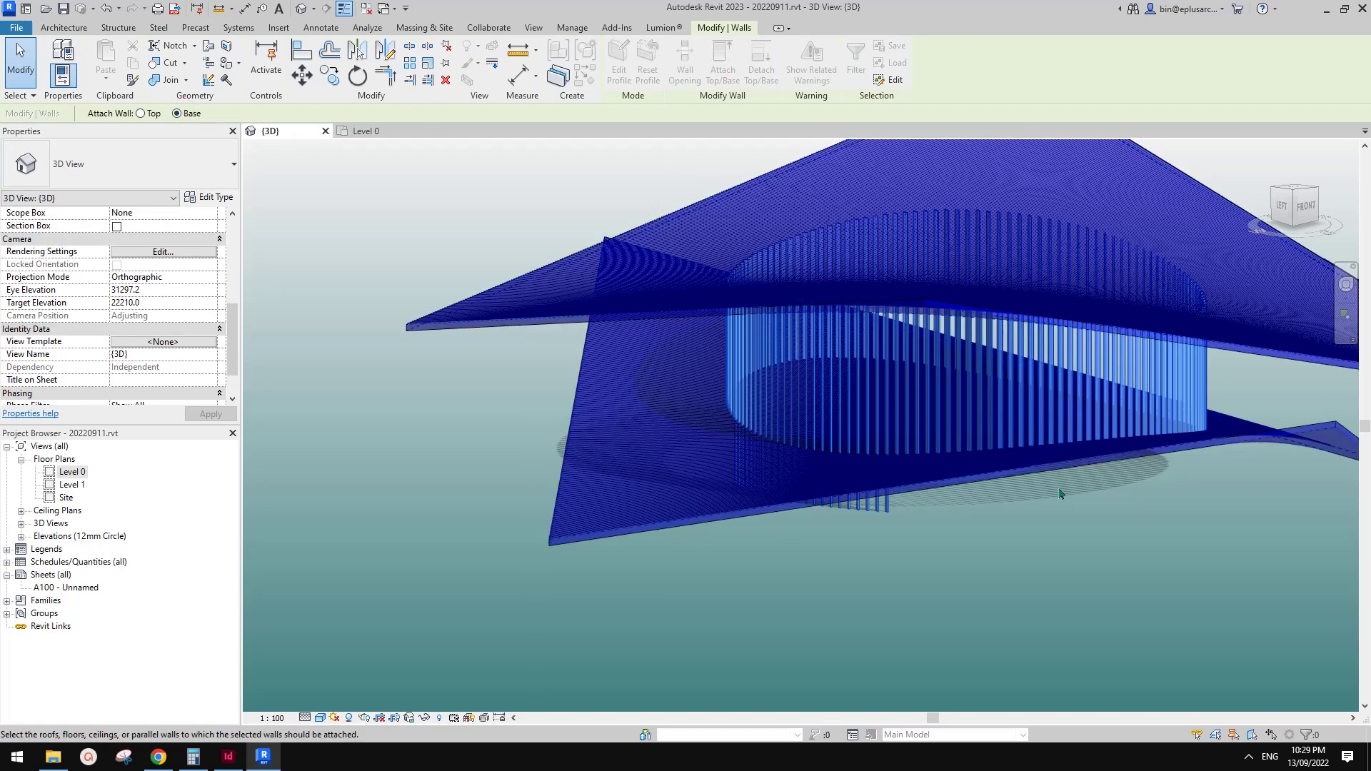
{"action": "middle_click_drag", "start_coordinate": [937, 464], "coordinate": [895, 529], "text": "shift"}
{"action": "key", "text": "Escape"}
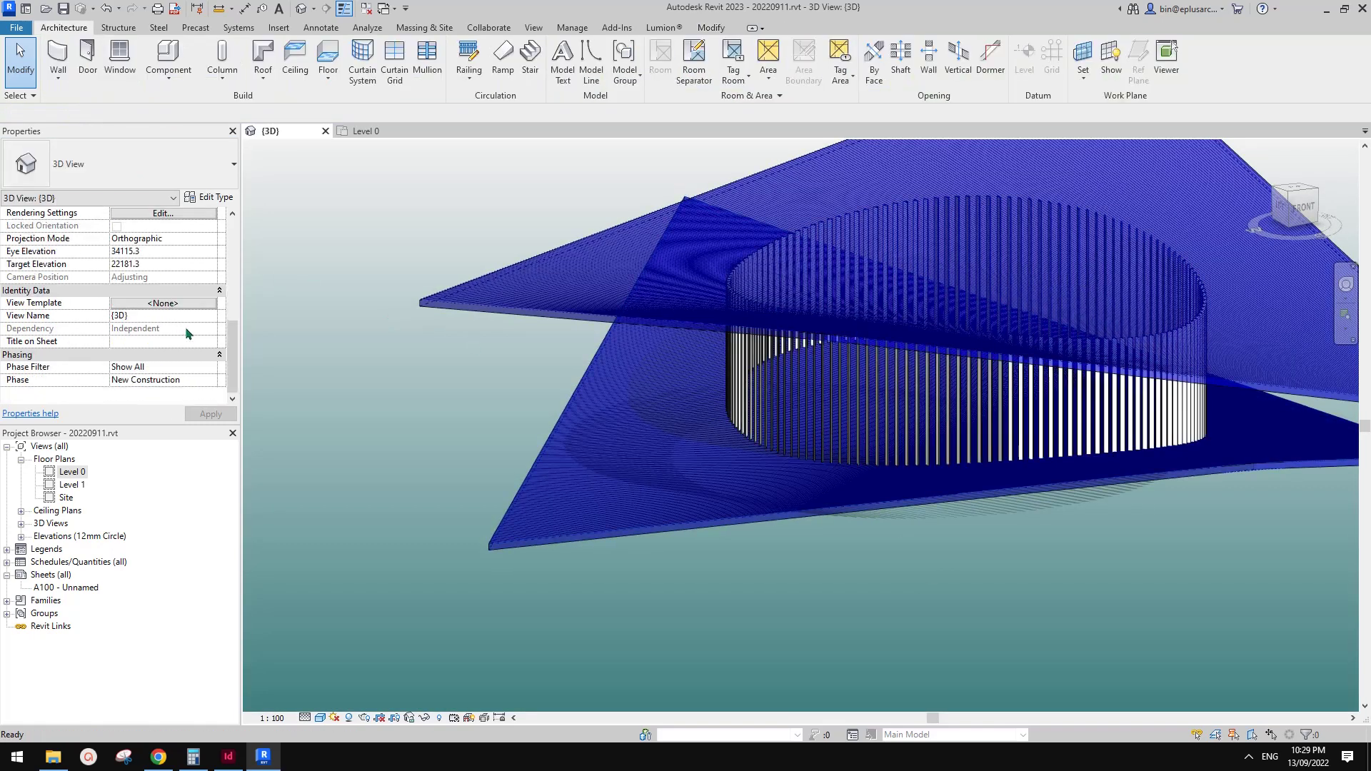
Set the 3D view's phase filter to Show Complete and check the fin ring from the front and above.
{"action": "left_click", "coordinate": [211, 369]}
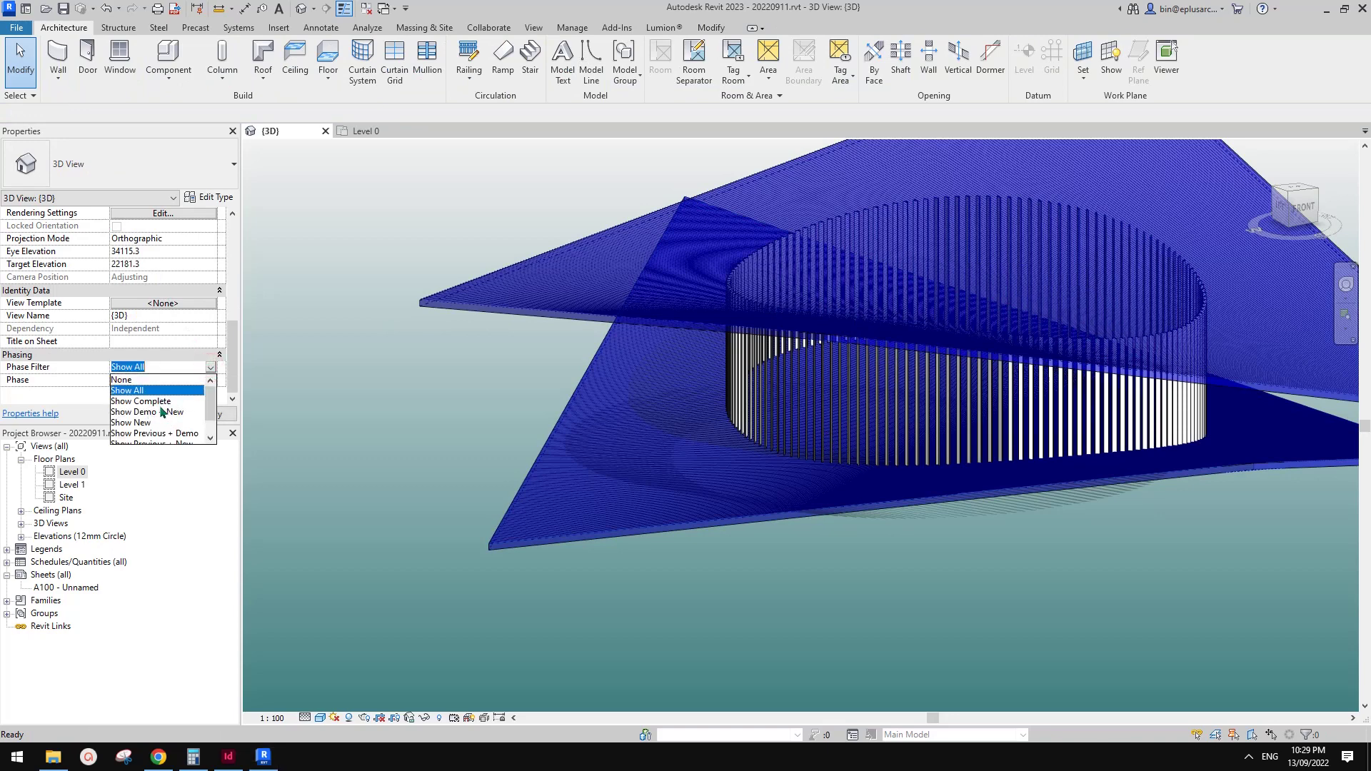
{"action": "left_click", "coordinate": [142, 402]}
{"action": "left_click", "coordinate": [926, 348]}
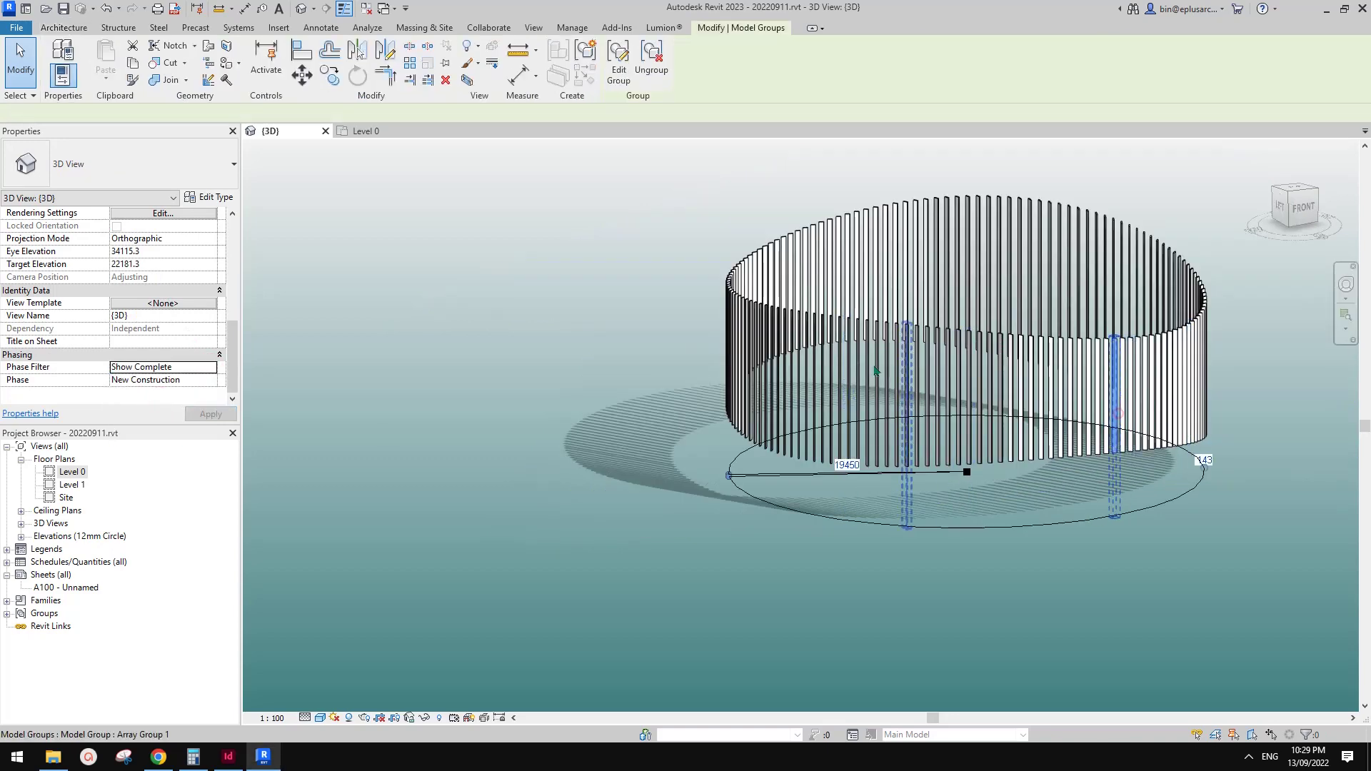
{"action": "middle_click_drag", "start_coordinate": [1044, 351], "coordinate": [931, 386], "text": "shift"}
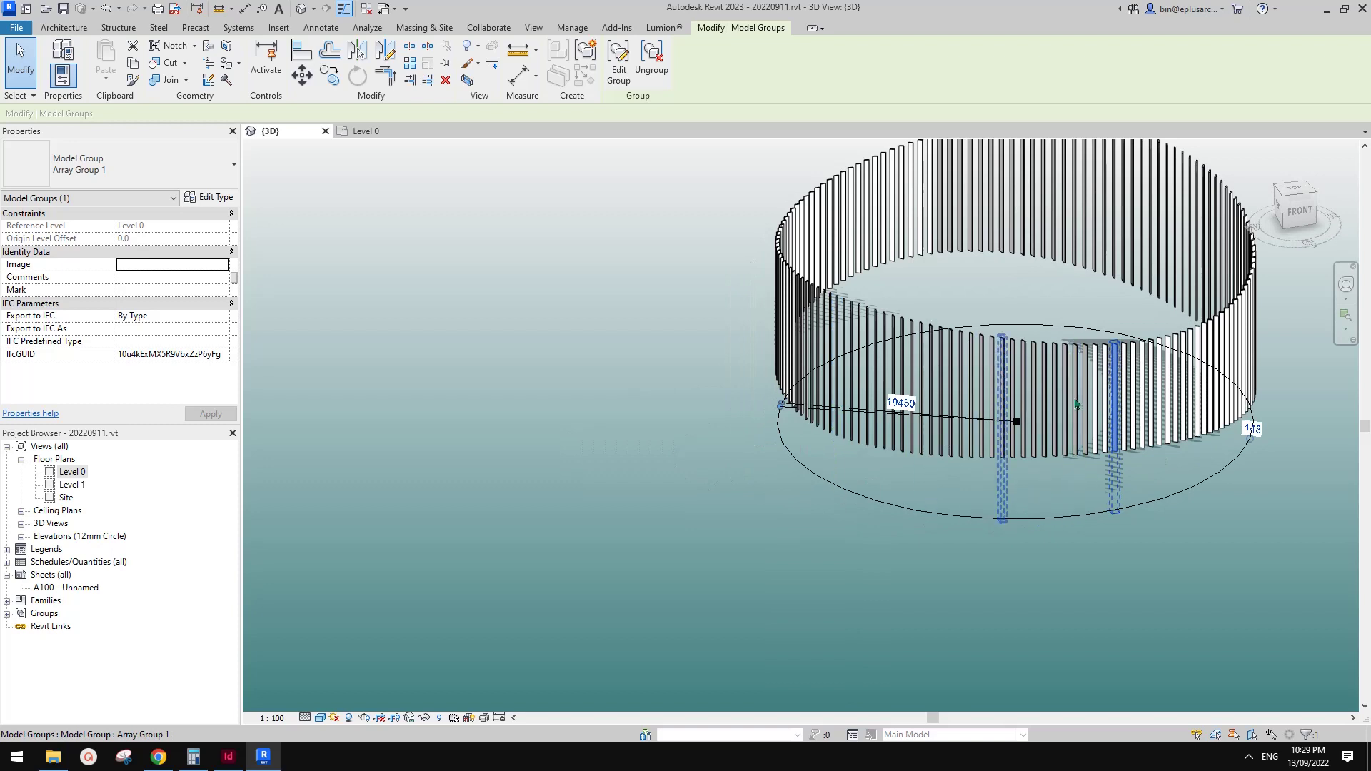
{"action": "middle_click_drag", "start_coordinate": [1016, 392], "coordinate": [900, 470]}
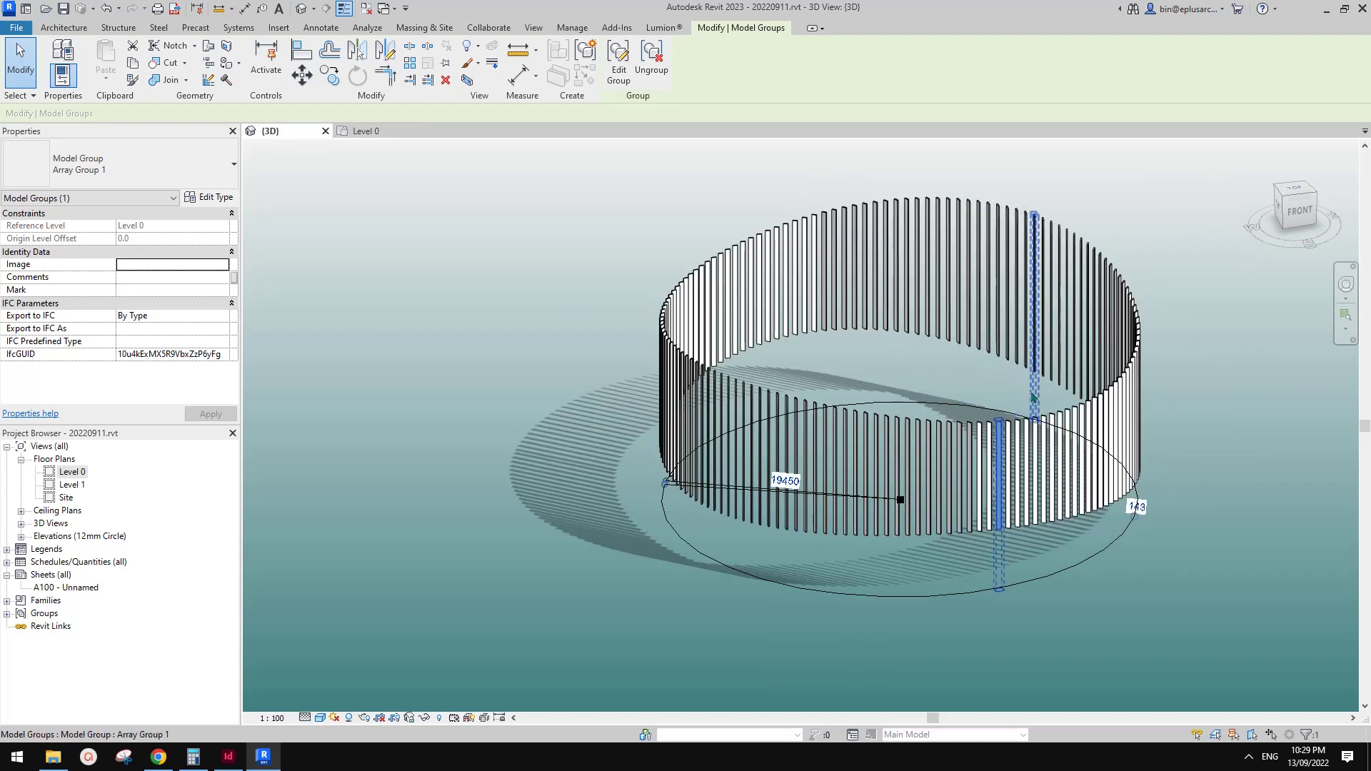
Compare the new fin ring with the larger, denser fin ring and examine the free space between them.
{"action": "scroll", "coordinate": [1032, 396], "scroll_direction": "down", "scroll_amount": 5}
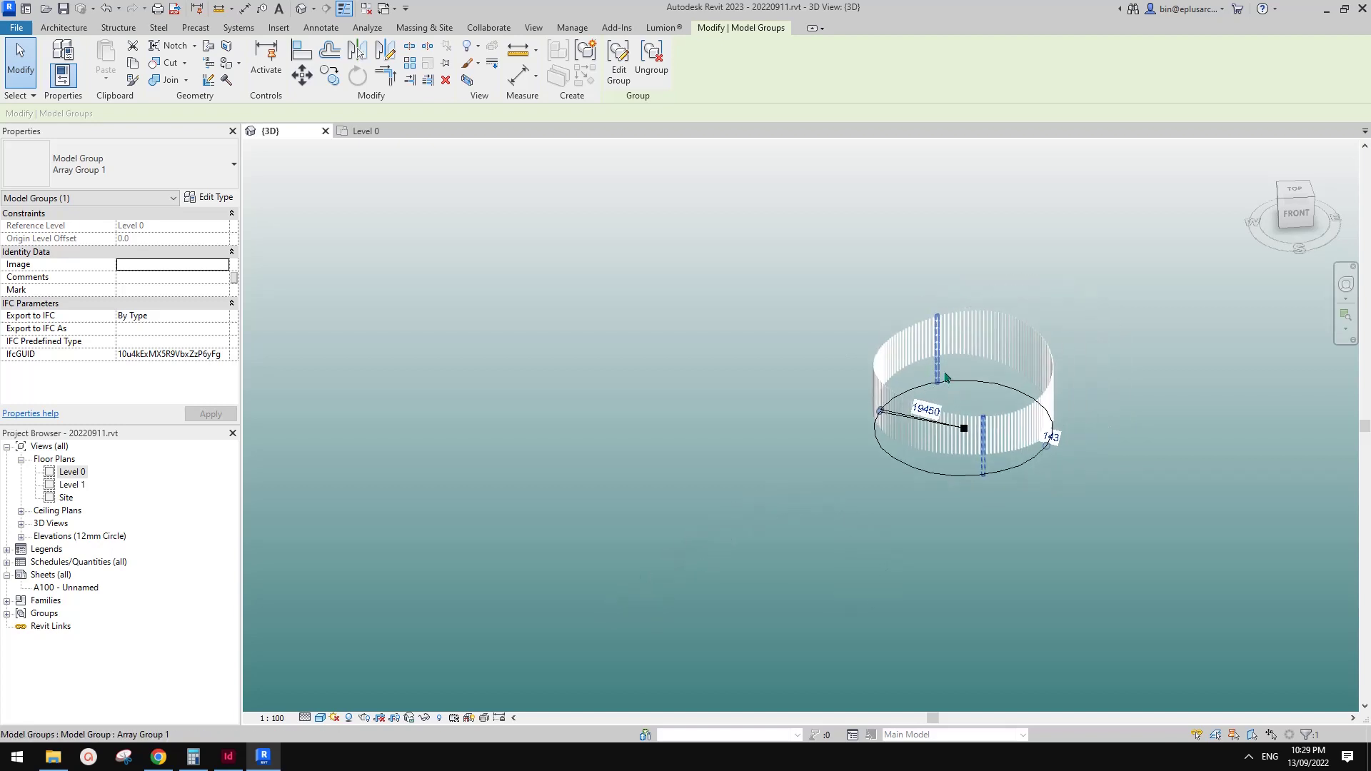
{"action": "scroll", "coordinate": [965, 385], "scroll_direction": "down", "scroll_amount": 1}
{"action": "middle_click_drag", "start_coordinate": [1092, 395], "coordinate": [1189, 375]}
{"action": "key", "text": "Escape"}
{"action": "scroll", "coordinate": [1043, 412], "scroll_direction": "down", "scroll_amount": 1}
{"action": "middle_click_drag", "start_coordinate": [991, 416], "coordinate": [1075, 400]}
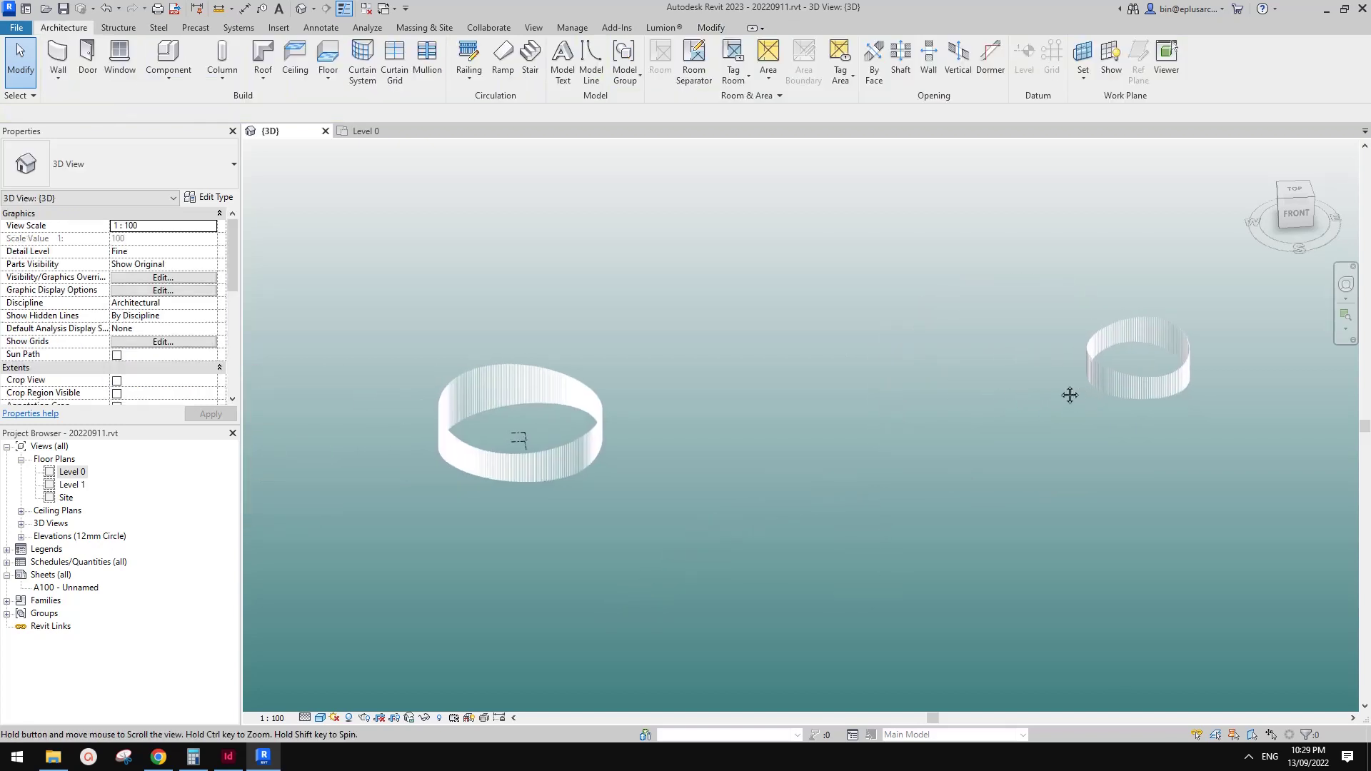
{"action": "scroll", "coordinate": [1052, 388], "scroll_direction": "down", "scroll_amount": 2}
{"action": "middle_click_drag", "start_coordinate": [938, 399], "coordinate": [939, 422]}
{"action": "scroll", "coordinate": [878, 419], "scroll_direction": "up", "scroll_amount": 2}
{"action": "middle_click_drag", "start_coordinate": [853, 404], "coordinate": [841, 411]}
{"action": "scroll", "coordinate": [841, 411], "scroll_direction": "up", "scroll_amount": 3}
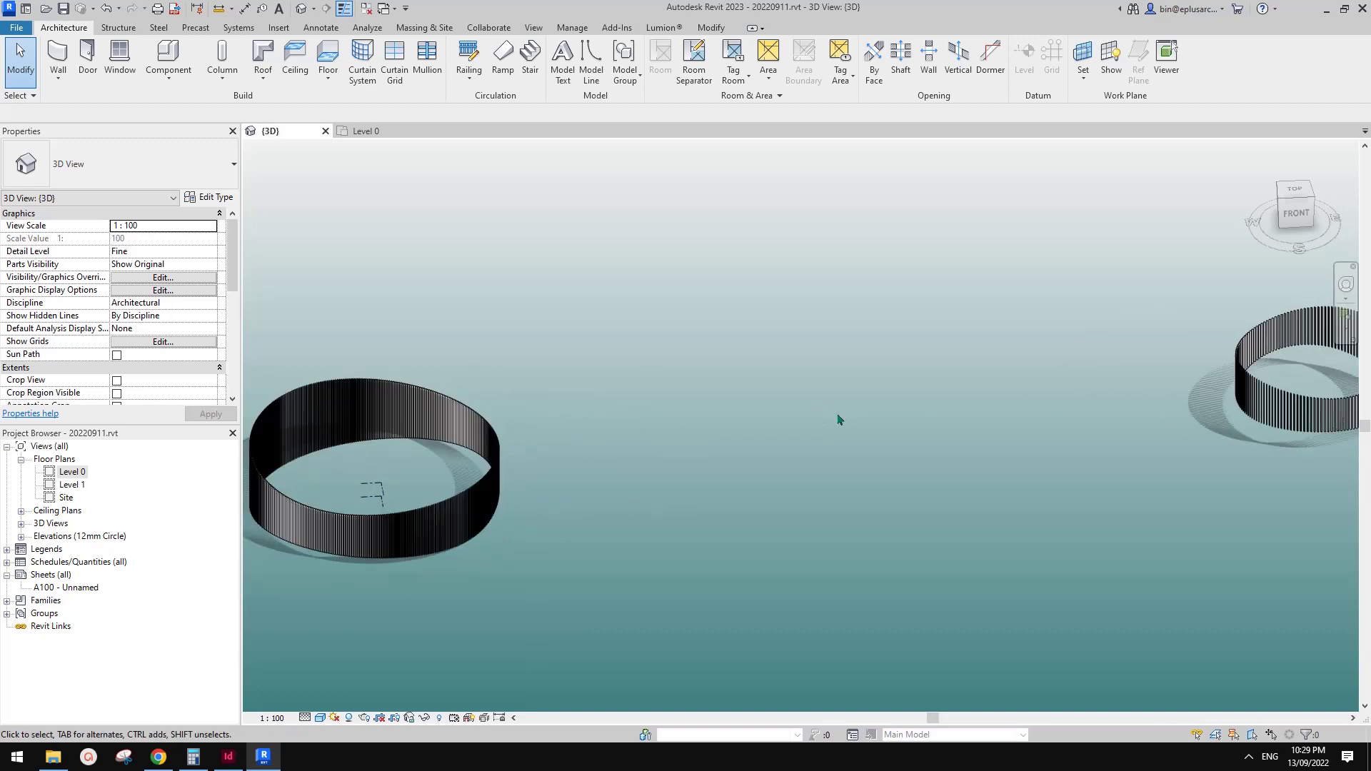
{"action": "scroll", "coordinate": [837, 419], "scroll_direction": "down", "scroll_amount": 3}
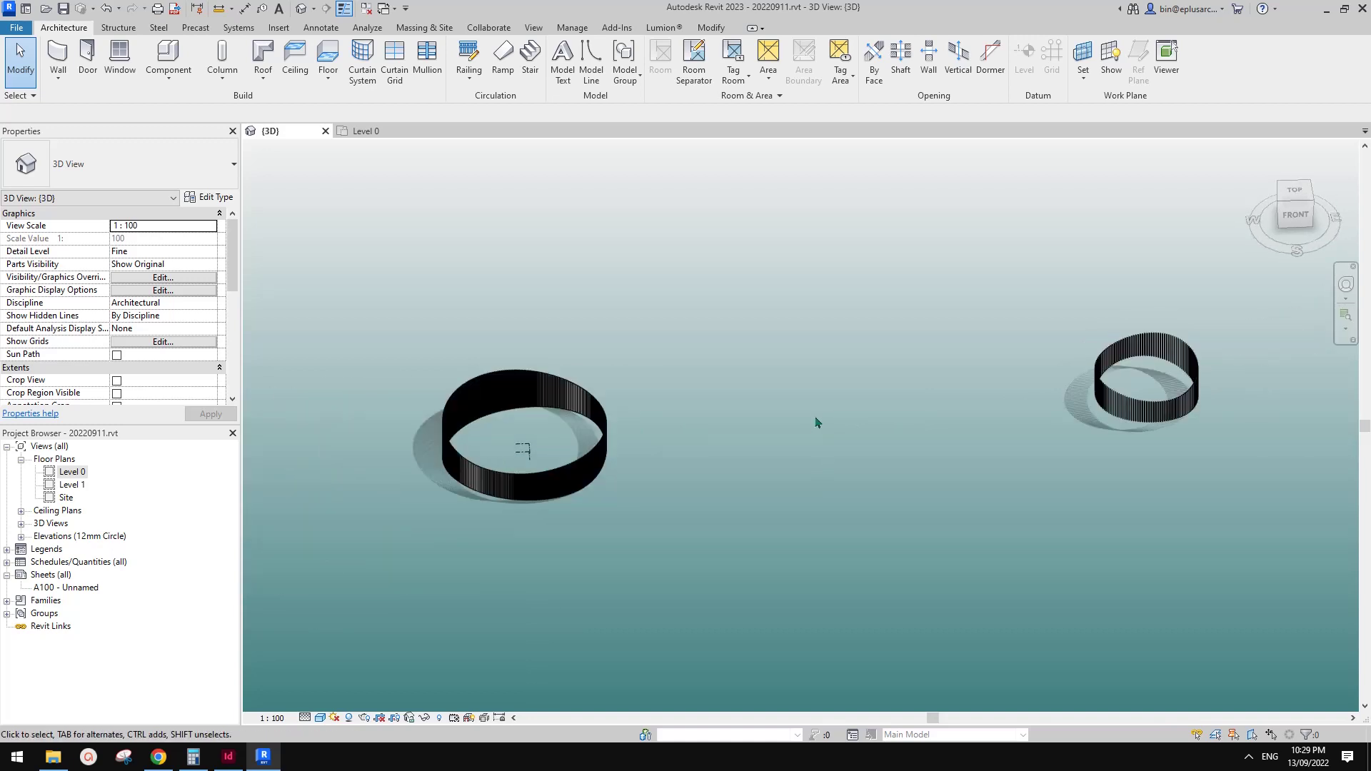
Start a new in-place model component in the Mass category, keeping the proposed name.
{"action": "left_click", "coordinate": [169, 72]}
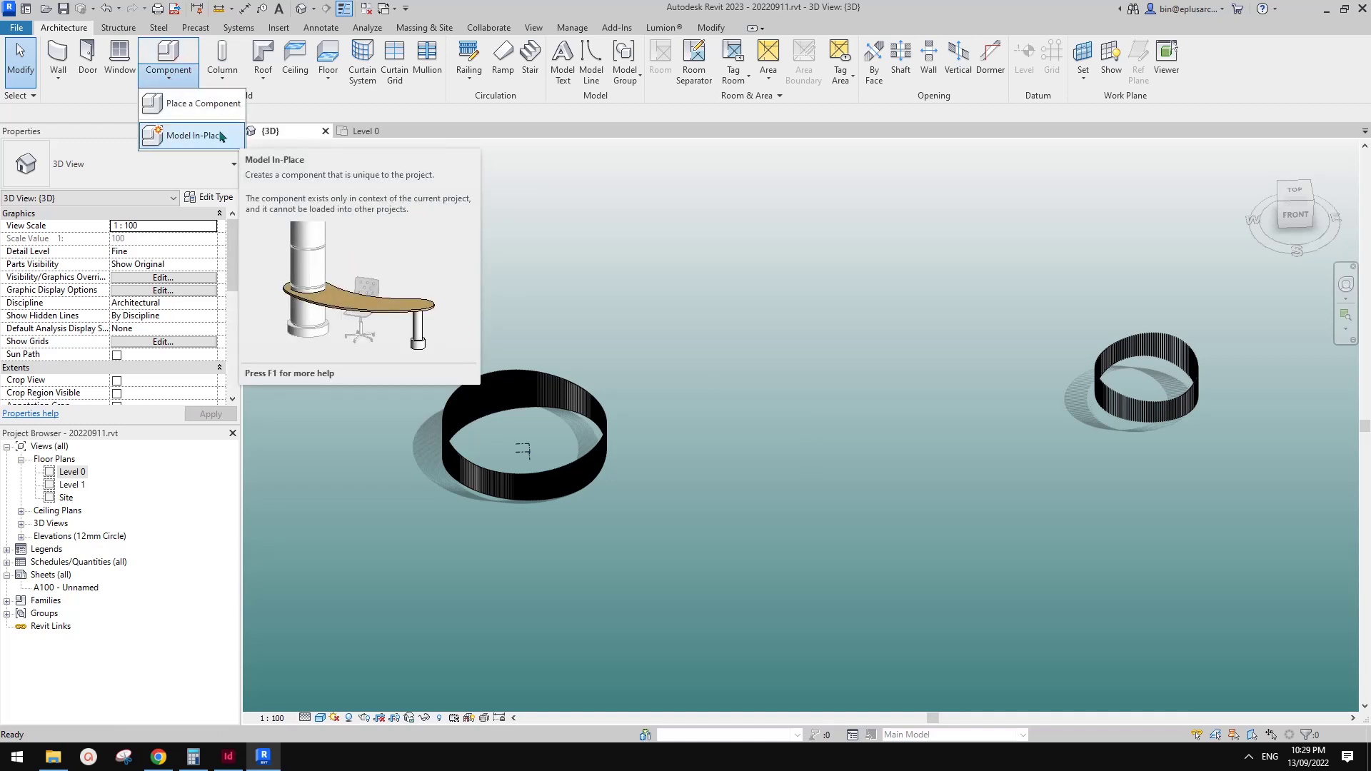
{"action": "left_click", "coordinate": [194, 136]}
{"action": "left_click", "coordinate": [545, 320]}
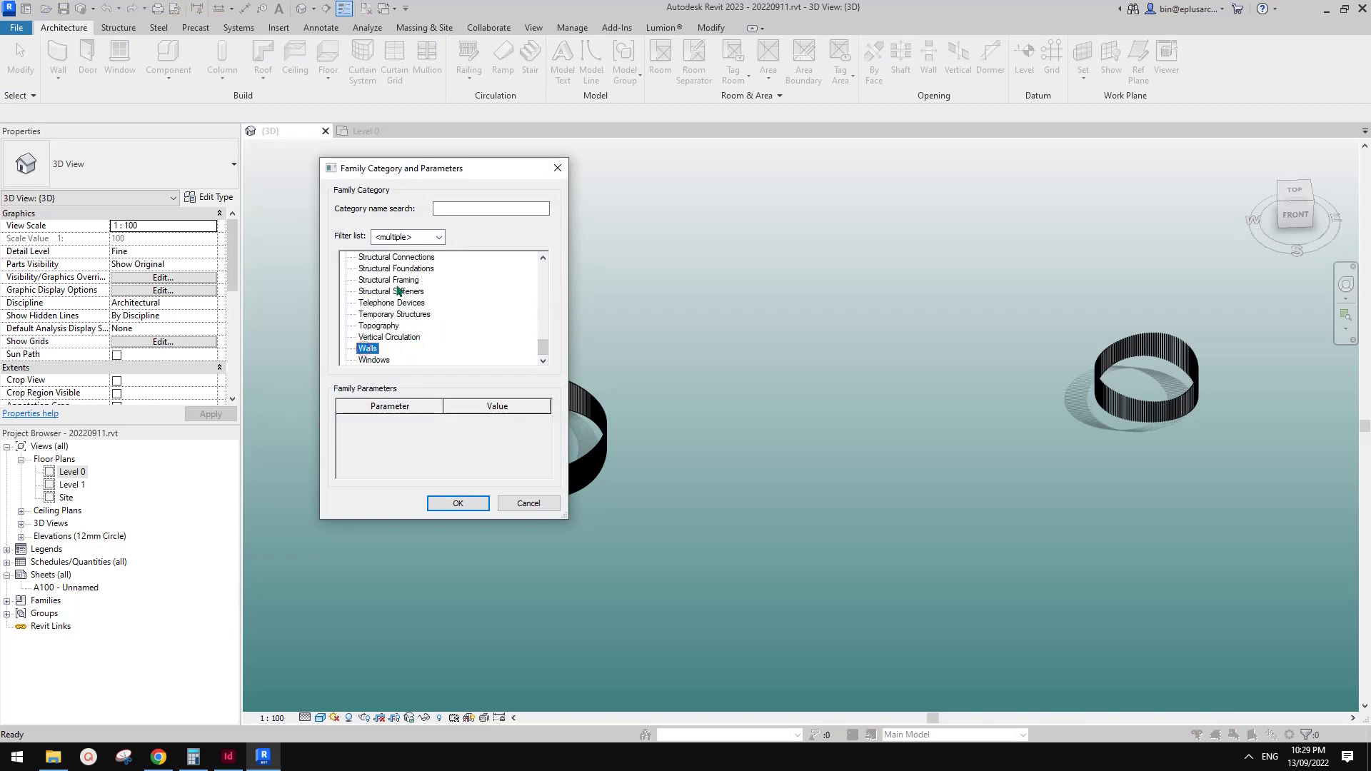
{"action": "key", "text": "n"}
{"action": "scroll", "coordinate": [416, 325], "scroll_direction": "up", "scroll_amount": 1}
{"action": "scroll", "coordinate": [386, 314], "scroll_direction": "up", "scroll_amount": 1}
{"action": "left_click", "coordinate": [371, 282]}
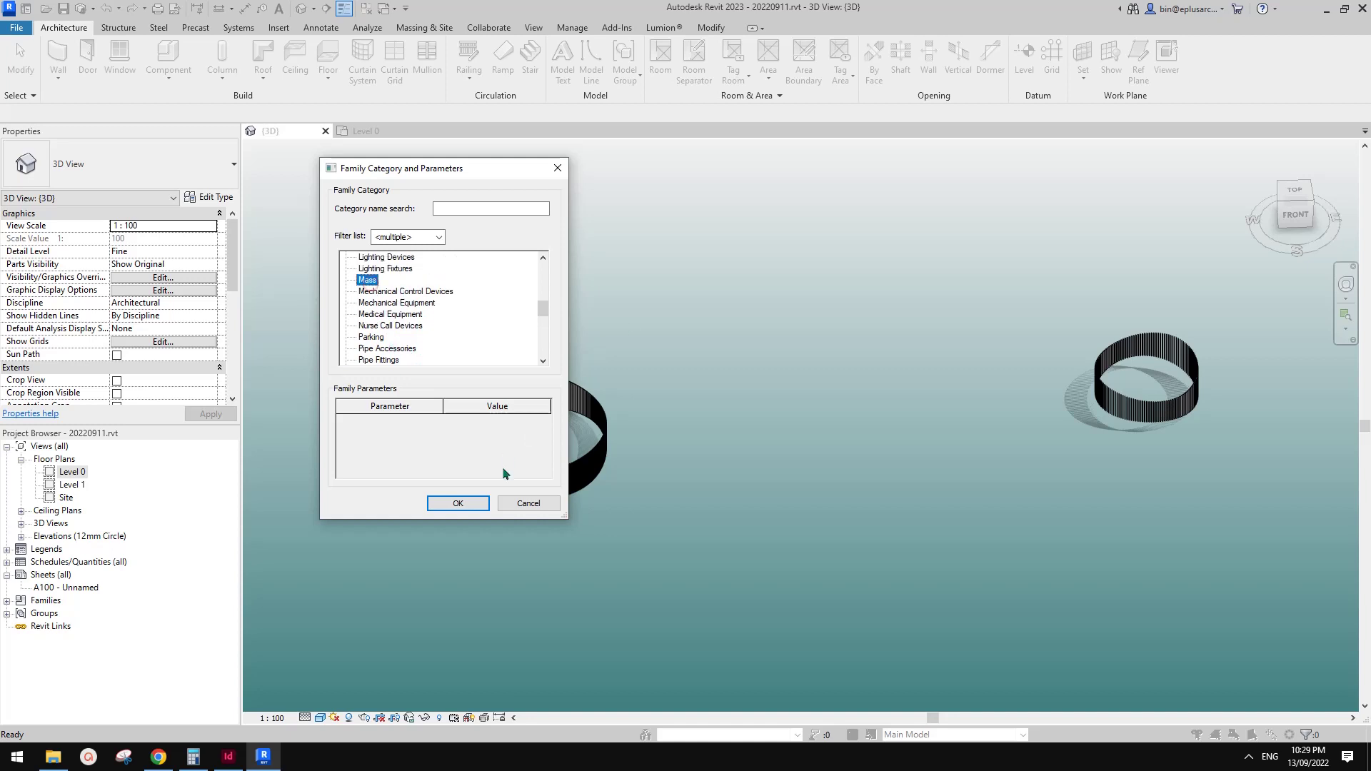
{"action": "left_click", "coordinate": [472, 506]}
{"action": "left_click", "coordinate": [846, 497]}
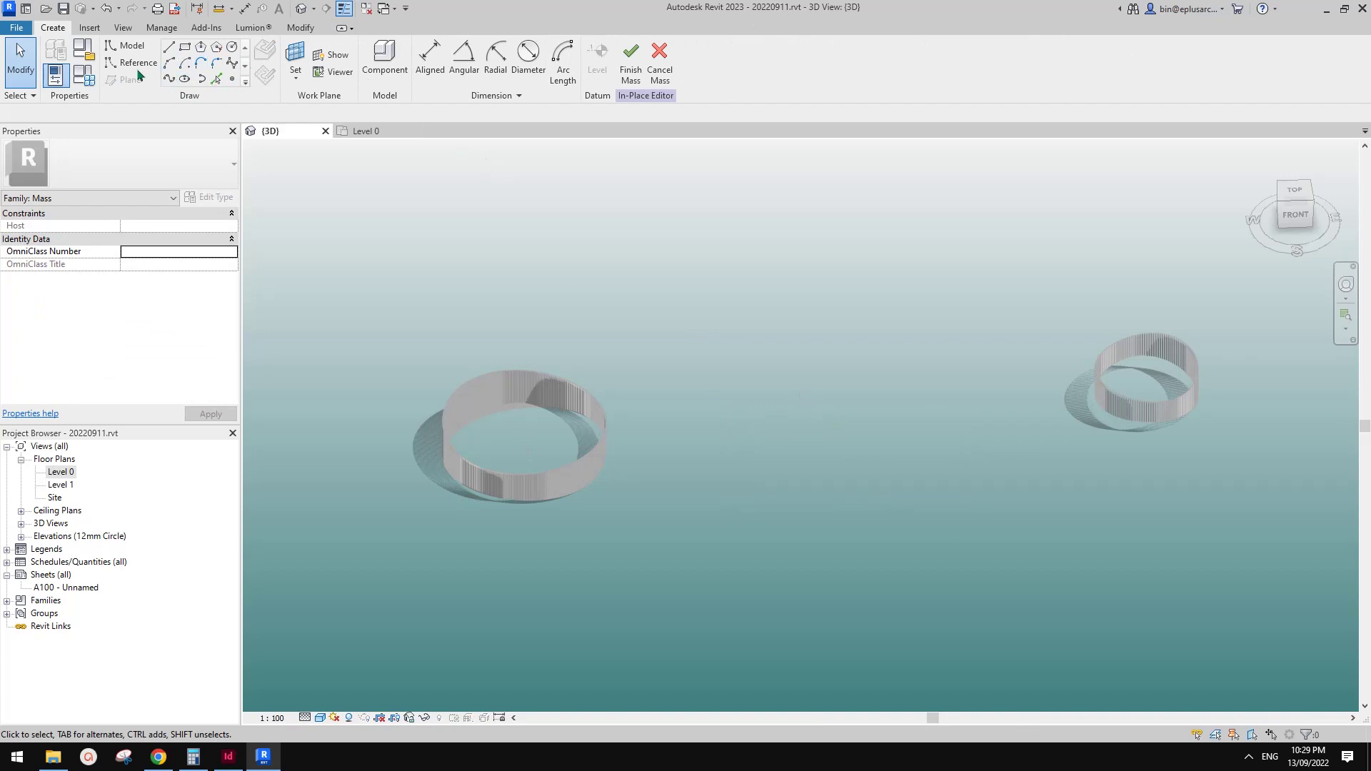
Draw a circle of reference lines in the open space between the two fin rings.
{"action": "left_click", "coordinate": [232, 46]}
{"action": "left_click", "coordinate": [812, 407]}
{"action": "left_click", "coordinate": [869, 357]}
{"action": "key", "text": "Escape"}
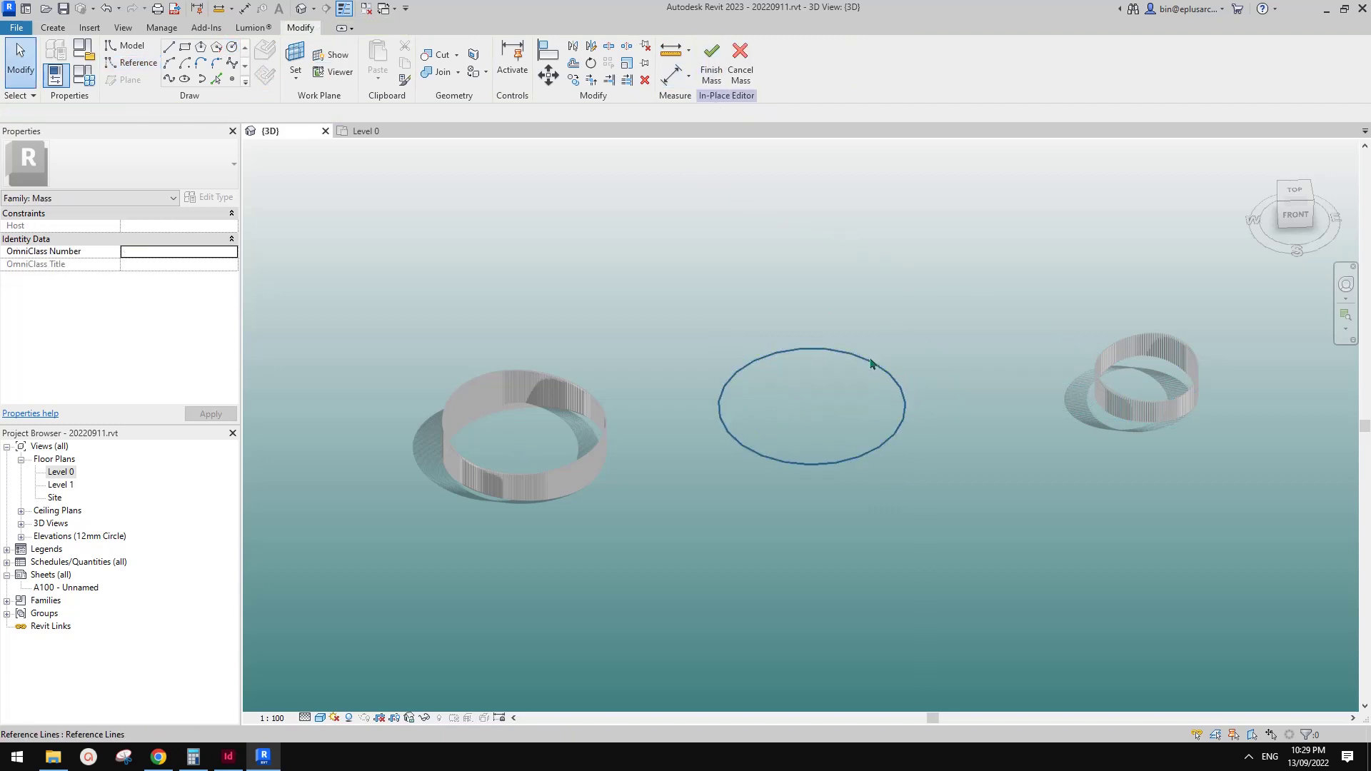
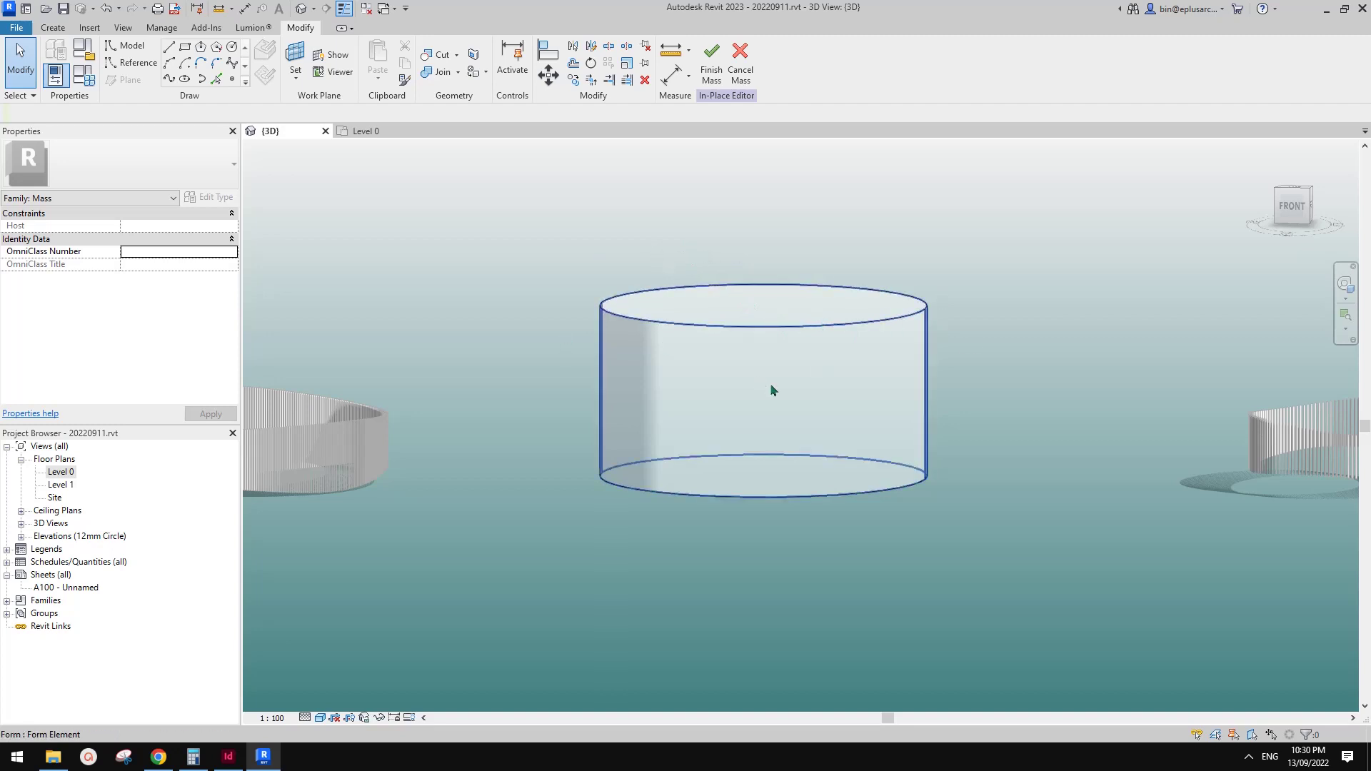
In the Level 0 floor plan, draw a chain of two reference lines beside the mass cylinder, on the side facing the larger ring.
{"action": "scroll", "coordinate": [639, 407], "scroll_direction": "down", "scroll_amount": 3}
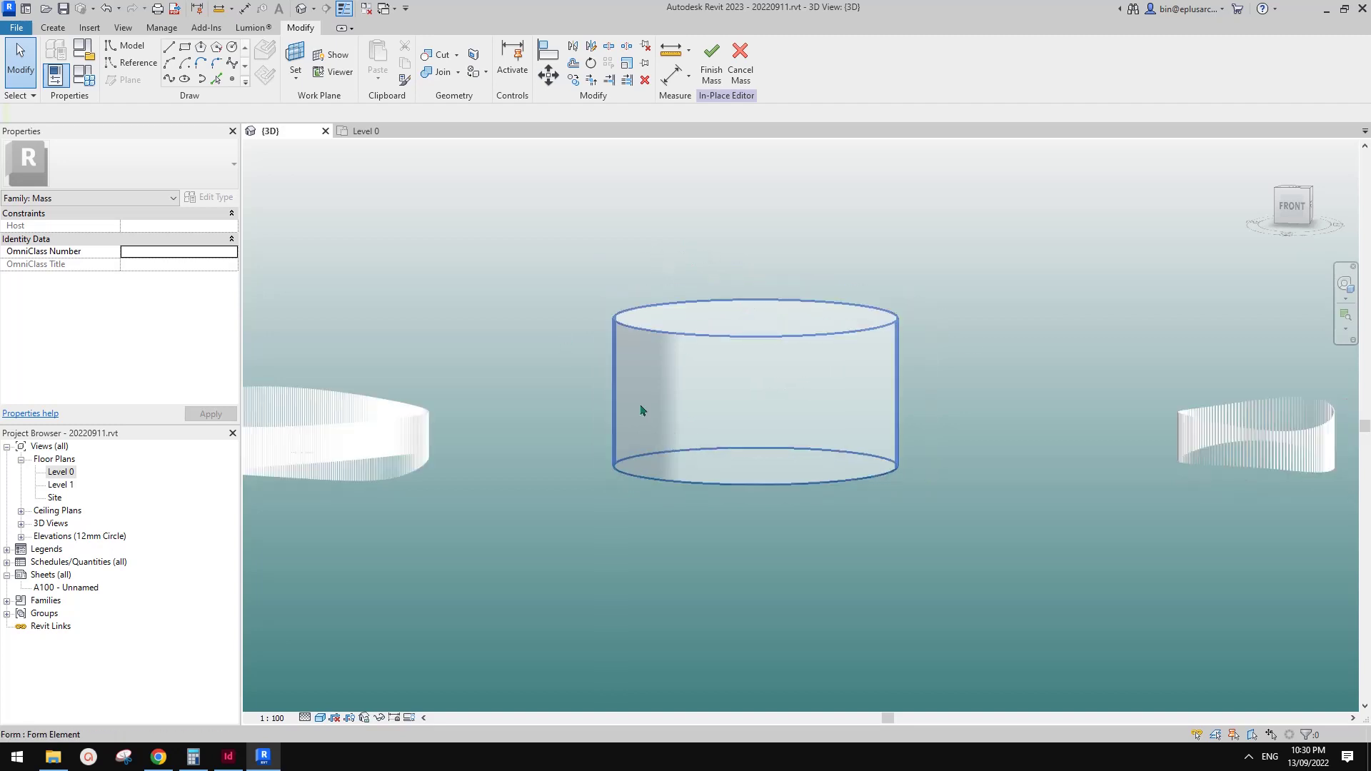
{"action": "double_click", "coordinate": [61, 472]}
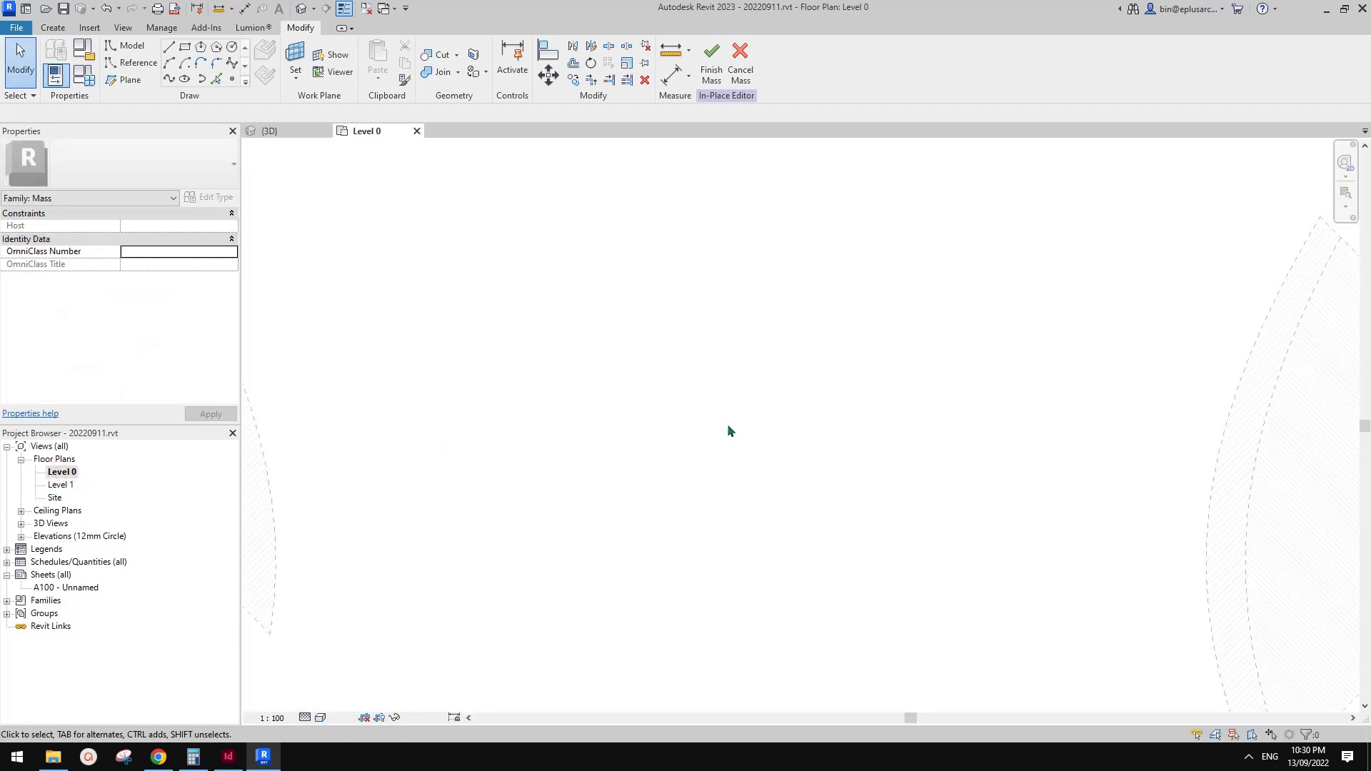
{"action": "middle_click", "coordinate": [727, 423]}
{"action": "middle_click", "coordinate": [727, 423]}
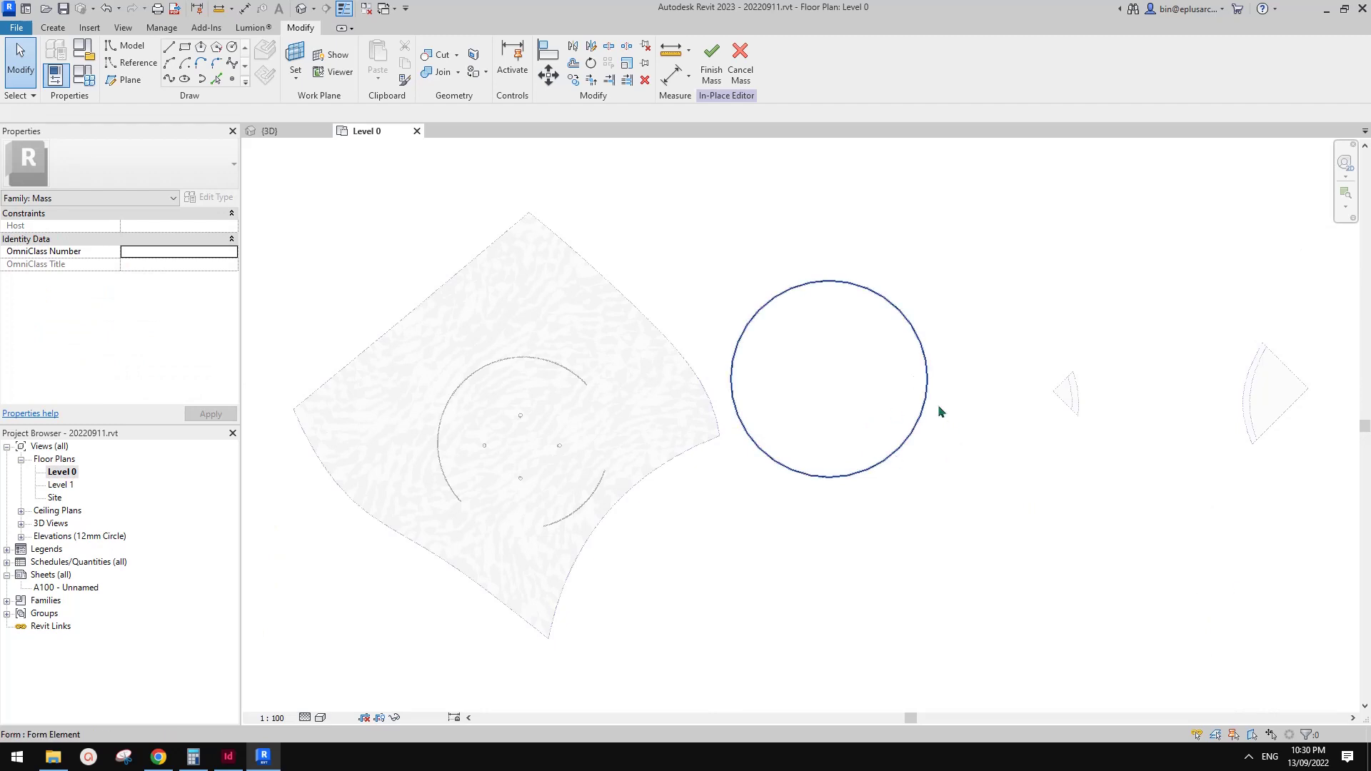
{"action": "scroll", "coordinate": [814, 389], "scroll_direction": "up", "scroll_amount": 2}
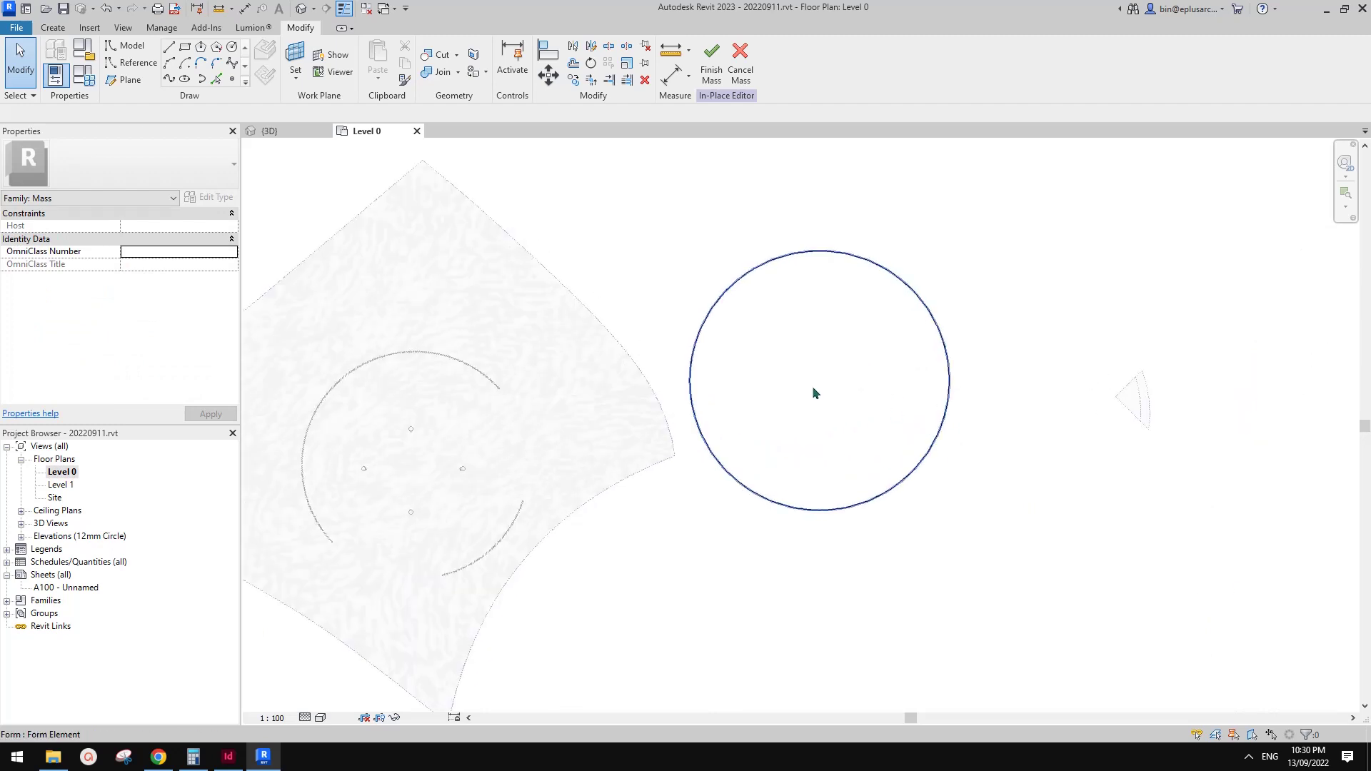
{"action": "left_click", "coordinate": [109, 65]}
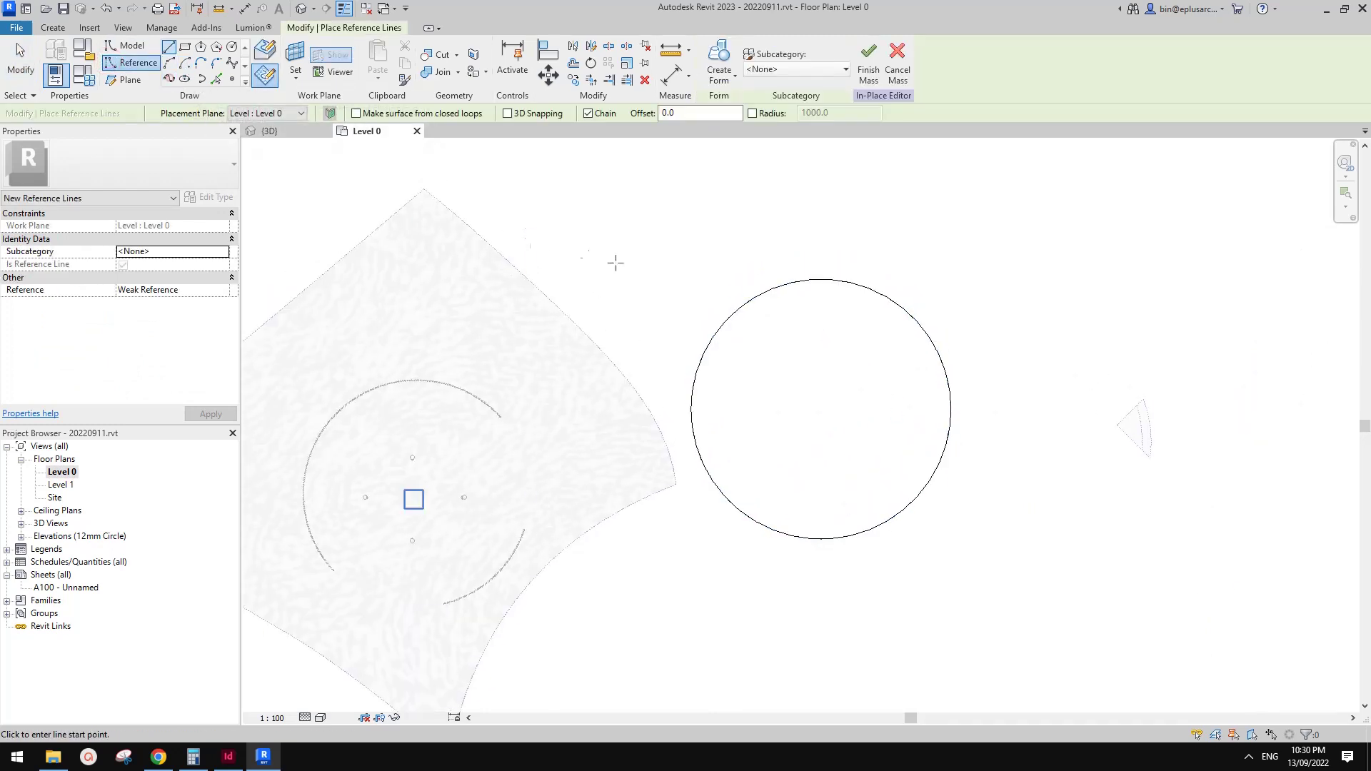
{"action": "left_click", "coordinate": [679, 378]}
{"action": "left_click", "coordinate": [690, 544]}
{"action": "key", "text": "Escape"}
{"action": "key", "text": "Escape"}
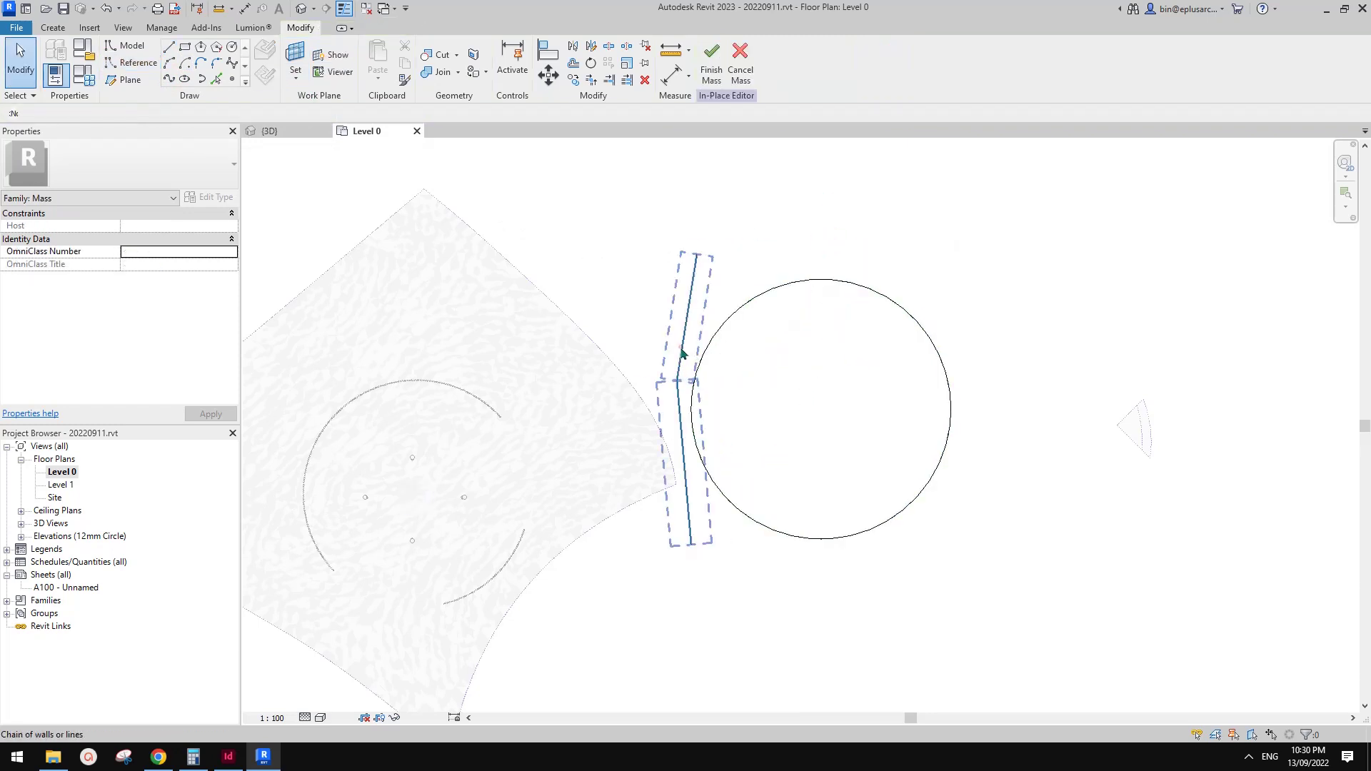
Delete the chain of two reference lines and draw three three-point splines: one on either side of the circle and one through its middle.
{"action": "left_click", "coordinate": [681, 353]}
{"action": "key", "text": "Delete"}
{"action": "left_click", "coordinate": [168, 79]}
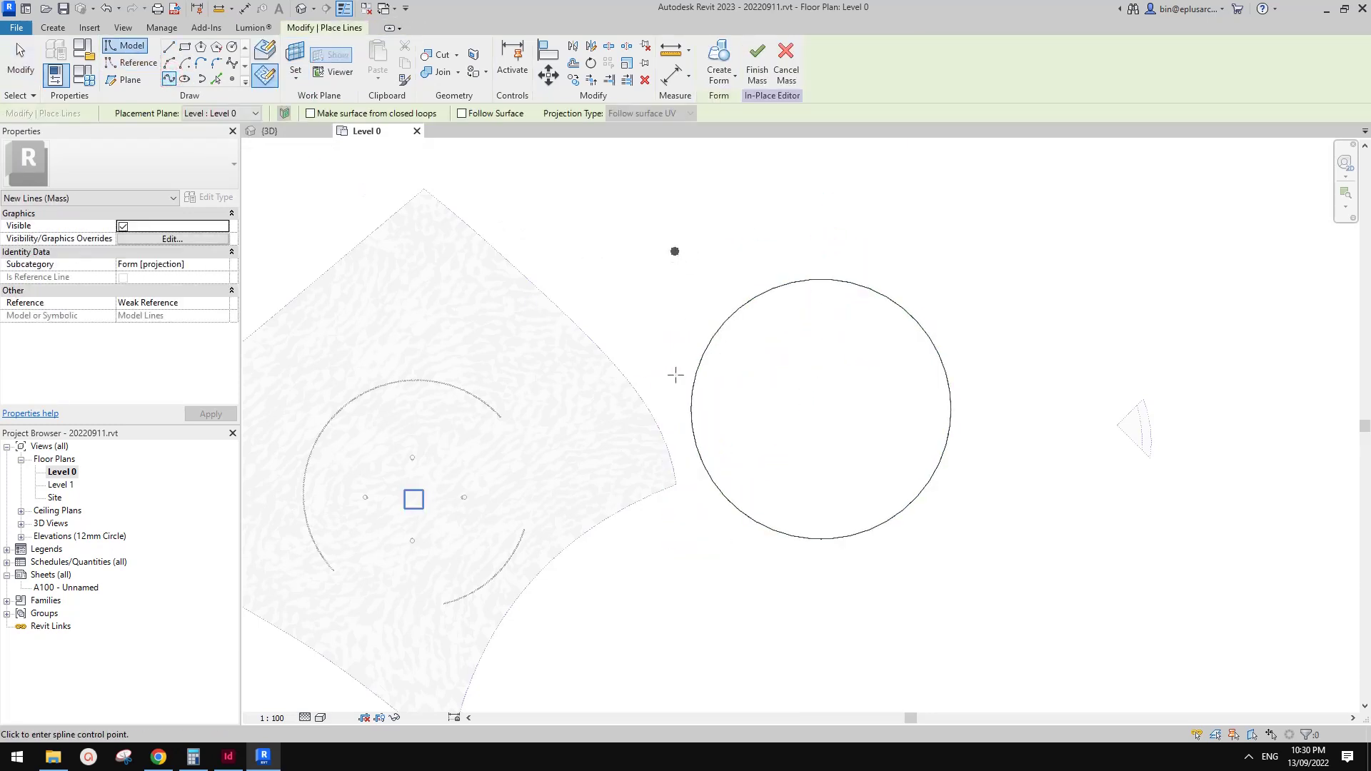
{"action": "key", "text": "Escape"}
{"action": "left_click", "coordinate": [937, 237]}
{"action": "left_click", "coordinate": [968, 334]}
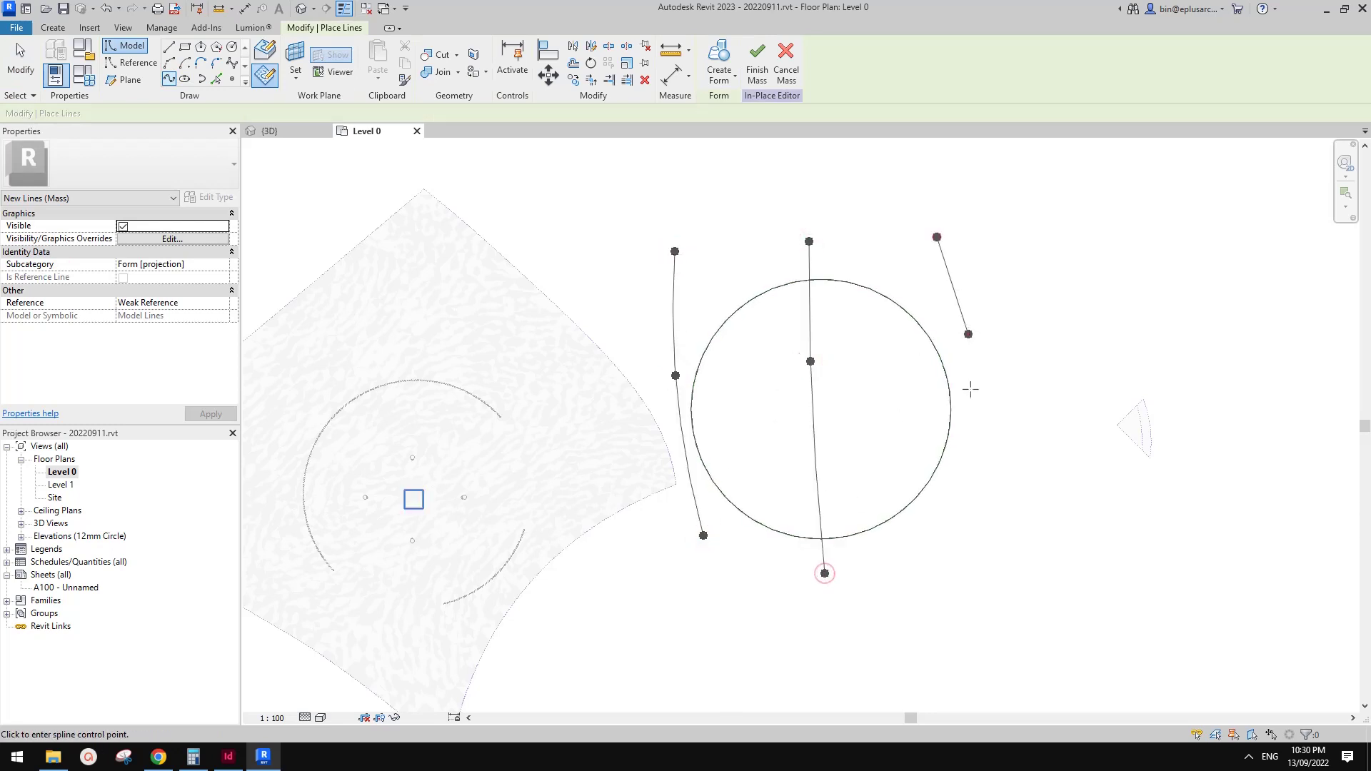
{"action": "key", "text": "Escape"}
{"action": "key", "text": "Escape"}
Convert the three splines to reference lines.
{"action": "left_click", "coordinate": [943, 261]}
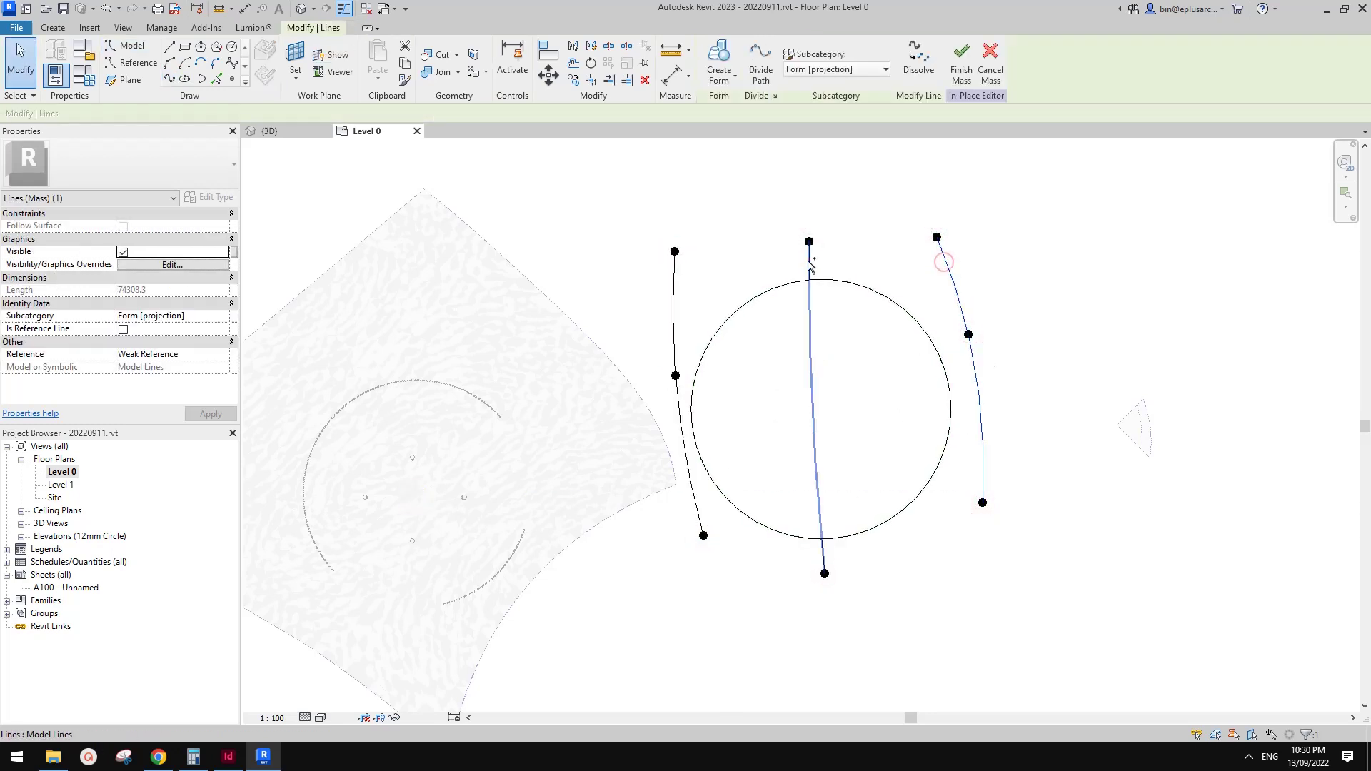
{"action": "left_click", "coordinate": [809, 260], "text": "ctrl"}
{"action": "left_click", "coordinate": [123, 329]}
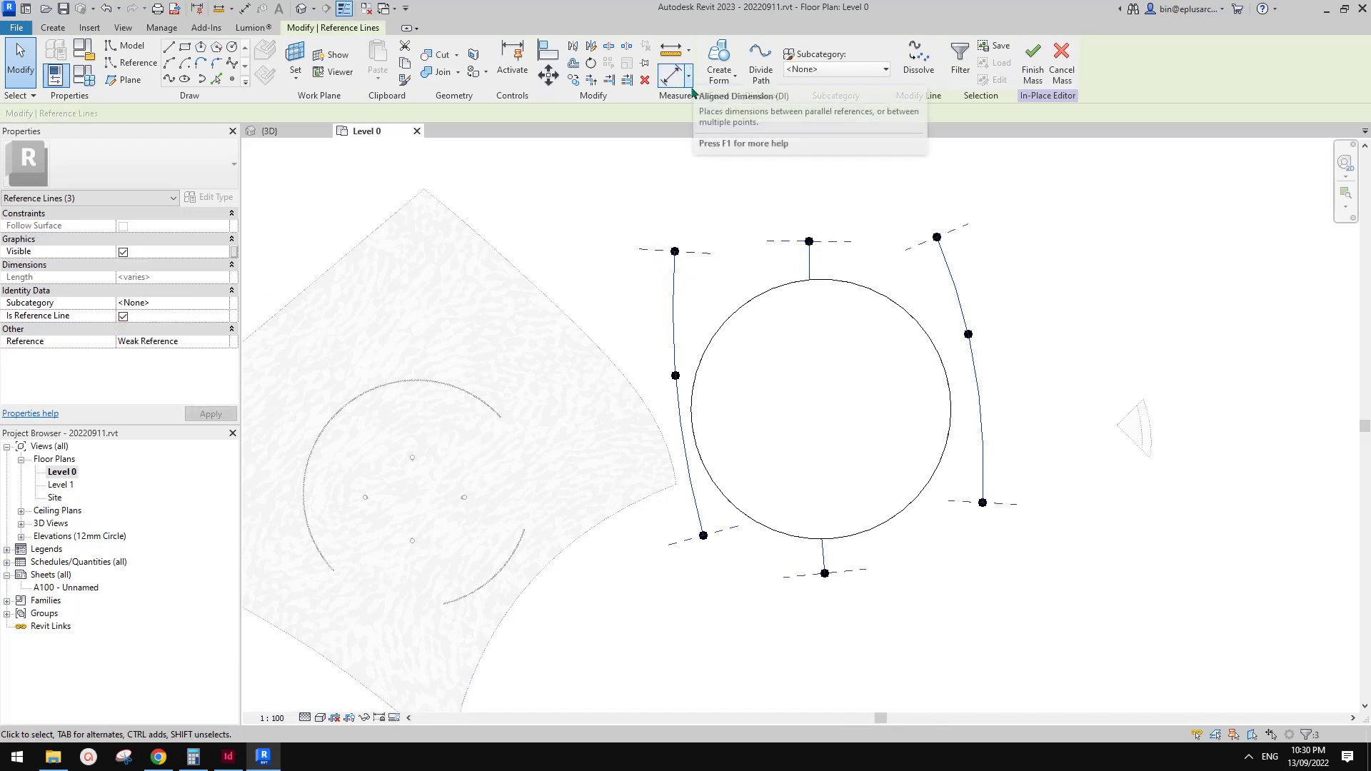
In the 3D view, copy the middle points of the three splines vertically, a short distance straight down.
{"action": "left_click", "coordinate": [305, 10]}
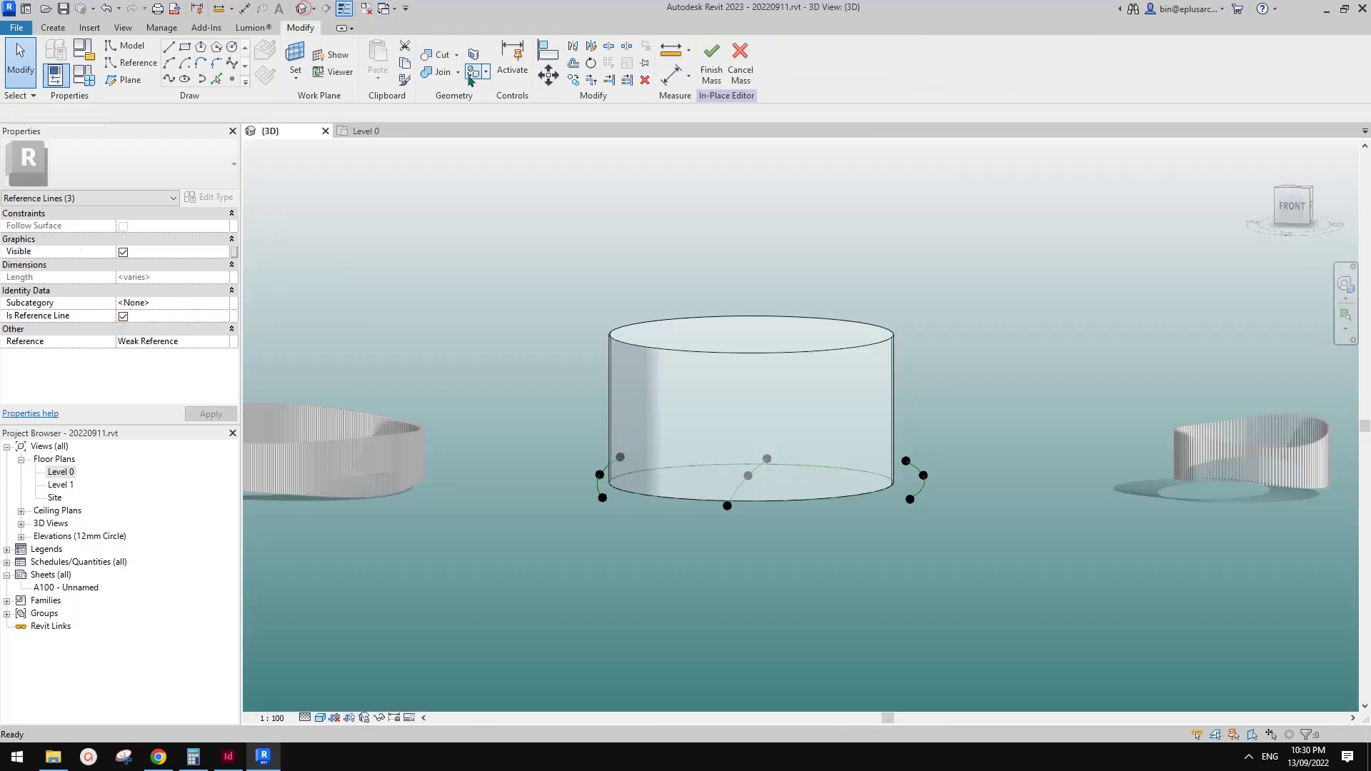
{"action": "middle_click_drag", "start_coordinate": [866, 428], "coordinate": [844, 474], "text": "shift"}
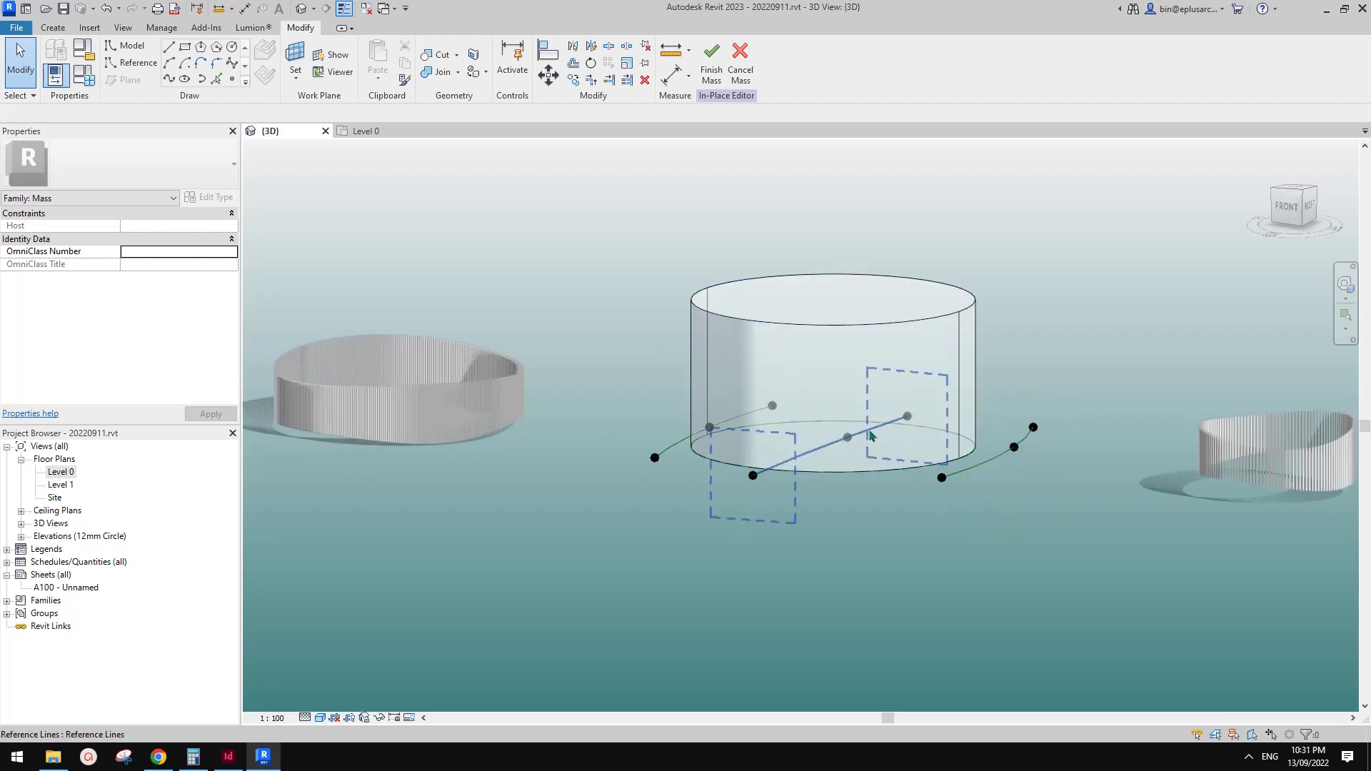
{"action": "left_click", "coordinate": [912, 425]}
{"action": "scroll", "coordinate": [911, 423], "scroll_direction": "up", "scroll_amount": 3}
{"action": "middle_click_drag", "start_coordinate": [944, 449], "coordinate": [866, 397], "text": "shift"}
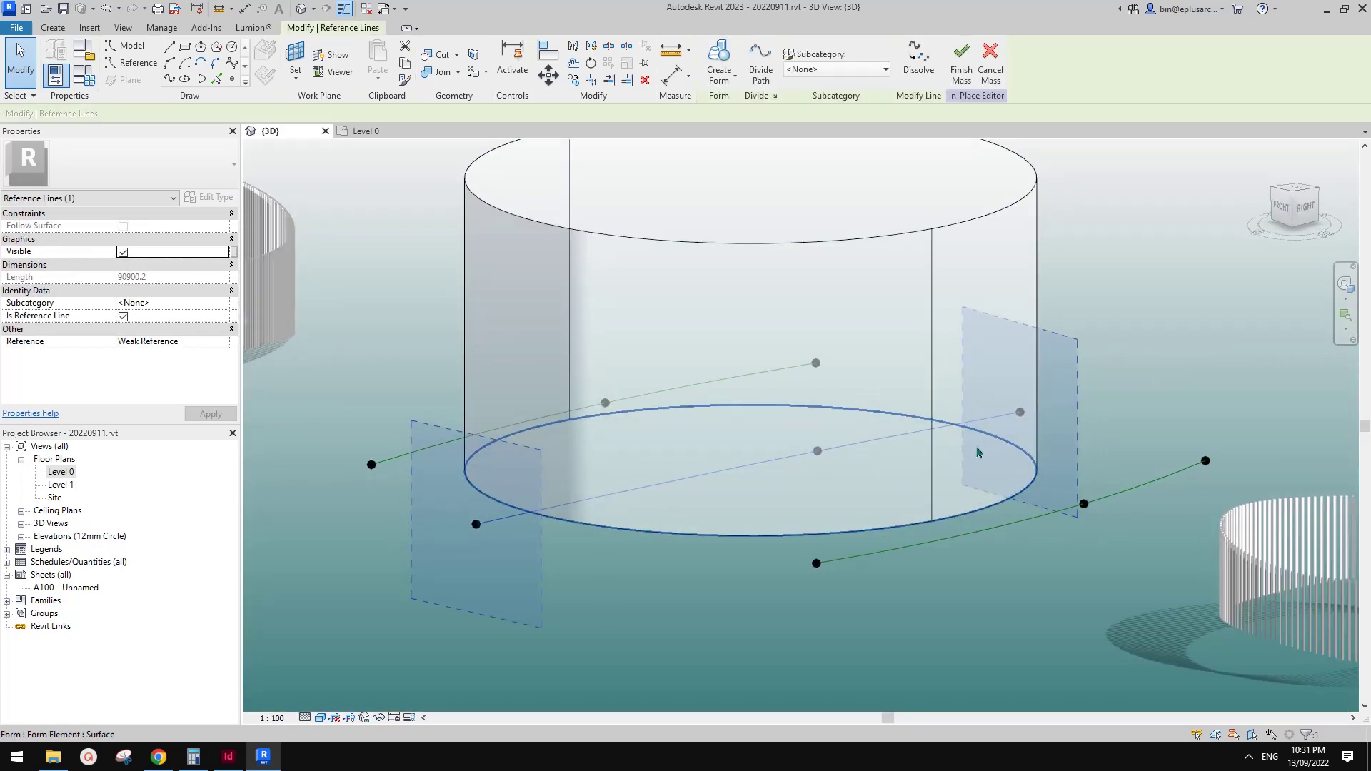
{"action": "middle_click_drag", "start_coordinate": [977, 452], "coordinate": [908, 472], "text": "shift"}
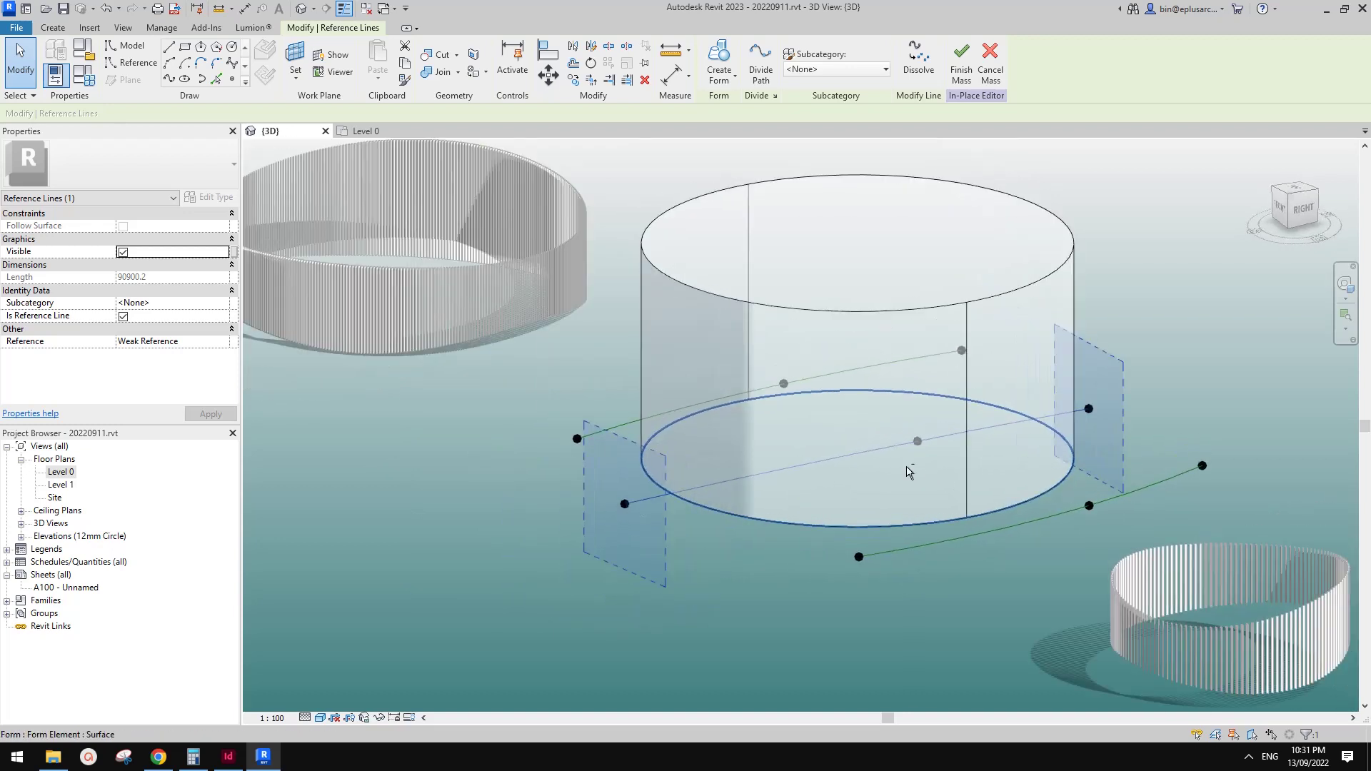
{"action": "left_click", "coordinate": [784, 386]}
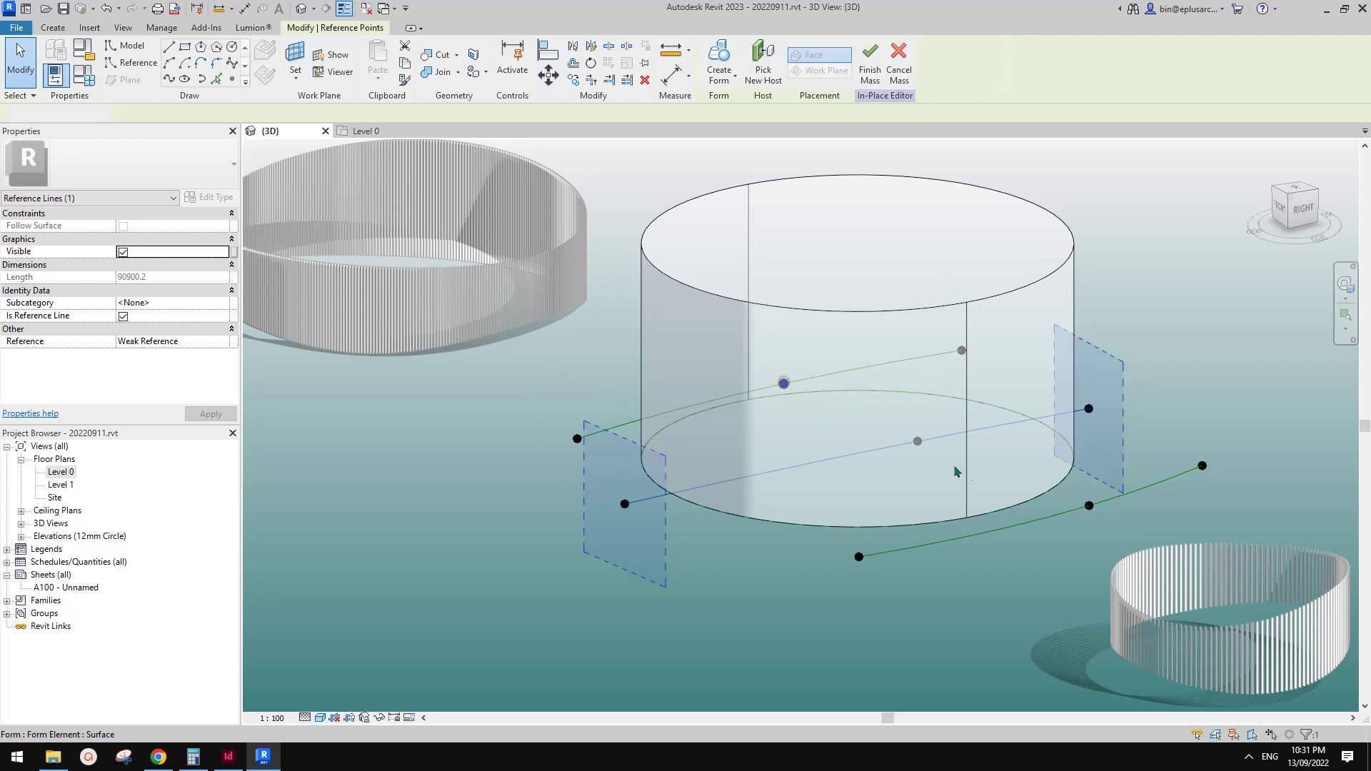
{"action": "left_click", "coordinate": [917, 442], "text": "ctrl"}
{"action": "left_click", "coordinate": [1088, 505], "text": "ctrl"}
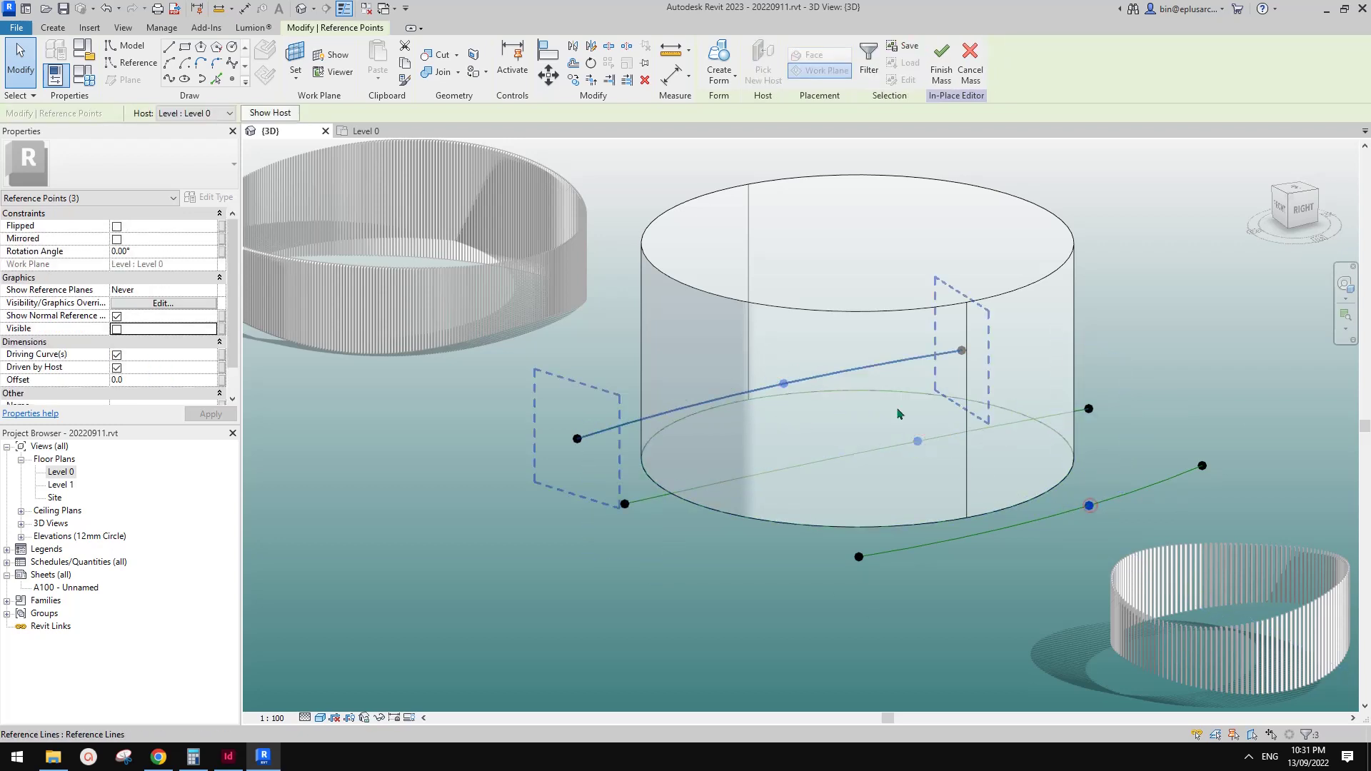
{"action": "left_click", "coordinate": [1315, 216]}
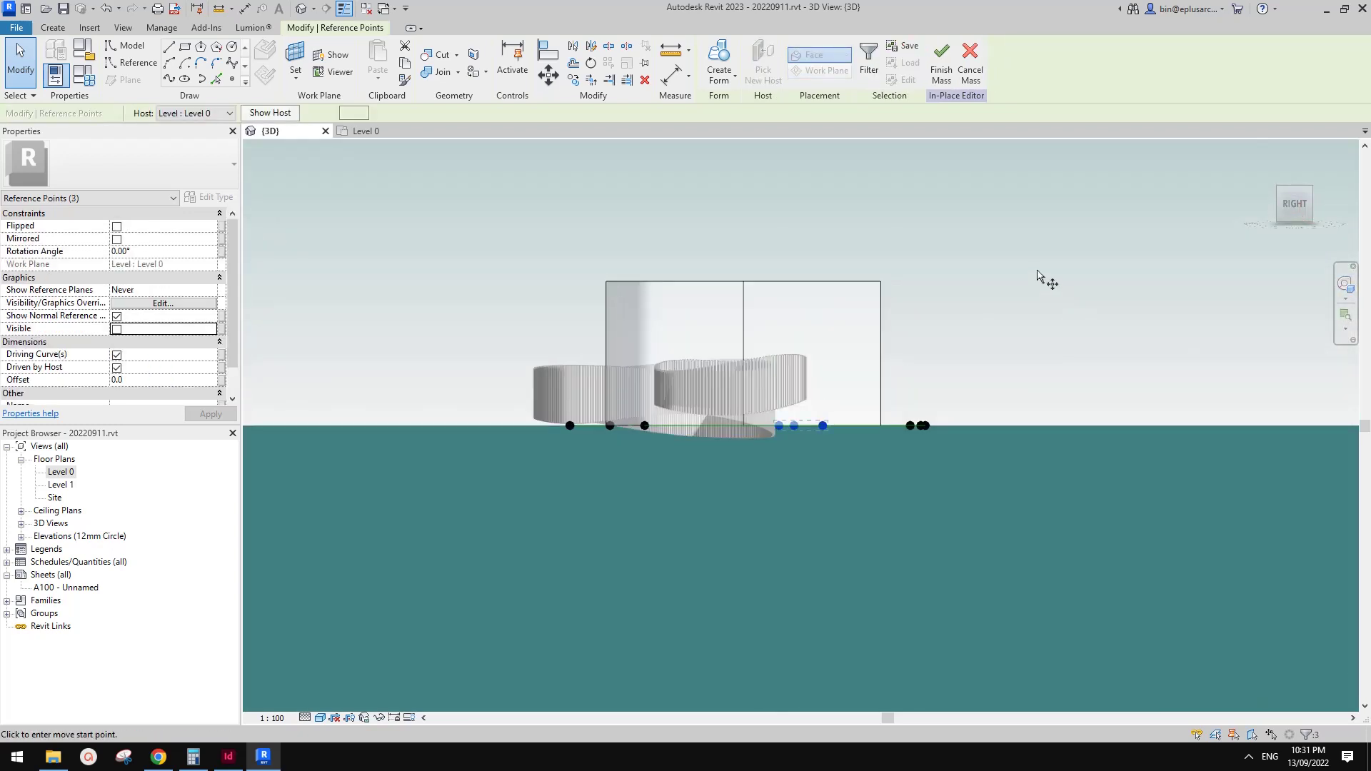
{"action": "left_click", "coordinate": [1037, 271]}
{"action": "left_click", "coordinate": [1038, 300]}
{"action": "scroll", "coordinate": [1038, 304], "scroll_direction": "down", "scroll_amount": 1}
{"action": "middle_click_drag", "start_coordinate": [924, 428], "coordinate": [922, 477], "text": "shift"}
{"action": "key", "text": "Escape"}
Create a spline through the endpoints of the curve nearest the smaller fin ring and the copied point beneath it.
{"action": "left_click", "coordinate": [966, 438]}
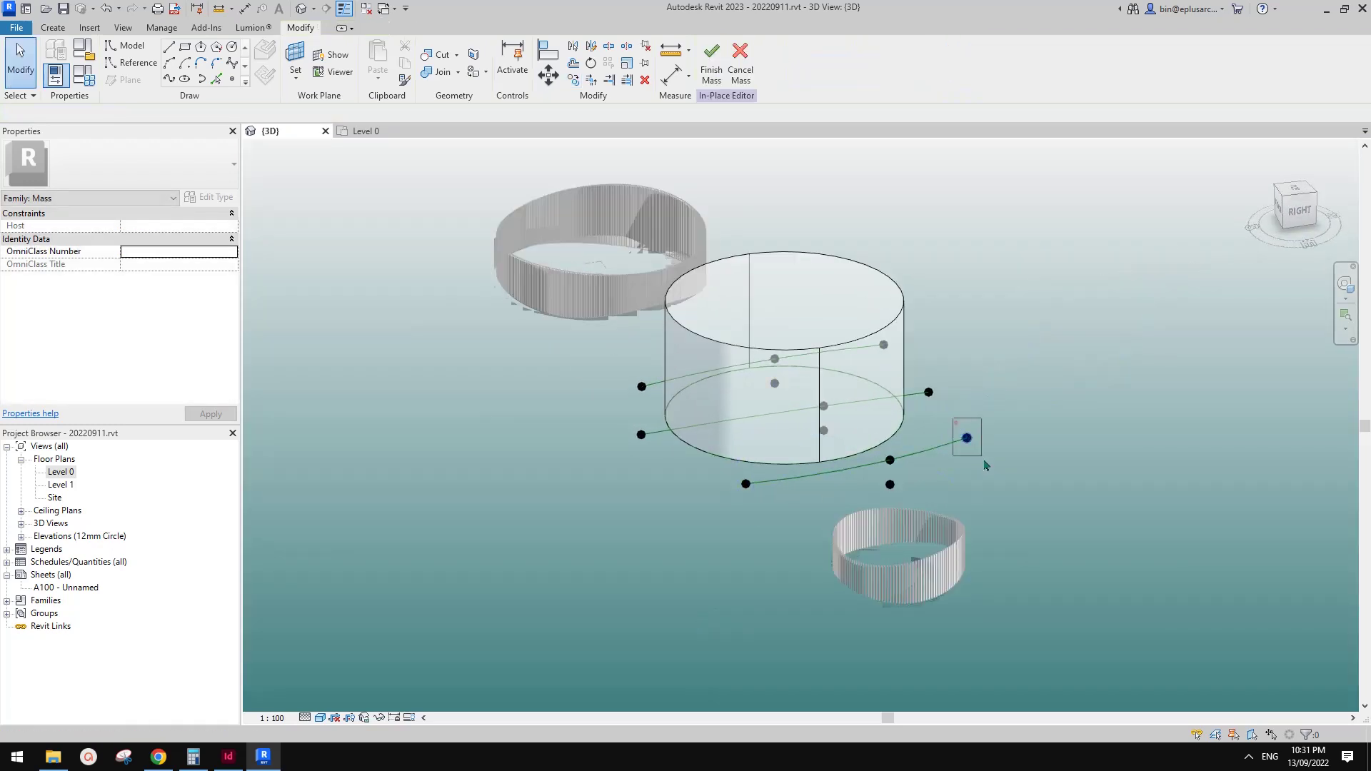
{"action": "left_click", "coordinate": [746, 484], "text": "ctrl"}
{"action": "left_click", "coordinate": [890, 484], "text": "ctrl"}
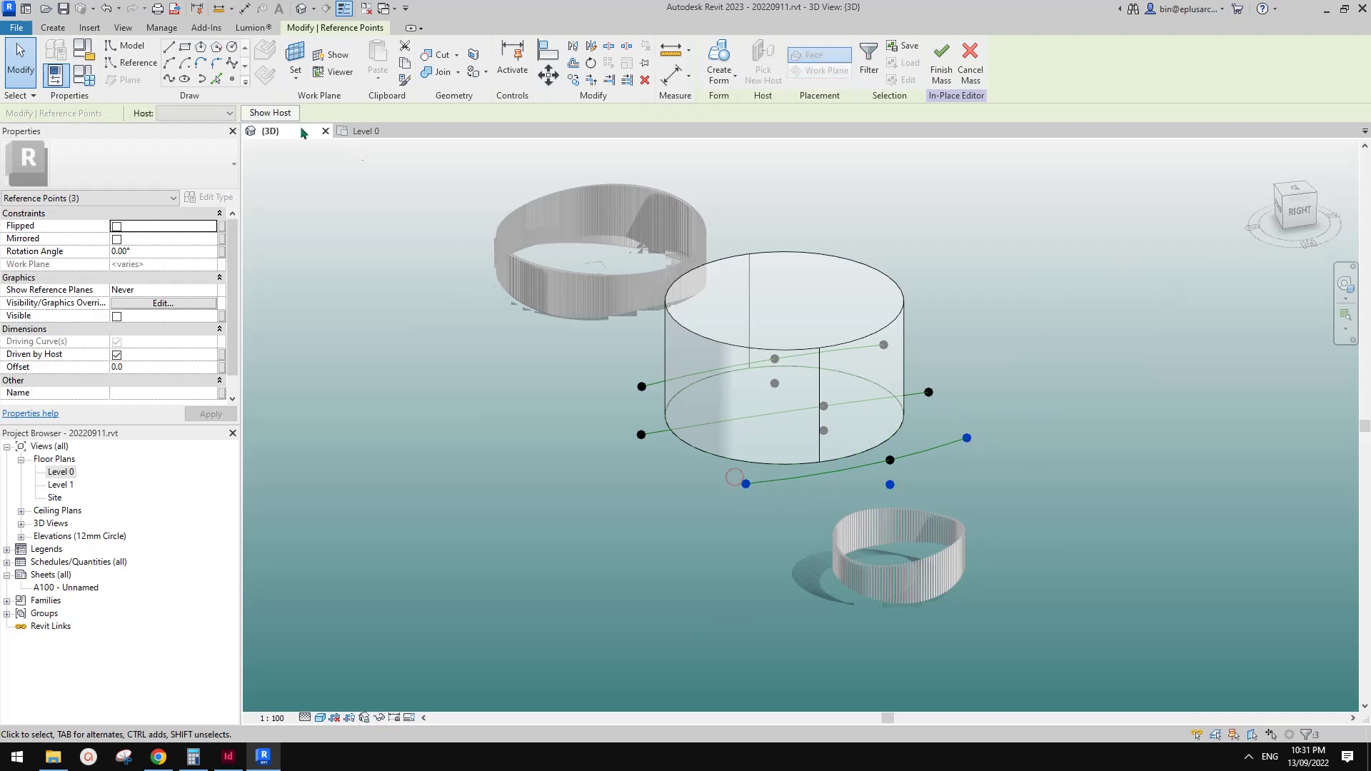
{"action": "left_click", "coordinate": [169, 79]}
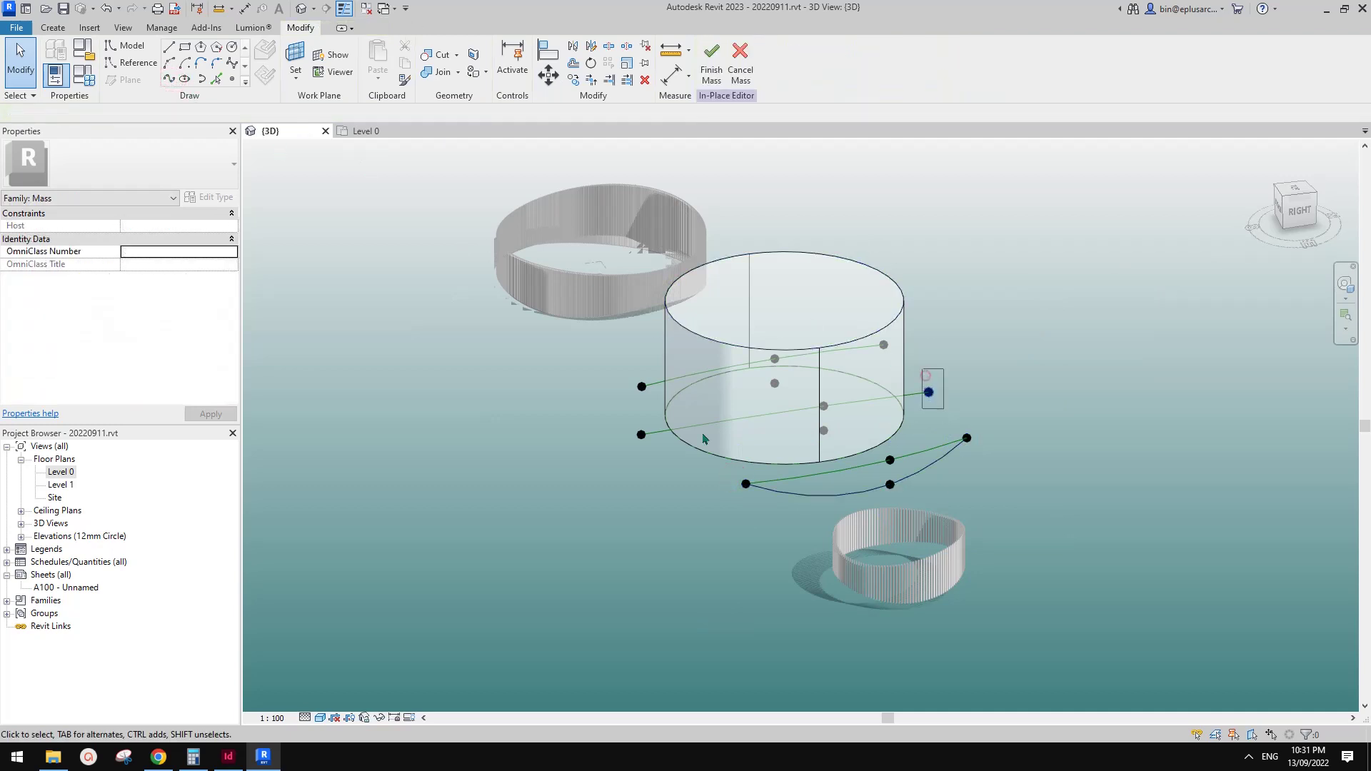
Create a spline through the middle curve's endpoints and the copied point beneath it.
{"action": "left_click", "coordinate": [928, 392]}
{"action": "left_click", "coordinate": [641, 434], "text": "ctrl"}
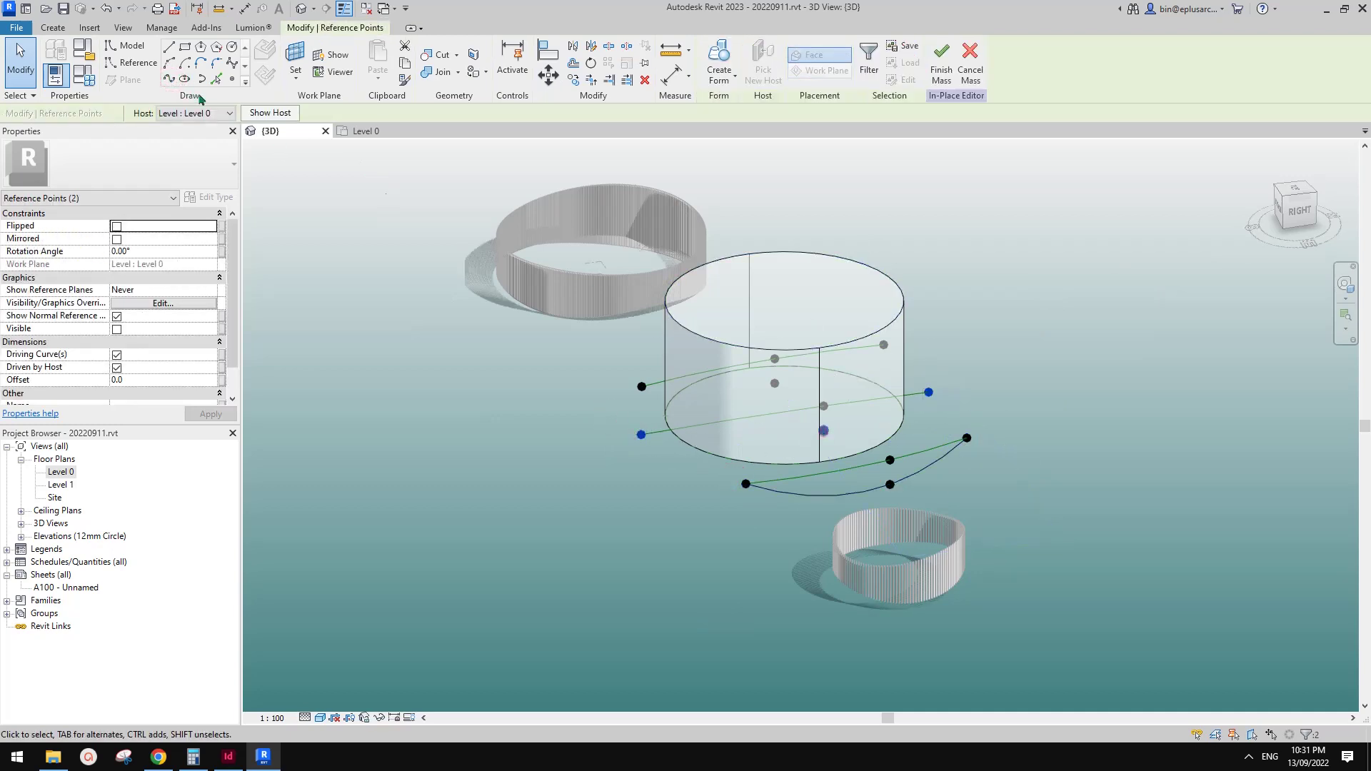
{"action": "left_click", "coordinate": [168, 79]}
{"action": "key", "text": "Escape"}
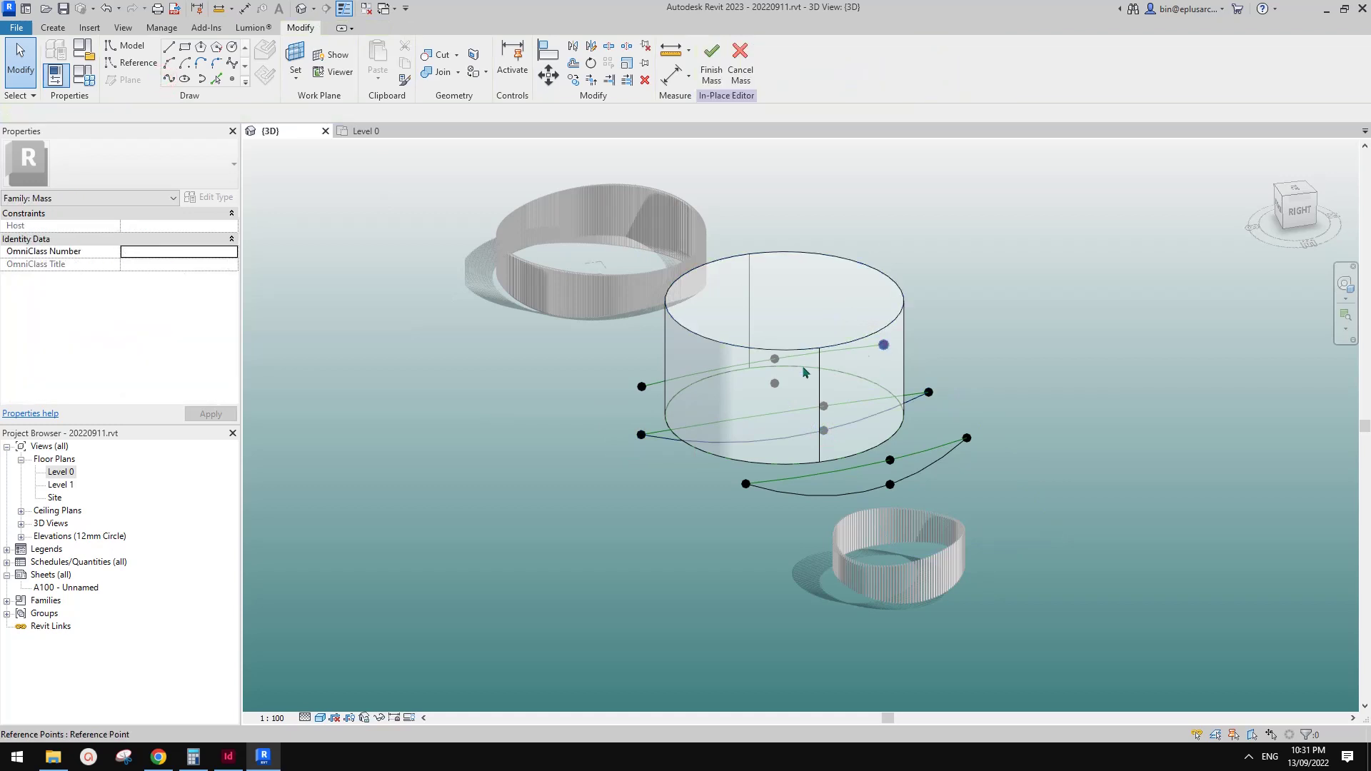
Create a spline through the endpoints of the curve facing the larger fin ring and its lower copied point.
{"action": "left_click", "coordinate": [775, 383]}
{"action": "left_click", "coordinate": [883, 345], "text": "ctrl"}
{"action": "left_click", "coordinate": [641, 386], "text": "ctrl"}
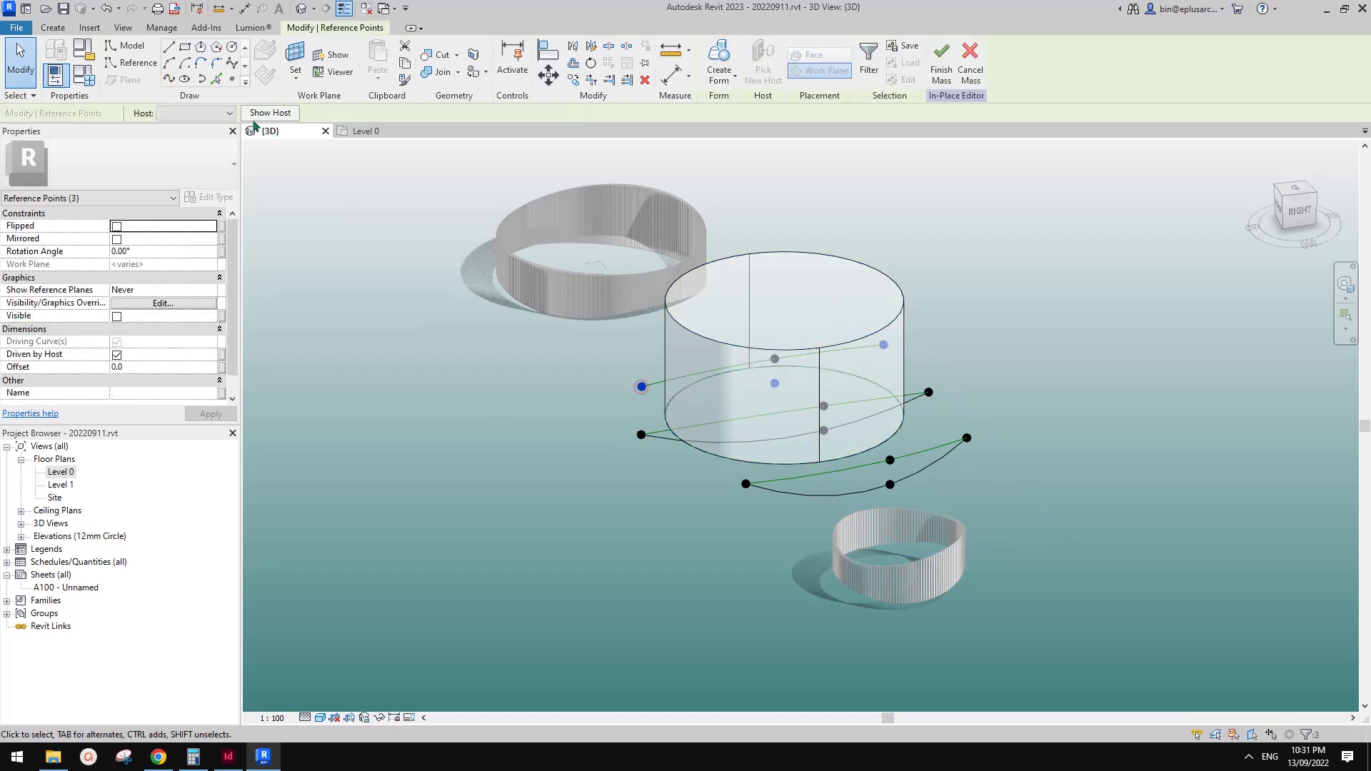
{"action": "left_click", "coordinate": [168, 79]}
{"action": "scroll", "coordinate": [881, 374], "scroll_direction": "up", "scroll_amount": 2}
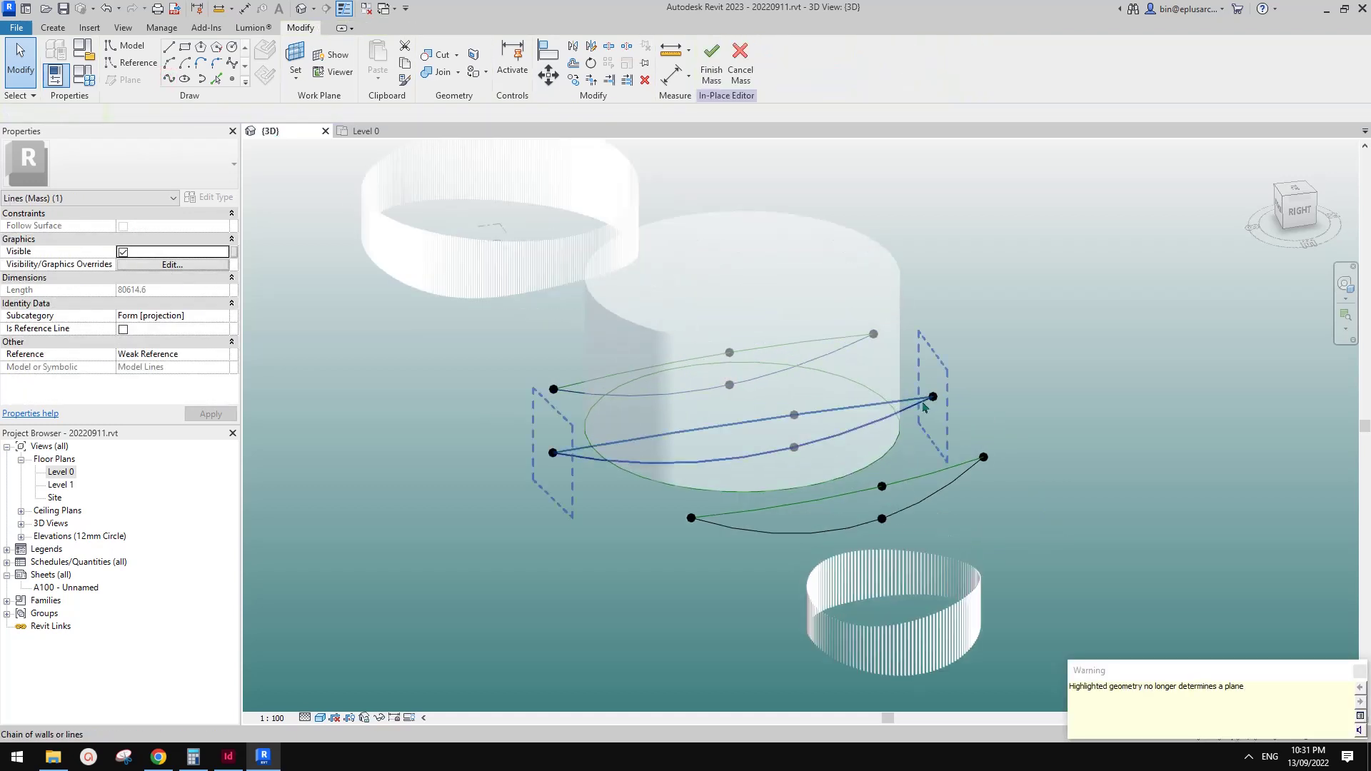
{"action": "key", "text": "Escape"}
Convert the three lower splines to reference lines and create a void form from all six profile curves.
{"action": "left_click", "coordinate": [857, 337]}
{"action": "left_click", "coordinate": [968, 472], "text": "ctrl"}
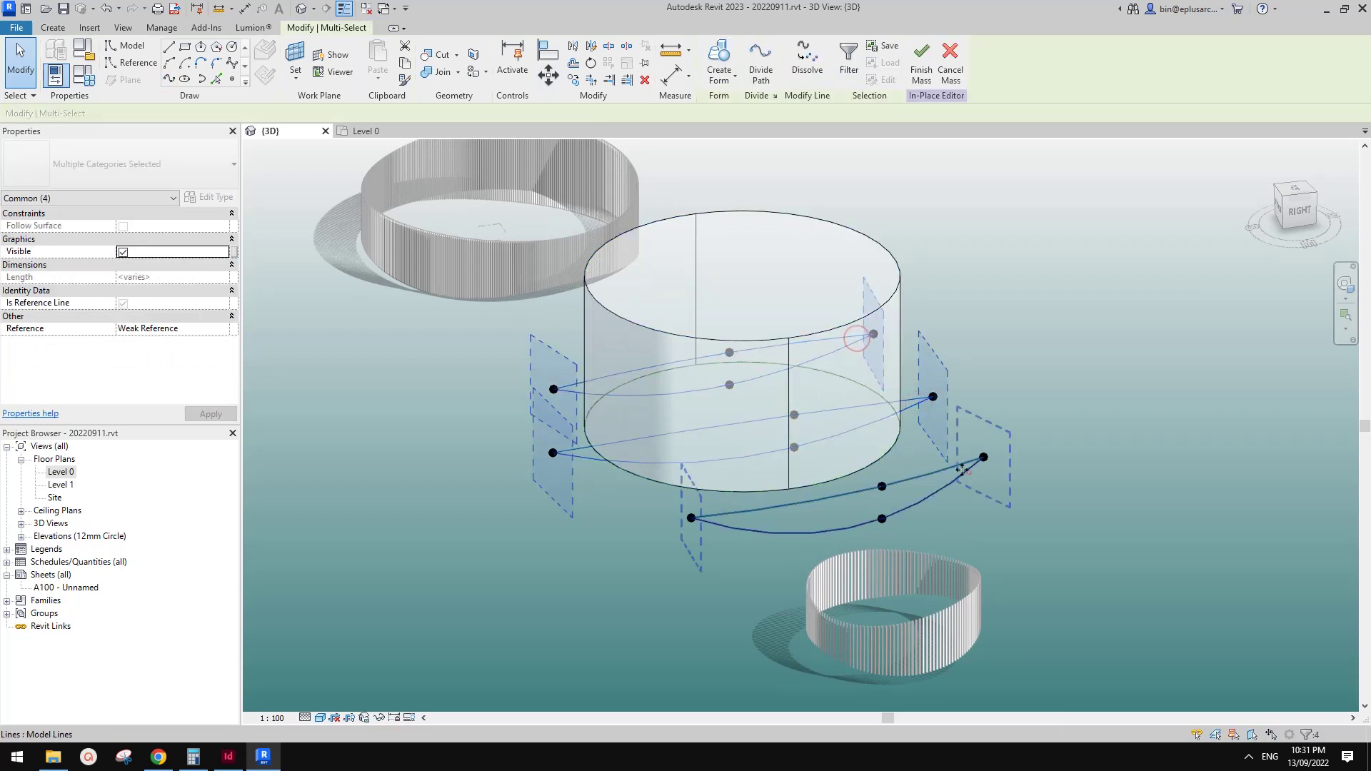
{"action": "left_click", "coordinate": [122, 304]}
{"action": "left_click", "coordinate": [718, 71]}
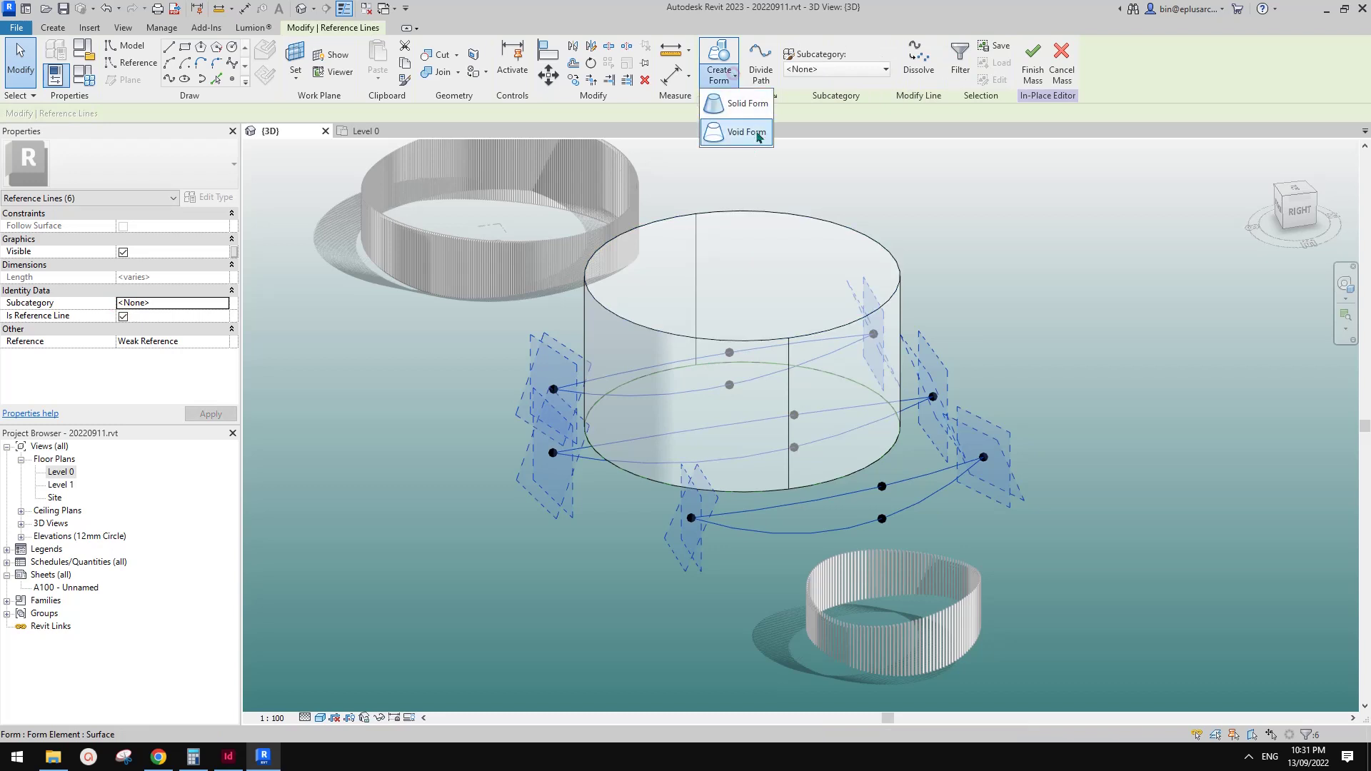
{"action": "left_click", "coordinate": [753, 133]}
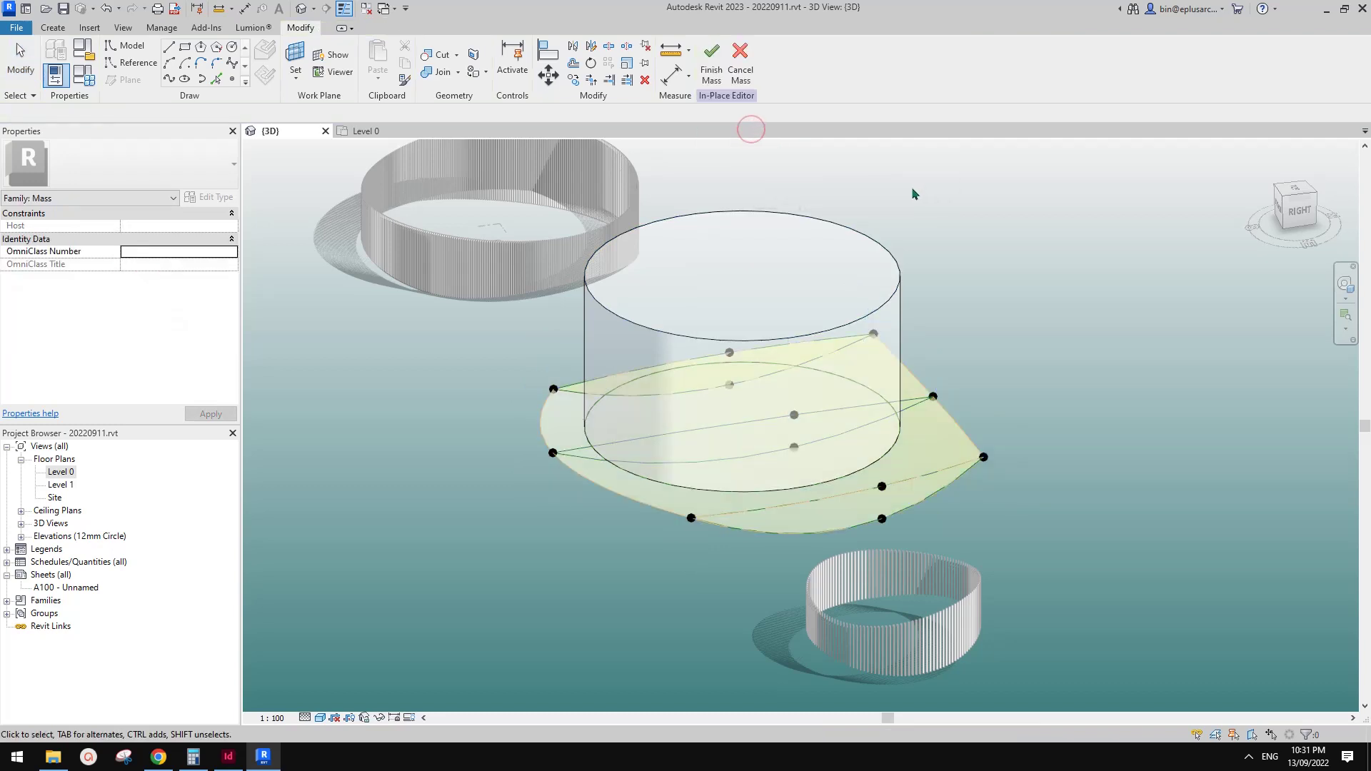
Raise the upper middle points of the void's profiles: the middle profile to an offset of about 5930, the one facing the larger ring to about 1754.
{"action": "middle_click_drag", "start_coordinate": [857, 372], "coordinate": [885, 407], "text": "shift"}
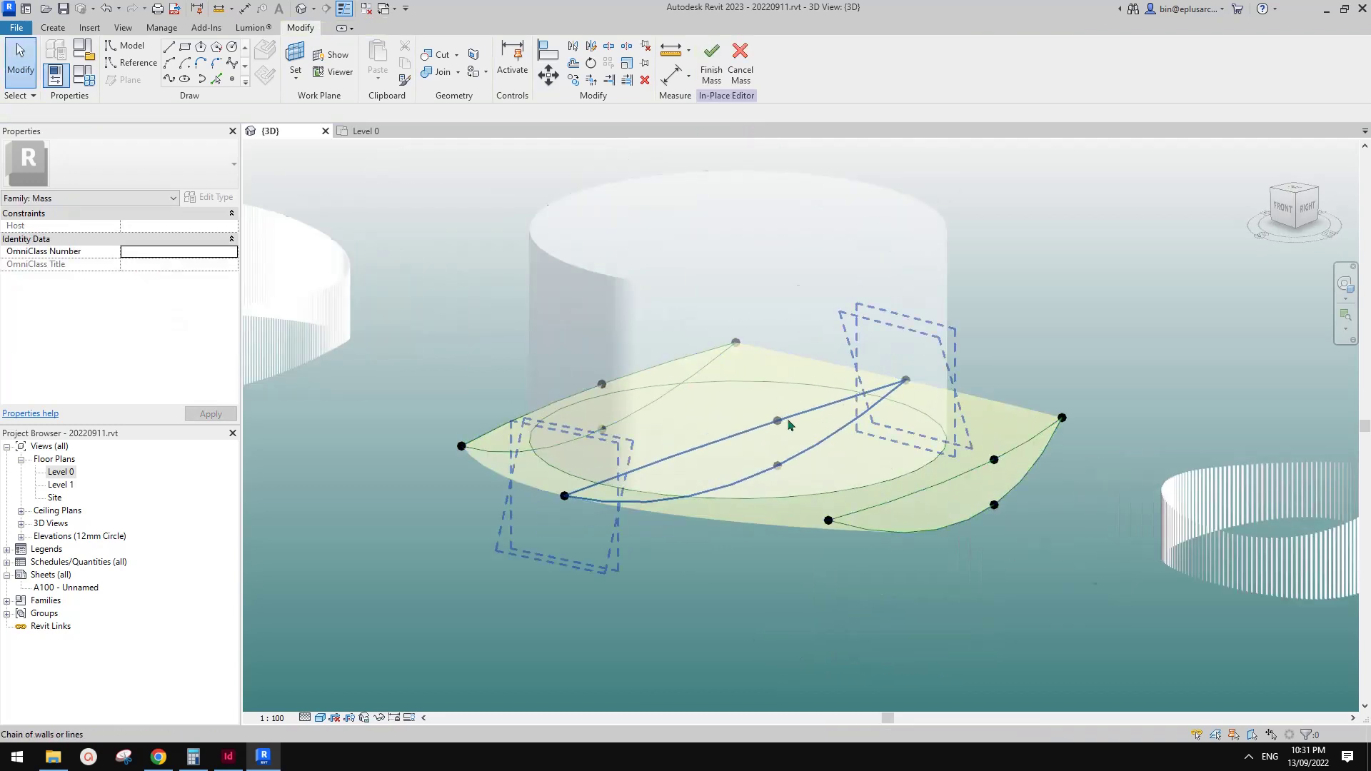
{"action": "left_click", "coordinate": [778, 422]}
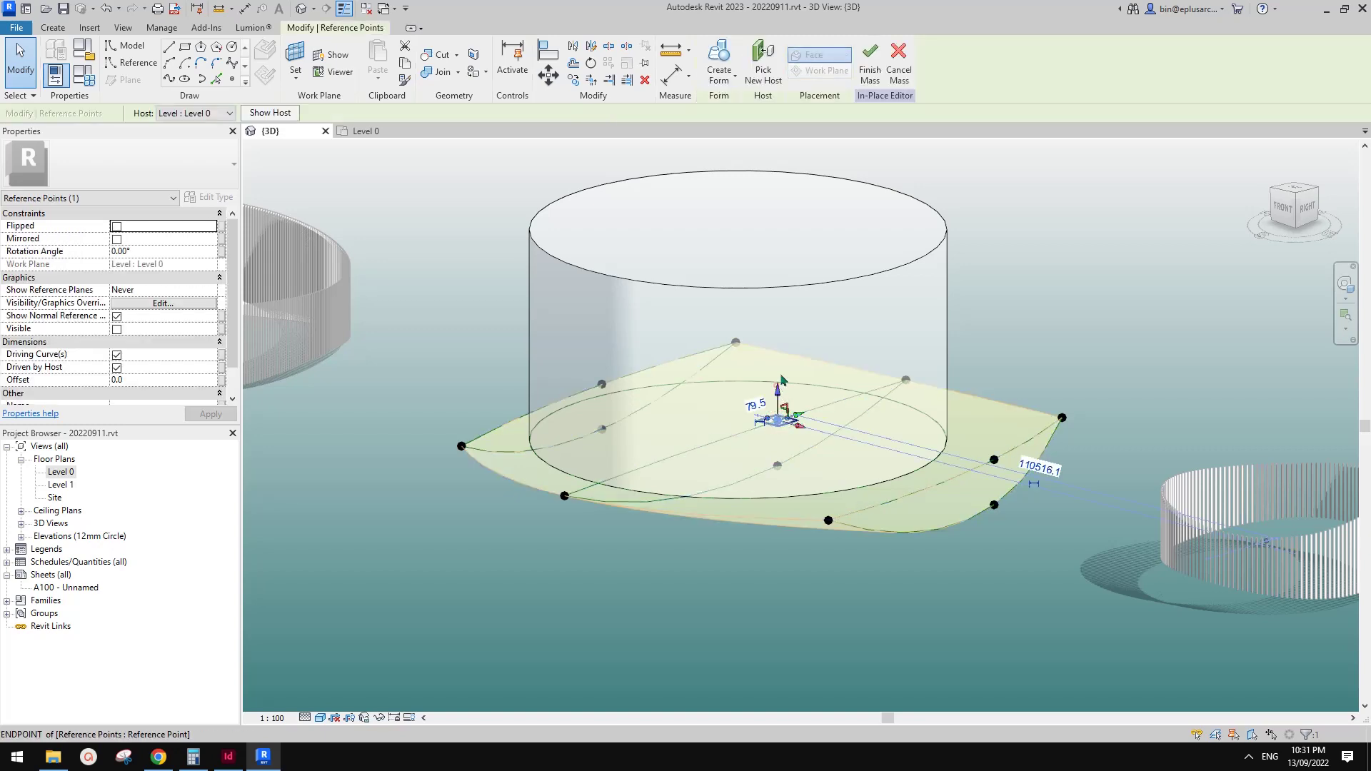
{"action": "left_click_drag", "start_coordinate": [781, 379], "coordinate": [852, 405]}
{"action": "middle_click_drag", "start_coordinate": [874, 419], "coordinate": [927, 289], "text": "shift"}
{"action": "middle_click_drag", "start_coordinate": [804, 388], "coordinate": [785, 377], "text": "shift"}
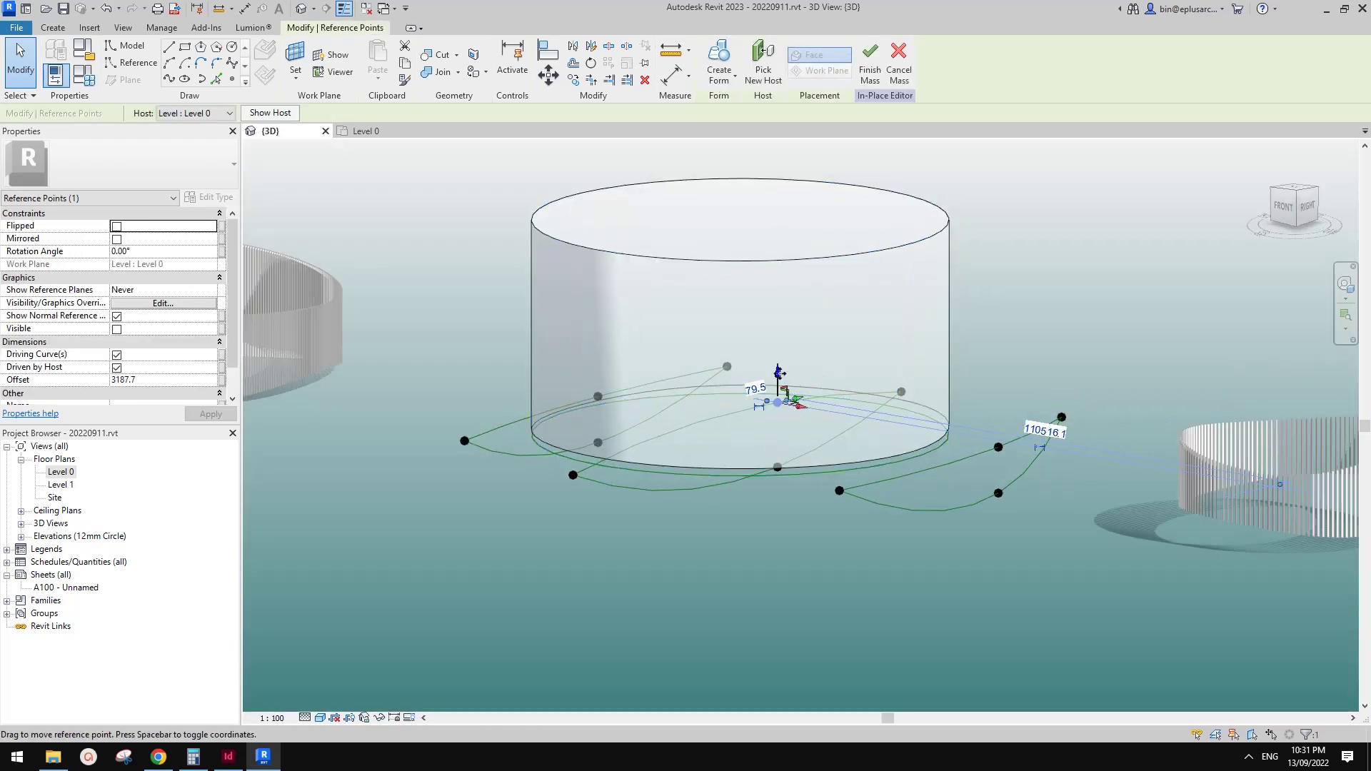
{"action": "left_click_drag", "start_coordinate": [782, 357], "coordinate": [781, 341]}
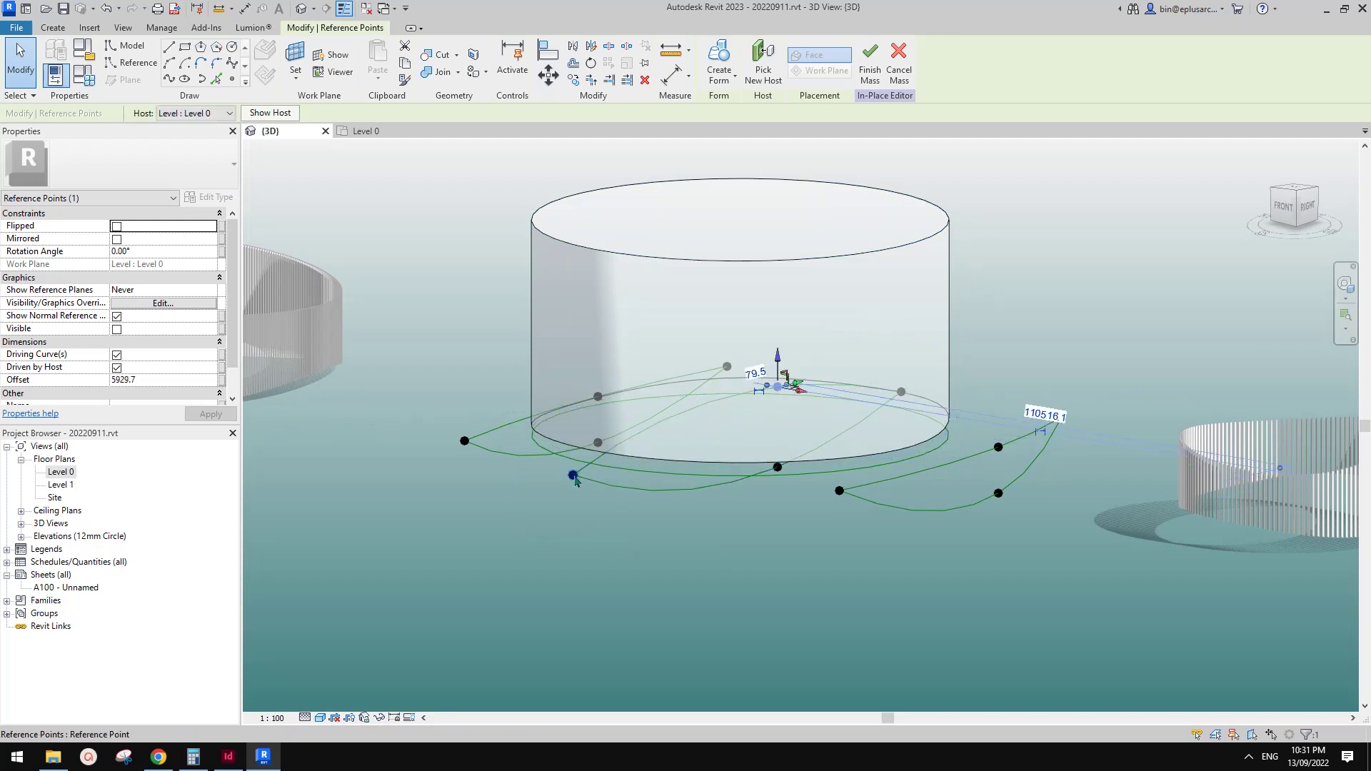
{"action": "key", "text": "Escape"}
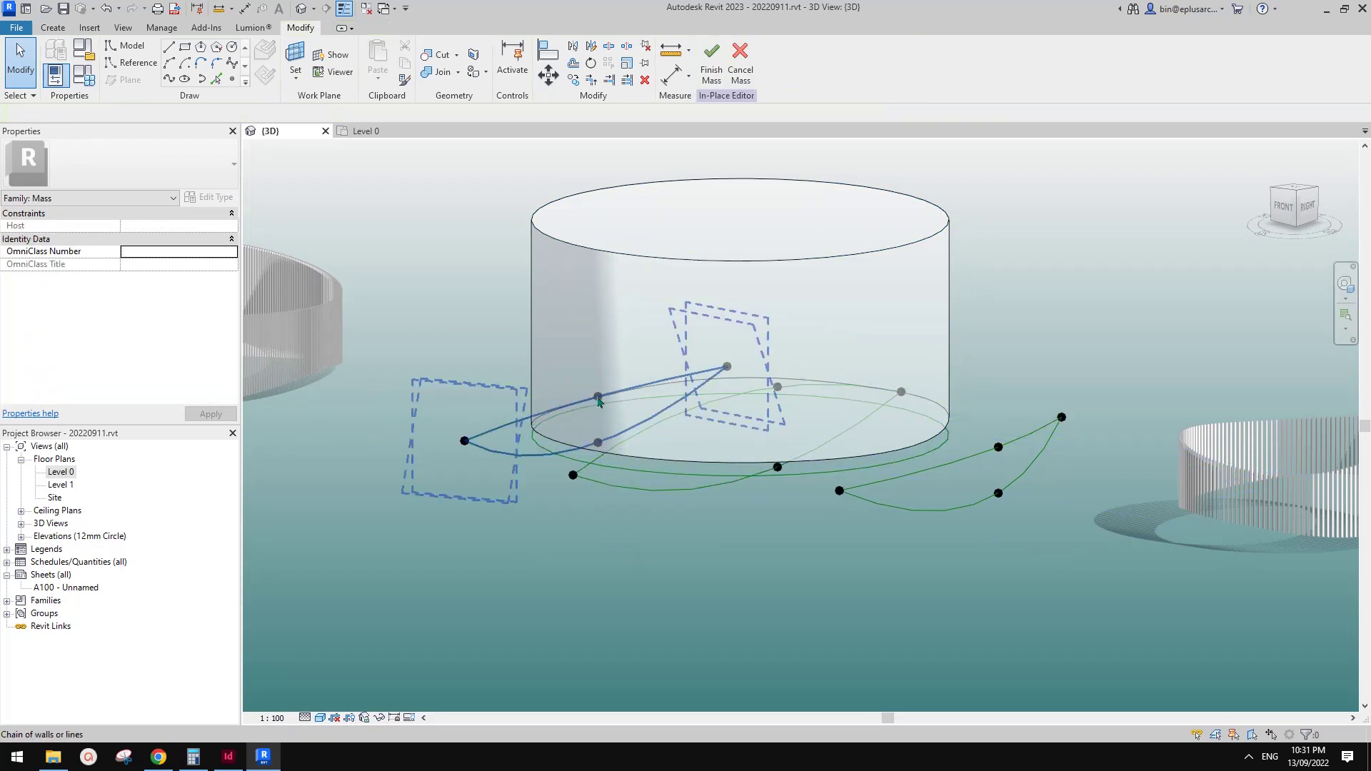
{"action": "left_click", "coordinate": [597, 397]}
{"action": "middle_click_drag", "start_coordinate": [599, 401], "coordinate": [625, 404], "text": "shift"}
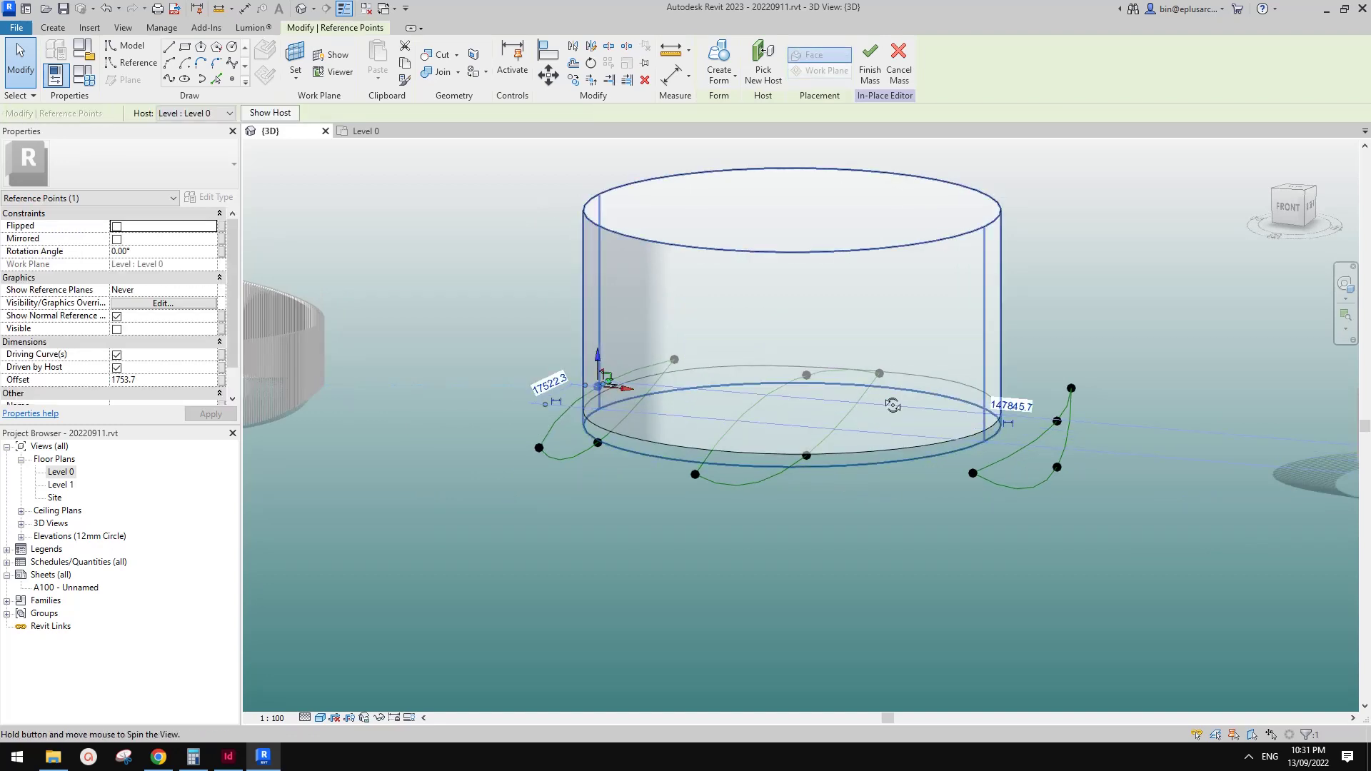
Raise the middle profile's front endpoint to an offset of about 5510, and raise the back endpoint of the profile nearest the smaller ring.
{"action": "left_click", "coordinate": [696, 472]}
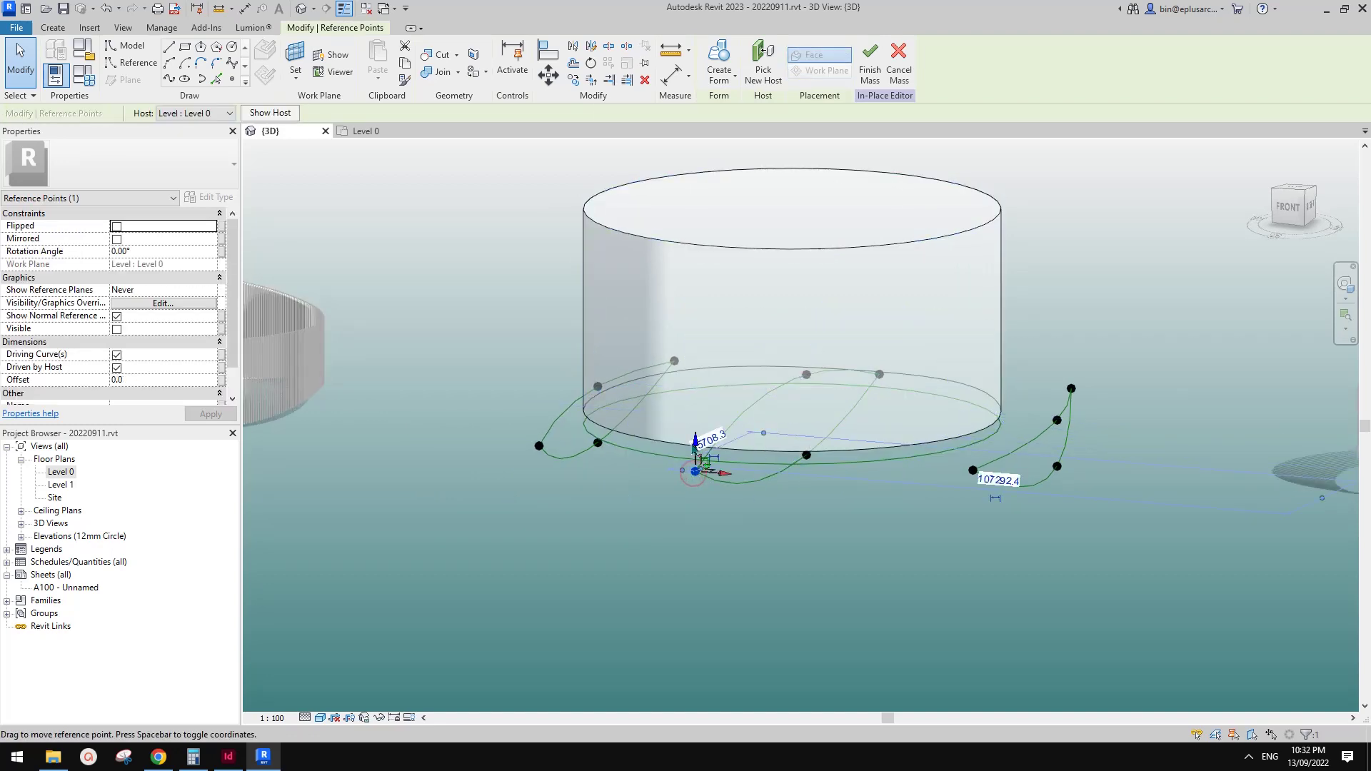
{"action": "middle_click_drag", "start_coordinate": [958, 407], "coordinate": [1226, 428], "text": "shift"}
{"action": "key", "text": "Escape"}
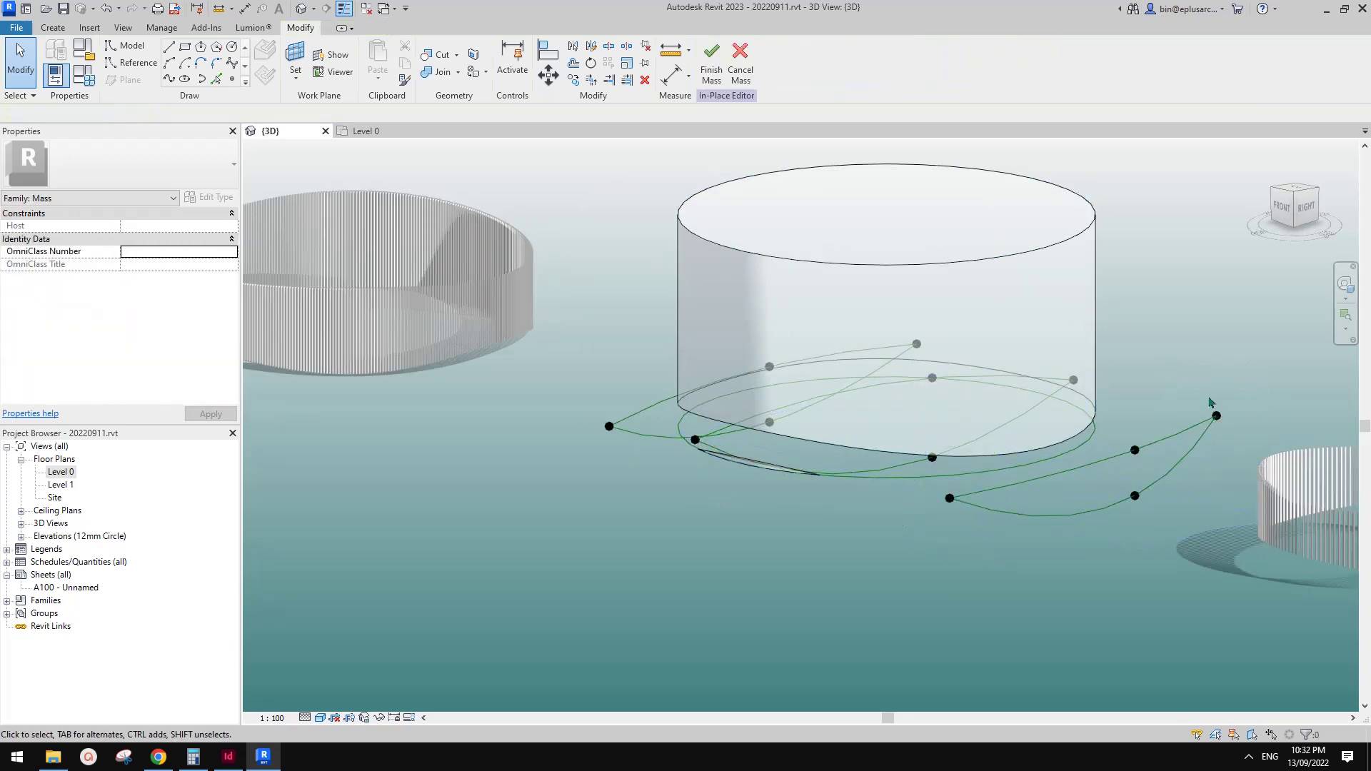
{"action": "left_click", "coordinate": [1217, 417]}
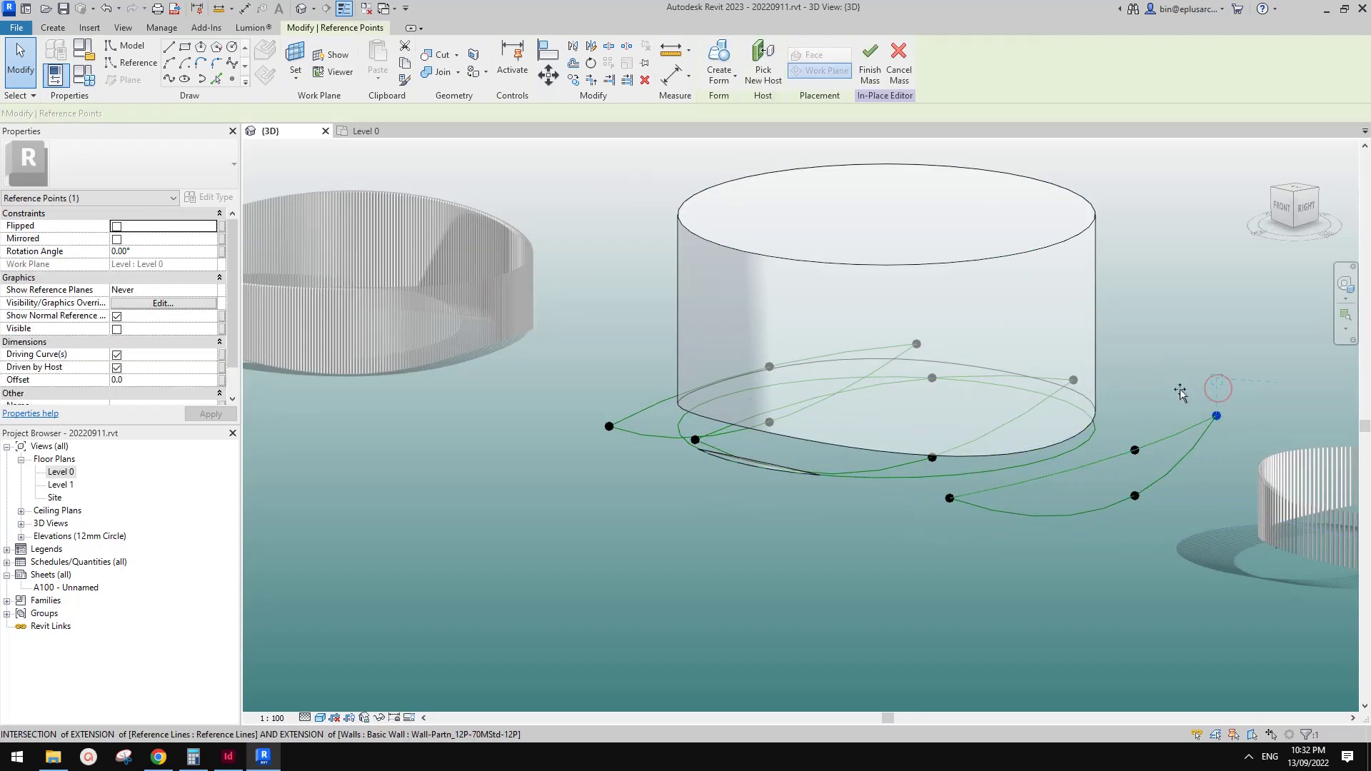
{"action": "key", "text": "Escape"}
Move the middle profile's front endpoint horizontally outward, away from the cylinder.
{"action": "middle_click_drag", "start_coordinate": [1108, 379], "coordinate": [1133, 482], "text": "shift"}
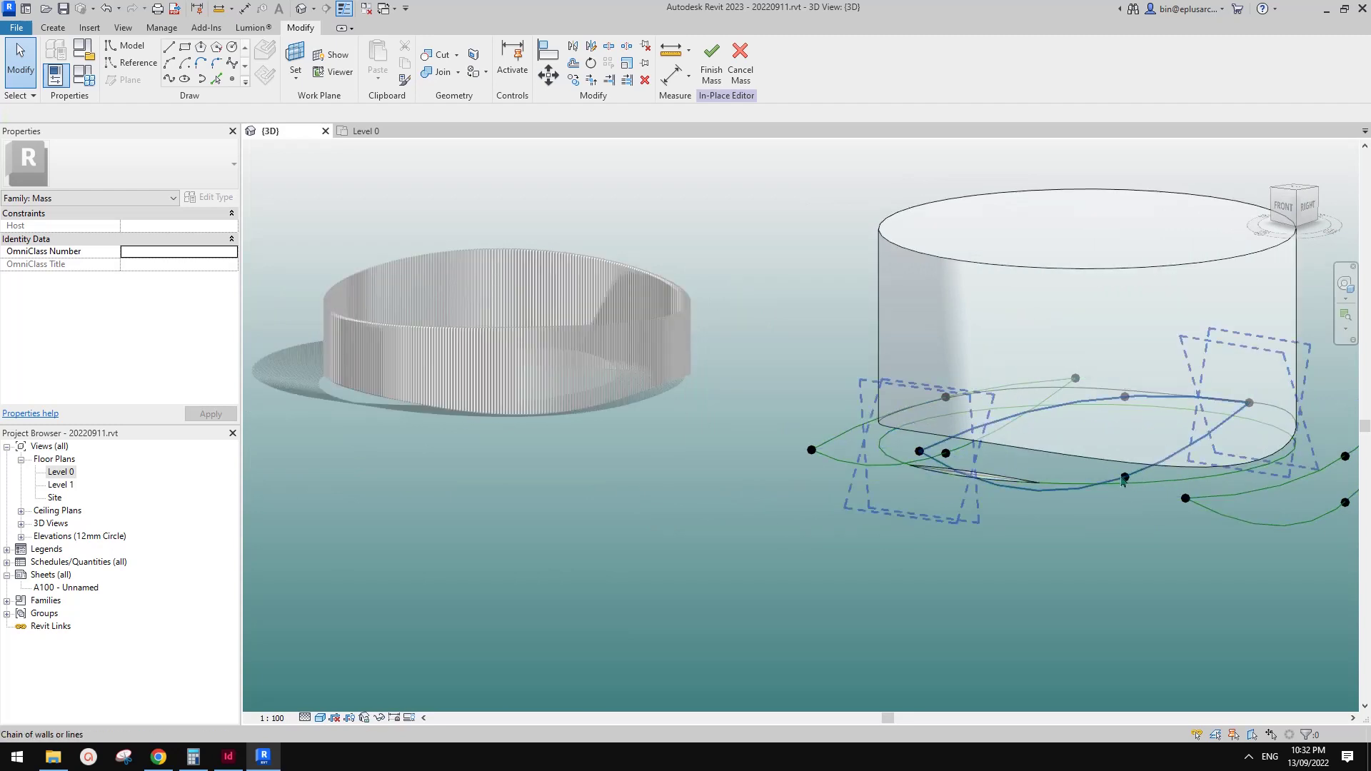
{"action": "left_click", "coordinate": [919, 451]}
{"action": "middle_click_drag", "start_coordinate": [998, 463], "coordinate": [821, 529], "text": "shift"}
{"action": "left_click_drag", "start_coordinate": [921, 450], "coordinate": [868, 455]}
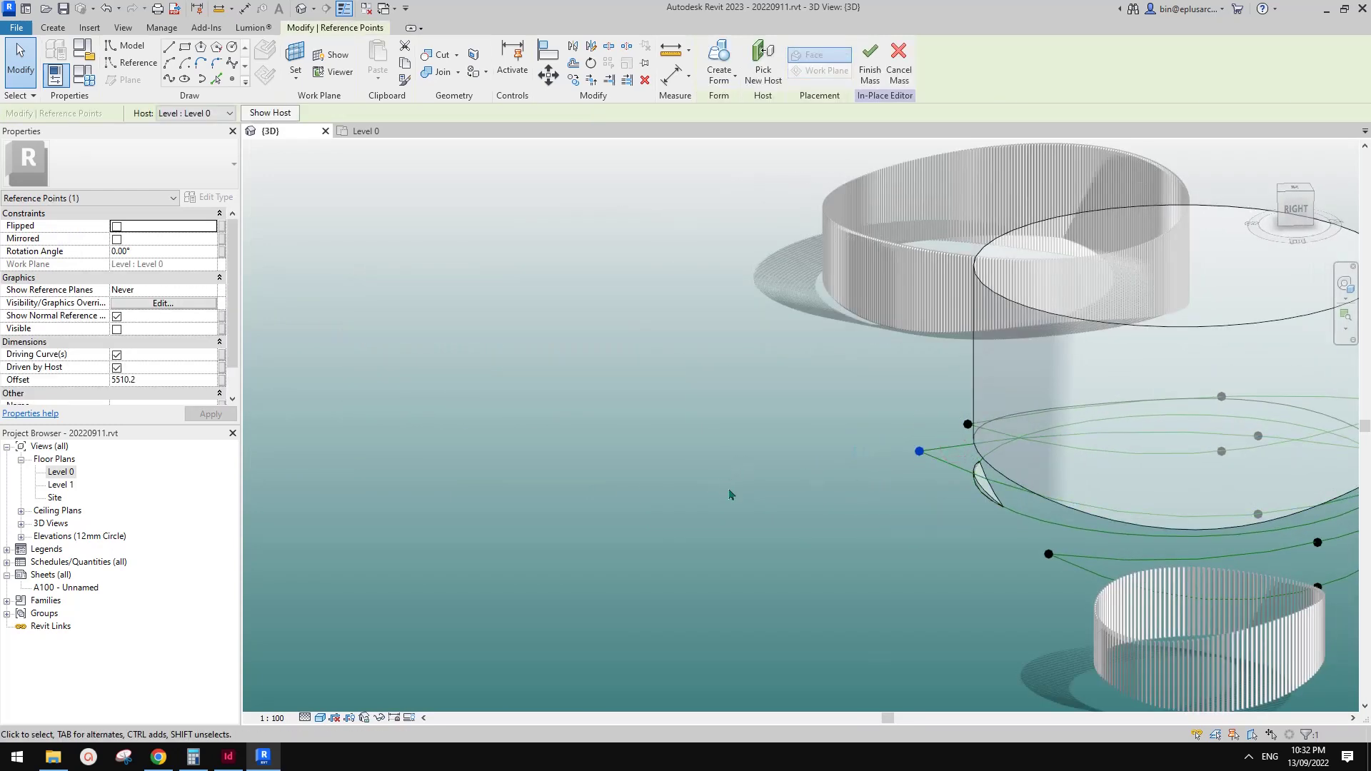
{"action": "middle_click_drag", "start_coordinate": [786, 472], "coordinate": [1142, 550], "text": "shift"}
{"action": "key", "text": "Escape"}
{"action": "scroll", "coordinate": [575, 431], "scroll_direction": "down", "scroll_amount": 1}
{"action": "middle_click_drag", "start_coordinate": [663, 457], "coordinate": [896, 490]}
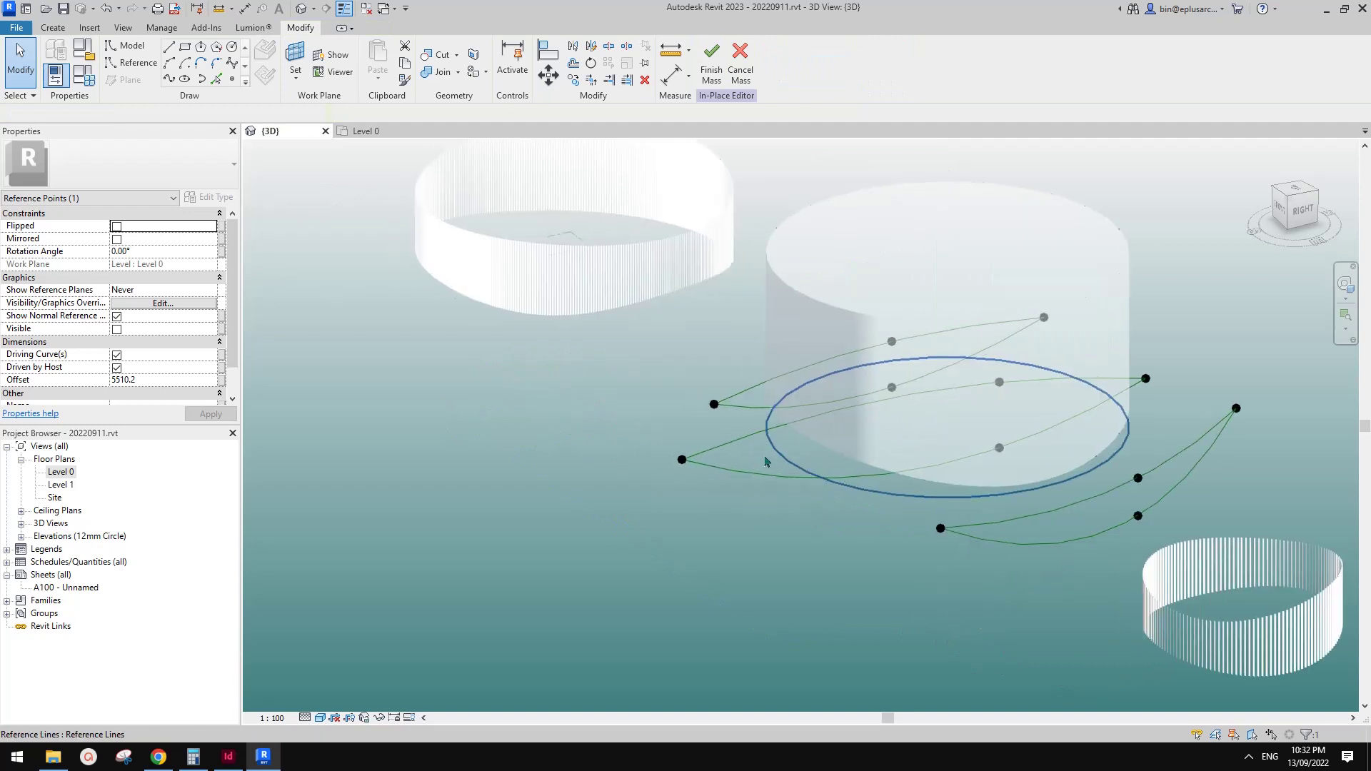
Copy the six profile curves of the lower void vertically upward by about 39000 to the top of the cylinder.
{"action": "middle_click_drag", "start_coordinate": [764, 462], "coordinate": [1041, 375], "text": "shift"}
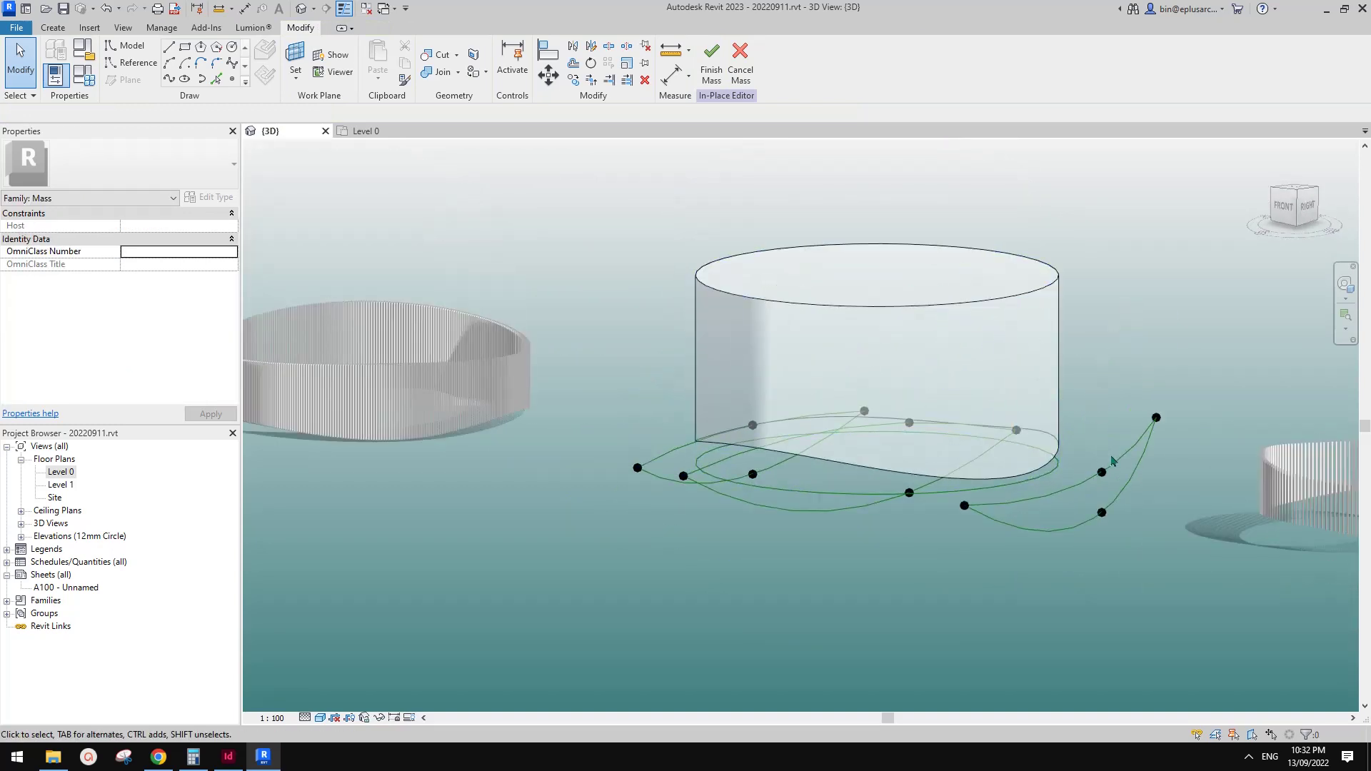
{"action": "left_click", "coordinate": [1074, 491]}
{"action": "left_click", "coordinate": [820, 509], "text": "ctrl"}
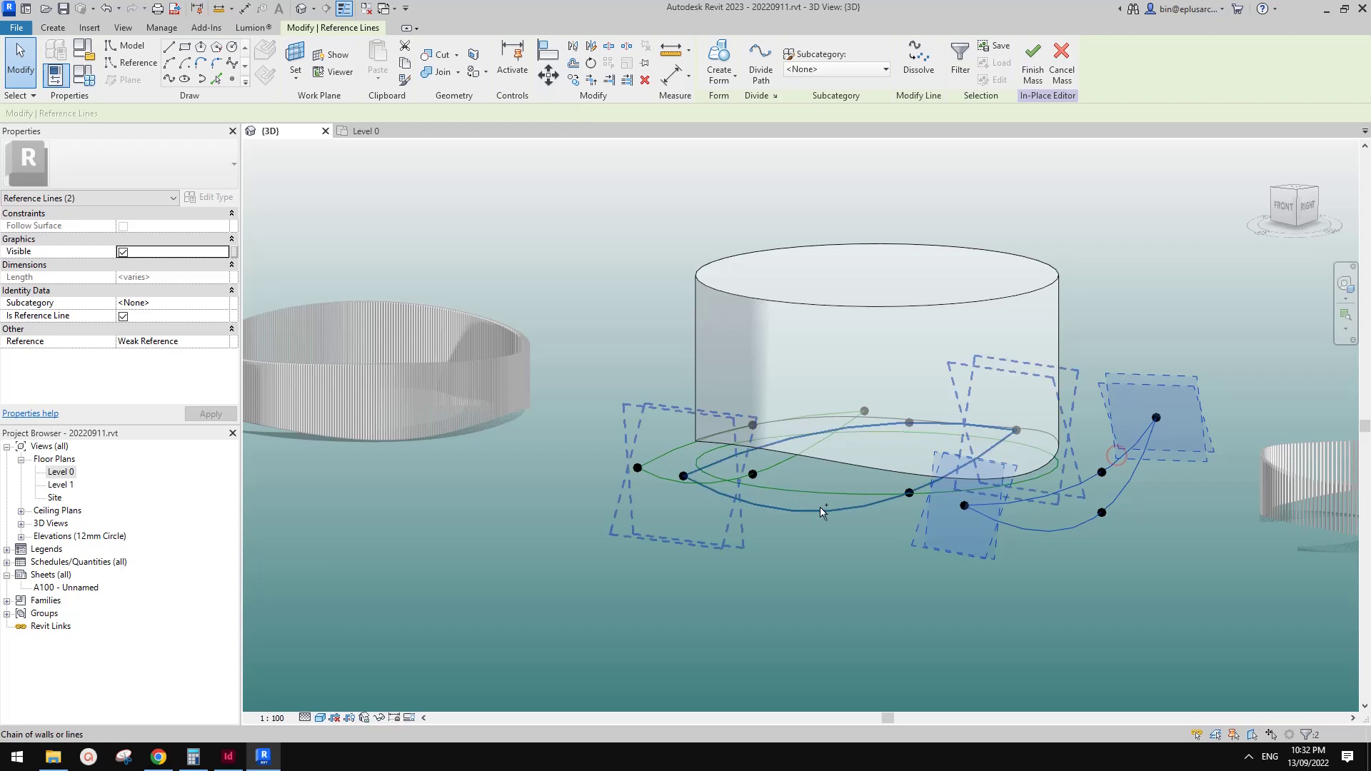
{"action": "left_click", "coordinate": [669, 480], "text": "ctrl"}
{"action": "left_click", "coordinate": [1308, 207]}
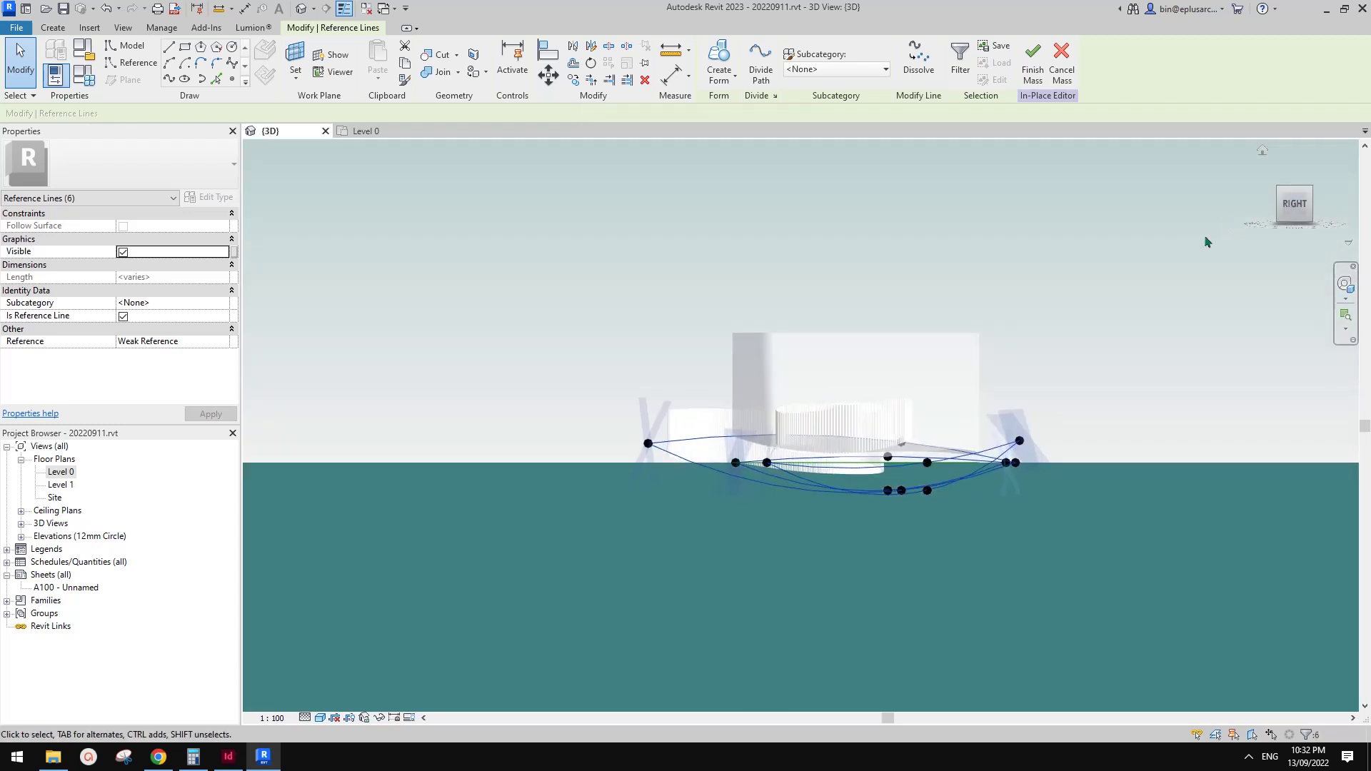
{"action": "key", "text": "m"}
{"action": "key", "text": "v"}
{"action": "left_click", "coordinate": [850, 429]}
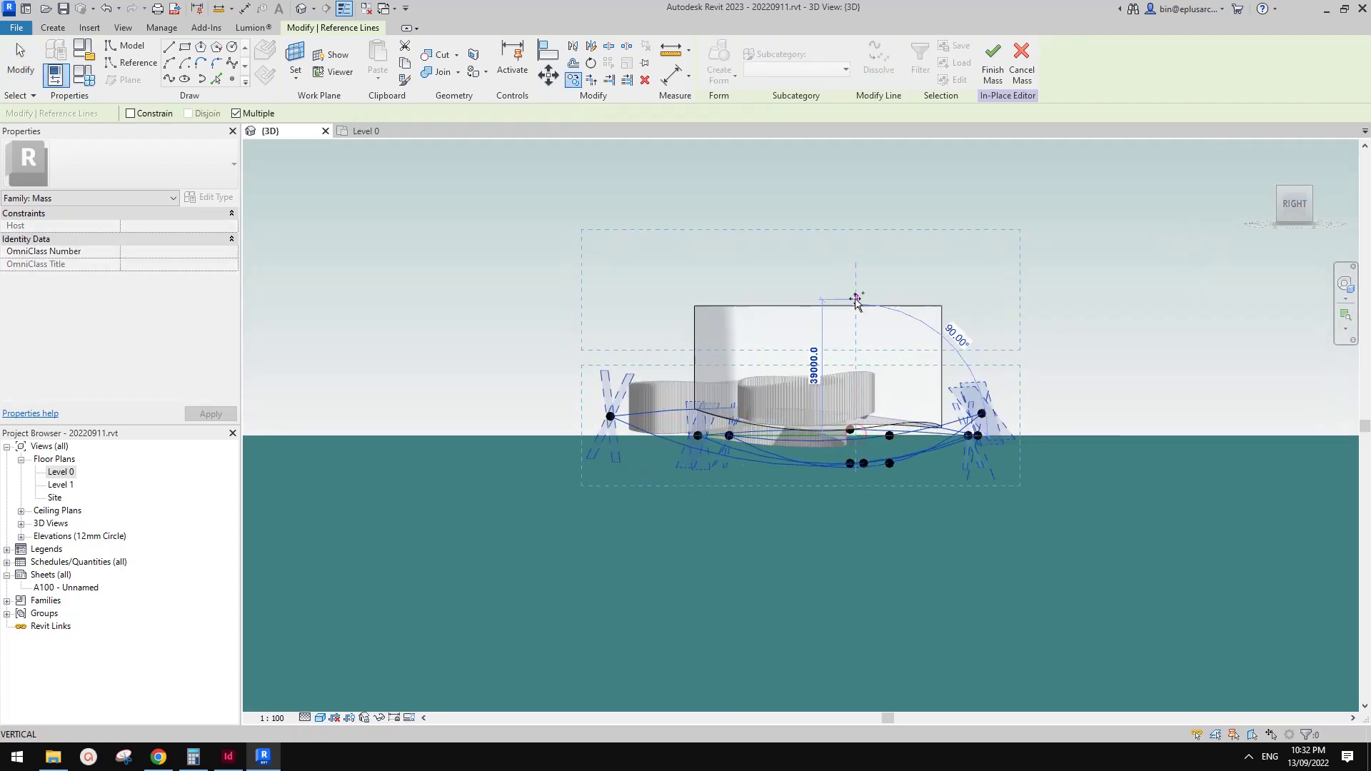
{"action": "left_click", "coordinate": [856, 305]}
{"action": "middle_click_drag", "start_coordinate": [915, 309], "coordinate": [946, 560], "text": "shift"}
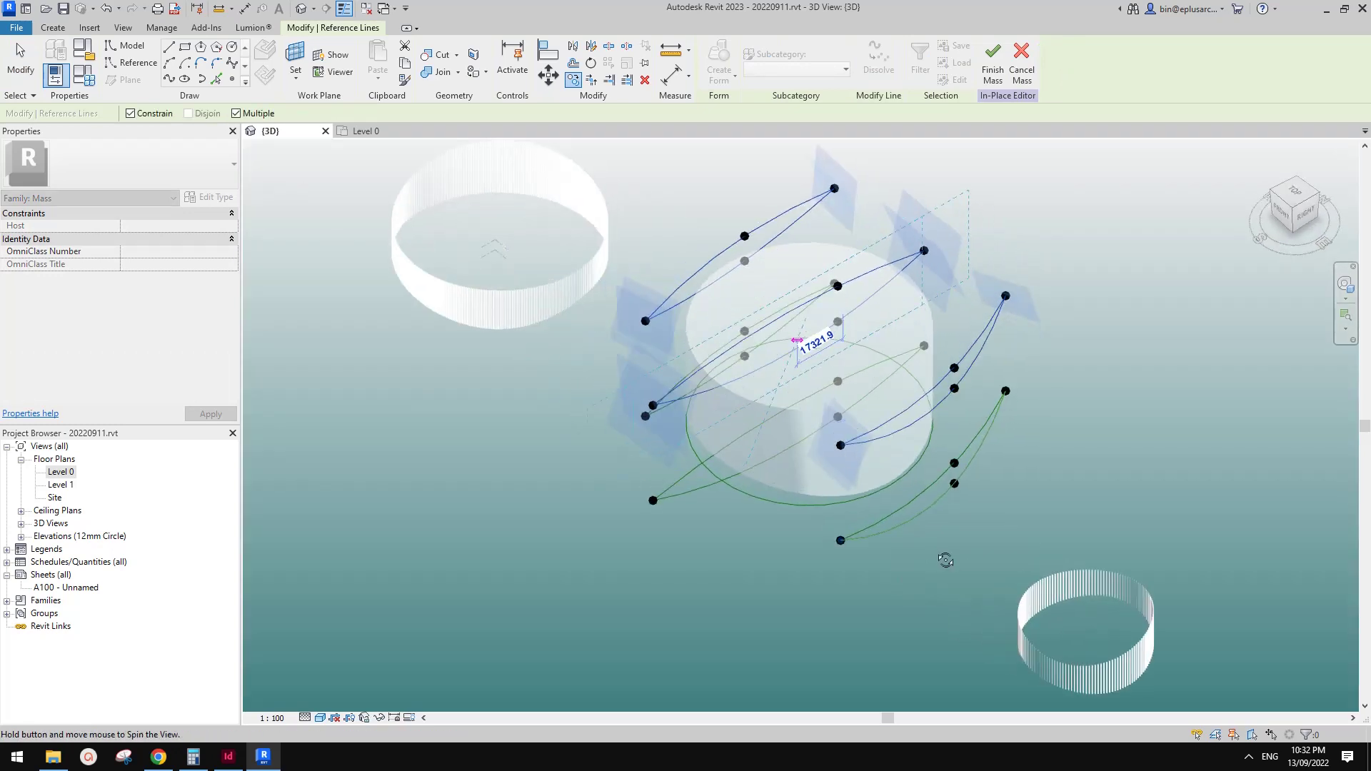
{"action": "left_click", "coordinate": [920, 376]}
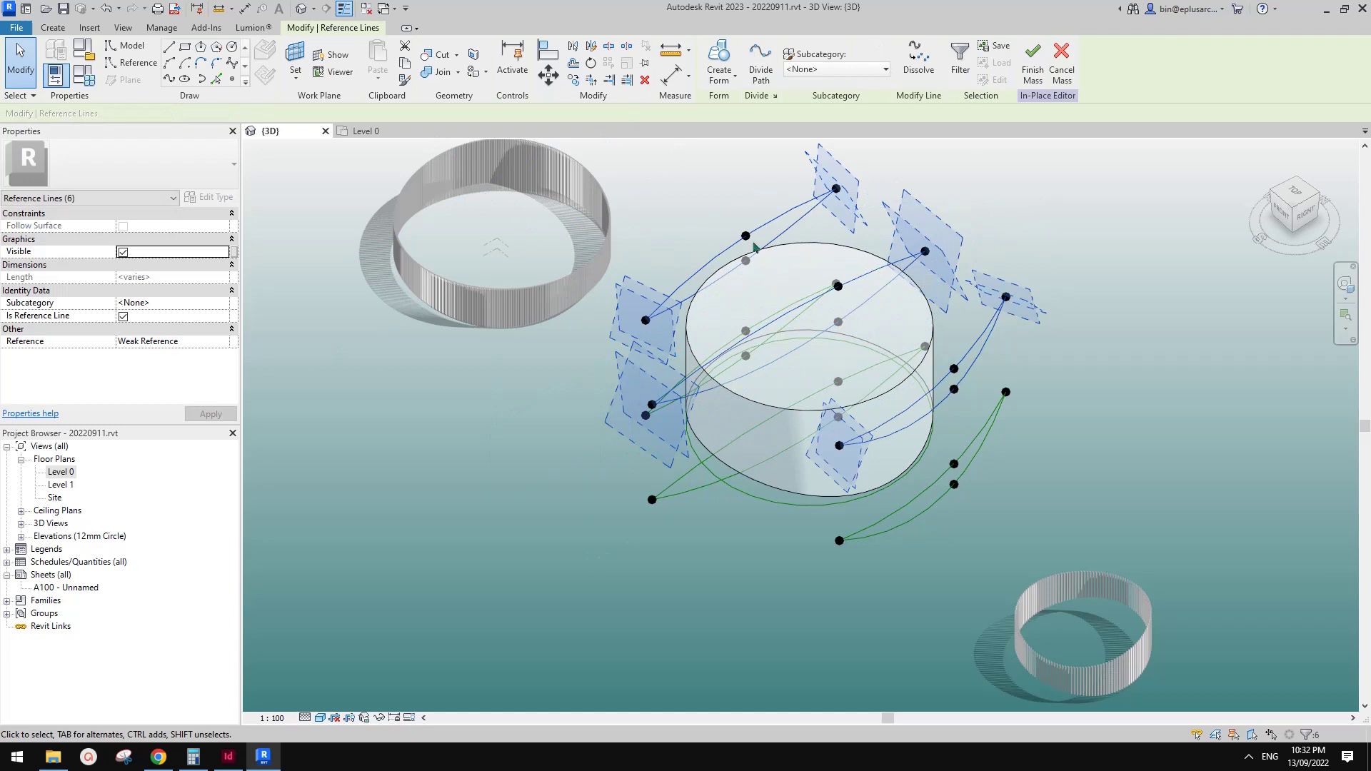
{"action": "middle_click_drag", "start_coordinate": [724, 277], "coordinate": [708, 283]}
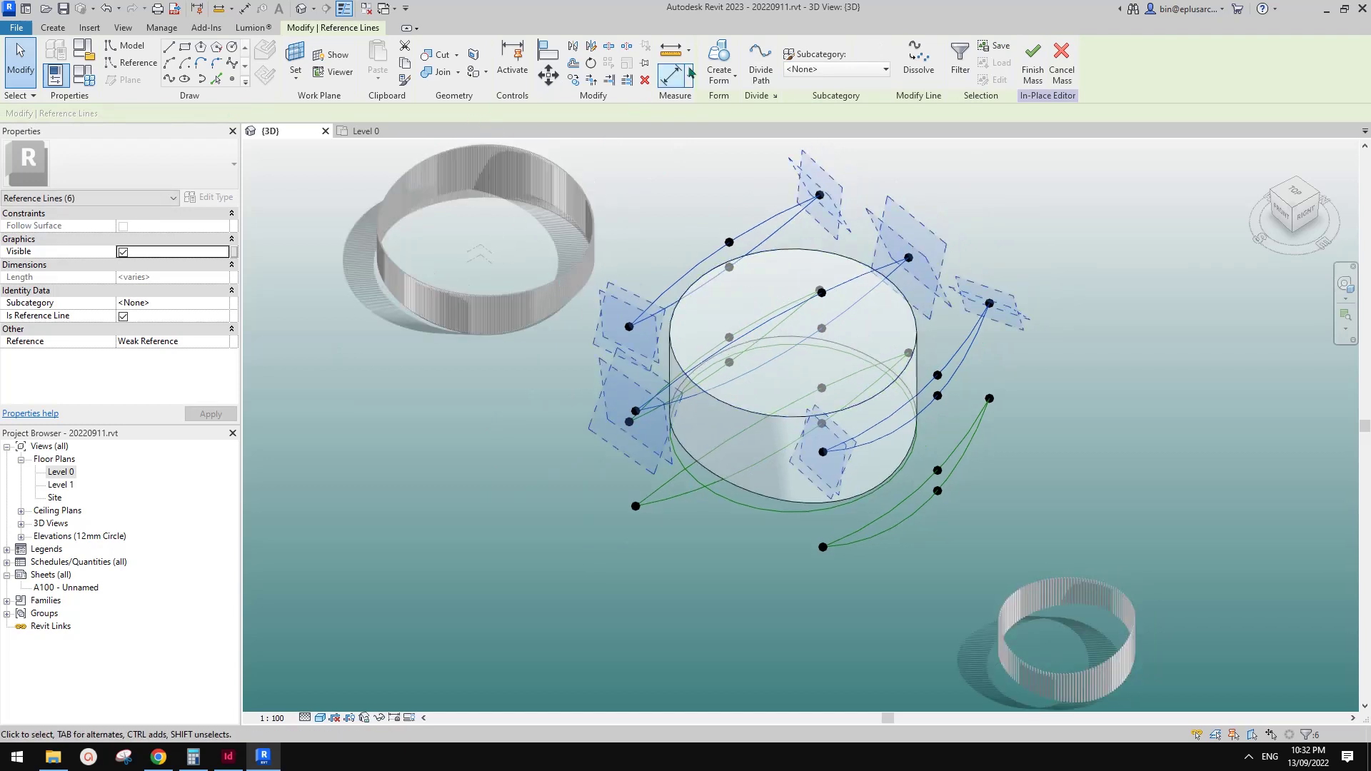
Set the work plane to Level 0 and rotate the six copied upper profile curves horizontally above the cylinder.
{"action": "left_click", "coordinate": [295, 57]}
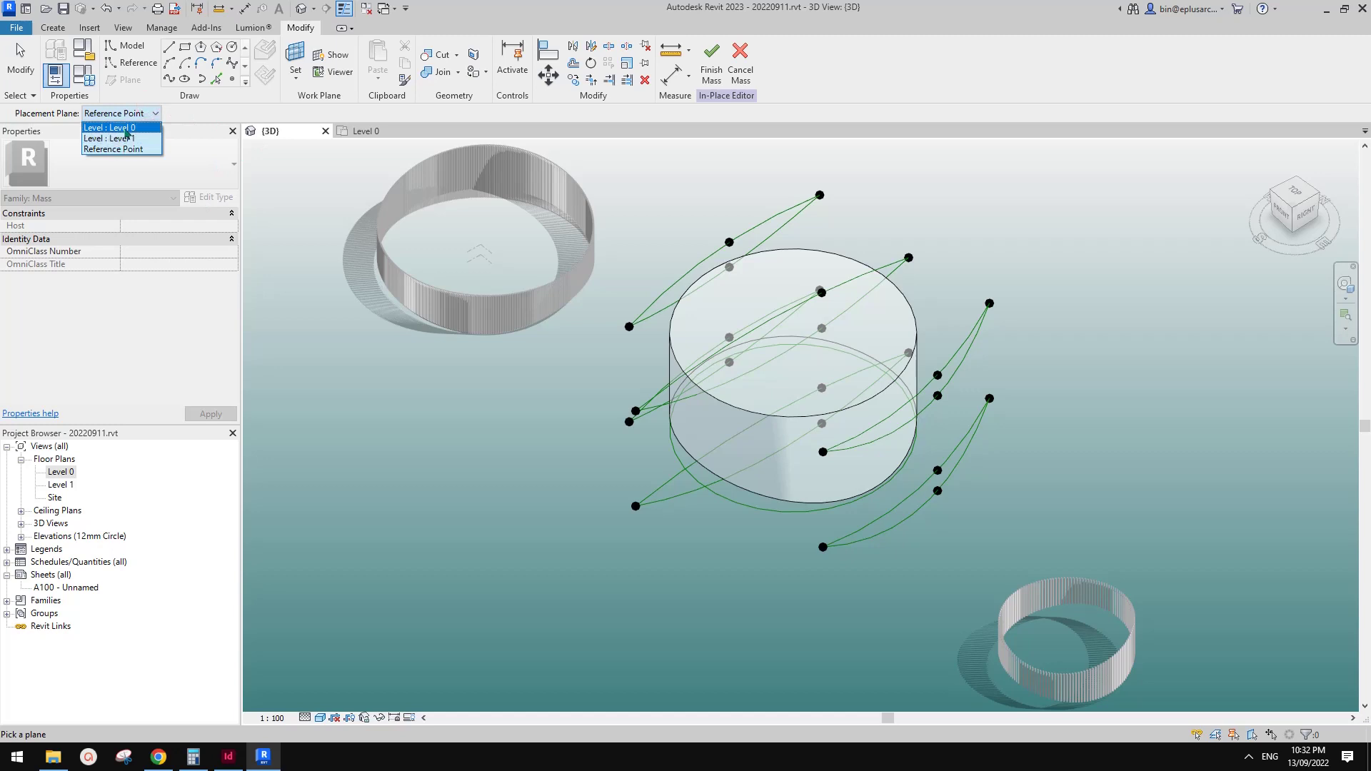
{"action": "left_click", "coordinate": [127, 132]}
{"action": "left_click", "coordinate": [865, 274]}
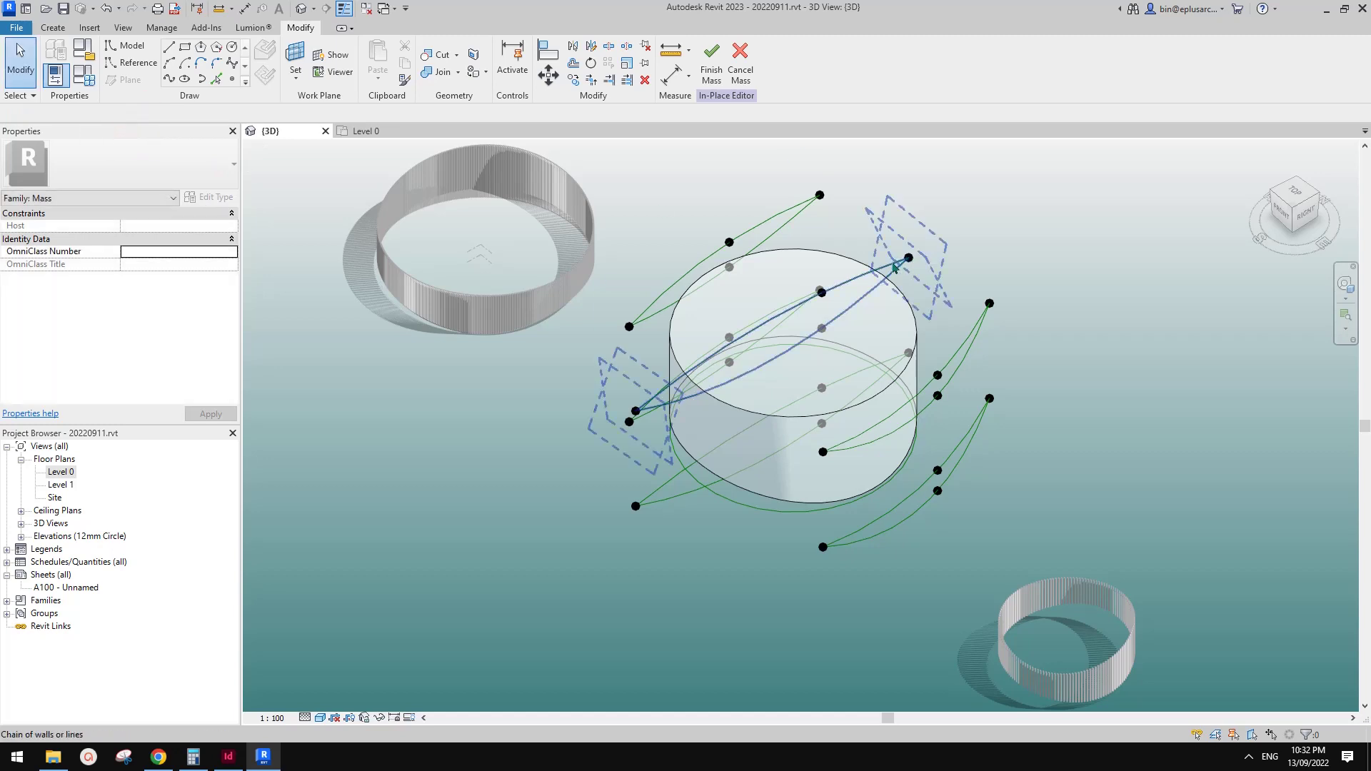
{"action": "key", "text": "Tab"}
{"action": "left_click", "coordinate": [977, 323], "text": "ctrl"}
{"action": "key", "text": "Tab"}
{"action": "left_click", "coordinate": [778, 213], "text": "ctrl"}
{"action": "middle_click_drag", "start_coordinate": [918, 282], "coordinate": [869, 298]}
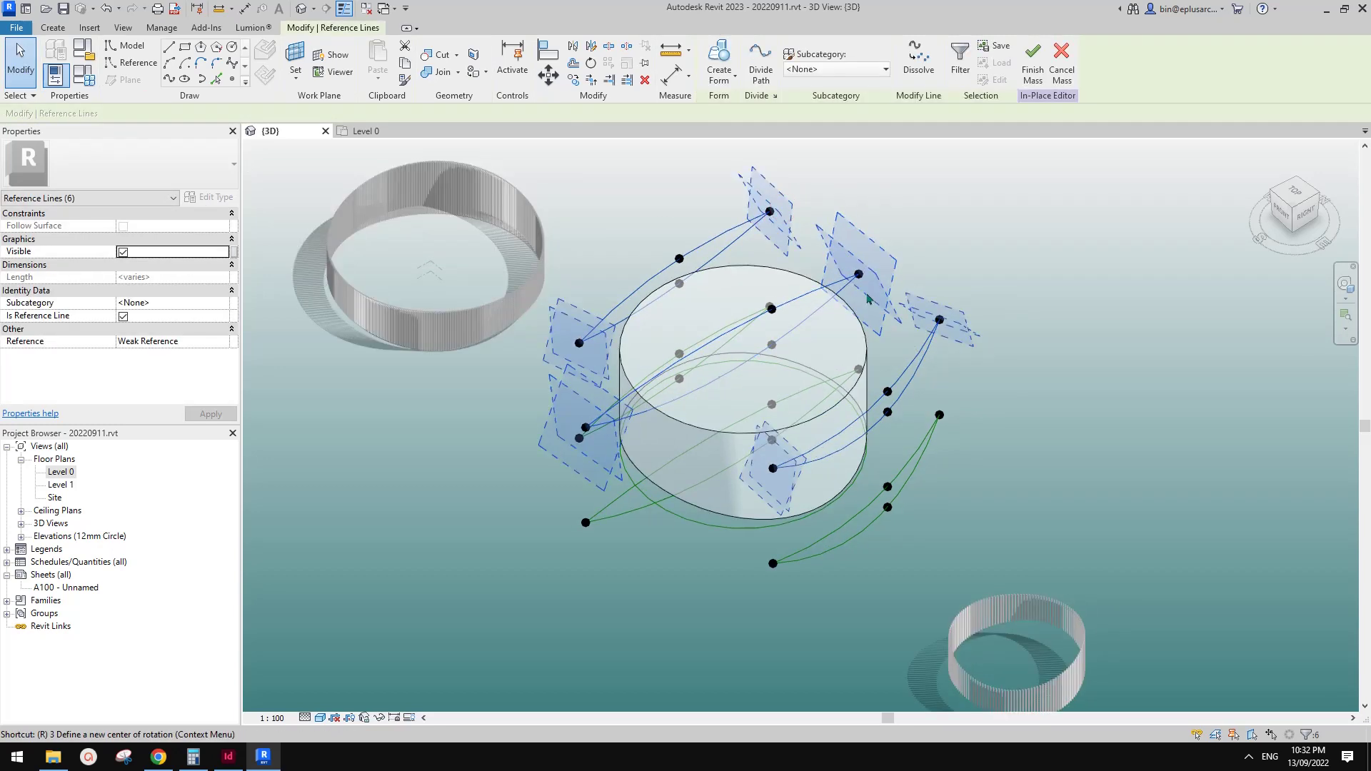
{"action": "key", "text": "o"}
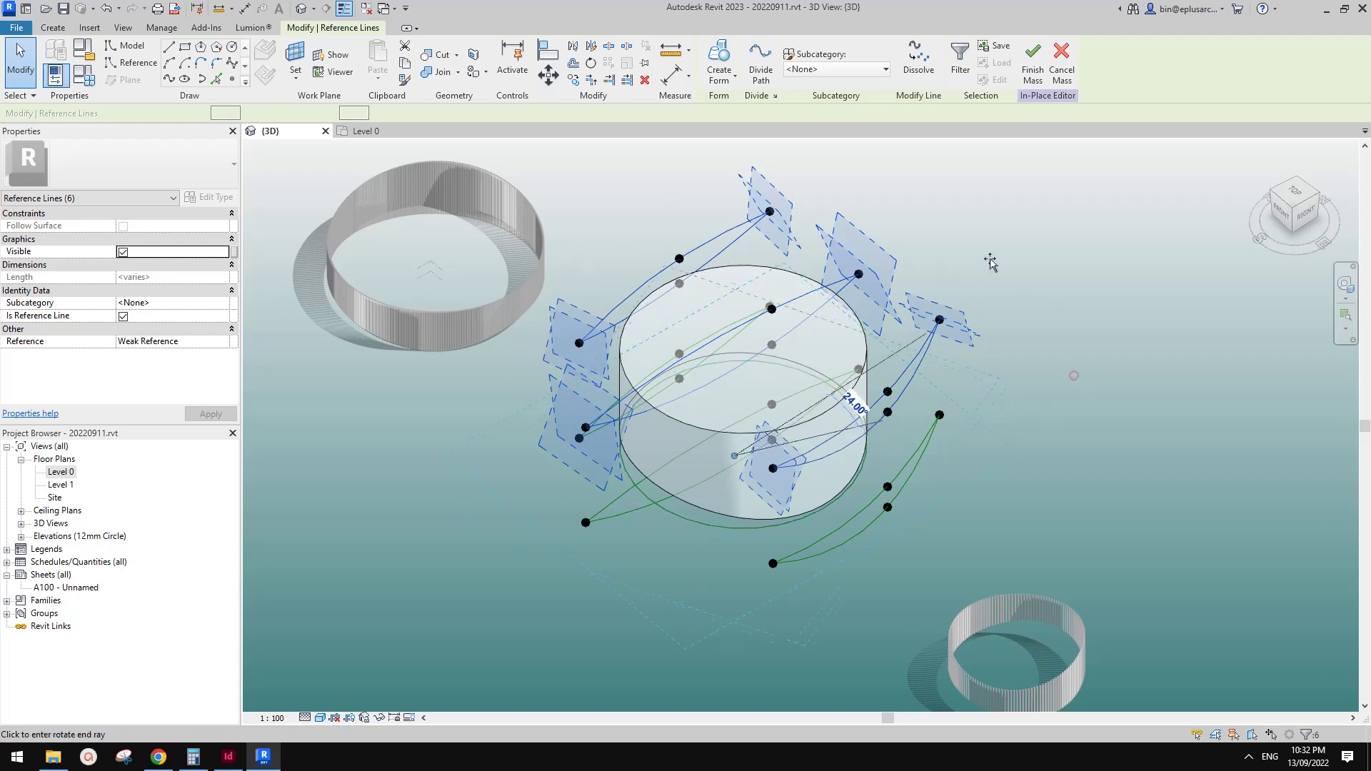
{"action": "left_click", "coordinate": [662, 205]}
{"action": "middle_click_drag", "start_coordinate": [661, 205], "coordinate": [1006, 245], "text": "shift"}
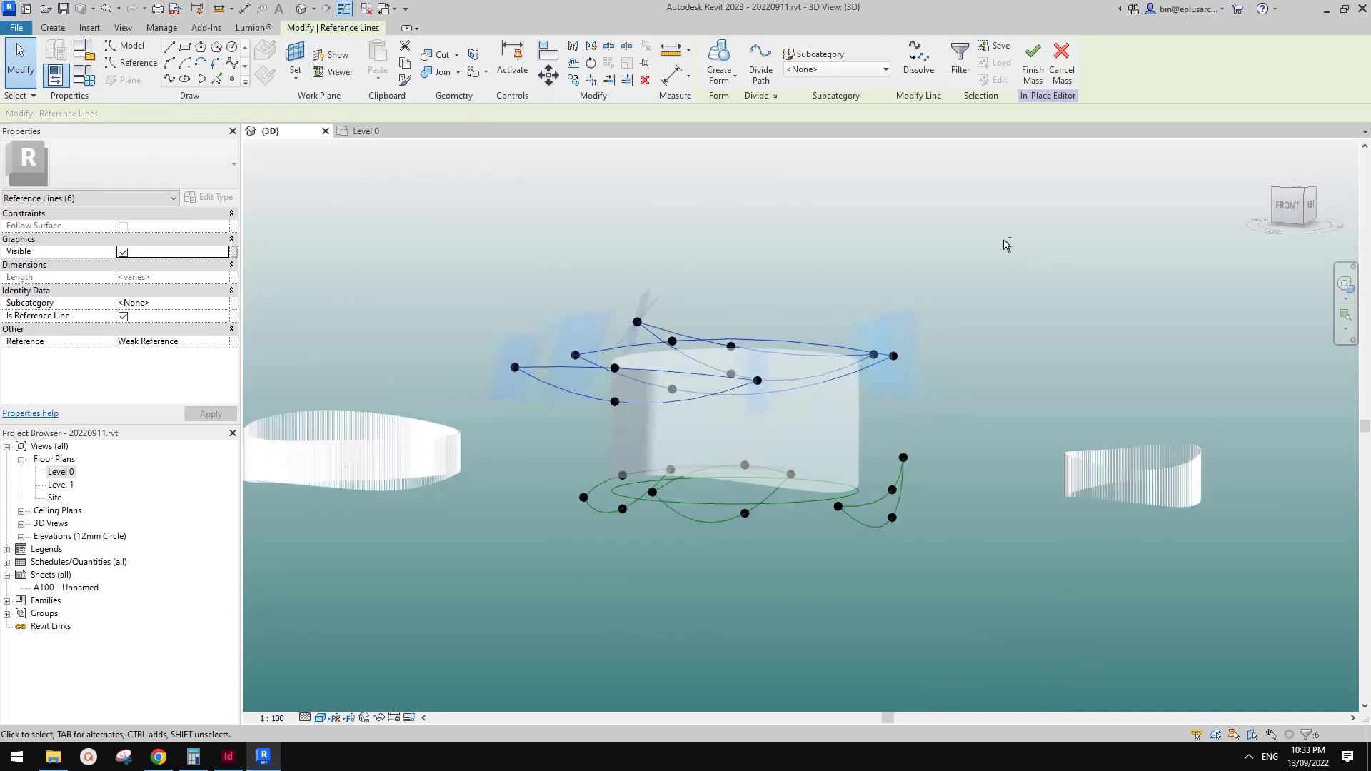
Create a void form from the six rotated profile curves to cut the top of the cylinder.
{"action": "left_click", "coordinate": [720, 72]}
{"action": "left_click", "coordinate": [729, 132]}
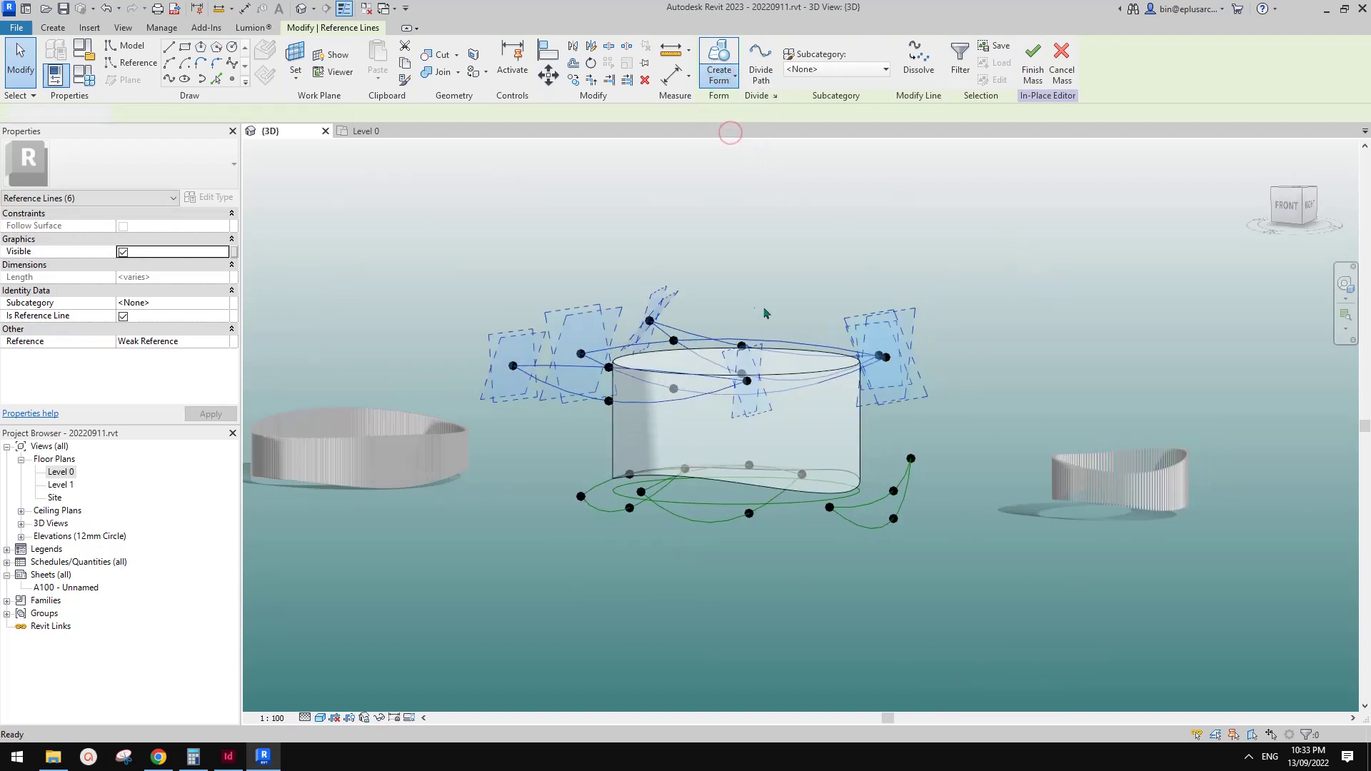
{"action": "middle_click_drag", "start_coordinate": [922, 317], "coordinate": [964, 286], "text": "shift"}
{"action": "scroll", "coordinate": [825, 339], "scroll_direction": "up", "scroll_amount": 2}
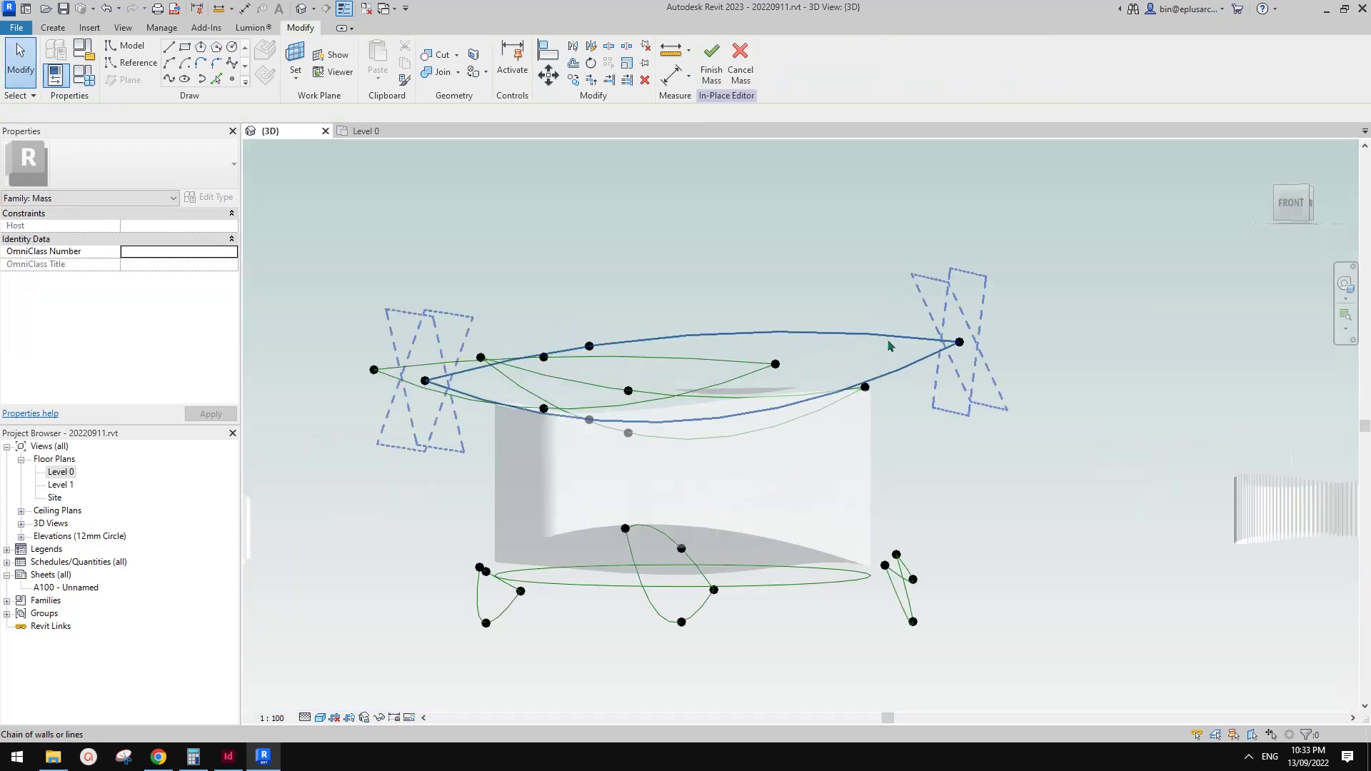
{"action": "mouse_move", "coordinate": [890, 346]}
{"action": "middle_mouse_down", "text": "shift"}
{"action": "mouse_move", "coordinate": [783, 434]}
{"action": "mouse_move", "coordinate": [700, 438]}
{"action": "mouse_move", "coordinate": [832, 422]}
{"action": "mouse_move", "coordinate": [728, 372]}
{"action": "mouse_move", "coordinate": [757, 360]}
{"action": "middle_mouse_up", "text": "shift"}
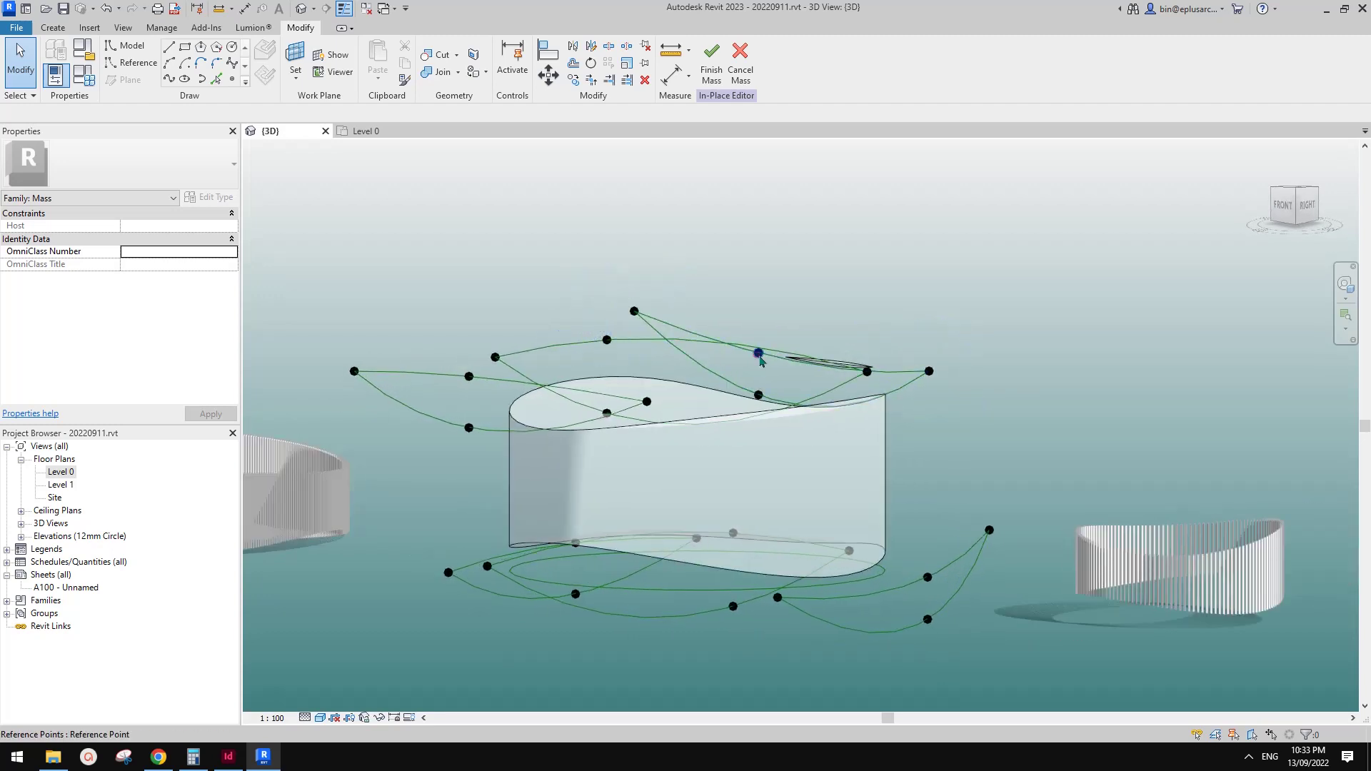
Raise the upper middle point of the top void's rearmost profile.
{"action": "left_click", "coordinate": [758, 353]}
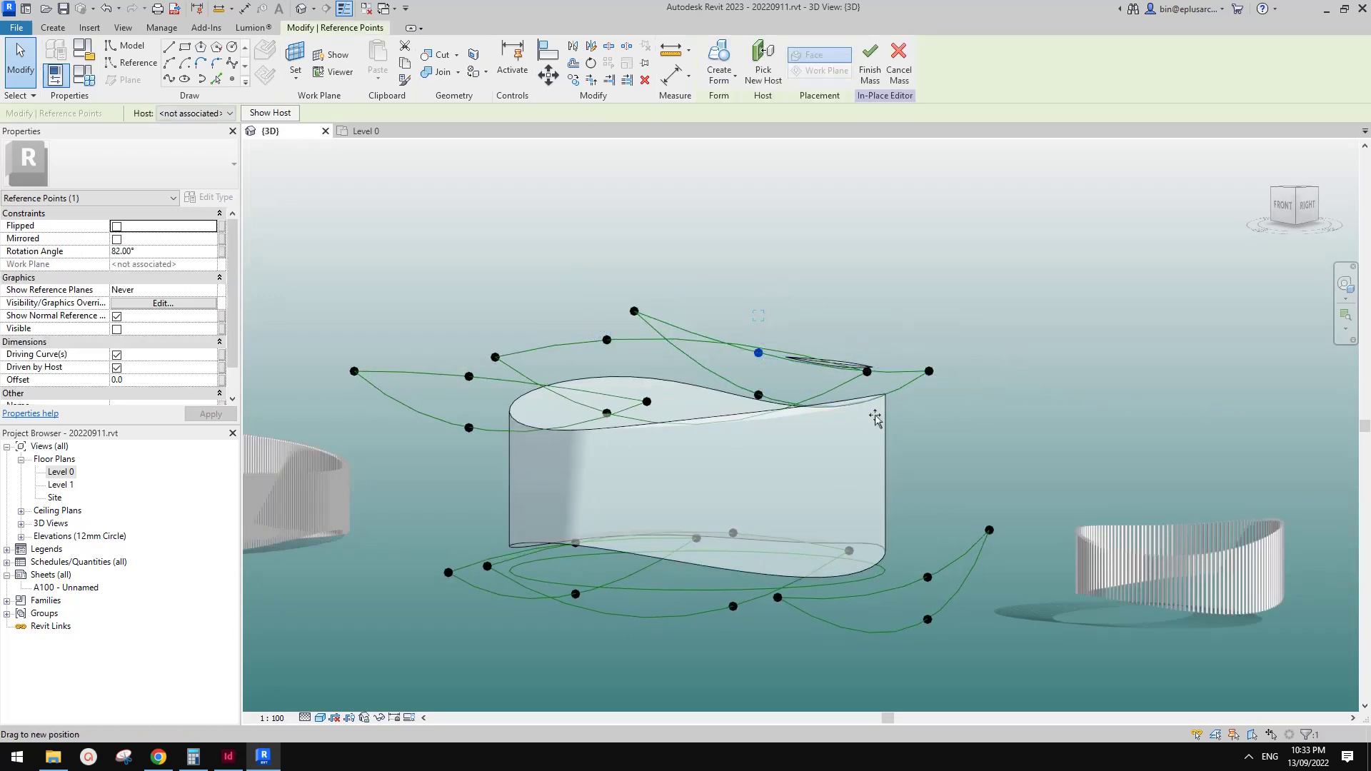
{"action": "middle_click_drag", "start_coordinate": [868, 427], "coordinate": [1050, 367], "text": "shift"}
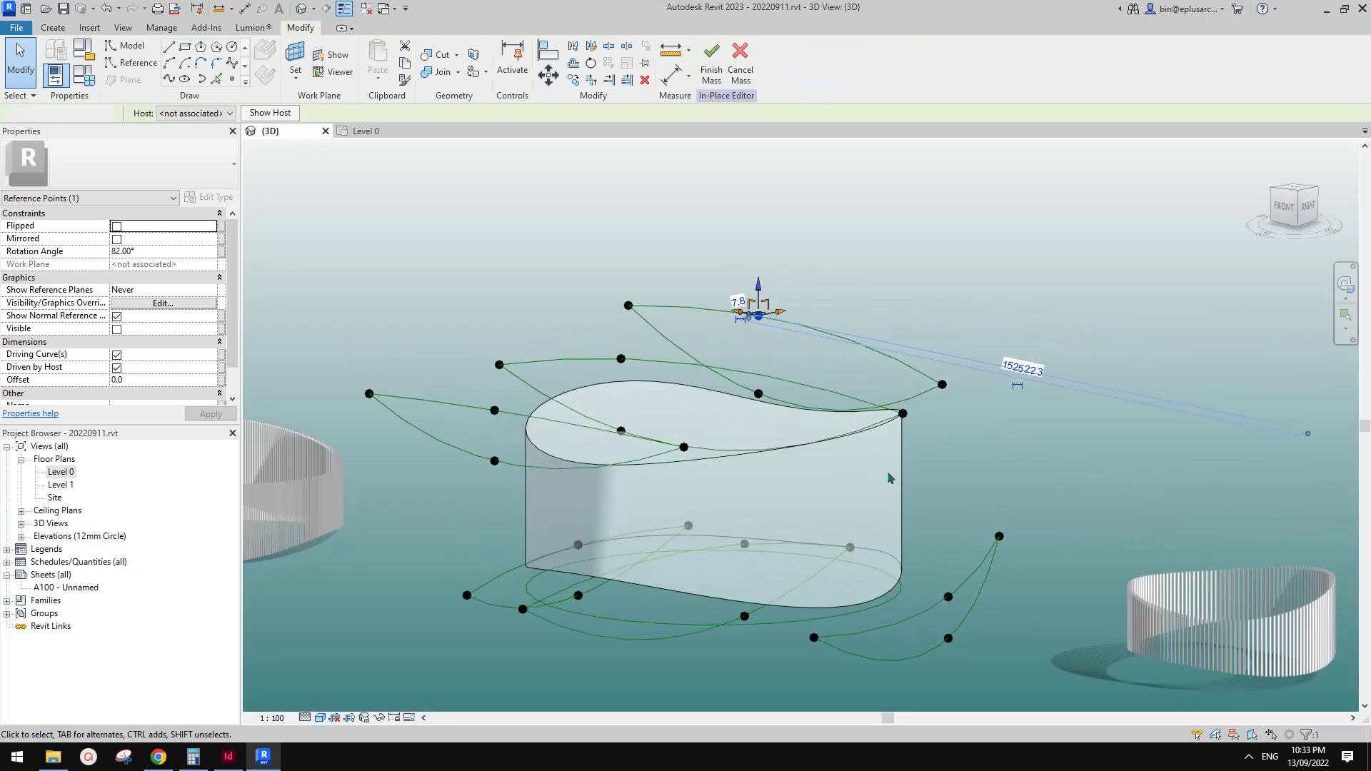
{"action": "key", "text": "Escape"}
{"action": "middle_click_drag", "start_coordinate": [859, 482], "coordinate": [684, 528], "text": "shift"}
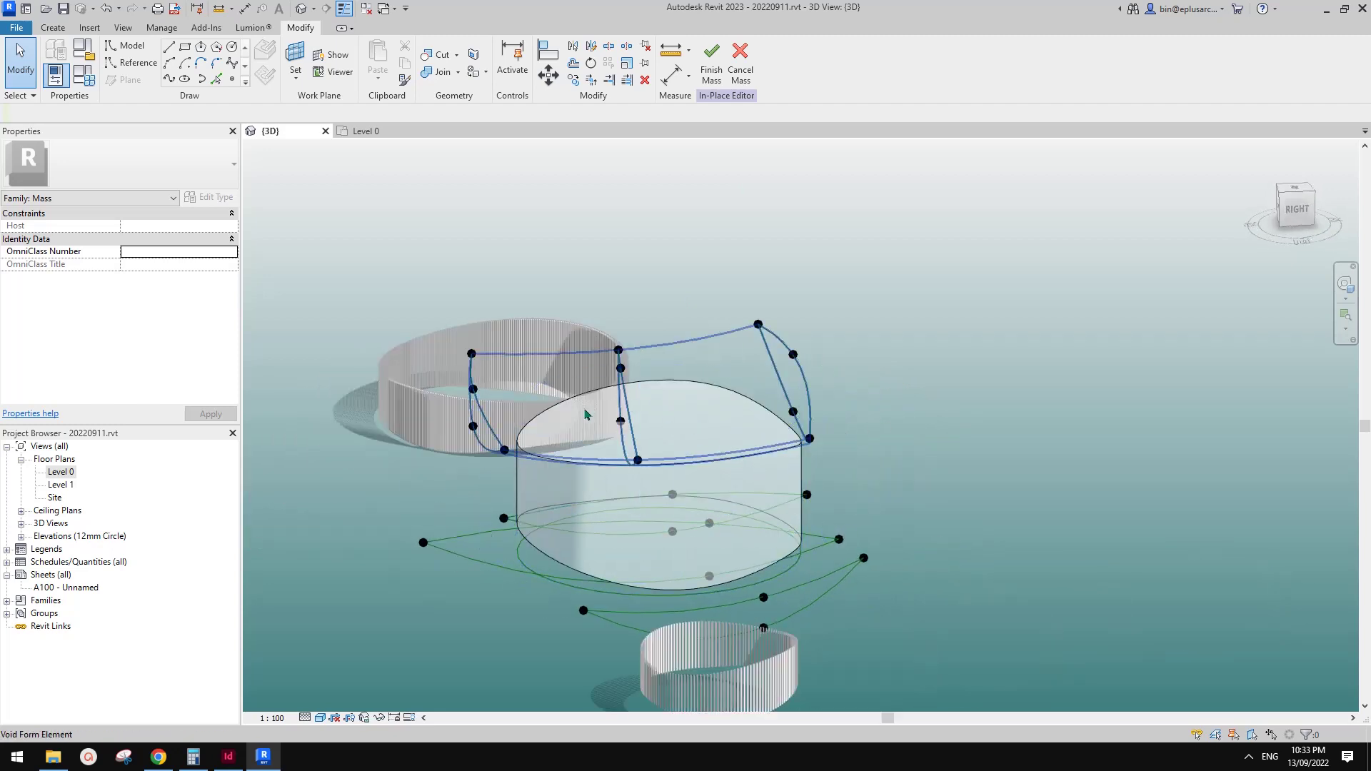
Finish the in-place mass and inspect its warped top and bottom cuts.
{"action": "left_click", "coordinate": [707, 68]}
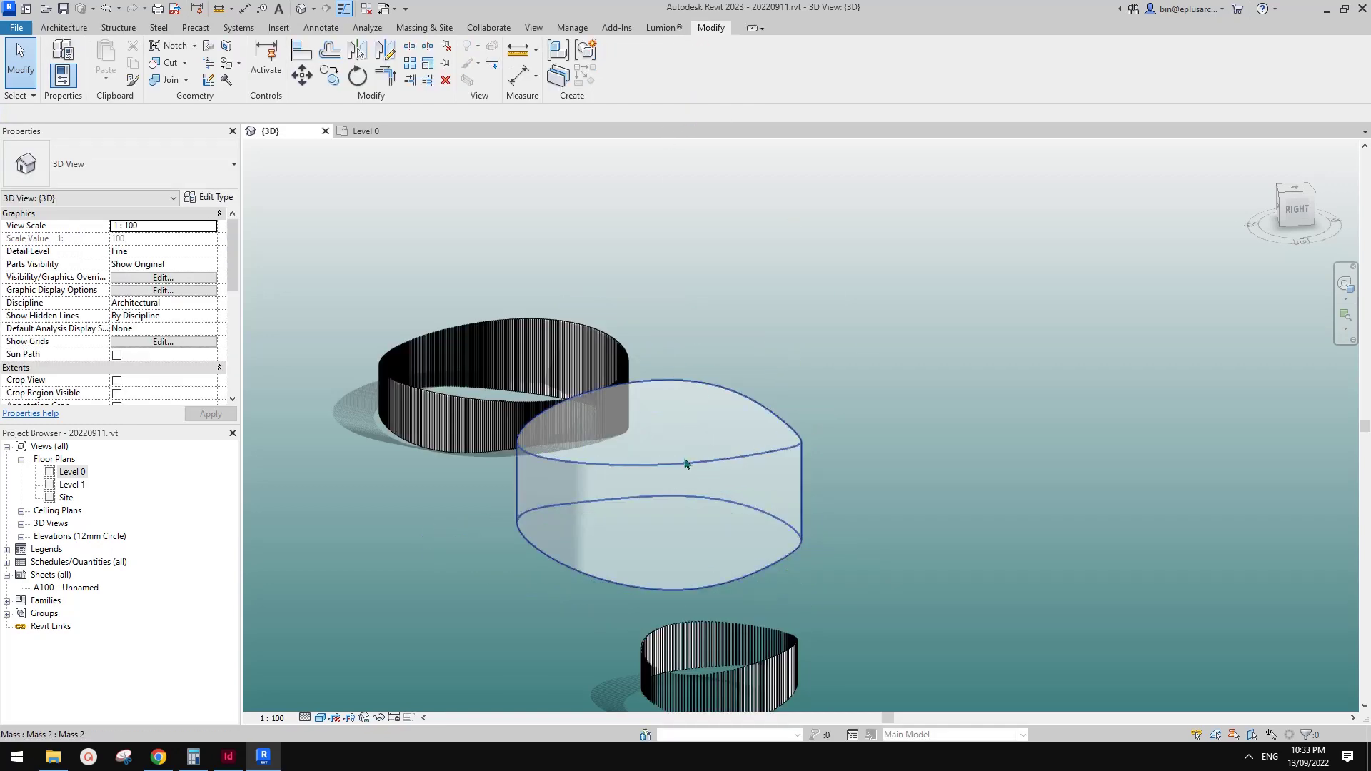
{"action": "middle_click_drag", "start_coordinate": [685, 465], "coordinate": [887, 462], "text": "shift"}
{"action": "scroll", "coordinate": [892, 492], "scroll_direction": "up", "scroll_amount": 3}
{"action": "left_click", "coordinate": [921, 514]}
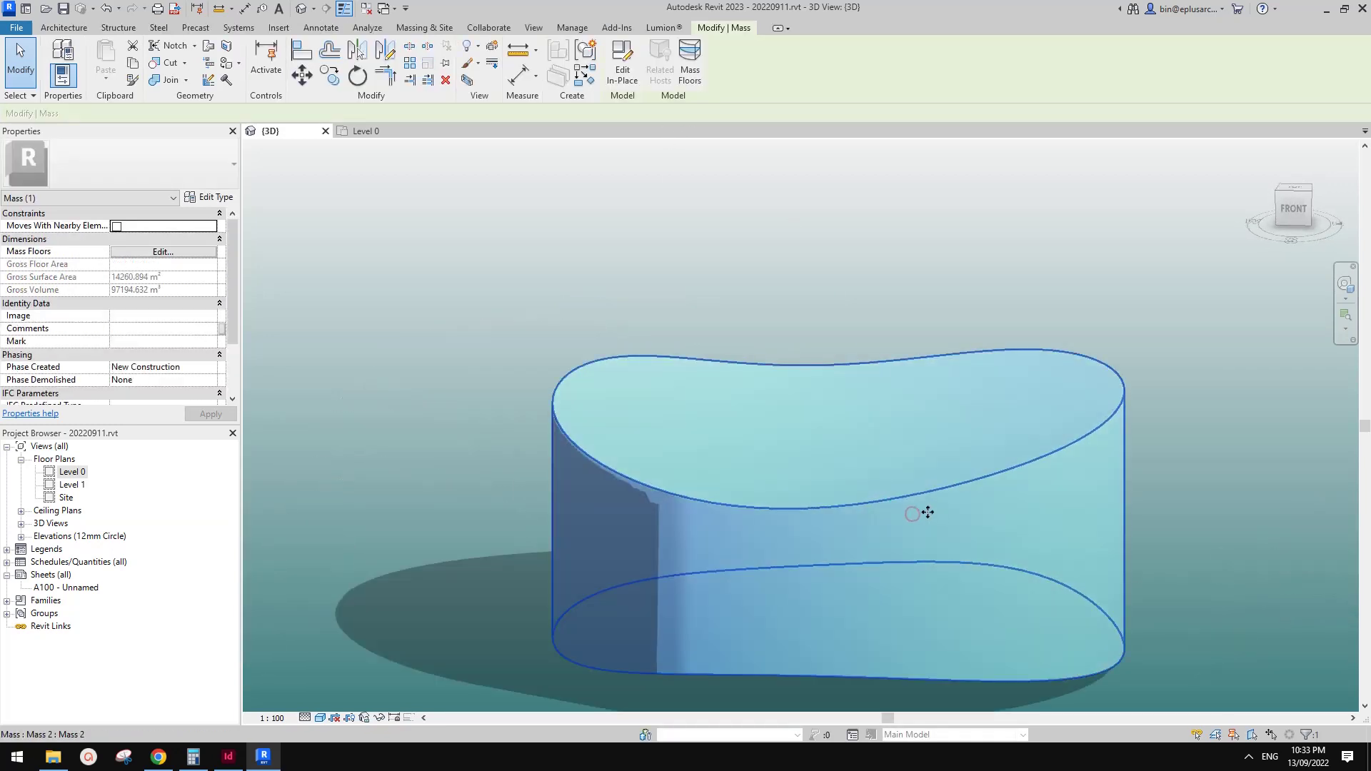
{"action": "middle_click_drag", "start_coordinate": [792, 505], "coordinate": [678, 411], "text": "shift"}
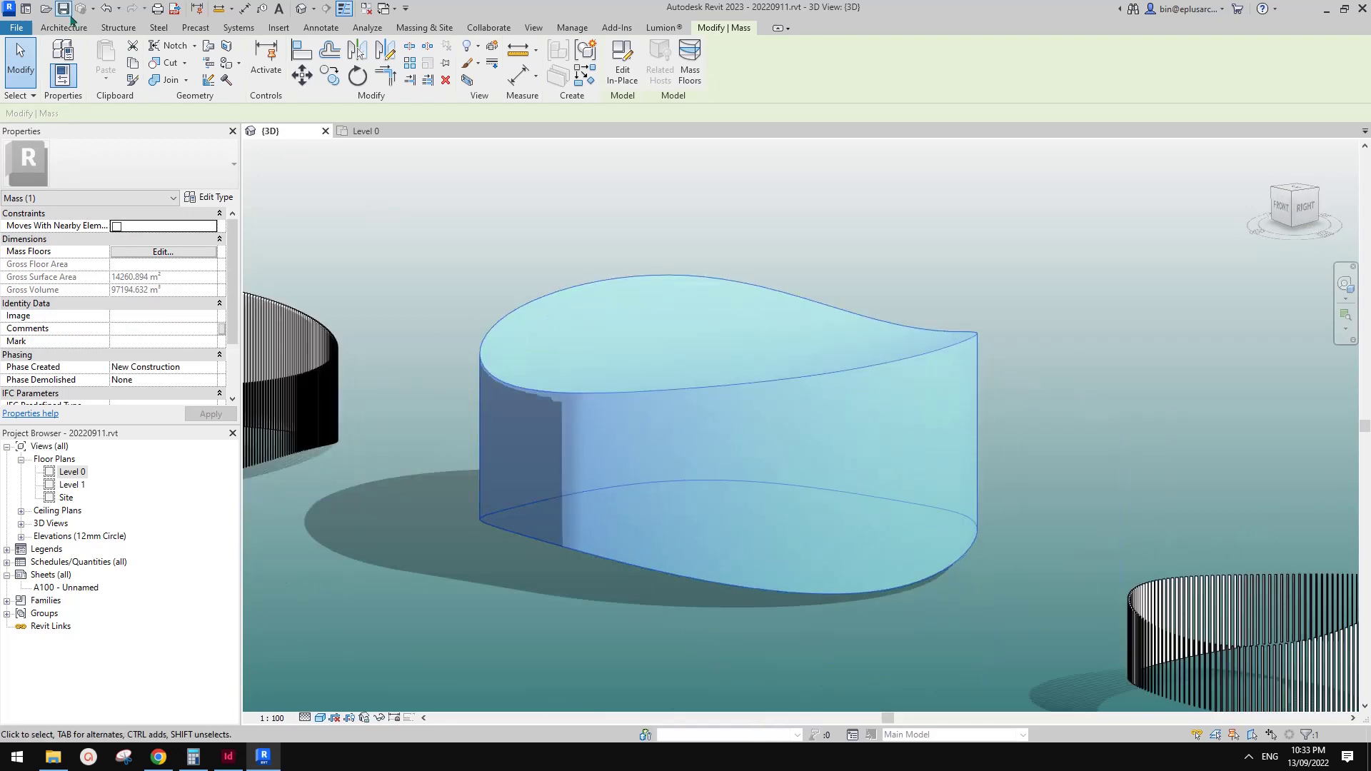
Create a Standard curtain system by face on both curved side faces of the mass.
{"action": "left_click", "coordinate": [65, 27]}
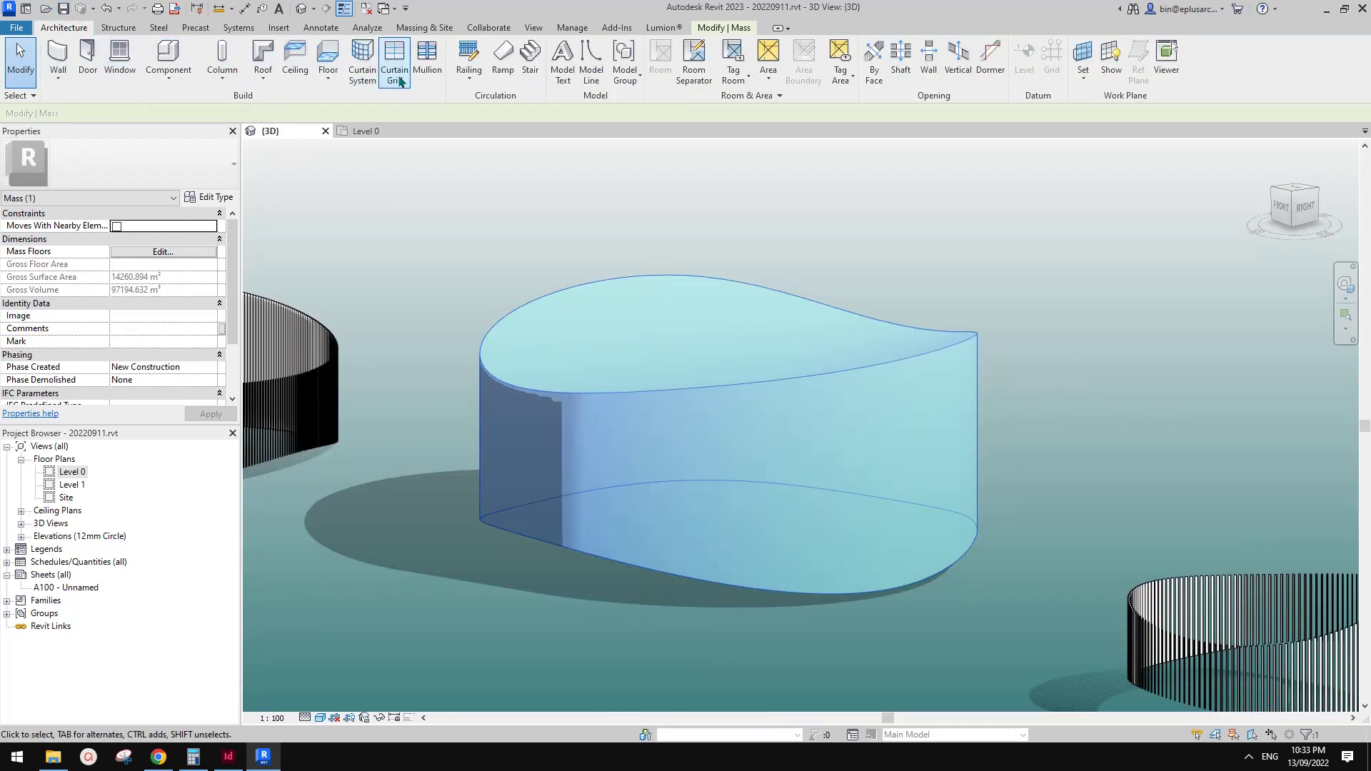
{"action": "left_click", "coordinate": [362, 61]}
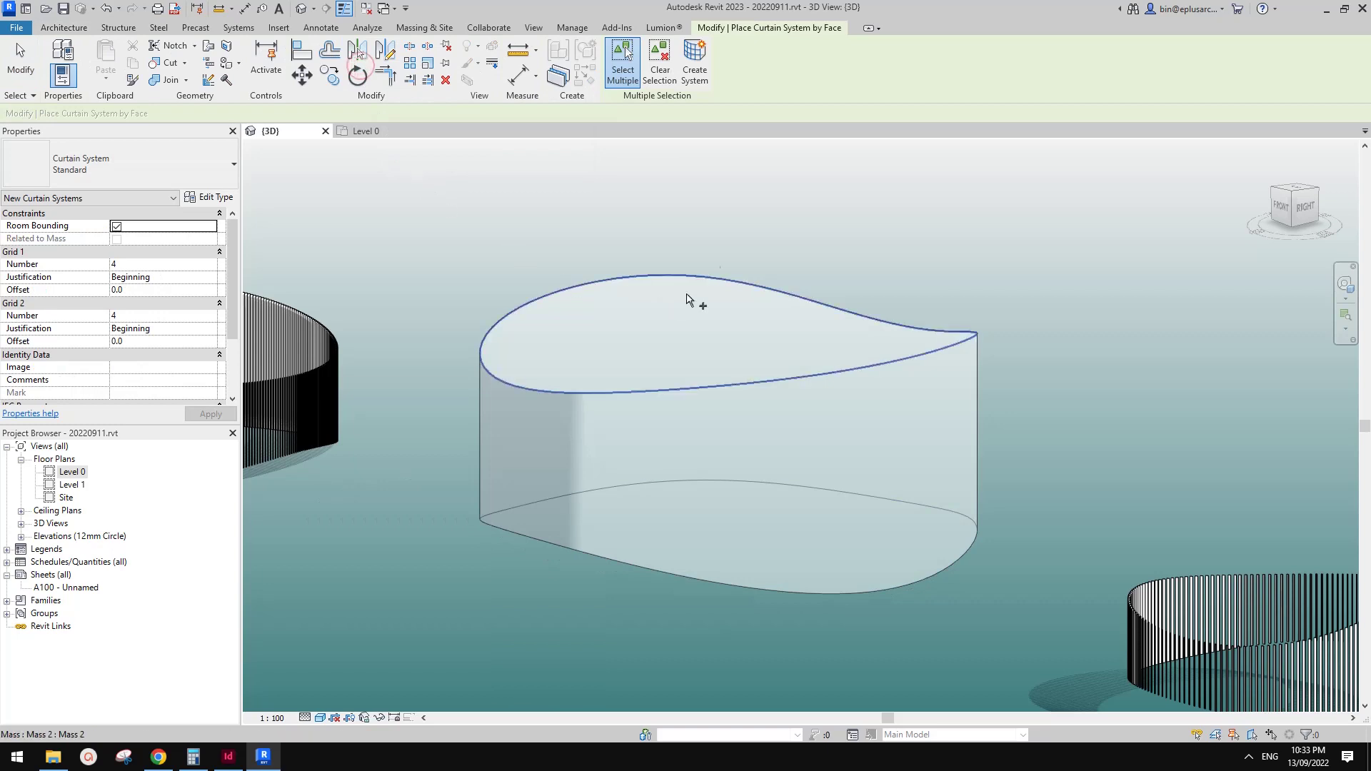
{"action": "left_click", "coordinate": [840, 427]}
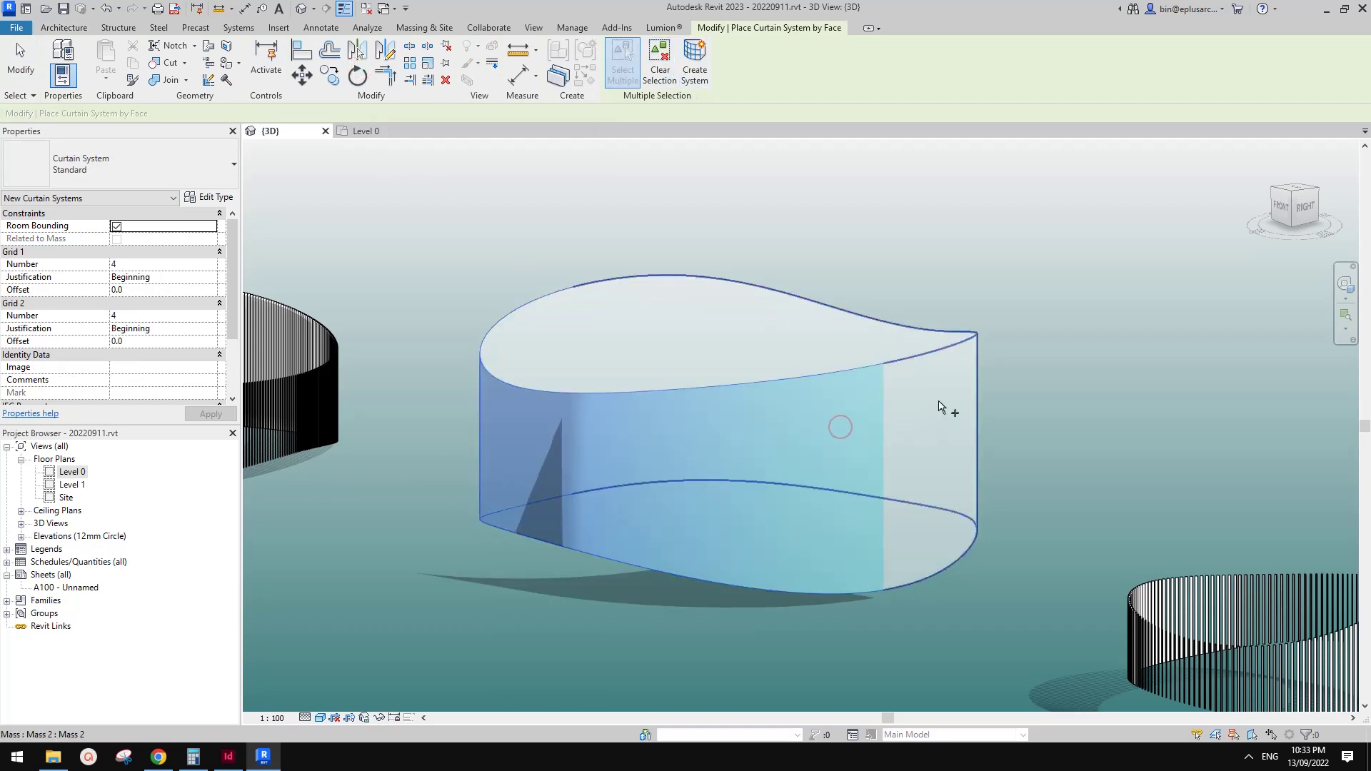
{"action": "left_click", "coordinate": [938, 400]}
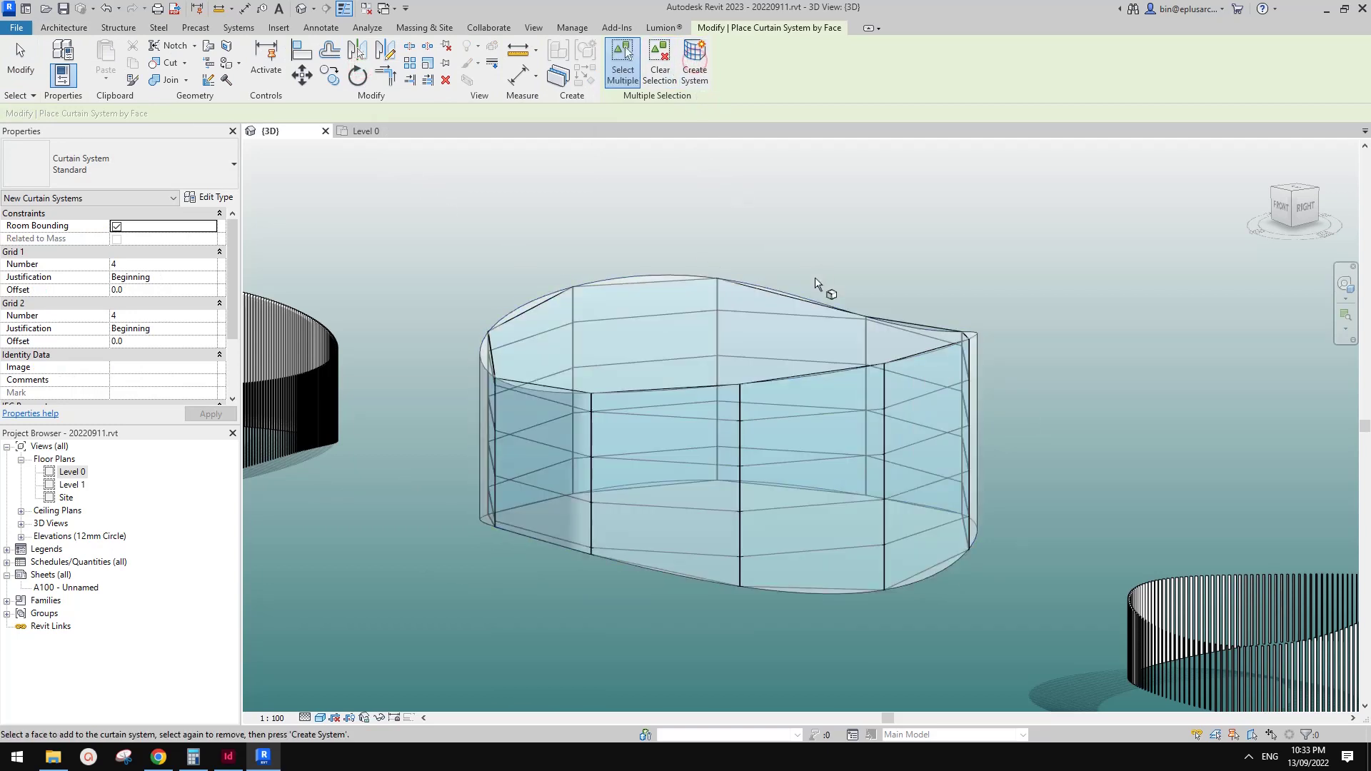
{"action": "key", "text": "Escape"}
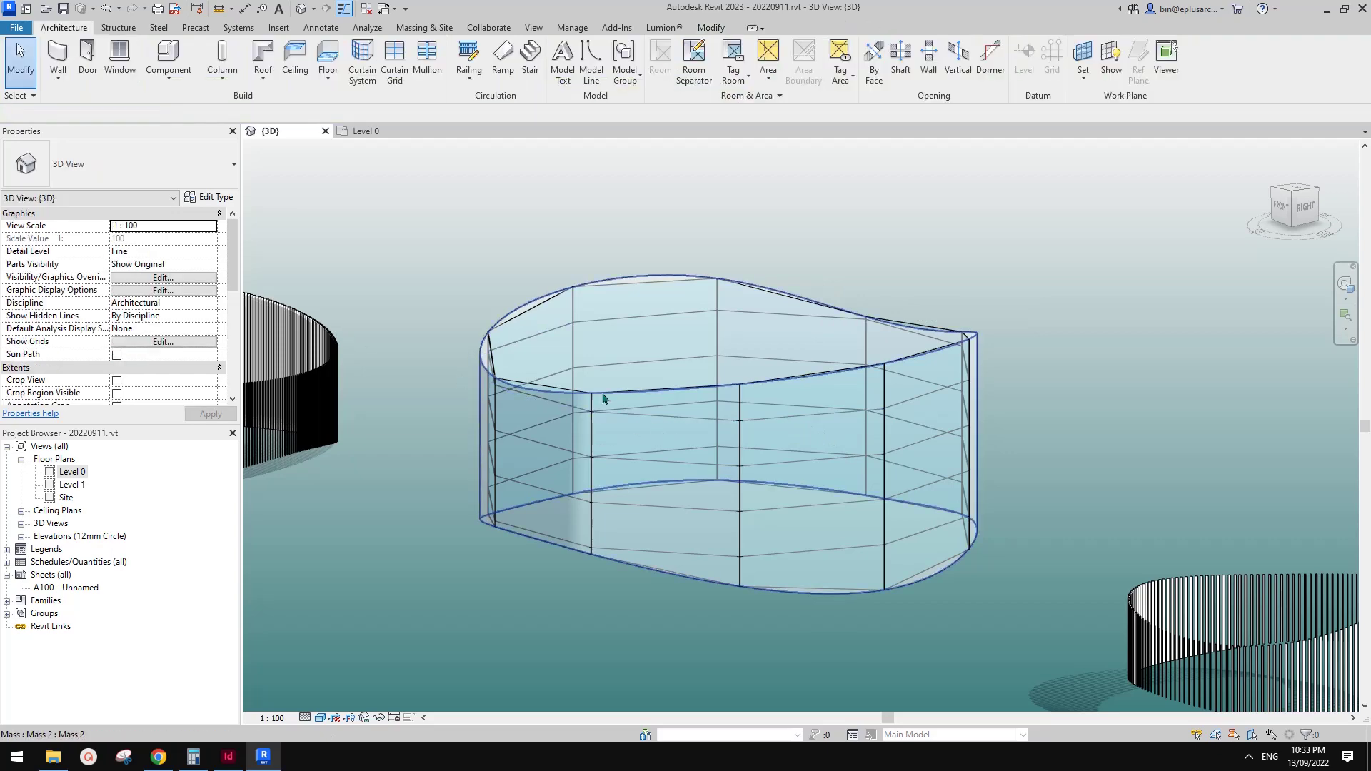
{"action": "left_click", "coordinate": [662, 424]}
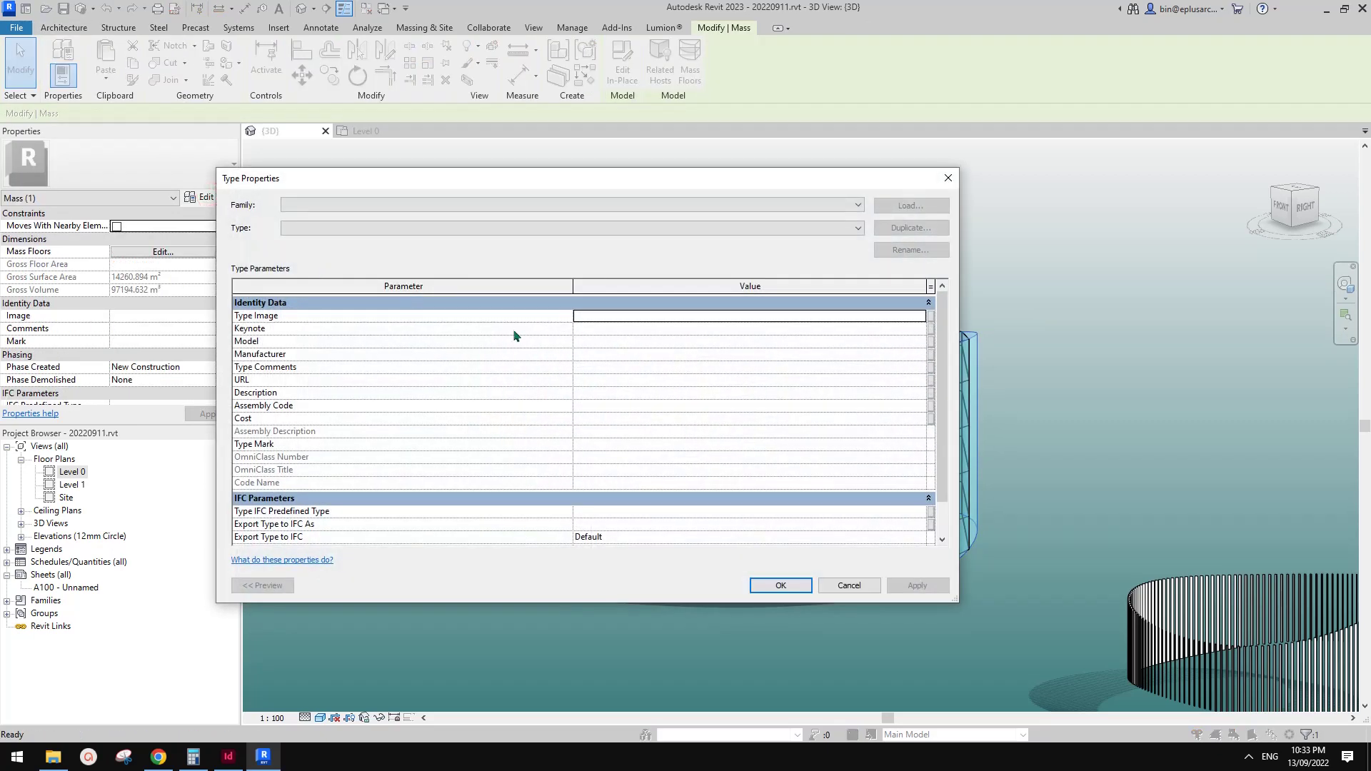
{"action": "key", "text": "Escape"}
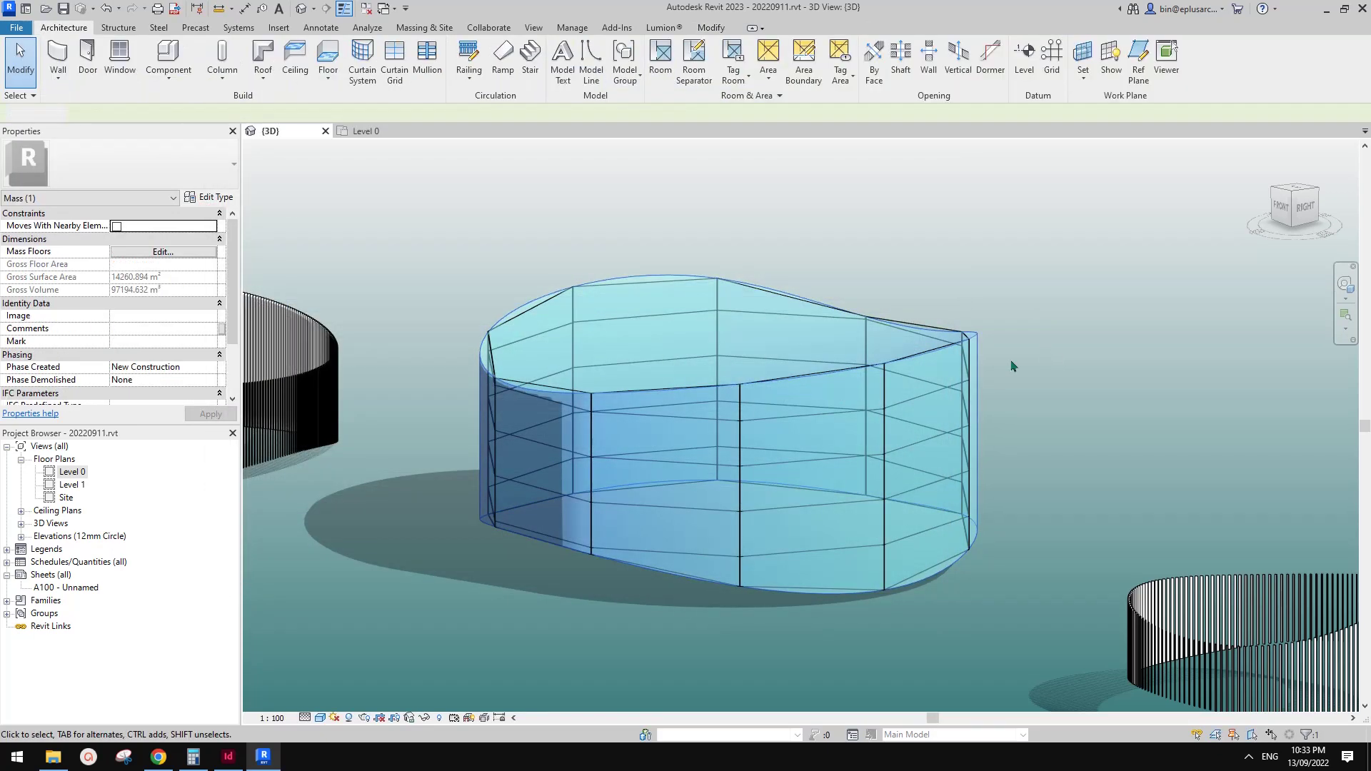
{"action": "key", "text": "Escape"}
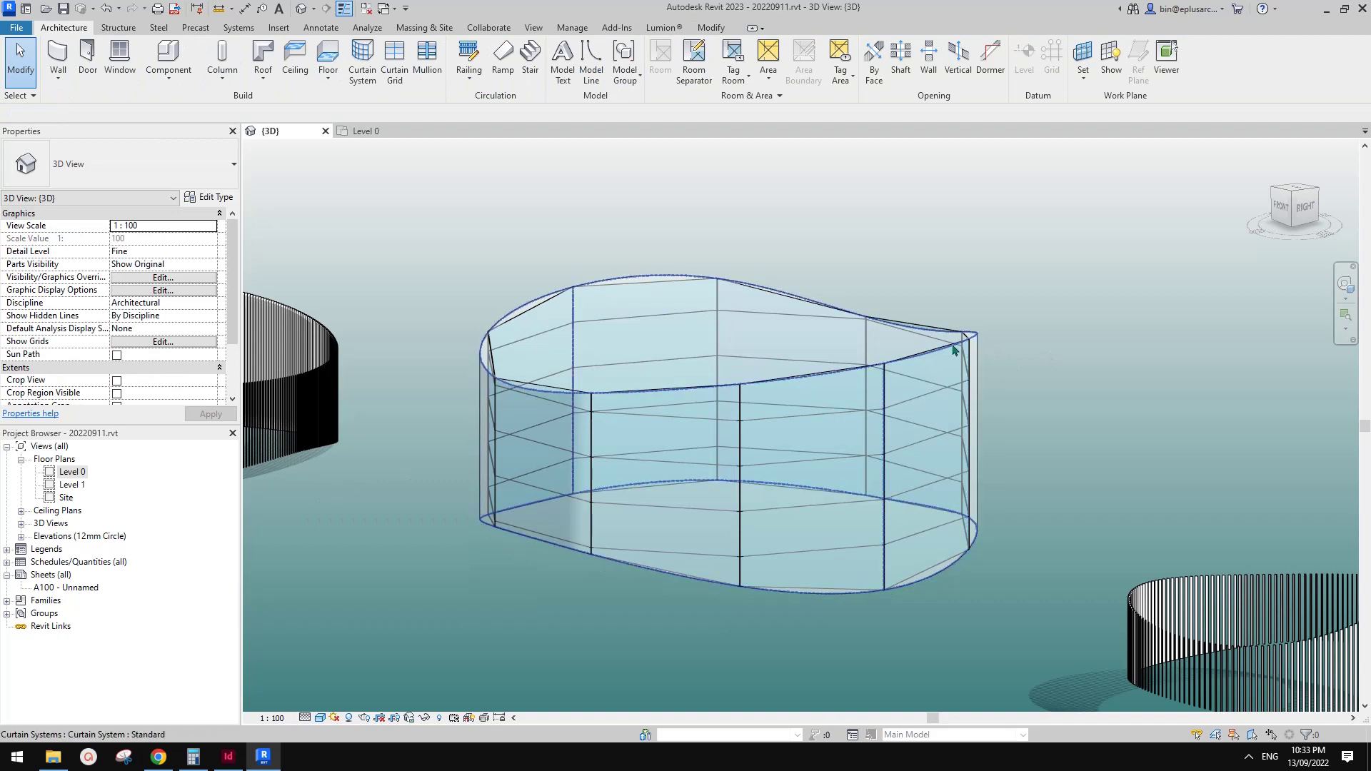
Set the Grid 2 layout of the Standard curtain system type to None and delete its existing gridlines.
{"action": "left_click", "coordinate": [937, 356]}
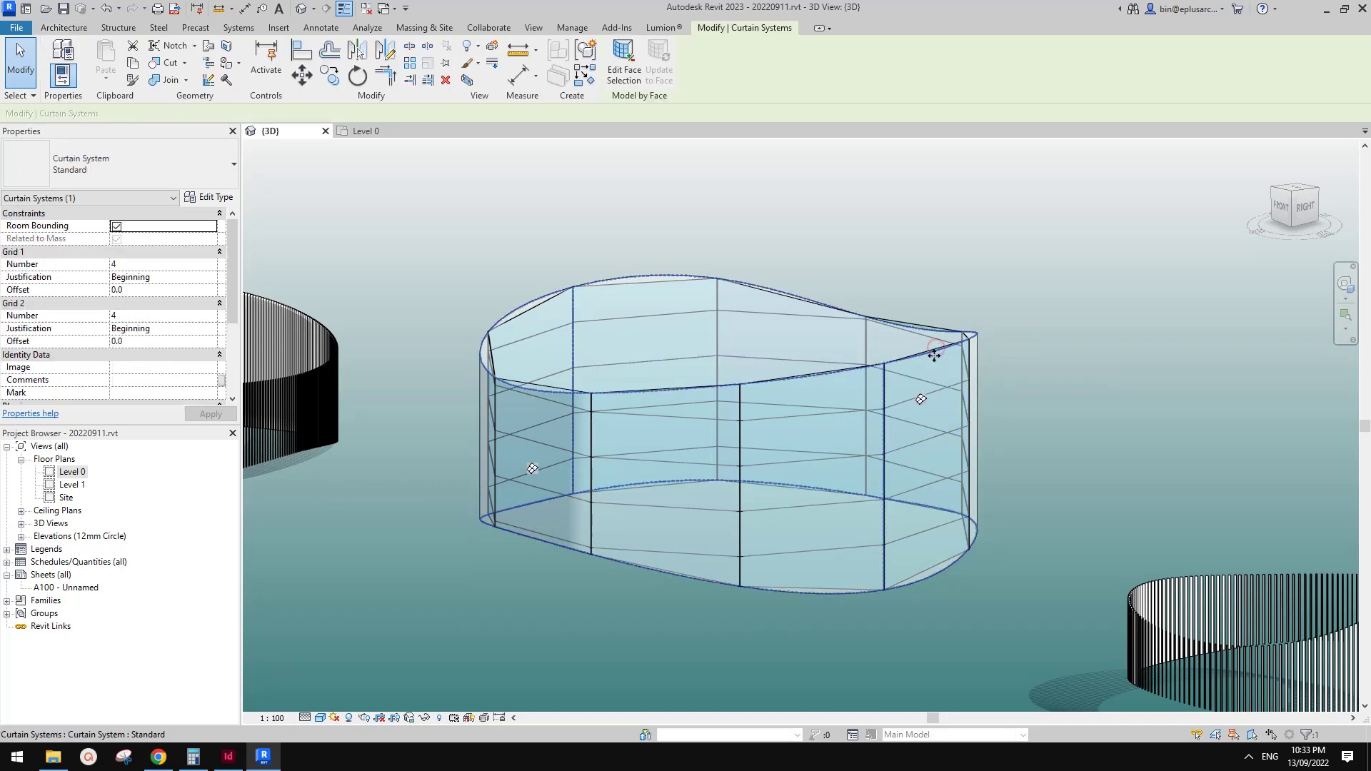
{"action": "left_click", "coordinate": [217, 198]}
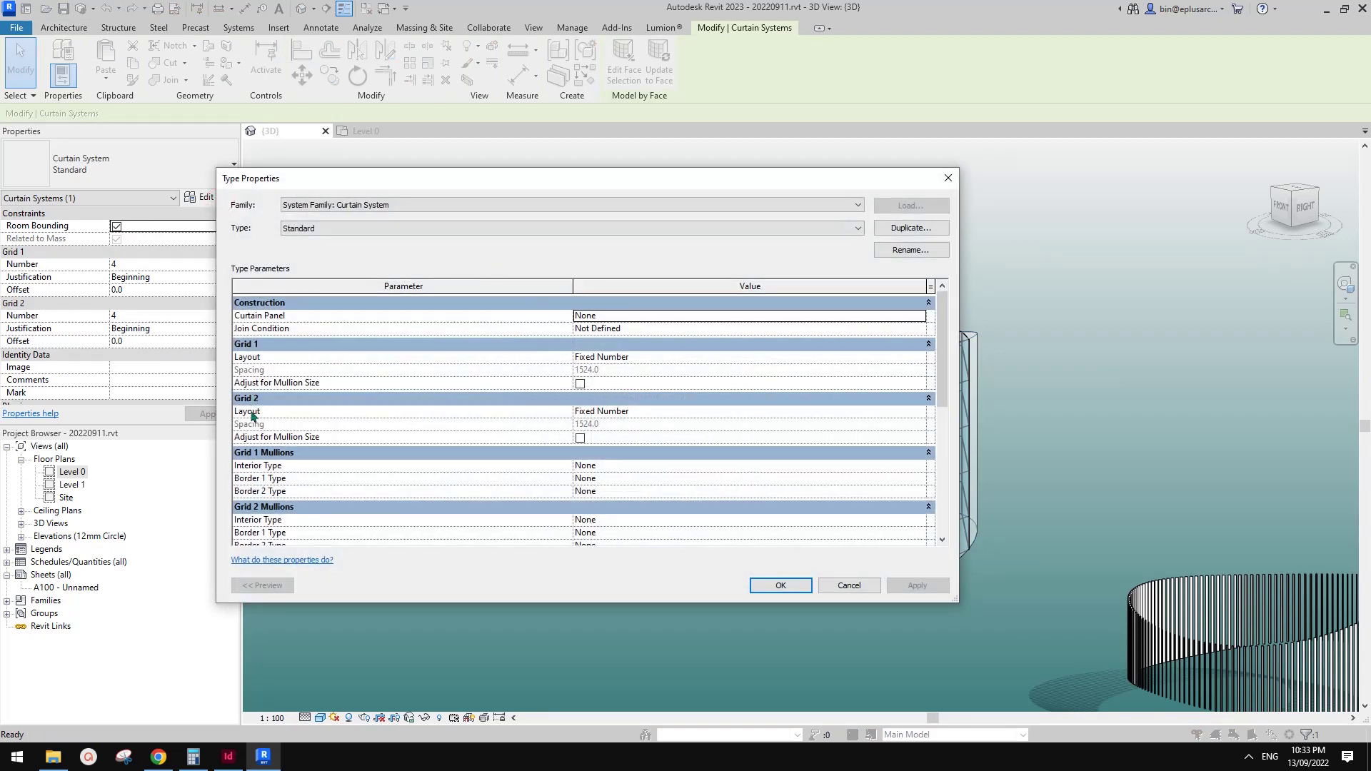
{"action": "left_click", "coordinate": [628, 412]}
{"action": "left_click", "coordinate": [920, 412]}
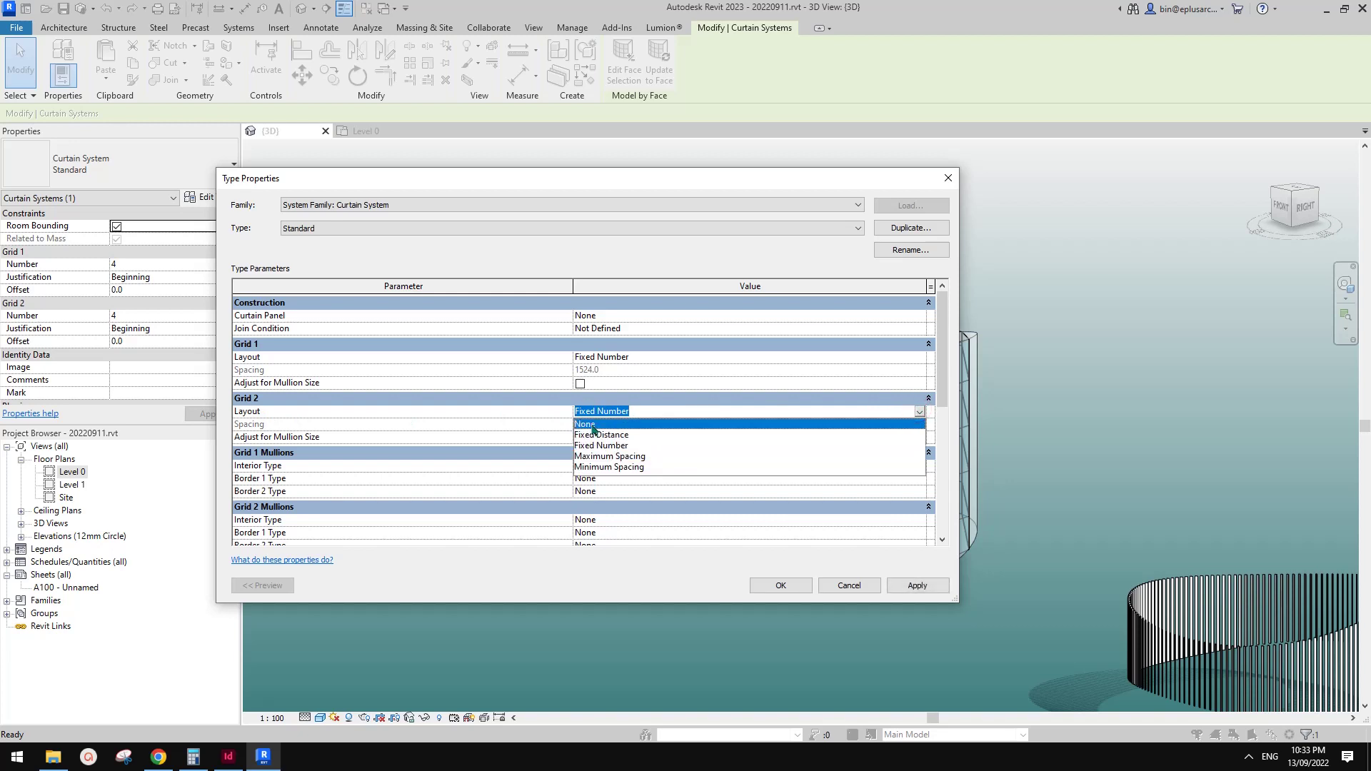
{"action": "left_click", "coordinate": [592, 426]}
{"action": "left_click", "coordinate": [917, 585]}
{"action": "left_click", "coordinate": [500, 438]}
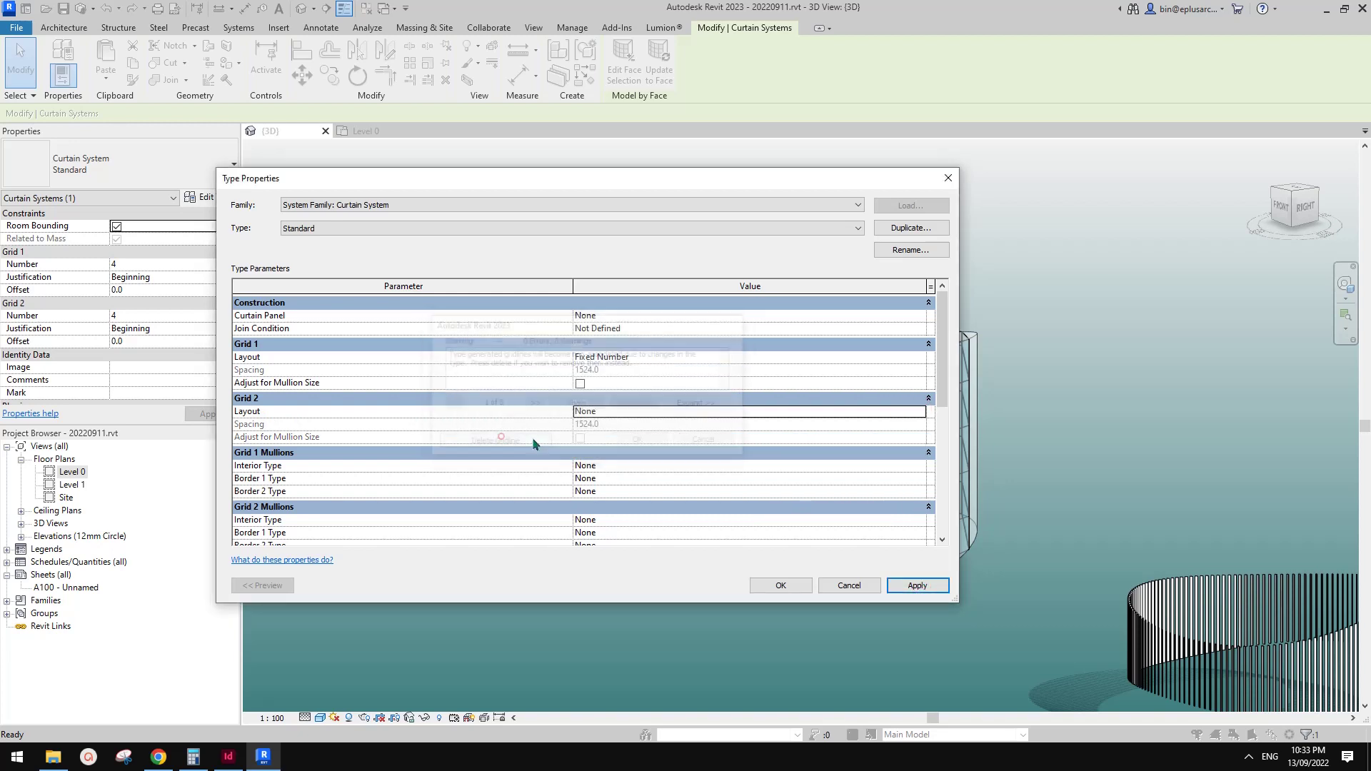
{"action": "left_click_drag", "start_coordinate": [667, 187], "coordinate": [768, 197]}
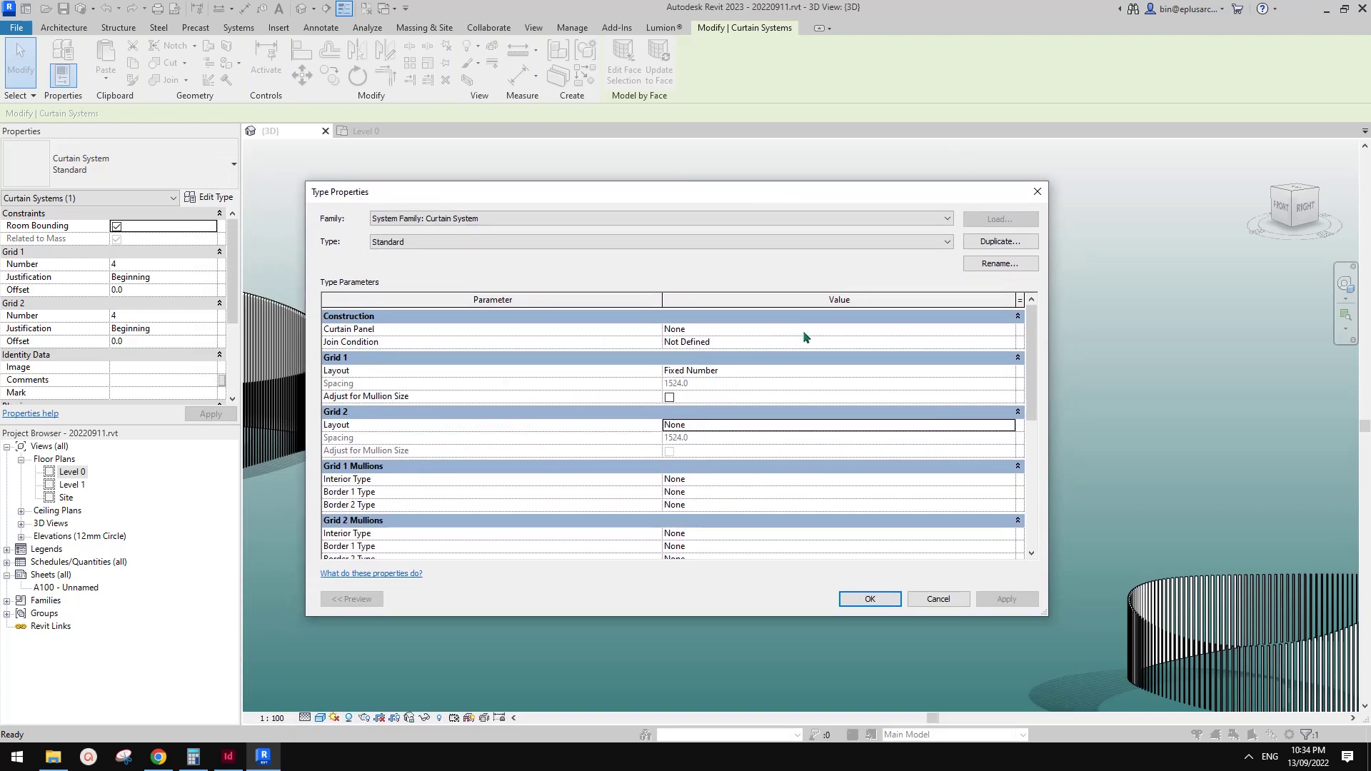
Set the Standard curtain system type's Curtain Panel to Empty System Panel : Empty and apply it.
{"action": "left_click", "coordinate": [803, 330]}
{"action": "left_click", "coordinate": [1008, 329]}
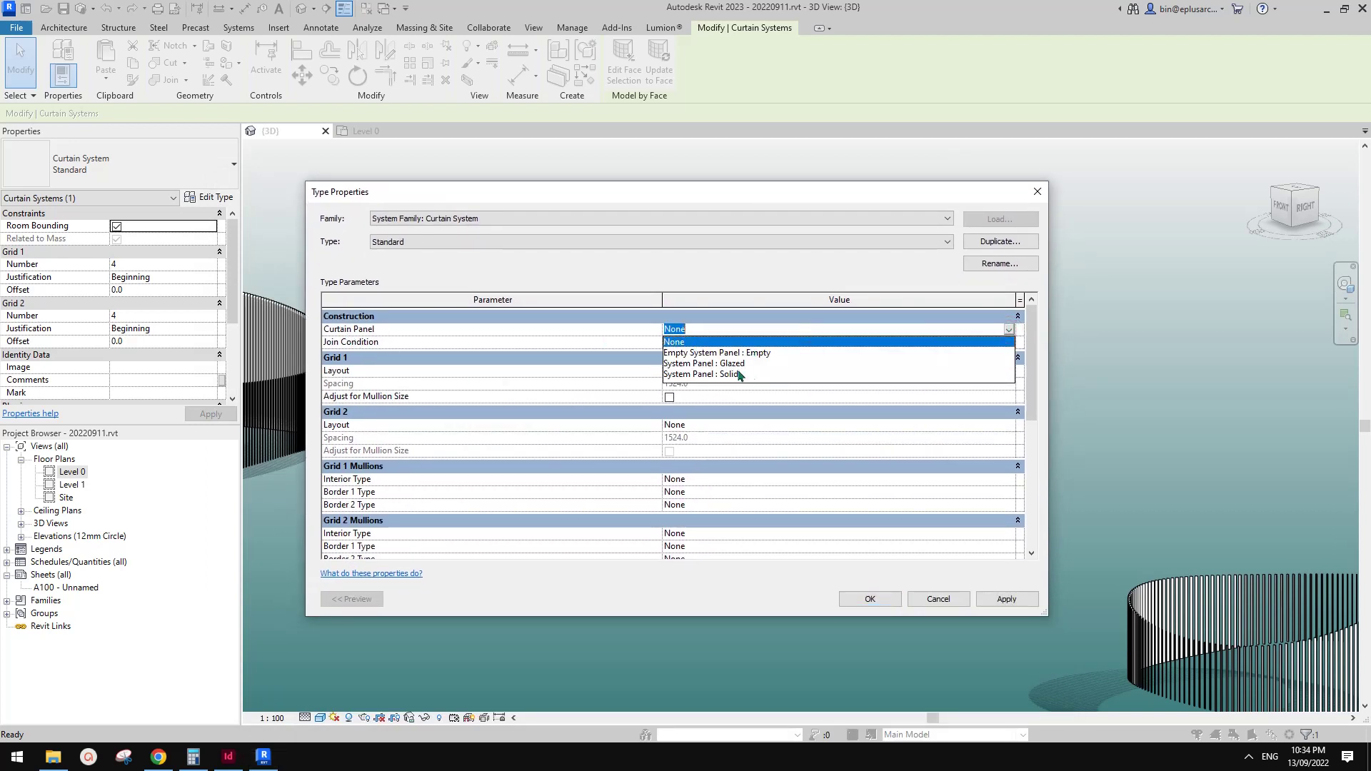
{"action": "left_click", "coordinate": [697, 353]}
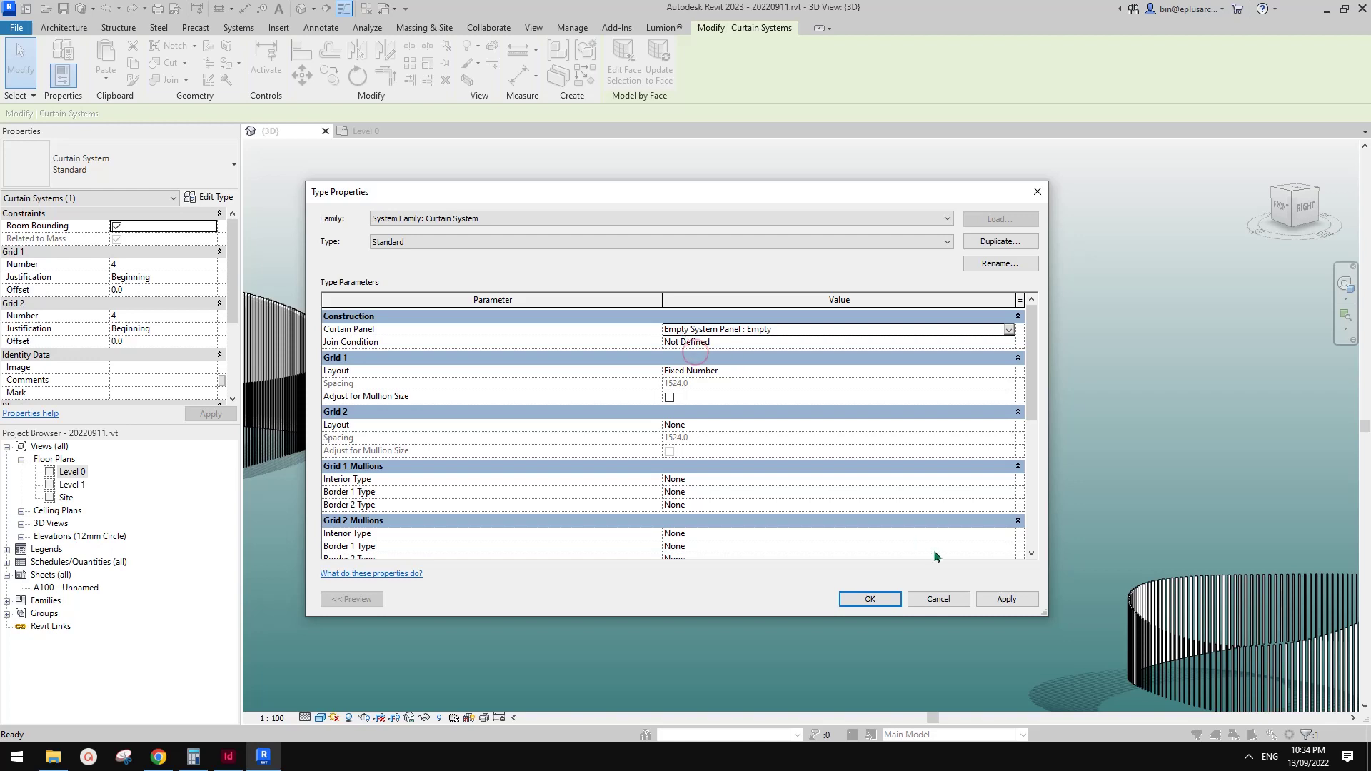
{"action": "left_click", "coordinate": [1005, 598]}
Assign Rectangular Mullion : 100x400 to the Grid 1 interior, Border 1 and Border 2 mullions of the curtain system type.
{"action": "left_click_drag", "start_coordinate": [700, 200], "coordinate": [737, 210]}
{"action": "scroll", "coordinate": [479, 466], "scroll_direction": "down", "scroll_amount": 2}
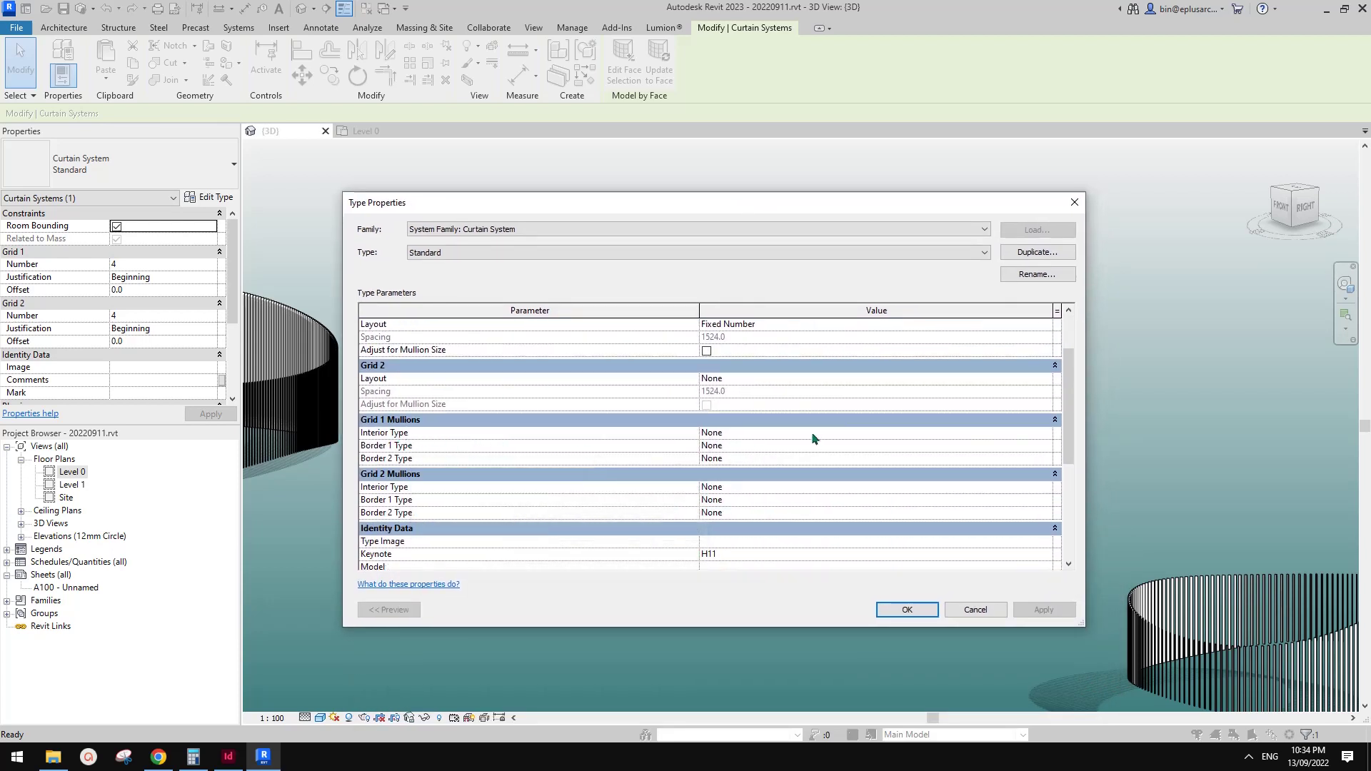
{"action": "left_click", "coordinate": [1045, 433]}
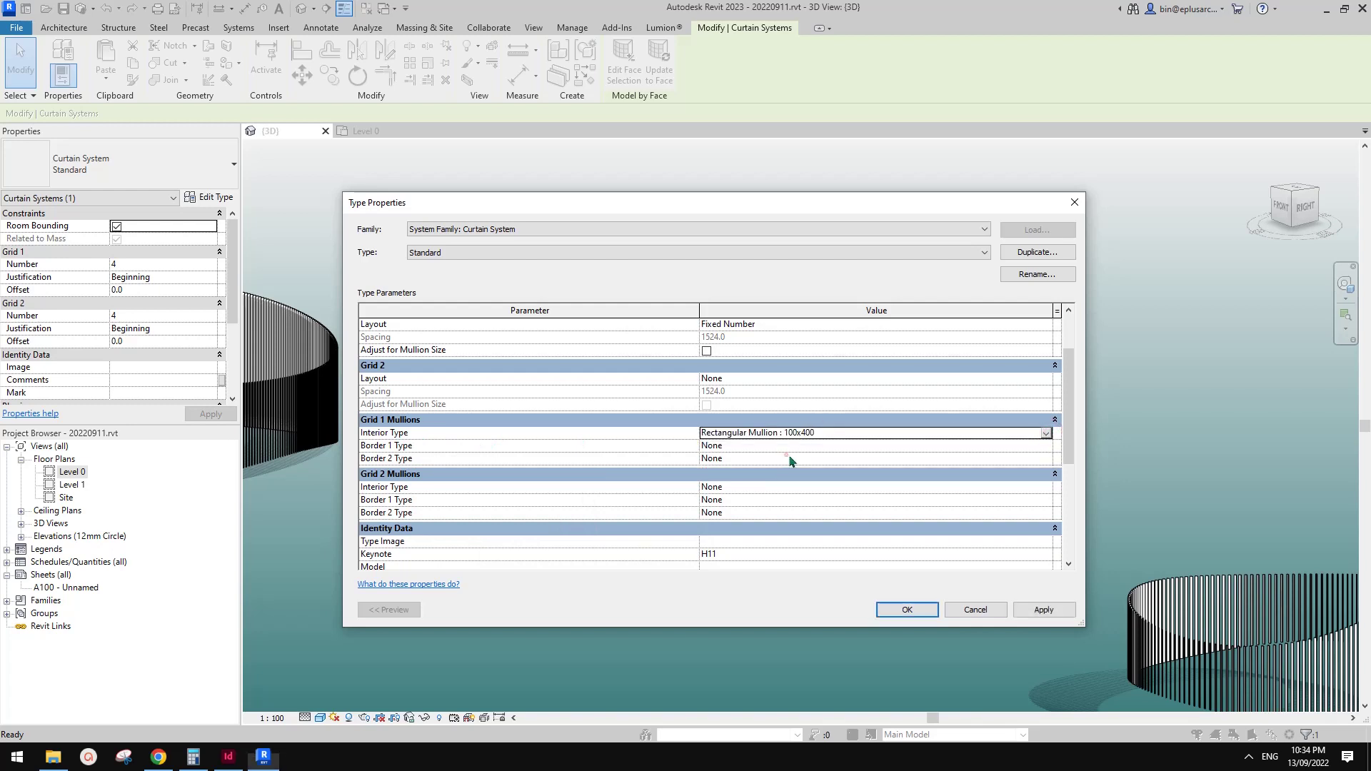
{"action": "left_click", "coordinate": [786, 452]}
{"action": "left_click", "coordinate": [840, 433]}
{"action": "key", "text": "ctrl+c"}
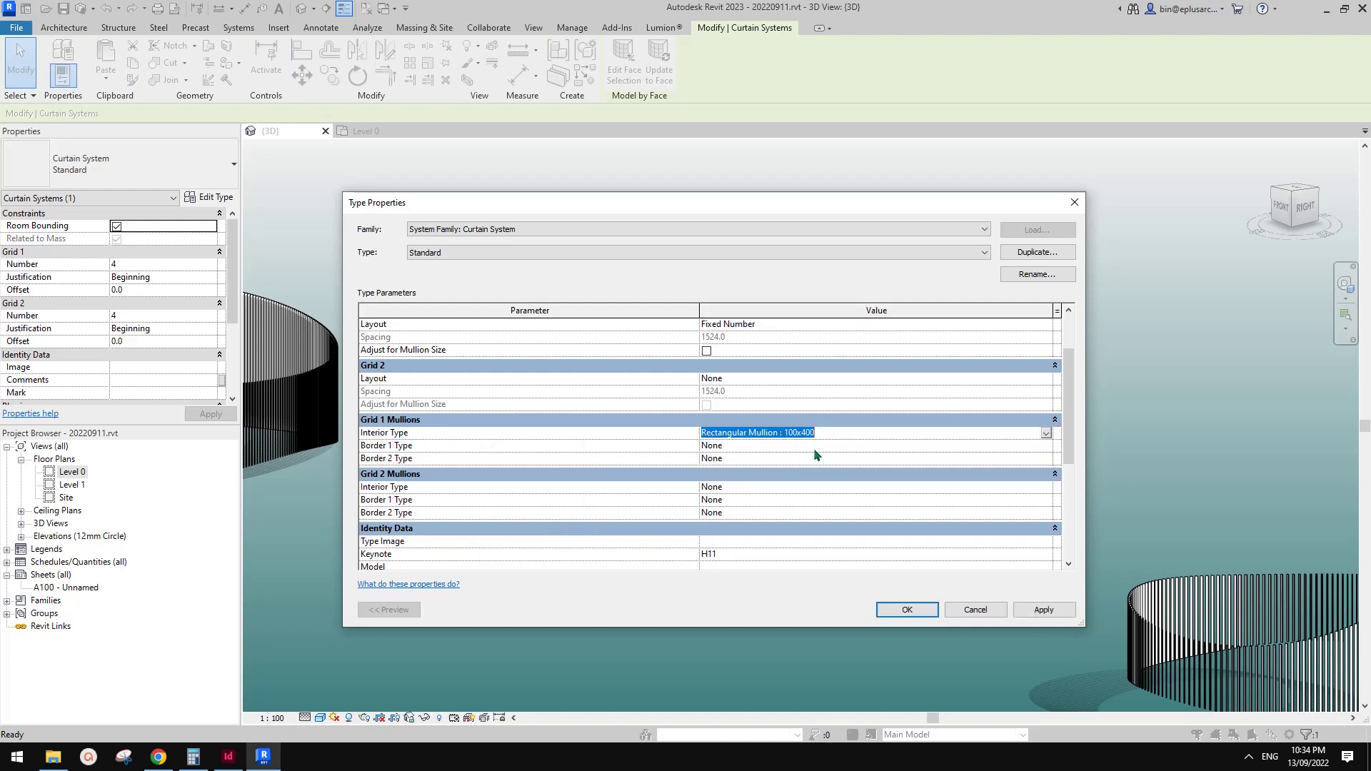
{"action": "left_click", "coordinate": [816, 446]}
{"action": "key", "text": "ctrl+v"}
{"action": "left_click", "coordinate": [616, 445]}
{"action": "left_click", "coordinate": [795, 459]}
{"action": "key", "text": "ctrl+v"}
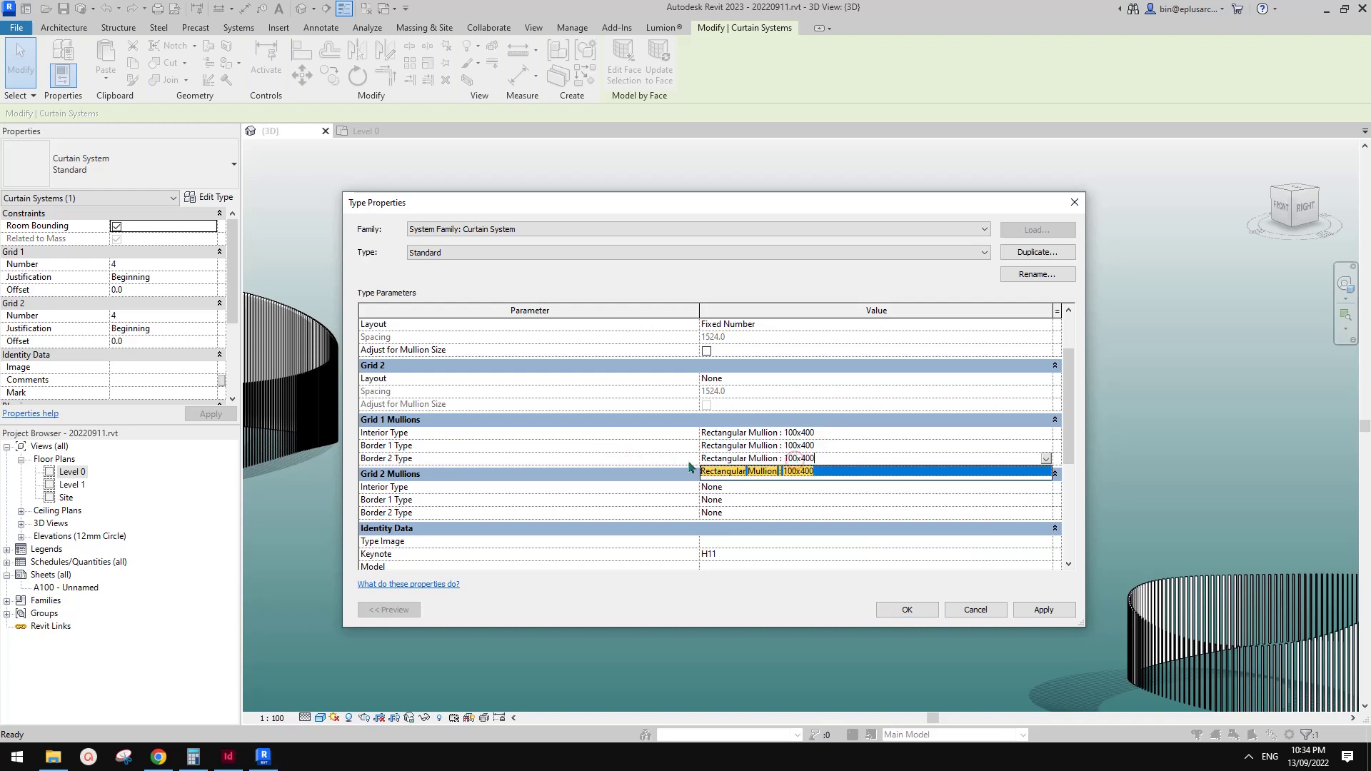
{"action": "left_click", "coordinate": [611, 446]}
Turn on Adjust for Mullion Size for Grid 1 and apply the type changes.
{"action": "scroll", "coordinate": [604, 436], "scroll_direction": "up", "scroll_amount": 2}
{"action": "left_click", "coordinate": [708, 409]}
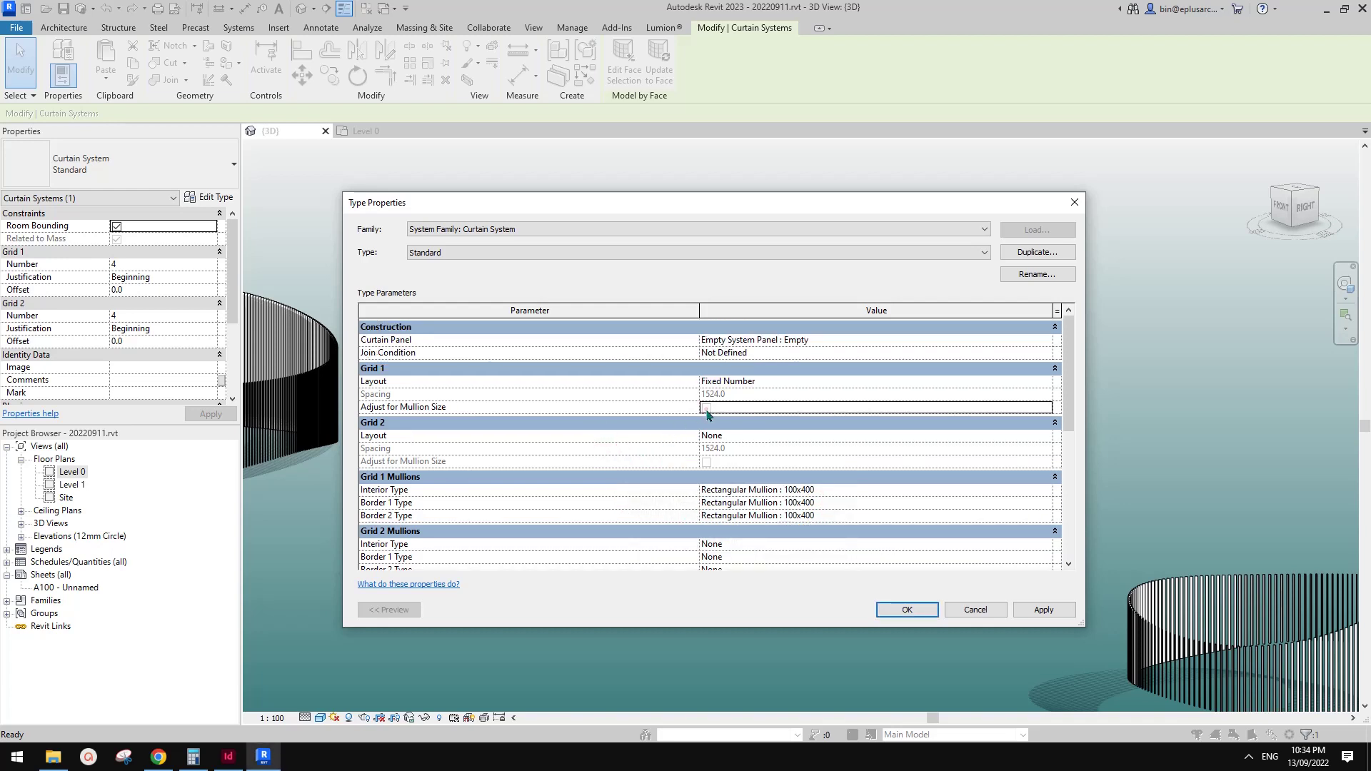
{"action": "left_click", "coordinate": [1043, 610]}
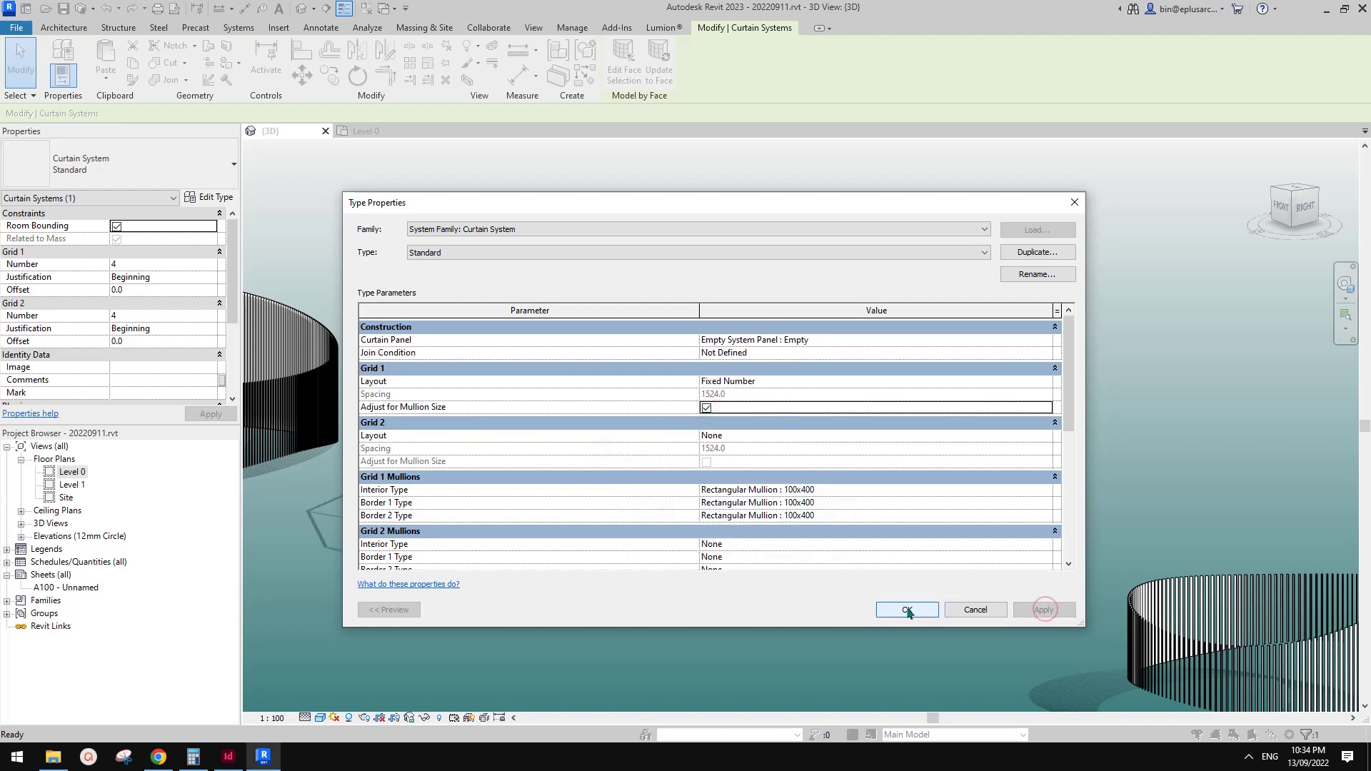
{"action": "left_click", "coordinate": [907, 611]}
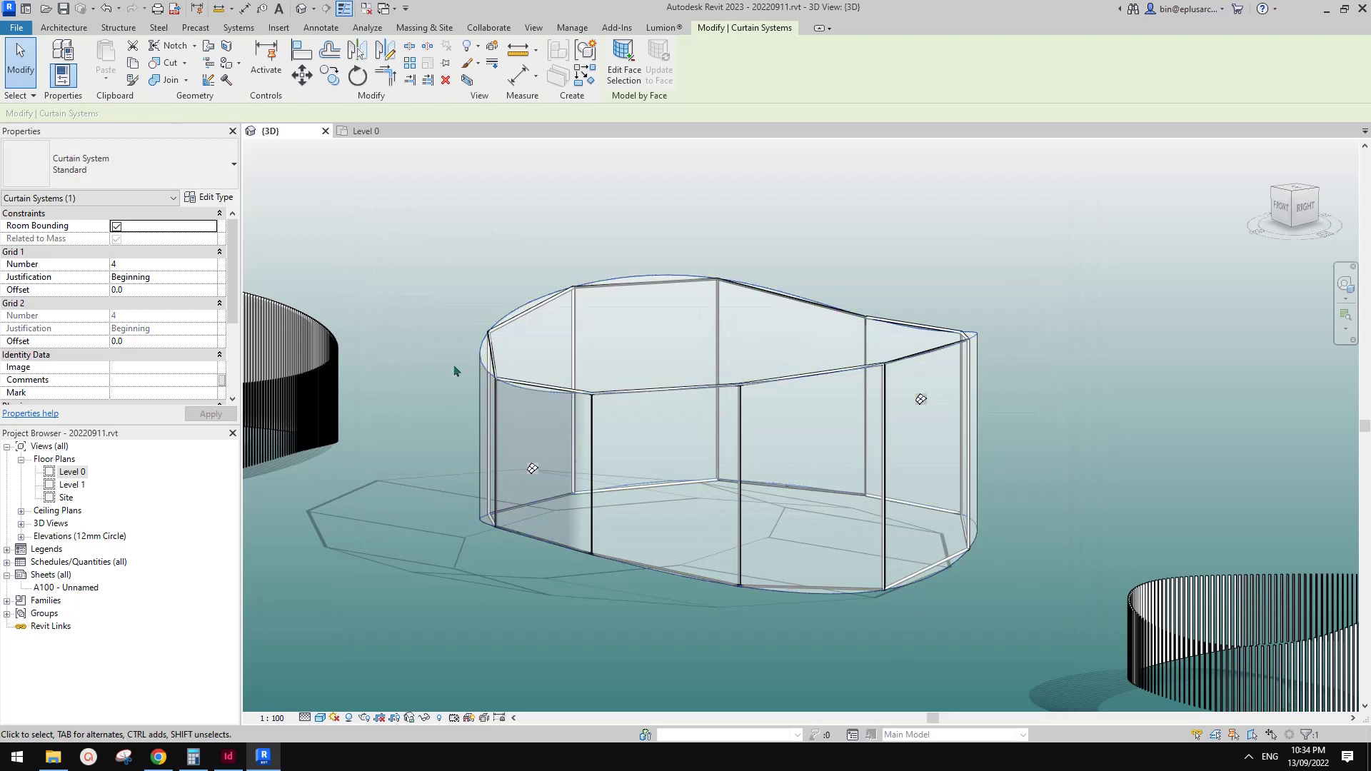
Try to set the curtain system's Grid 1 layout to Maximum Spacing with a spacing of 400.
{"action": "left_click", "coordinate": [209, 197]}
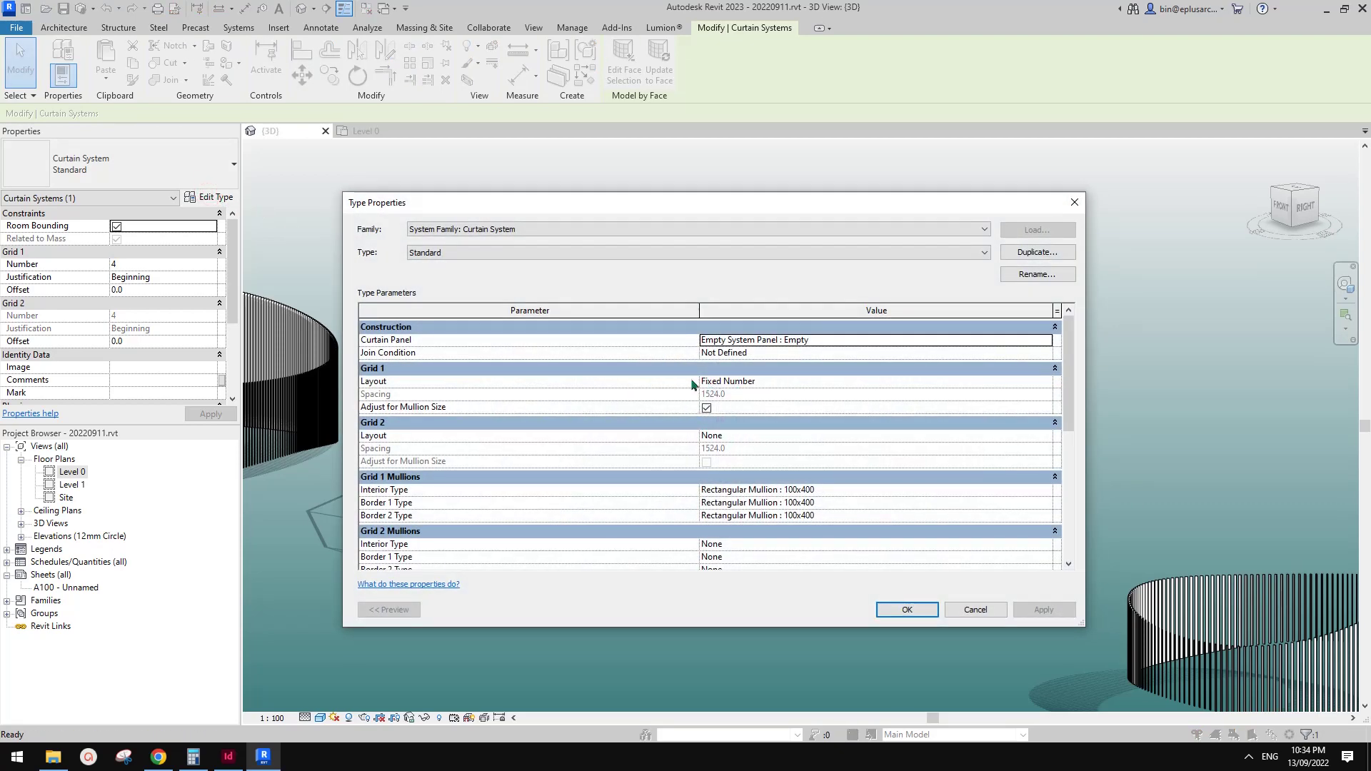
{"action": "left_click", "coordinate": [1045, 383]}
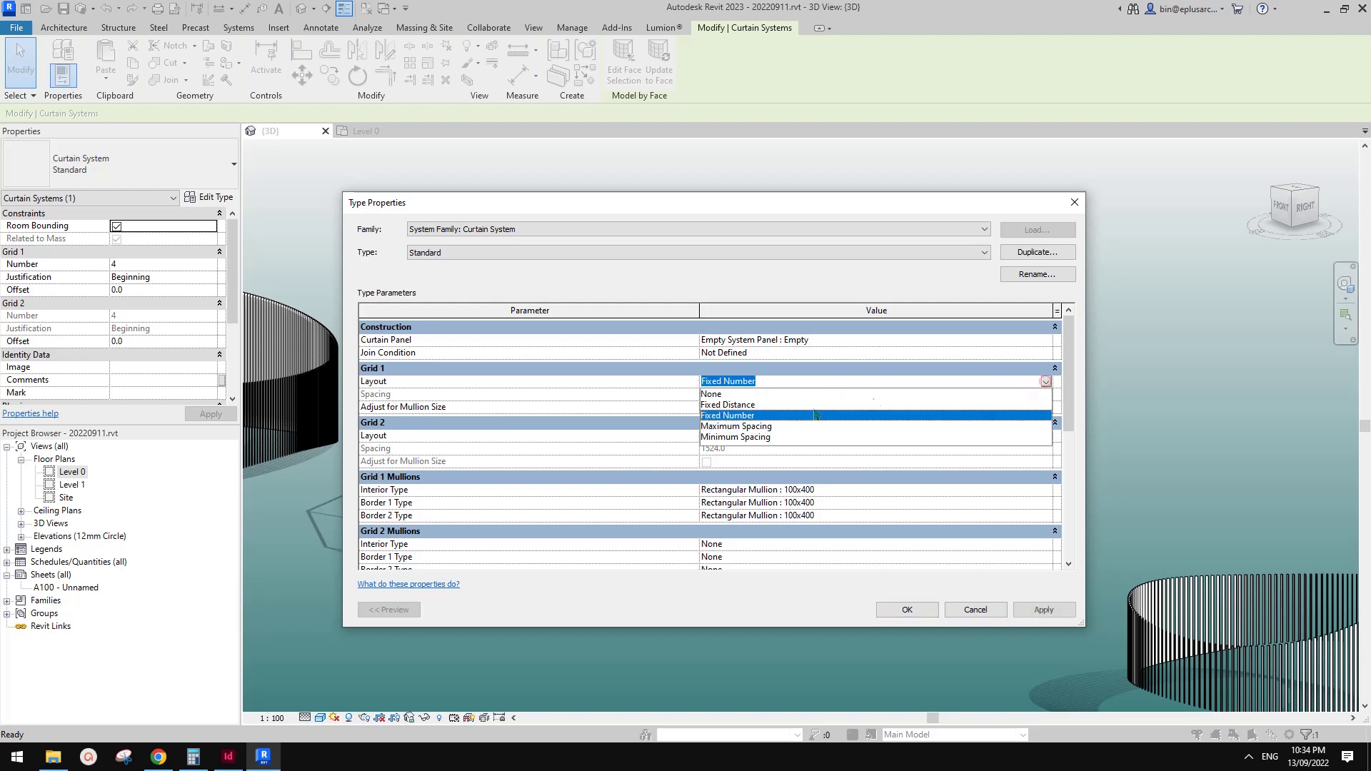
{"action": "left_click", "coordinate": [739, 426]}
{"action": "left_click", "coordinate": [737, 394]}
{"action": "type", "text": "4"}
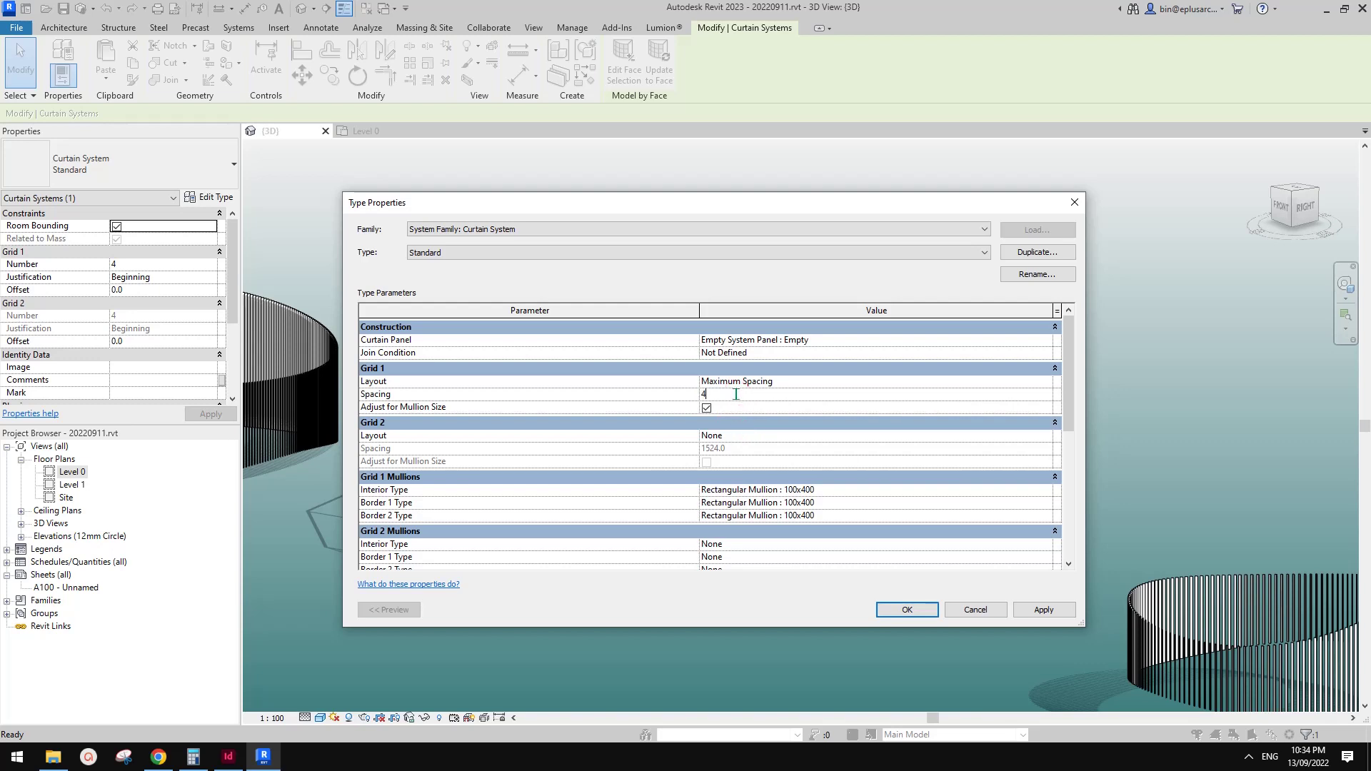
{"action": "type", "text": "00"}
{"action": "left_click", "coordinate": [908, 610]}
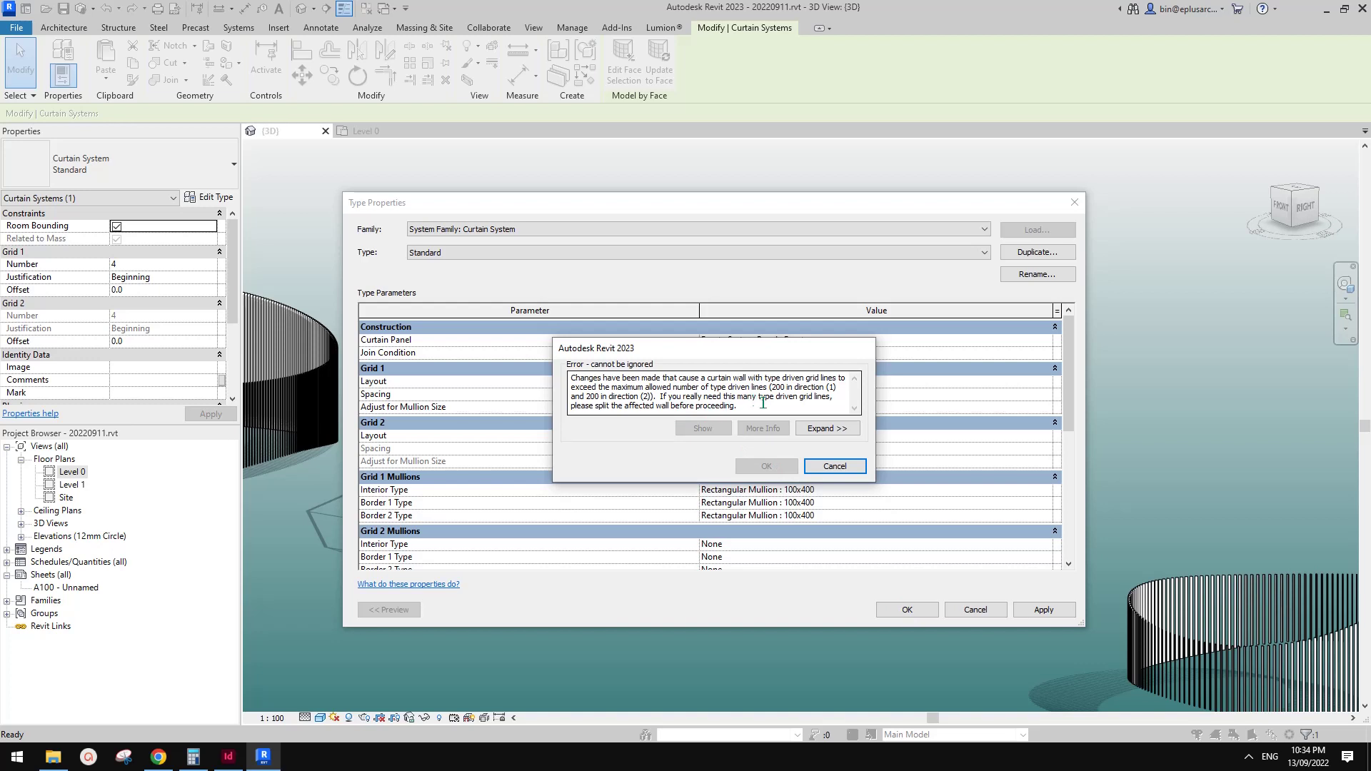
{"action": "left_click_drag", "start_coordinate": [755, 347], "coordinate": [796, 368]}
{"action": "key", "text": "Escape"}
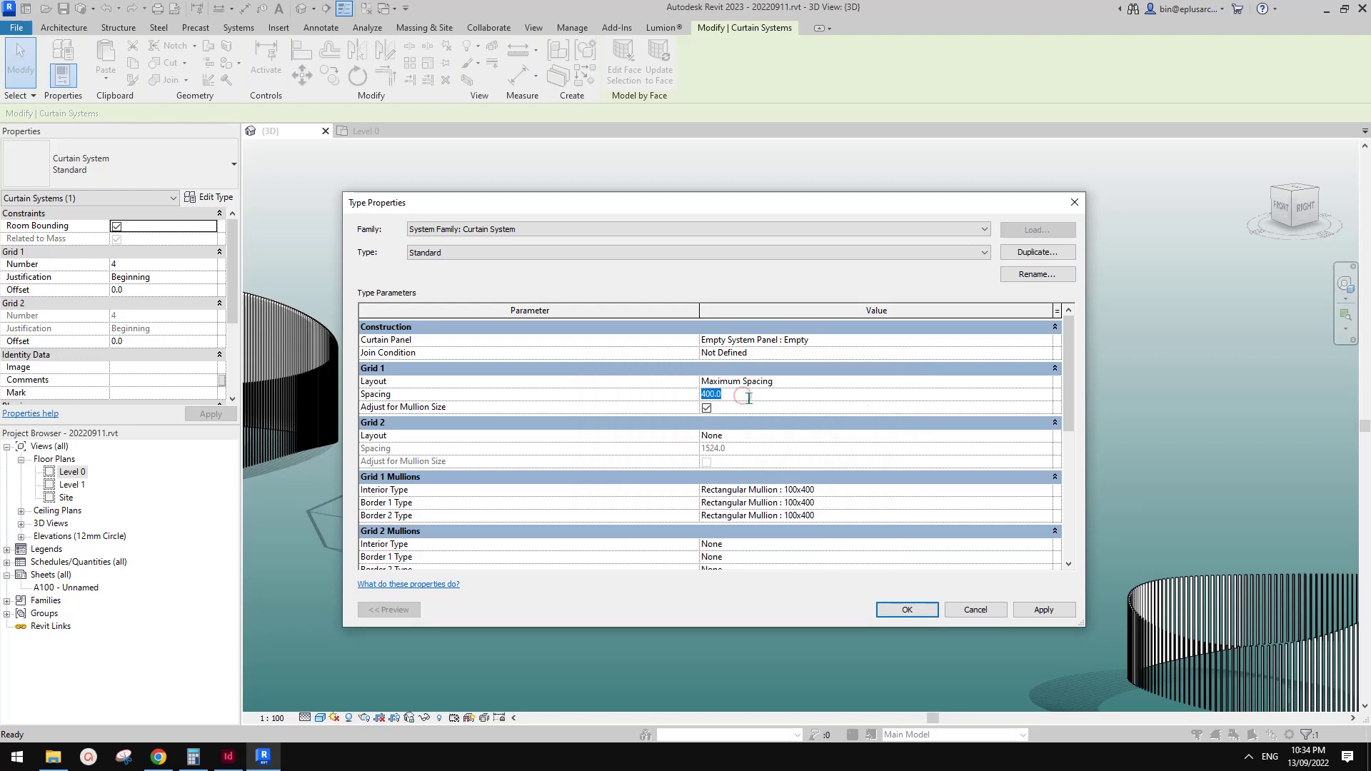
Return the Grid 1 layout to Fixed Number and set the curtain system's Grid 1 number to 200.
{"action": "left_click", "coordinate": [864, 382]}
{"action": "left_click", "coordinate": [868, 384]}
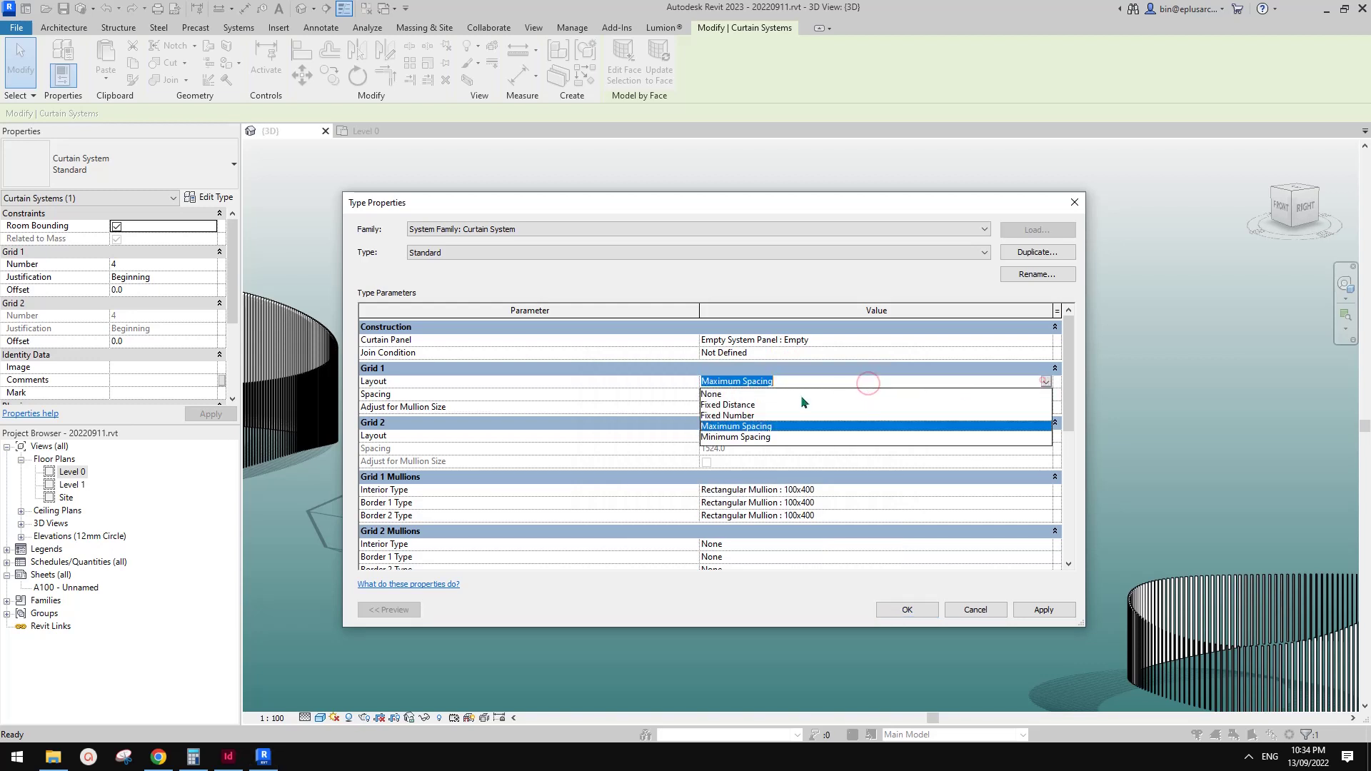
{"action": "left_click", "coordinate": [727, 415]}
{"action": "left_click", "coordinate": [906, 609]}
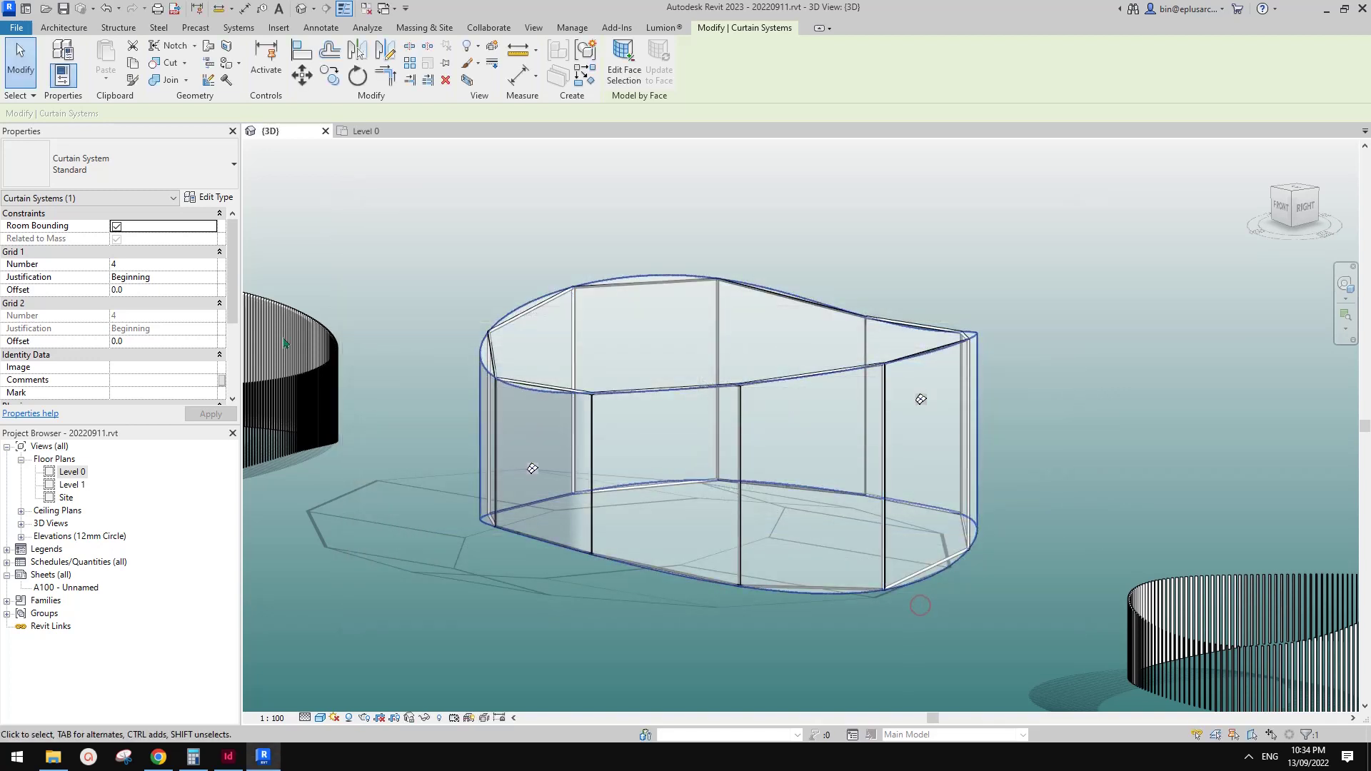
{"action": "left_click", "coordinate": [141, 264]}
{"action": "type", "text": "200"}
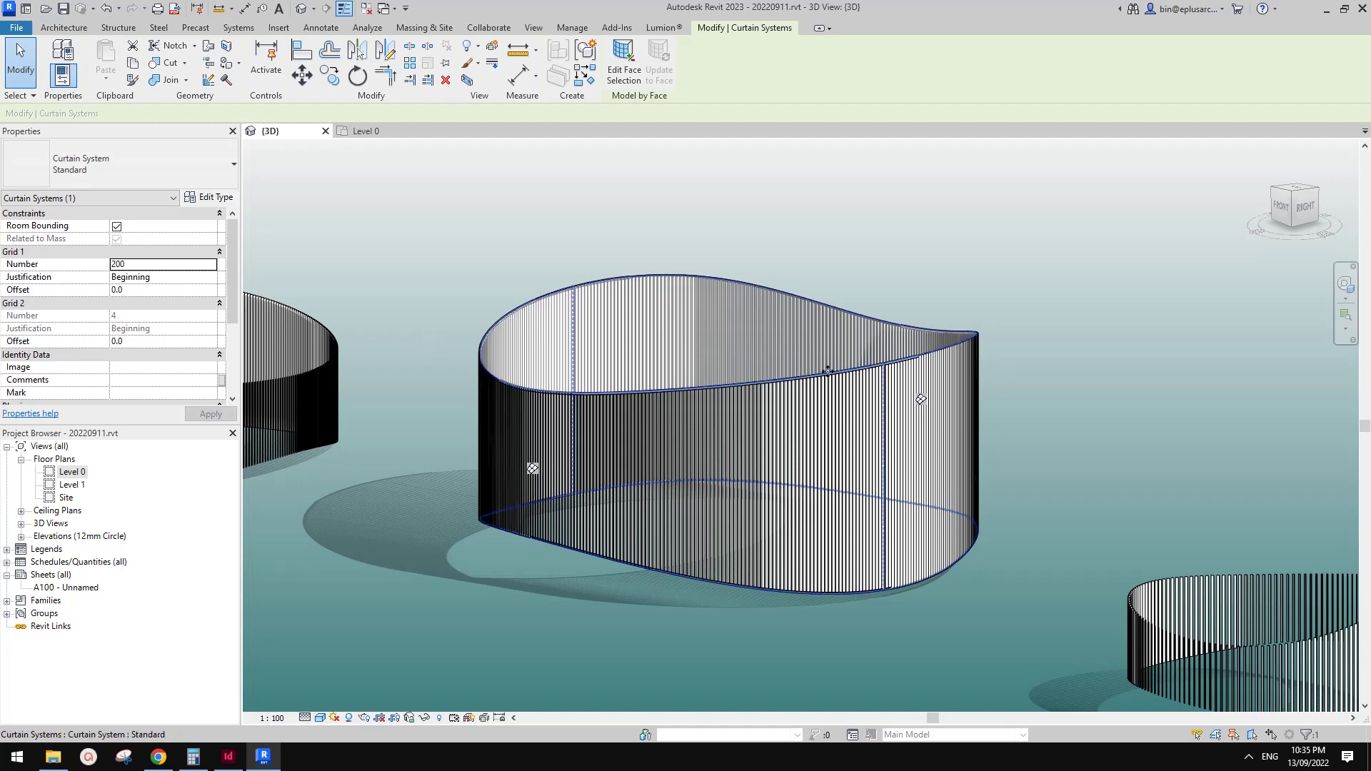
Delete all horizontal mullions along the warped upper edge of the curtain system.
{"action": "left_click", "coordinate": [1047, 313]}
{"action": "middle_click_drag", "start_coordinate": [1047, 318], "coordinate": [685, 392], "text": "shift"}
{"action": "scroll", "coordinate": [700, 422], "scroll_direction": "up", "scroll_amount": 6}
{"action": "scroll", "coordinate": [892, 476], "scroll_direction": "down", "scroll_amount": 1}
{"action": "scroll", "coordinate": [880, 475], "scroll_direction": "down", "scroll_amount": 5}
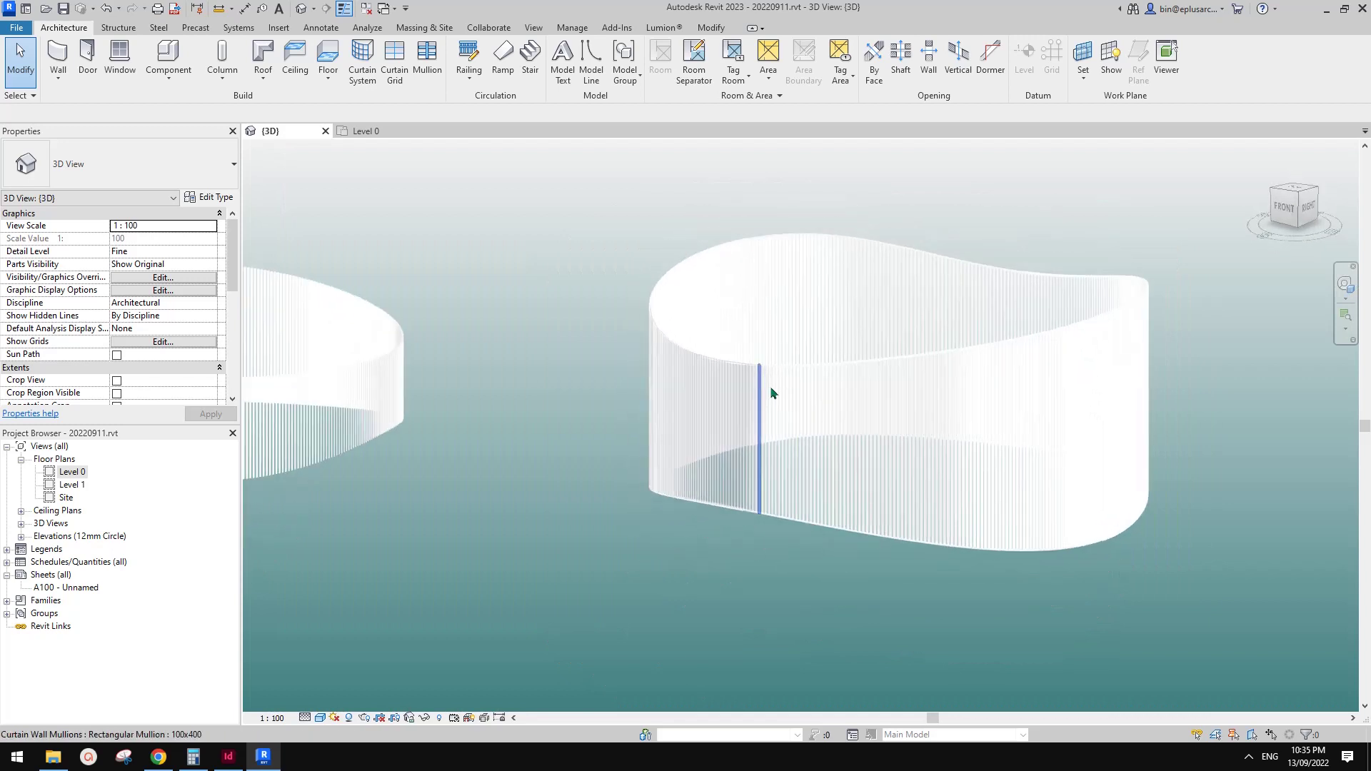
{"action": "left_click_drag", "start_coordinate": [596, 194], "coordinate": [1217, 400]}
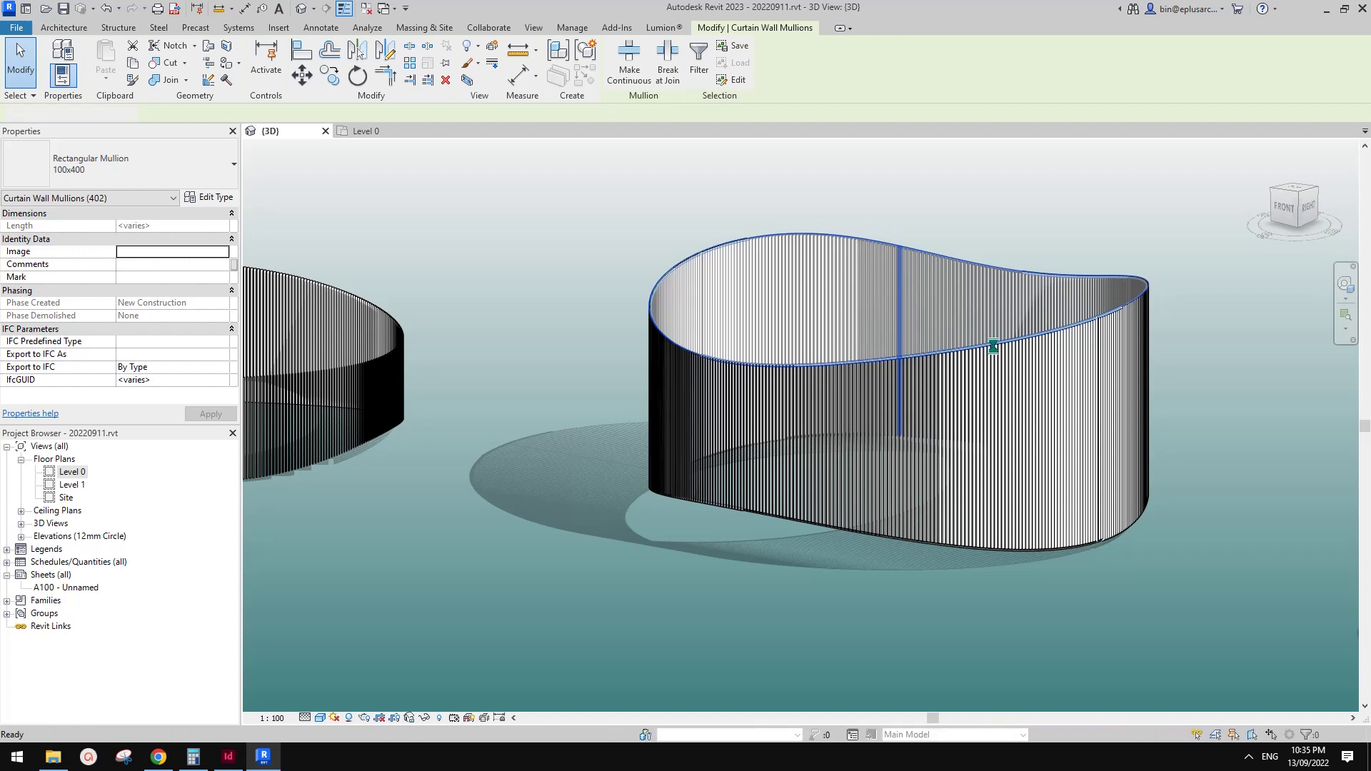
{"action": "key", "text": "Escape"}
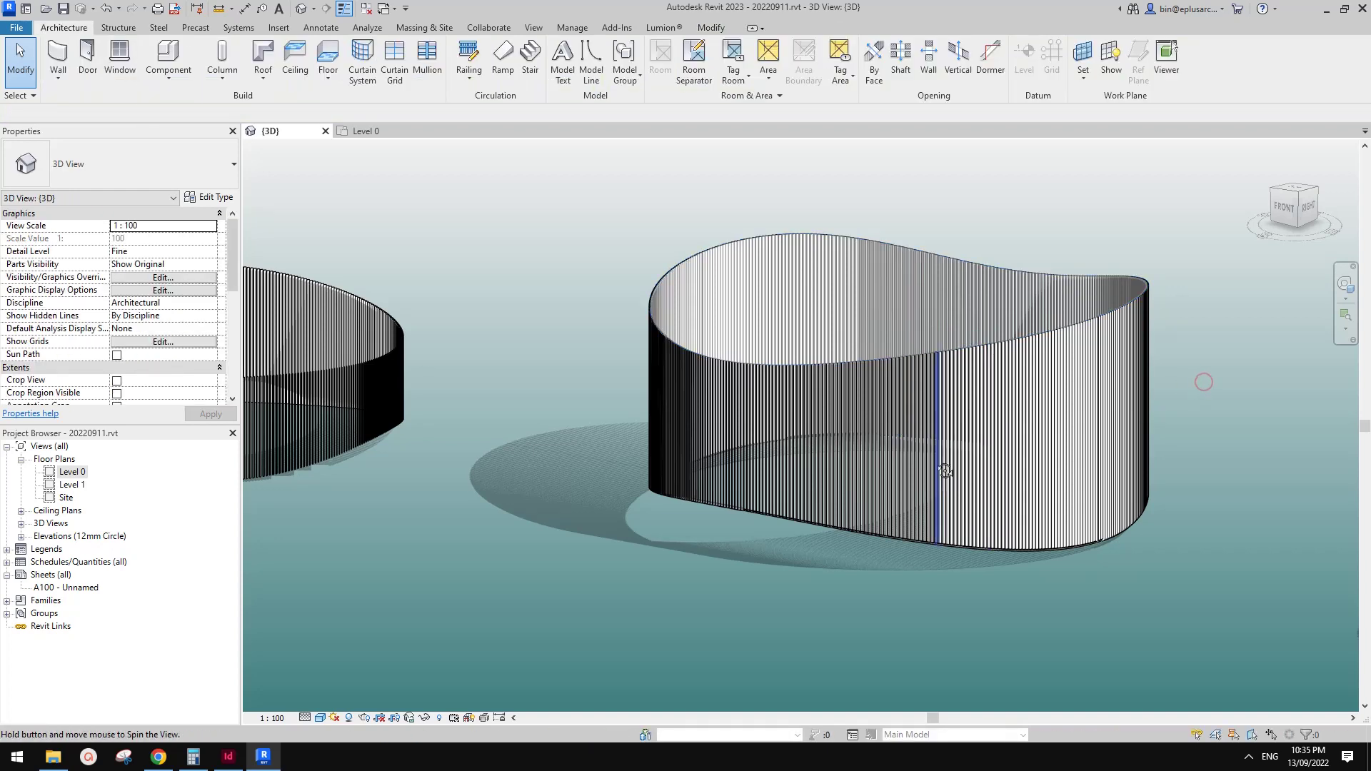
Delete all horizontal mullions along the warped lower edge of the curtain system.
{"action": "middle_click_drag", "start_coordinate": [945, 471], "coordinate": [940, 431], "text": "shift"}
{"action": "mouse_move", "coordinate": [579, 434]}
{"action": "left_mouse_down"}
{"action": "mouse_move", "coordinate": [609, 453]}
{"action": "mouse_move", "coordinate": [1229, 583]}
{"action": "left_mouse_up"}
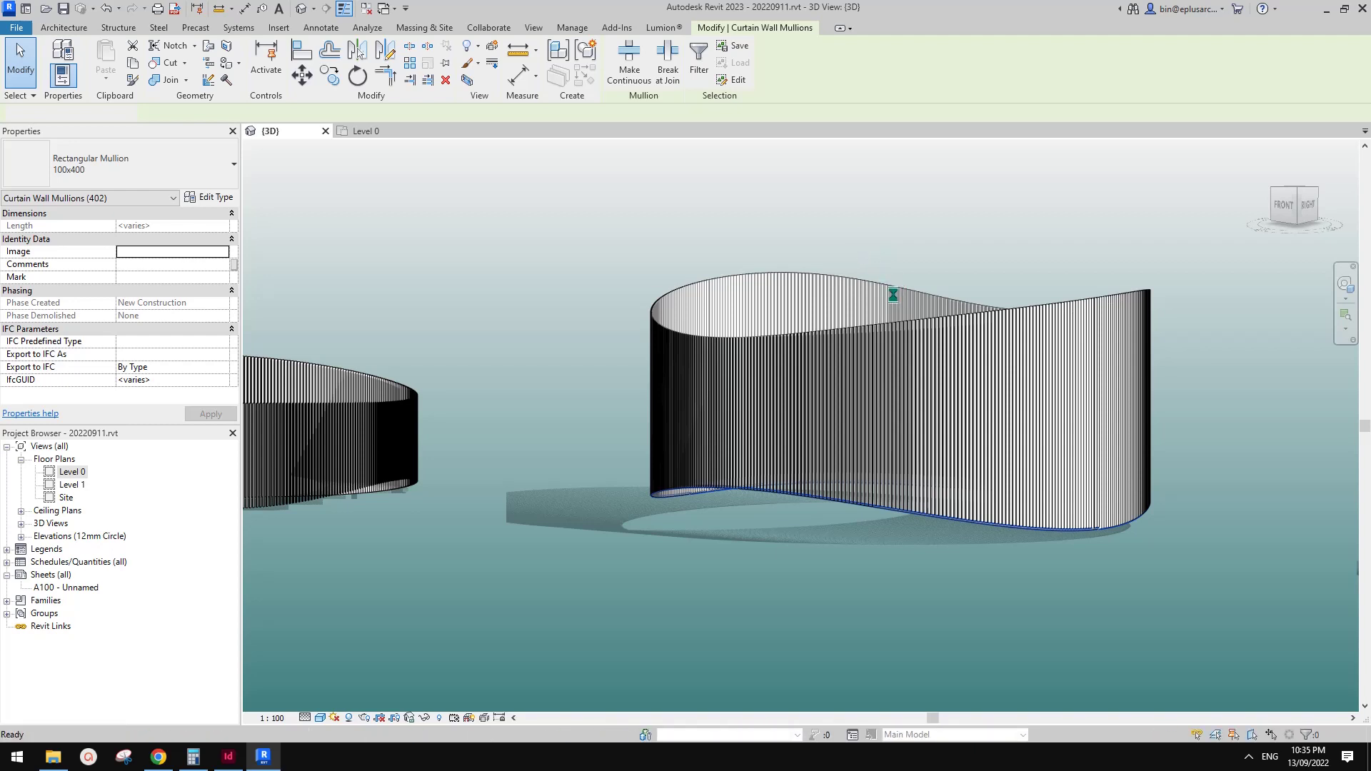
{"action": "key", "text": "Escape"}
{"action": "scroll", "coordinate": [878, 428], "scroll_direction": "up", "scroll_amount": 5}
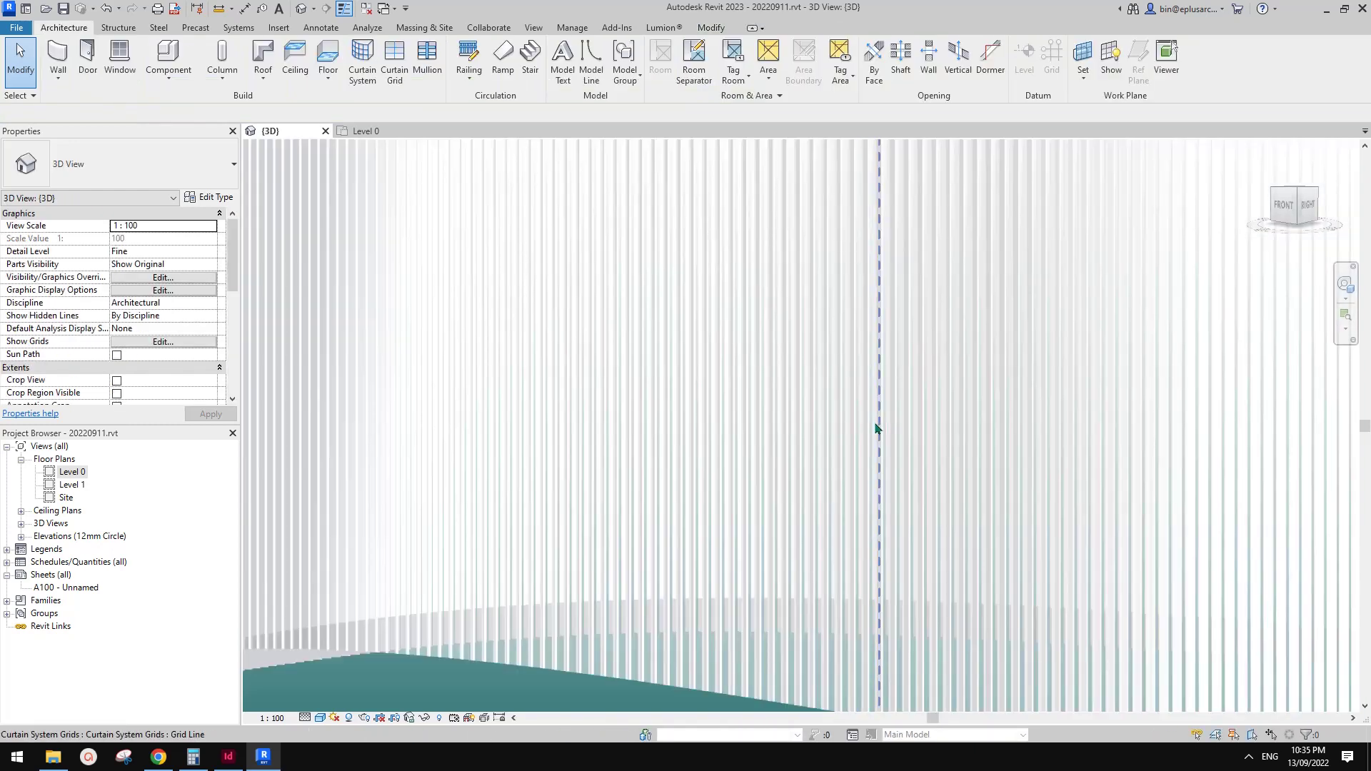
{"action": "scroll", "coordinate": [870, 425], "scroll_direction": "down", "scroll_amount": 5}
Set the Phase Demolished of the mass inside the curtain system to New Construction.
{"action": "middle_click_drag", "start_coordinate": [781, 398], "coordinate": [884, 478], "text": "shift"}
{"action": "left_click", "coordinate": [910, 390]}
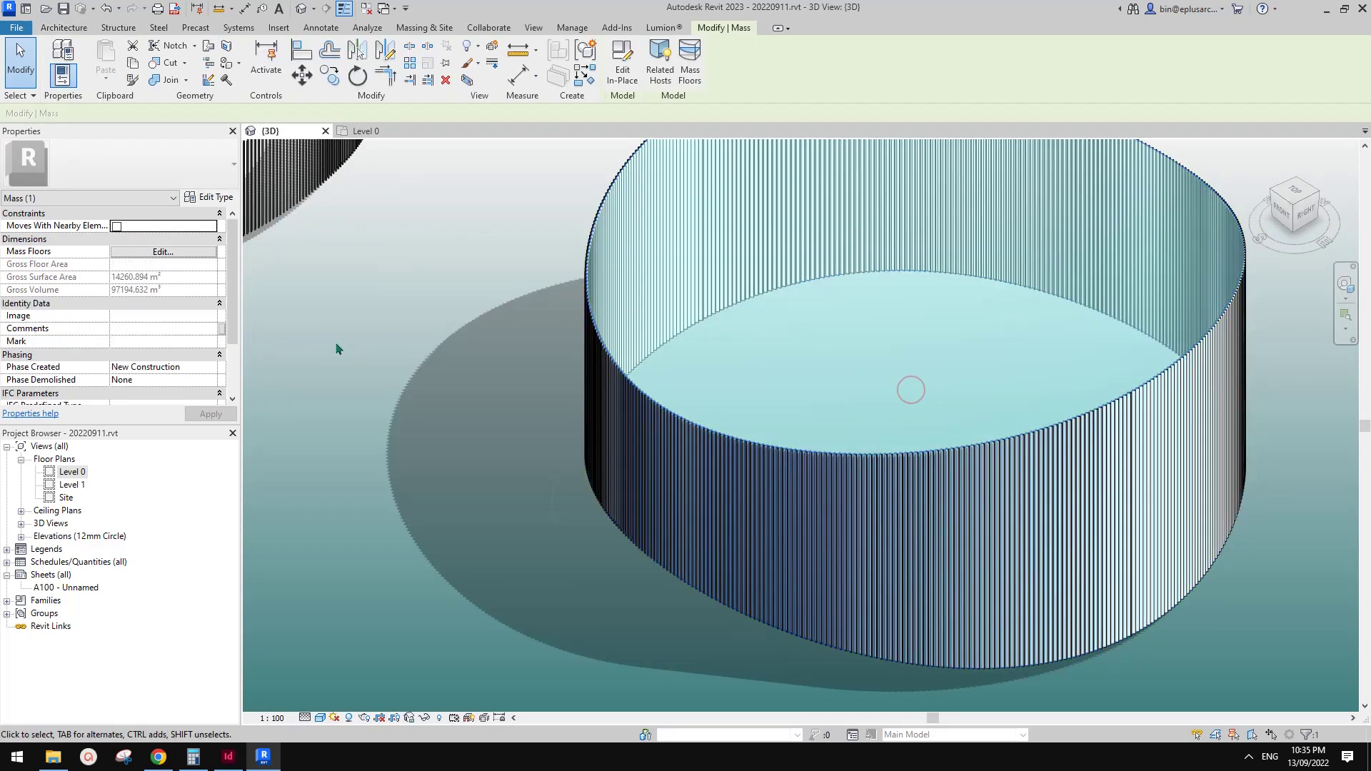
{"action": "left_click", "coordinate": [209, 379]}
{"action": "left_click", "coordinate": [210, 379]}
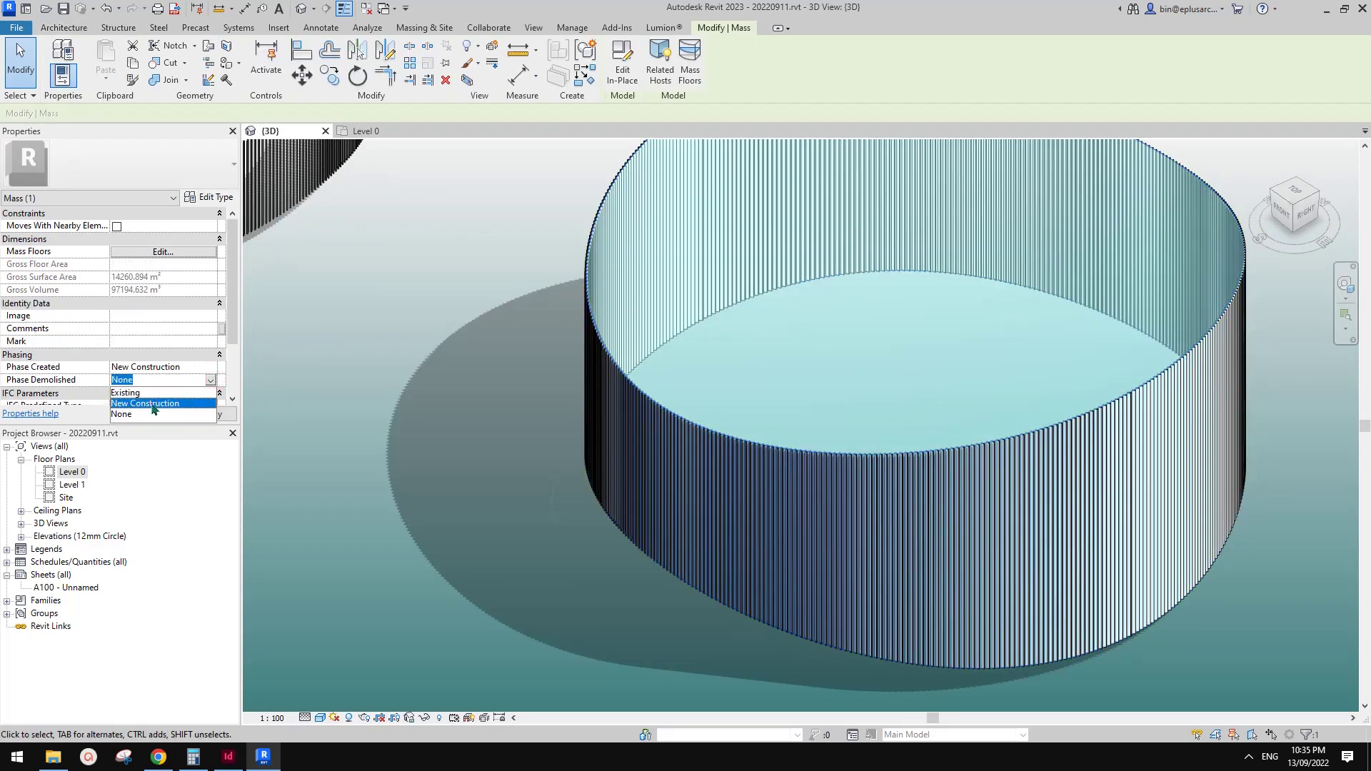
{"action": "left_click", "coordinate": [152, 404]}
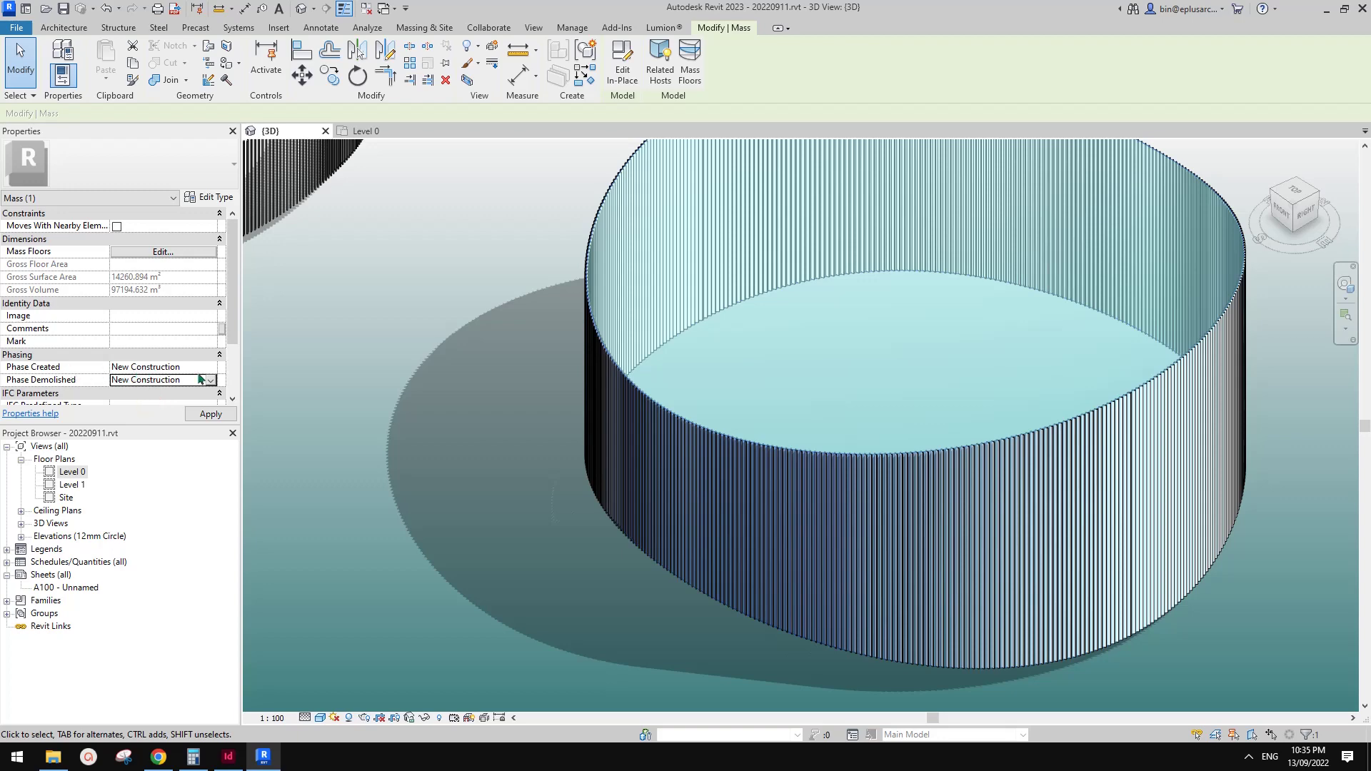
{"action": "left_click", "coordinate": [365, 280]}
Examine the finished curtain system screen from several angles and compare it with the other circular fin screens.
{"action": "middle_click_drag", "start_coordinate": [907, 475], "coordinate": [907, 435], "text": "shift"}
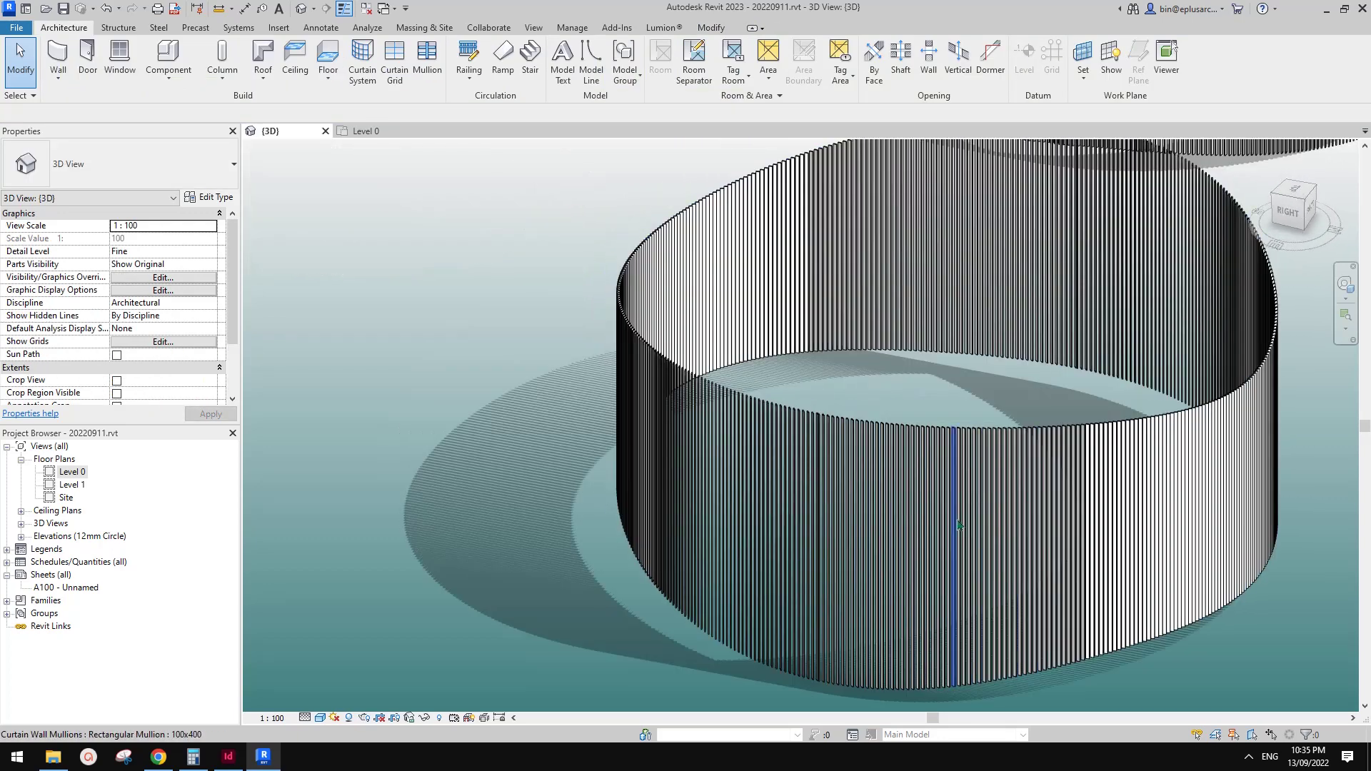
{"action": "scroll", "coordinate": [968, 500], "scroll_direction": "down", "scroll_amount": 2}
{"action": "scroll", "coordinate": [986, 462], "scroll_direction": "down", "scroll_amount": 1}
{"action": "middle_click_drag", "start_coordinate": [986, 463], "coordinate": [882, 556]}
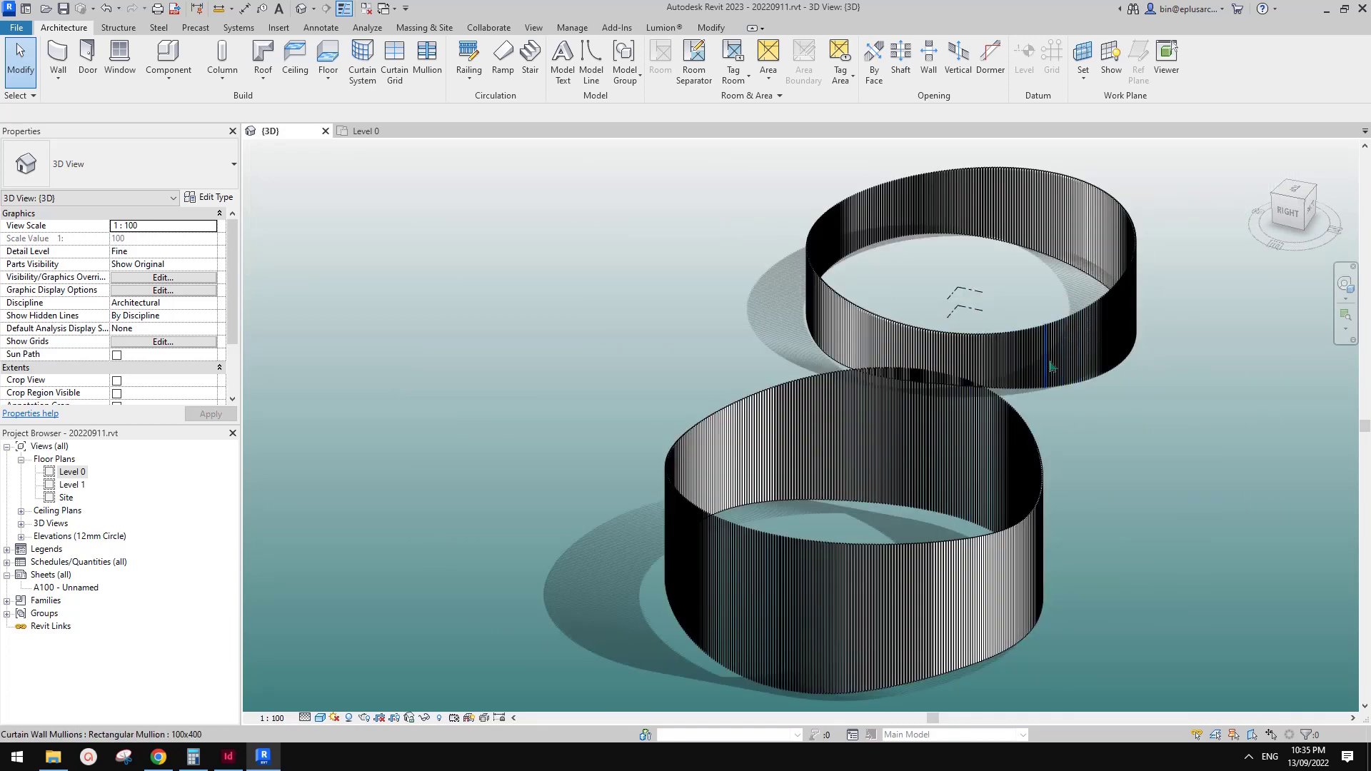
{"action": "left_click", "coordinate": [1050, 366]}
{"action": "middle_click_drag", "start_coordinate": [856, 394], "coordinate": [939, 377], "text": "shift"}
{"action": "middle_click_drag", "start_coordinate": [886, 411], "coordinate": [310, 309]}
{"action": "middle_click_drag", "start_coordinate": [988, 471], "coordinate": [732, 443]}
{"action": "key", "text": "Escape"}
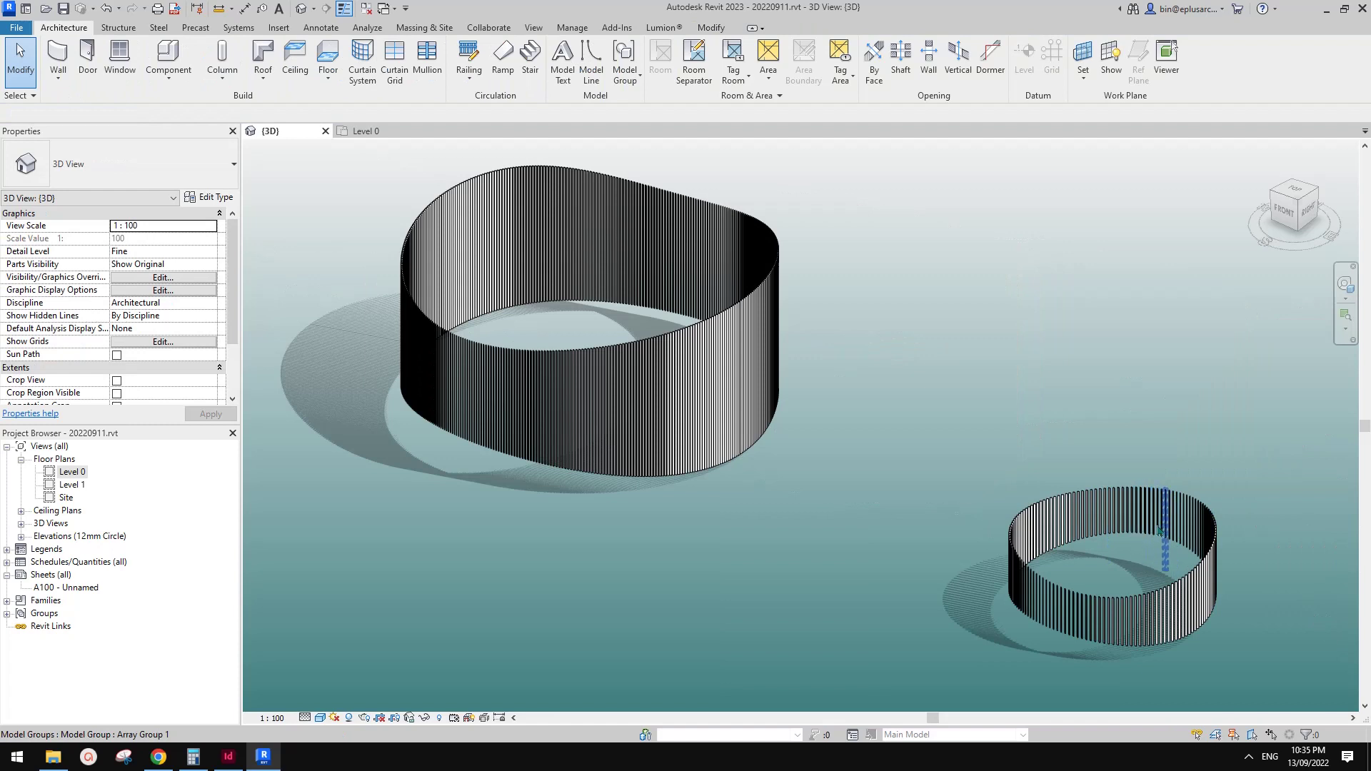
{"action": "middle_click_drag", "start_coordinate": [1160, 532], "coordinate": [851, 346], "text": "shift"}
{"action": "left_click", "coordinate": [920, 343]}
{"action": "key", "text": "Escape"}
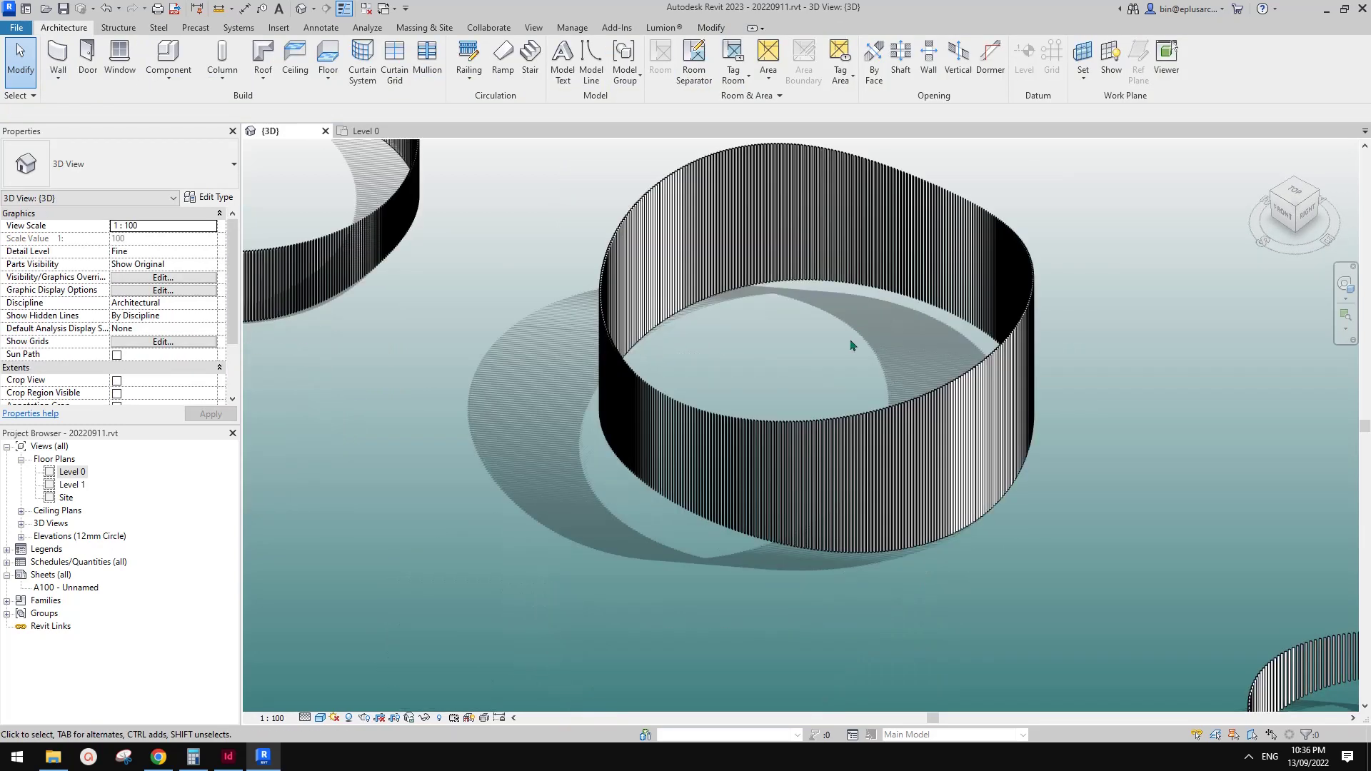
Set the 3D view's Phase Filter to Show All.
{"action": "scroll", "coordinate": [200, 371], "scroll_direction": "down", "scroll_amount": 5}
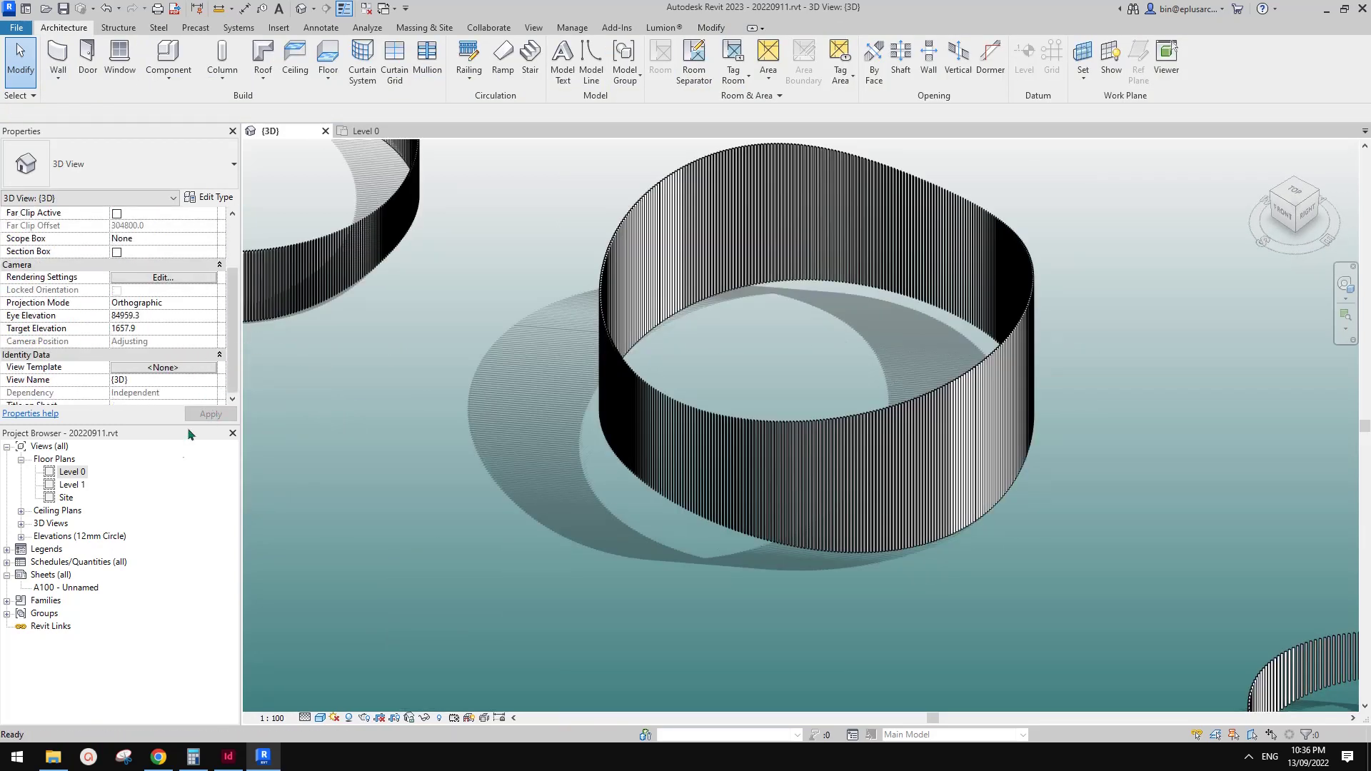
{"action": "left_click", "coordinate": [219, 369]}
{"action": "left_click", "coordinate": [153, 392]}
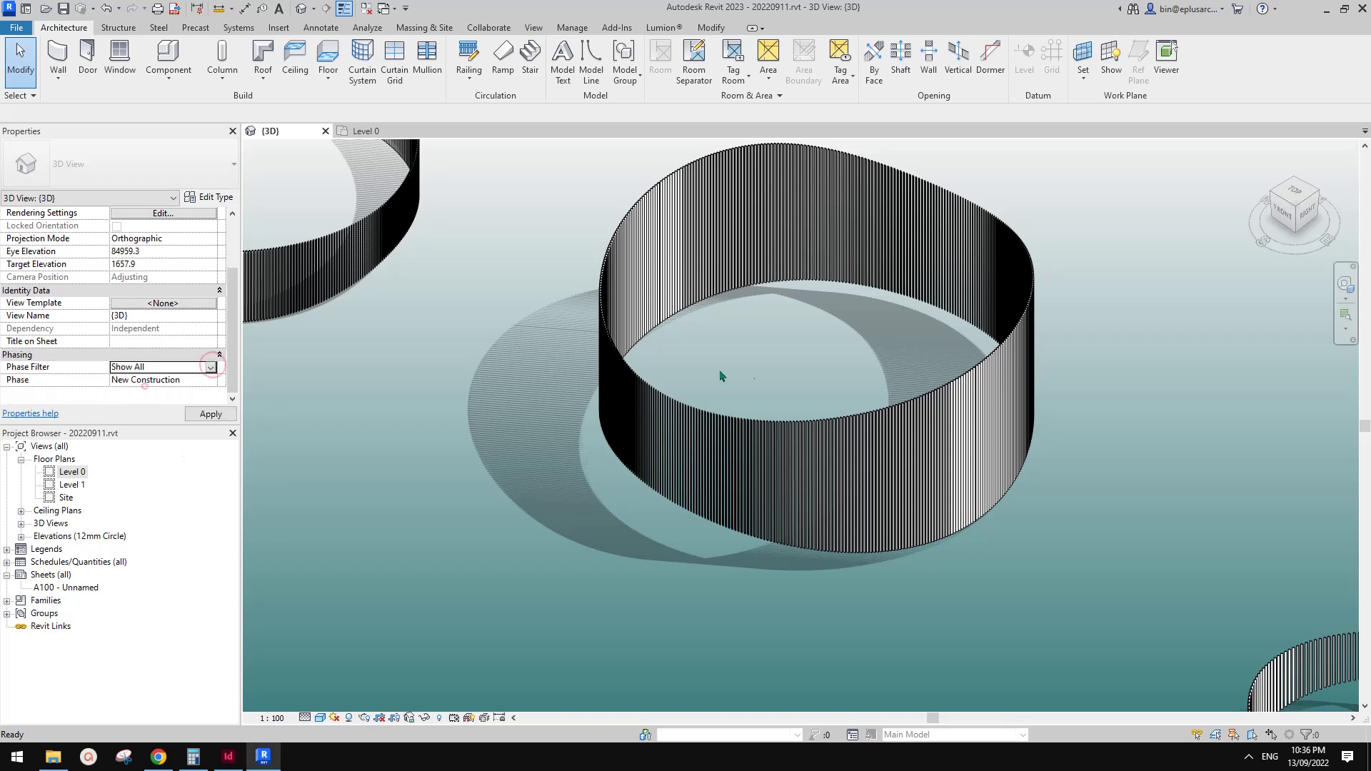
Copy the demolished mass from inside the curtain system to the empty area beside the fin screens.
{"action": "left_click", "coordinate": [781, 362]}
{"action": "scroll", "coordinate": [781, 362], "scroll_direction": "down", "scroll_amount": 3}
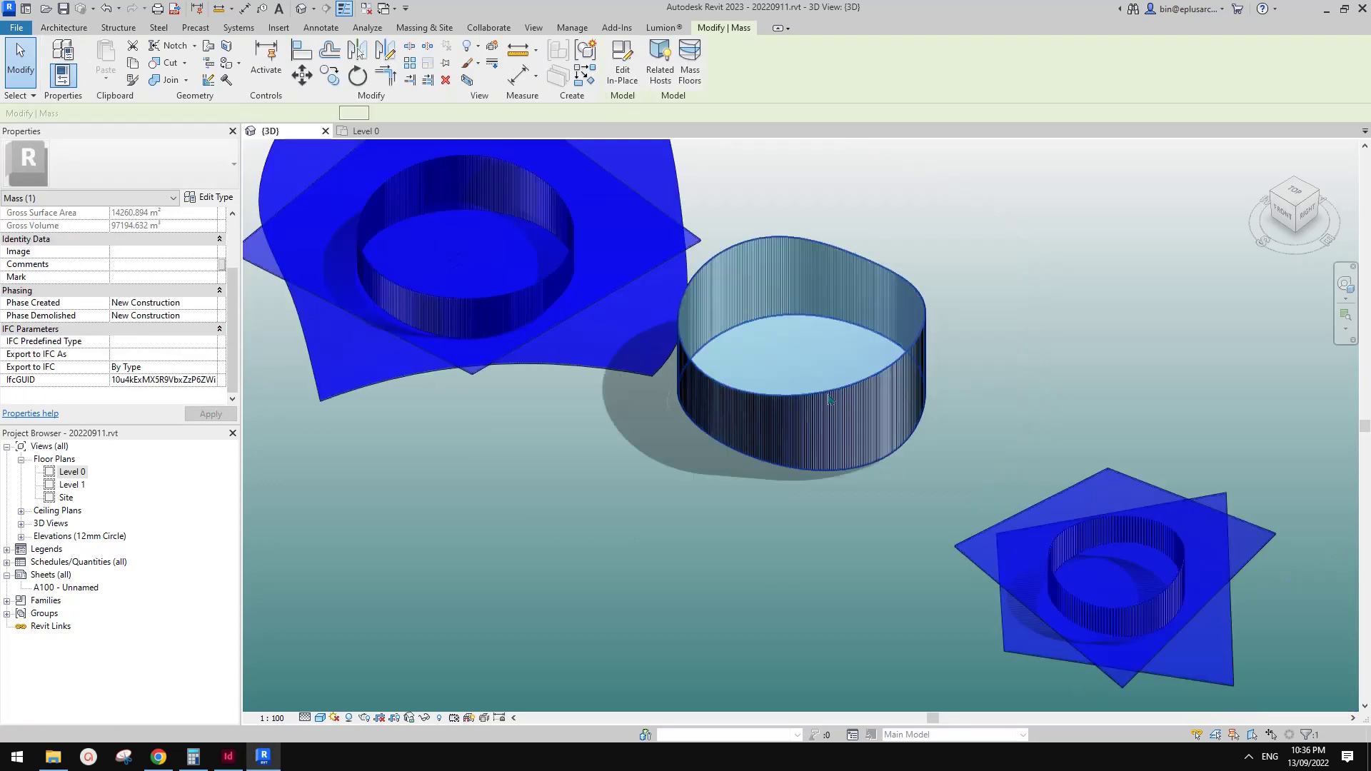
{"action": "left_click_drag", "start_coordinate": [828, 390], "coordinate": [1183, 261], "text": "ctrl"}
{"action": "left_click", "coordinate": [1185, 262]}
{"action": "key", "text": "Escape"}
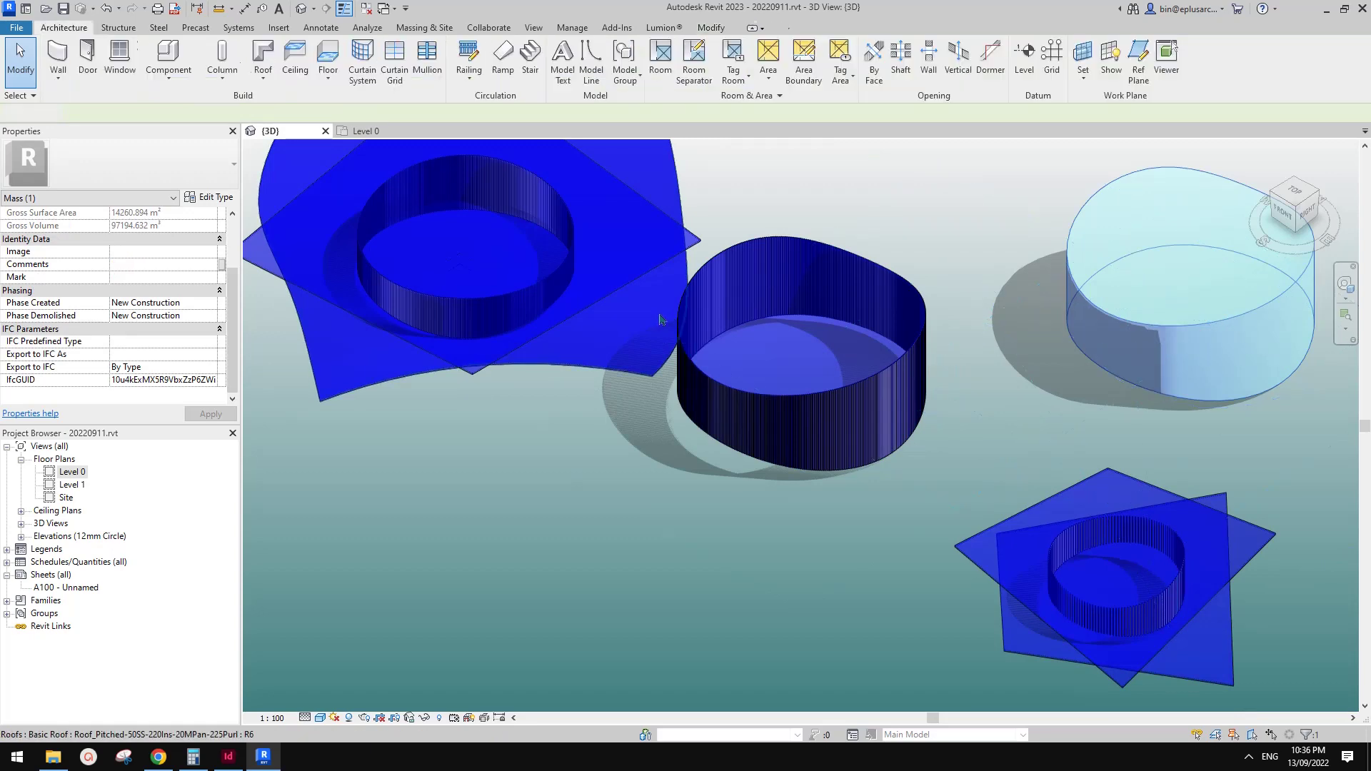
Set the 3D view's Phase Filter to Show Complete.
{"action": "scroll", "coordinate": [177, 362], "scroll_direction": "down", "scroll_amount": 1}
{"action": "left_click", "coordinate": [211, 366]}
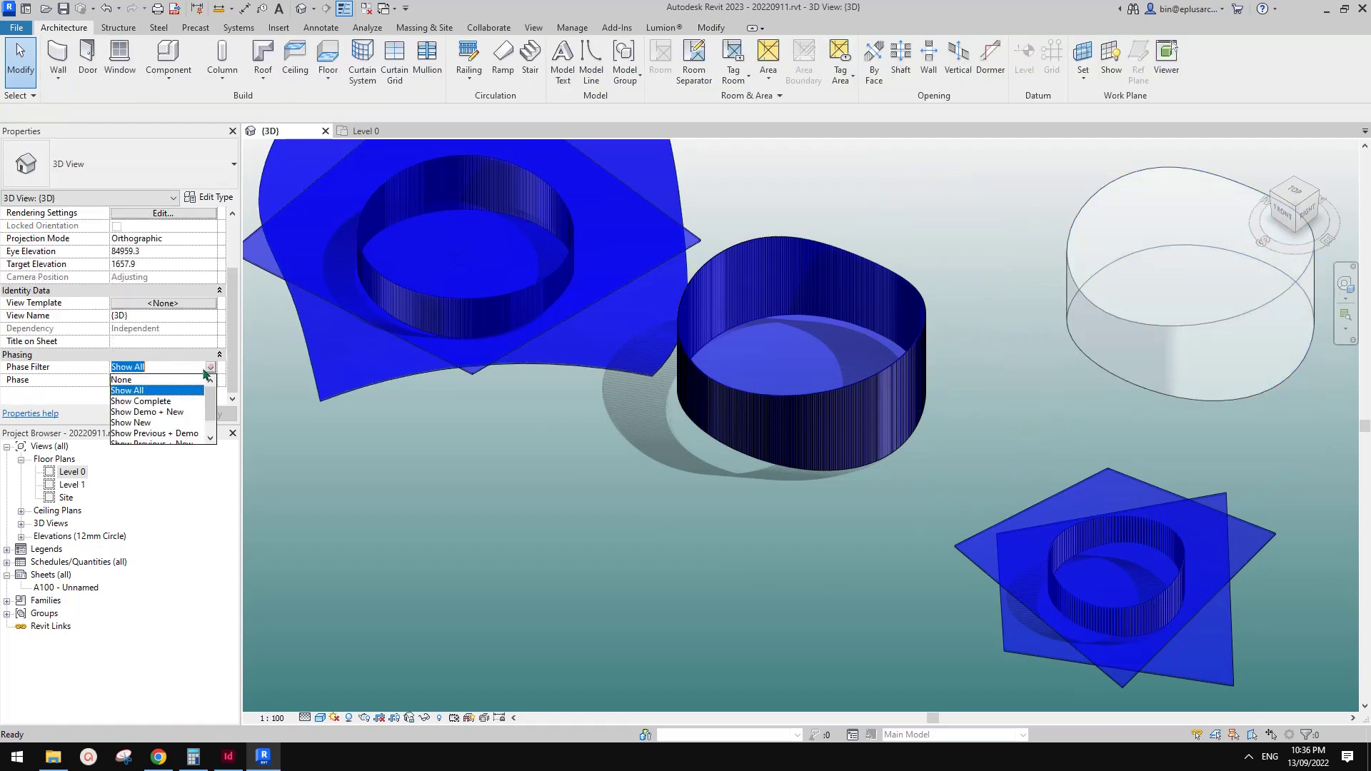
{"action": "left_click", "coordinate": [153, 387]}
{"action": "scroll", "coordinate": [1092, 371], "scroll_direction": "up", "scroll_amount": 2}
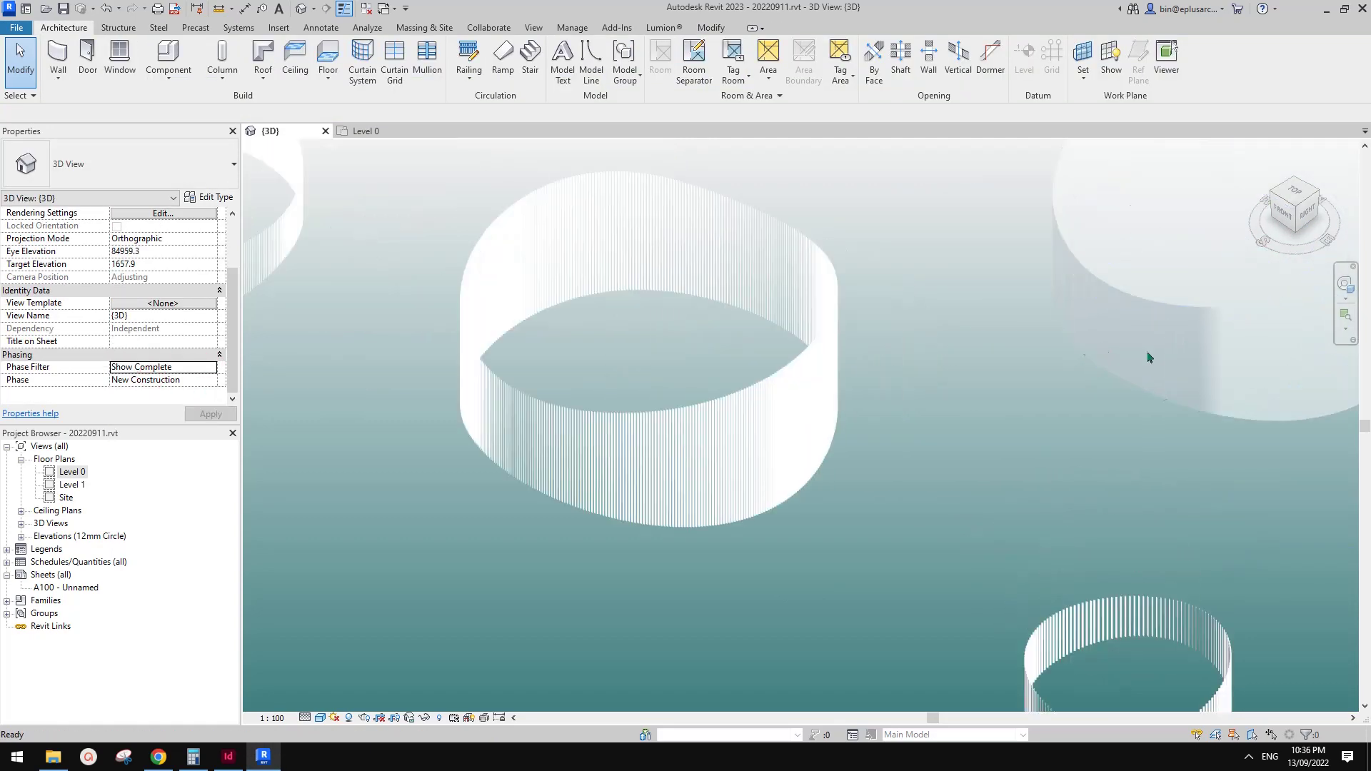
Open the copied mass beside the fin screens for in-place editing.
{"action": "left_click", "coordinate": [1213, 351]}
{"action": "middle_click_drag", "start_coordinate": [1214, 350], "coordinate": [745, 514]}
{"action": "scroll", "coordinate": [804, 459], "scroll_direction": "up", "scroll_amount": 3}
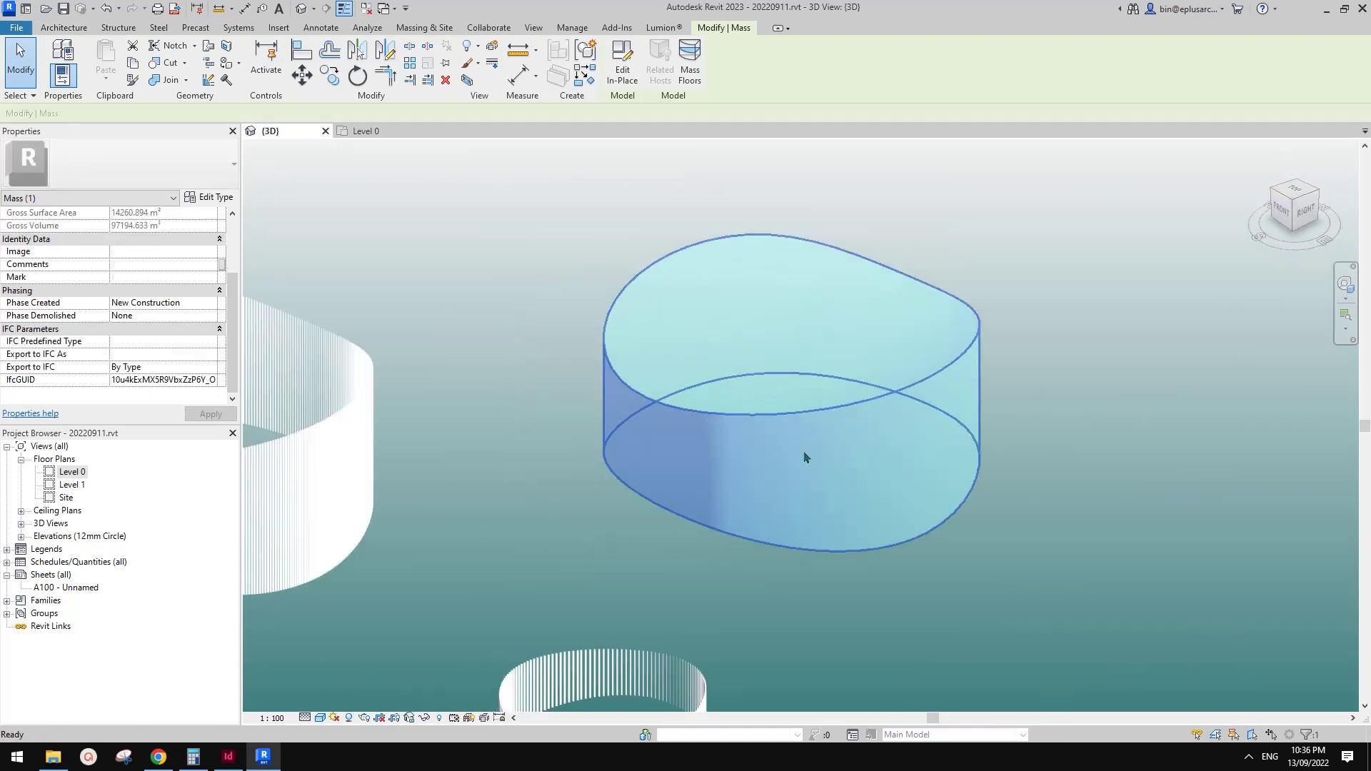
{"action": "left_click", "coordinate": [823, 453]}
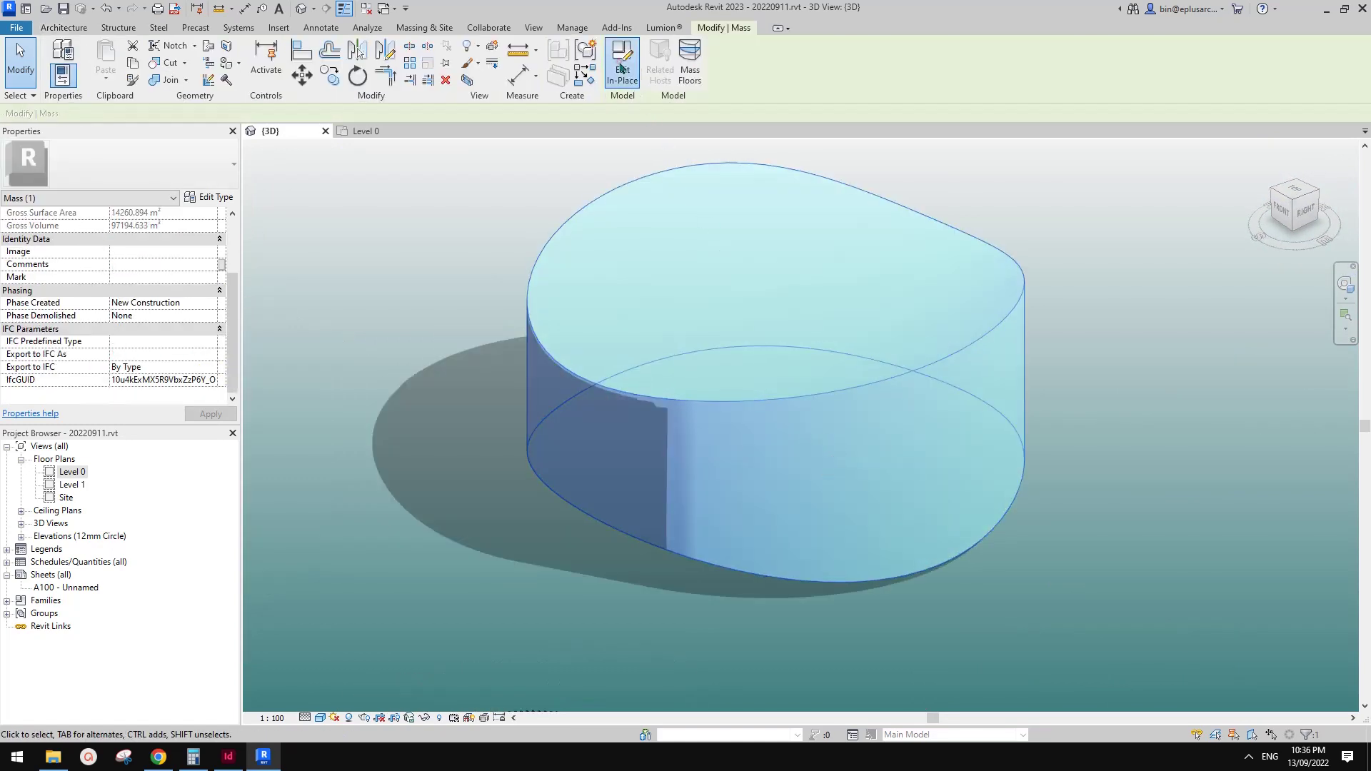
{"action": "left_click", "coordinate": [622, 72]}
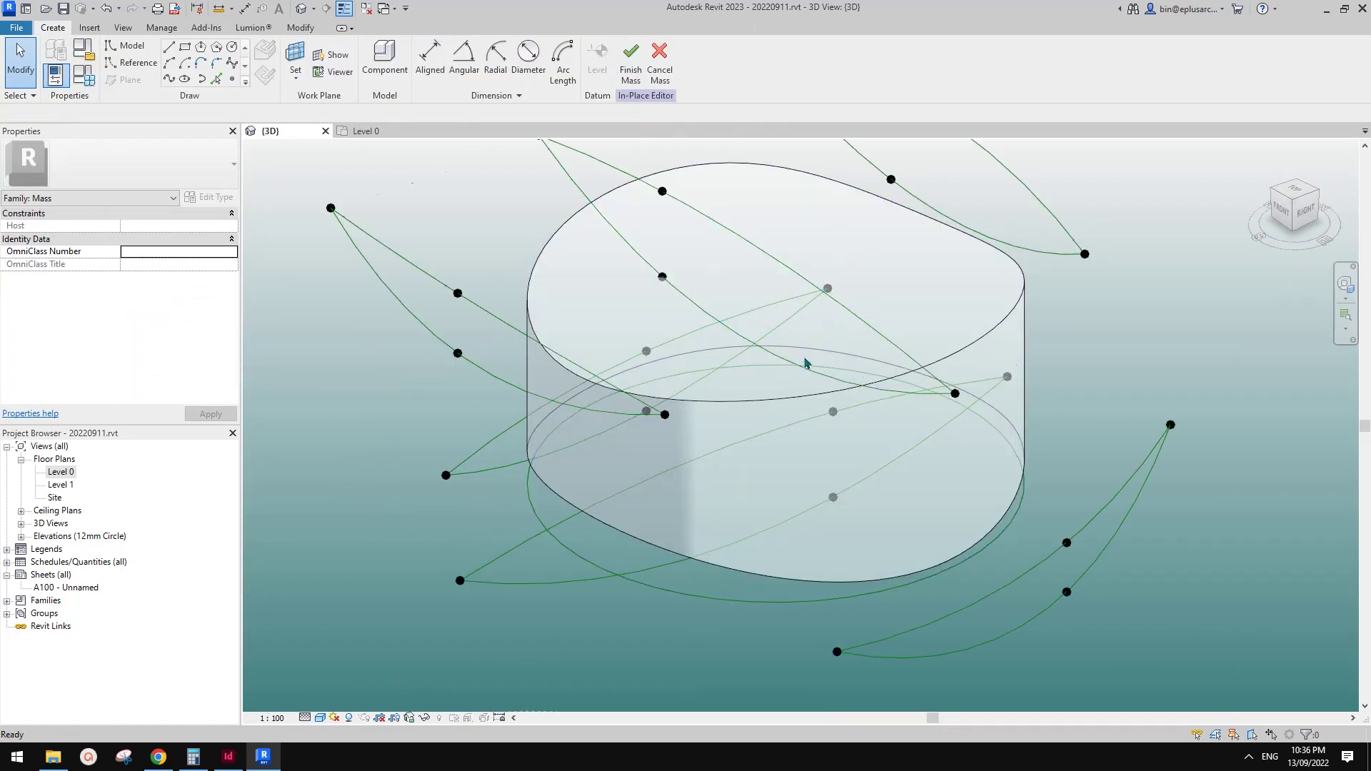
Divide the mass's curved front side face into a surface grid and turn off its U grid.
{"action": "left_click", "coordinate": [914, 496]}
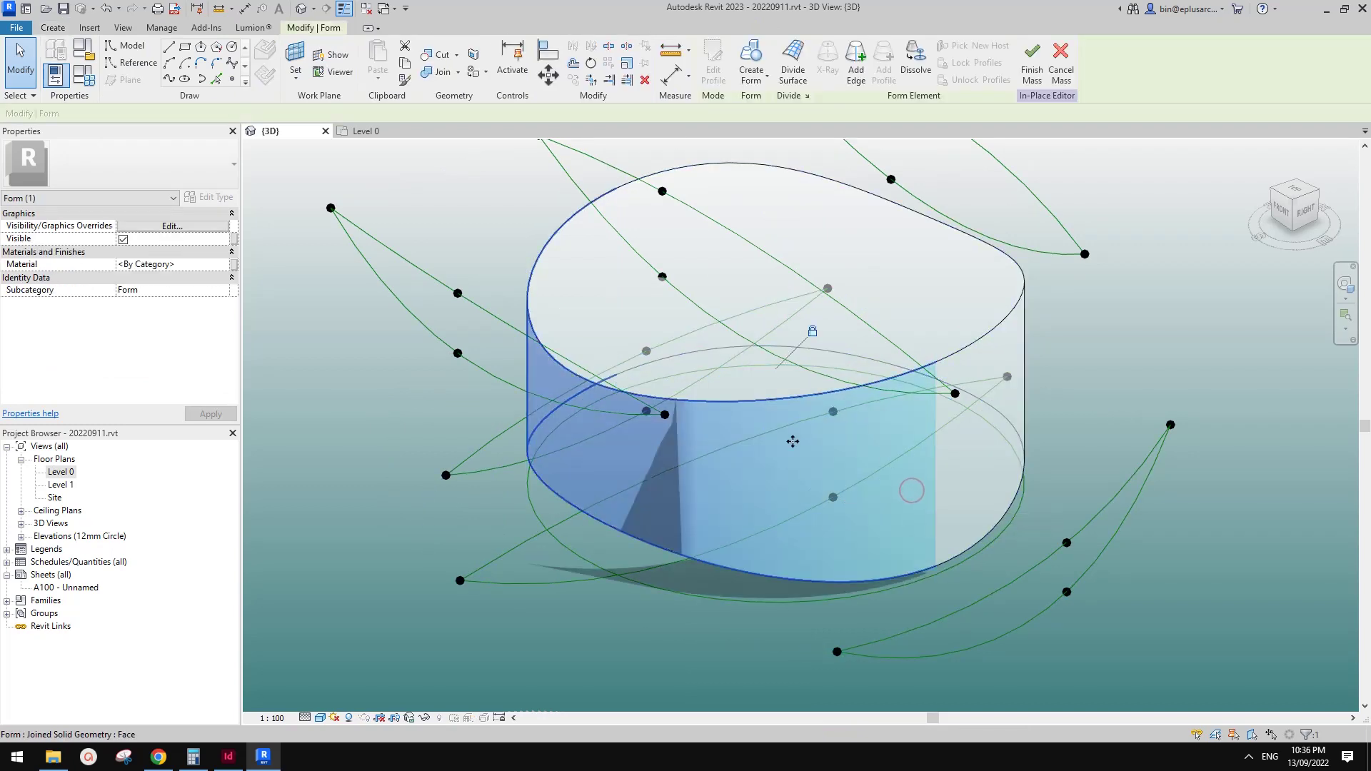
{"action": "left_click", "coordinate": [791, 73]}
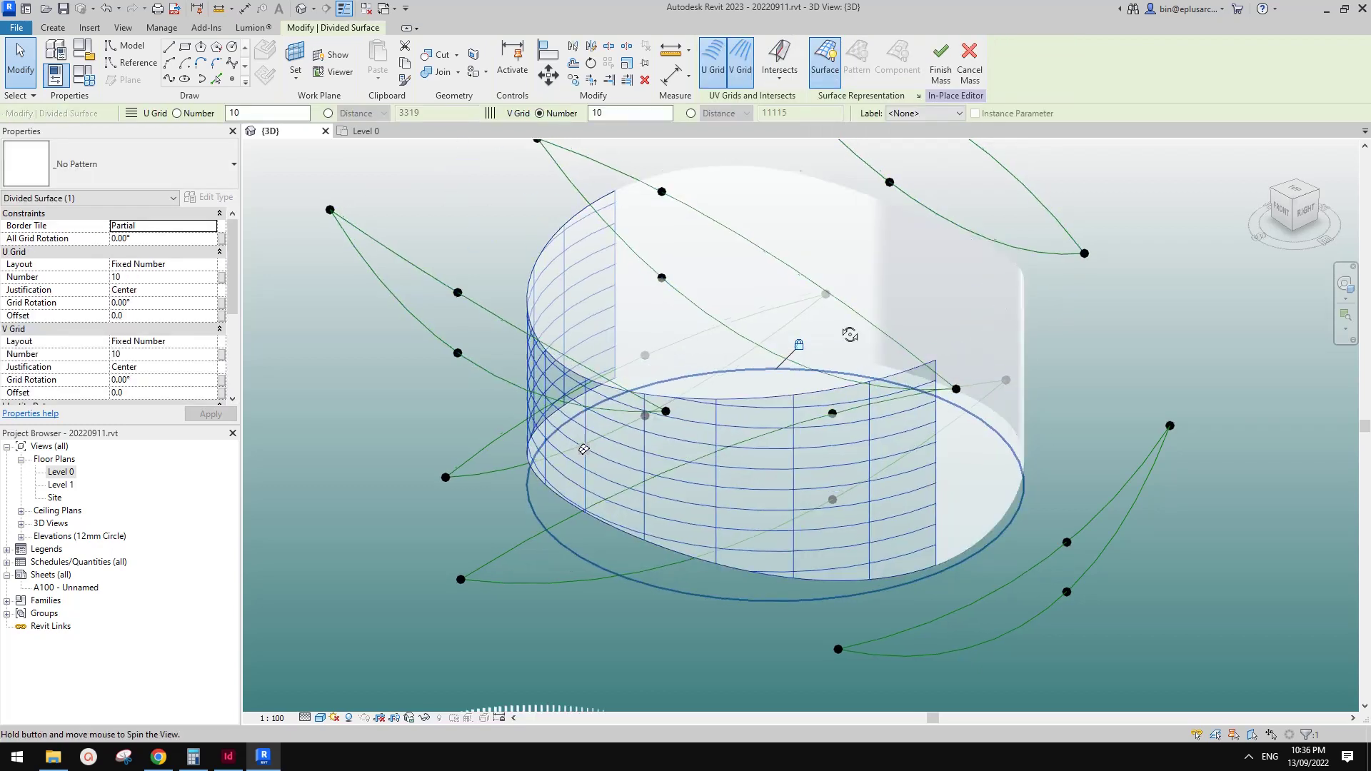
{"action": "left_click", "coordinate": [714, 69]}
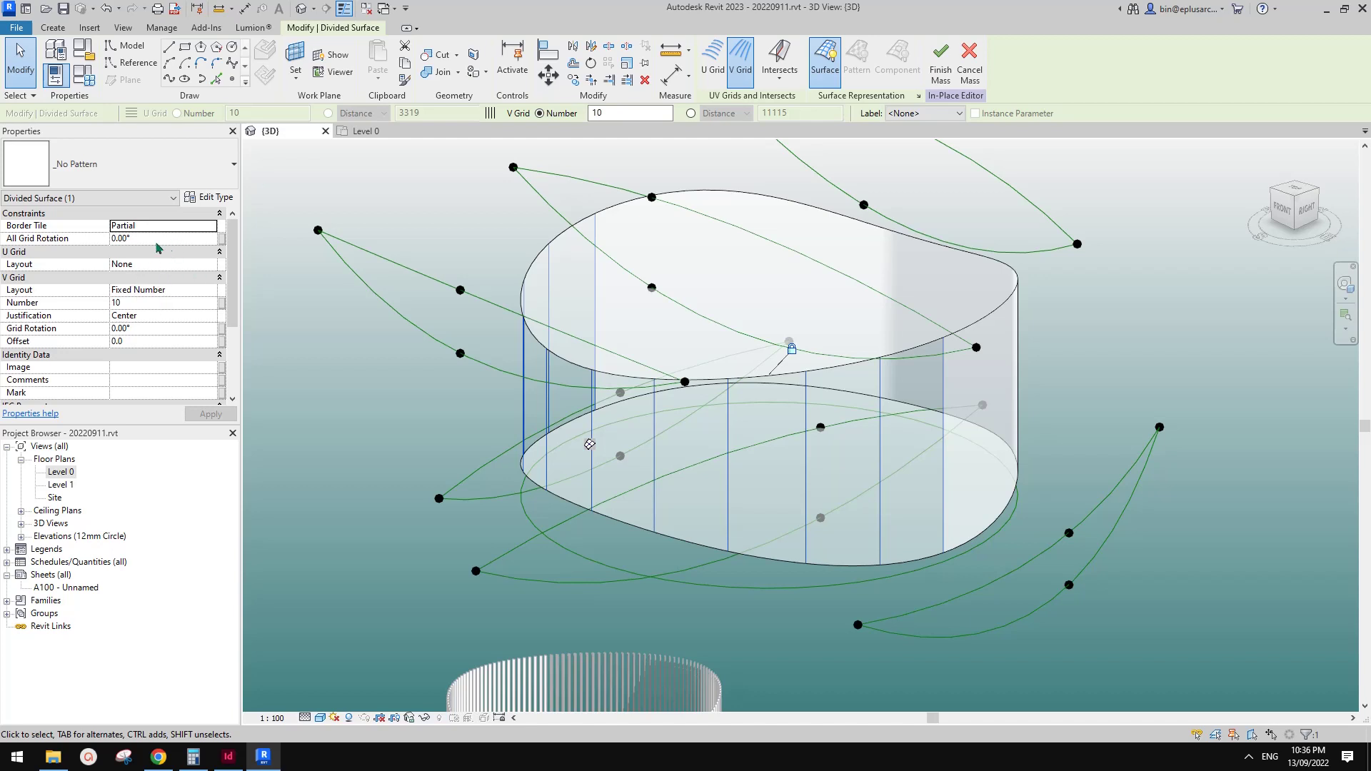
Set the V grid number of the divided side face to 100.
{"action": "left_click", "coordinate": [163, 302]}
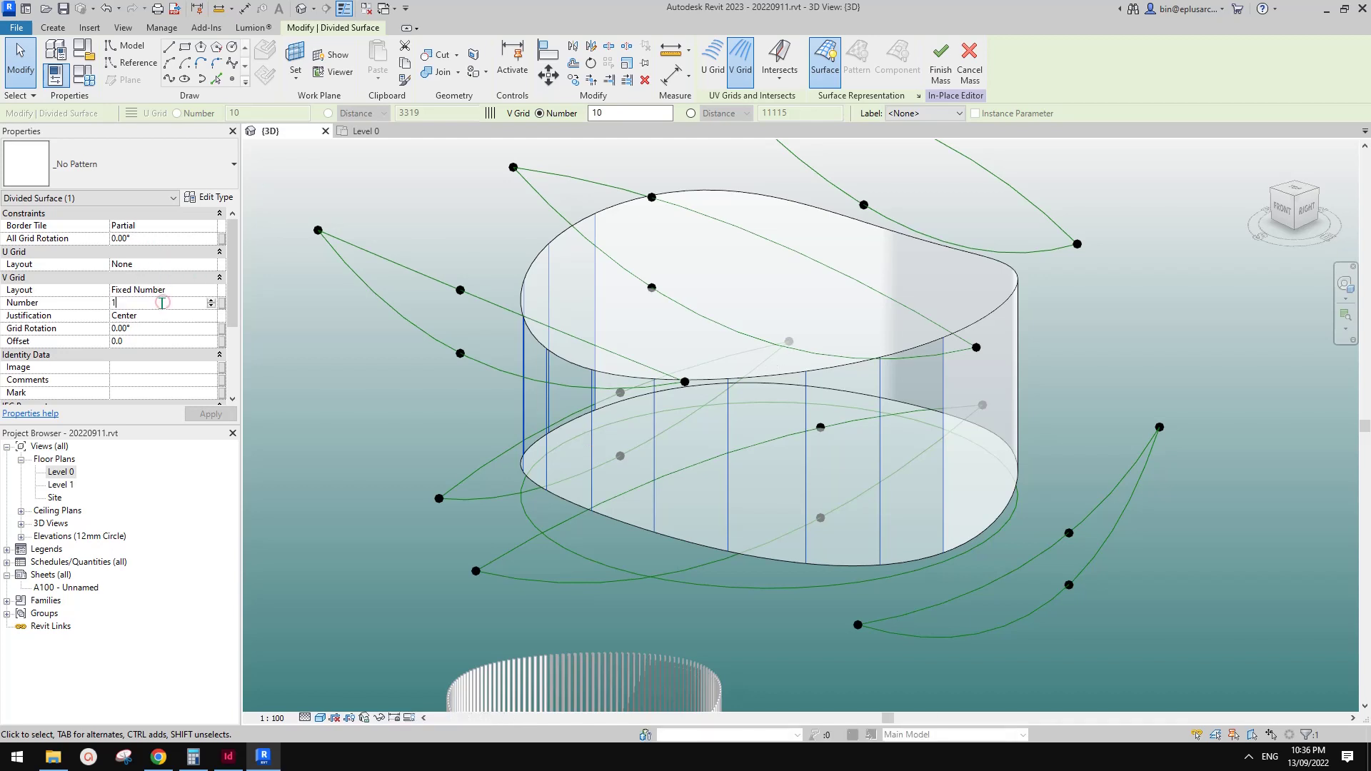
{"action": "type", "text": "00"}
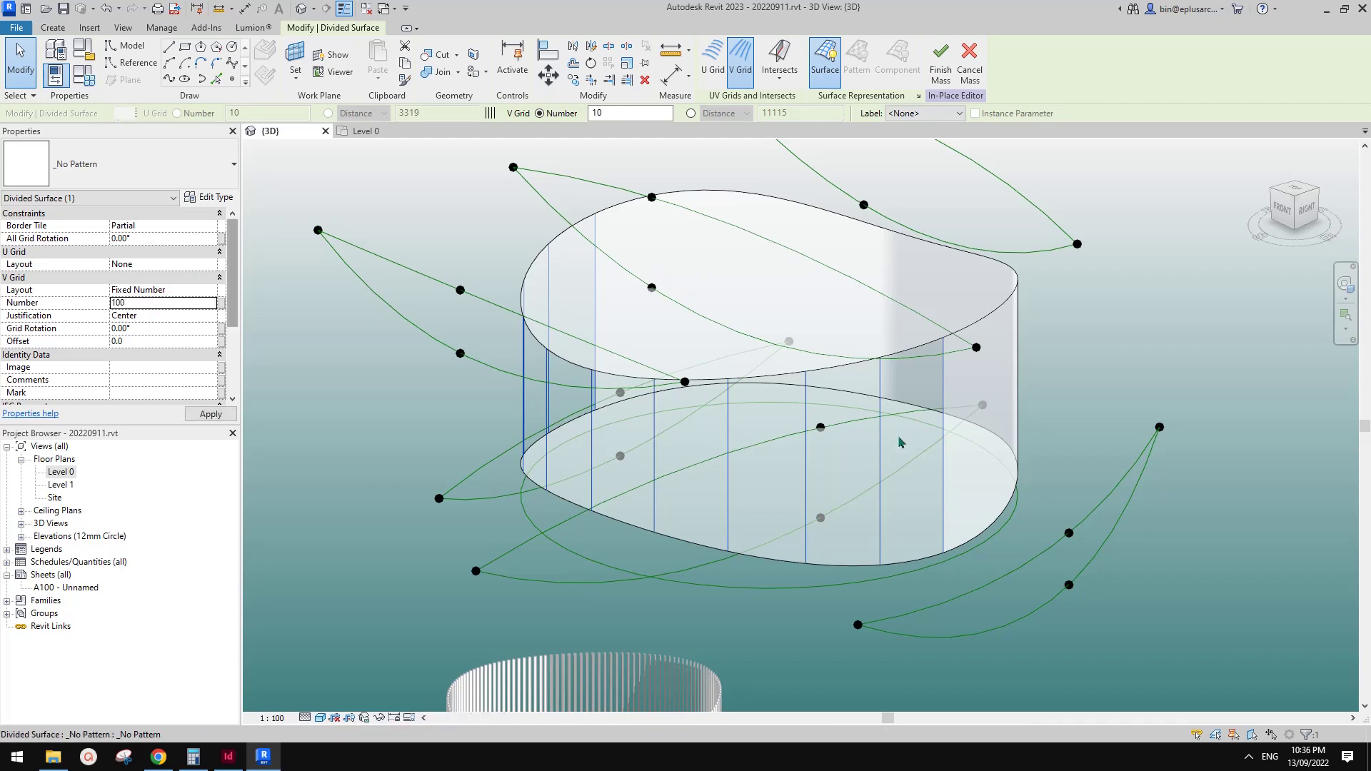
{"action": "middle_click_drag", "start_coordinate": [872, 464], "coordinate": [722, 385], "text": "shift"}
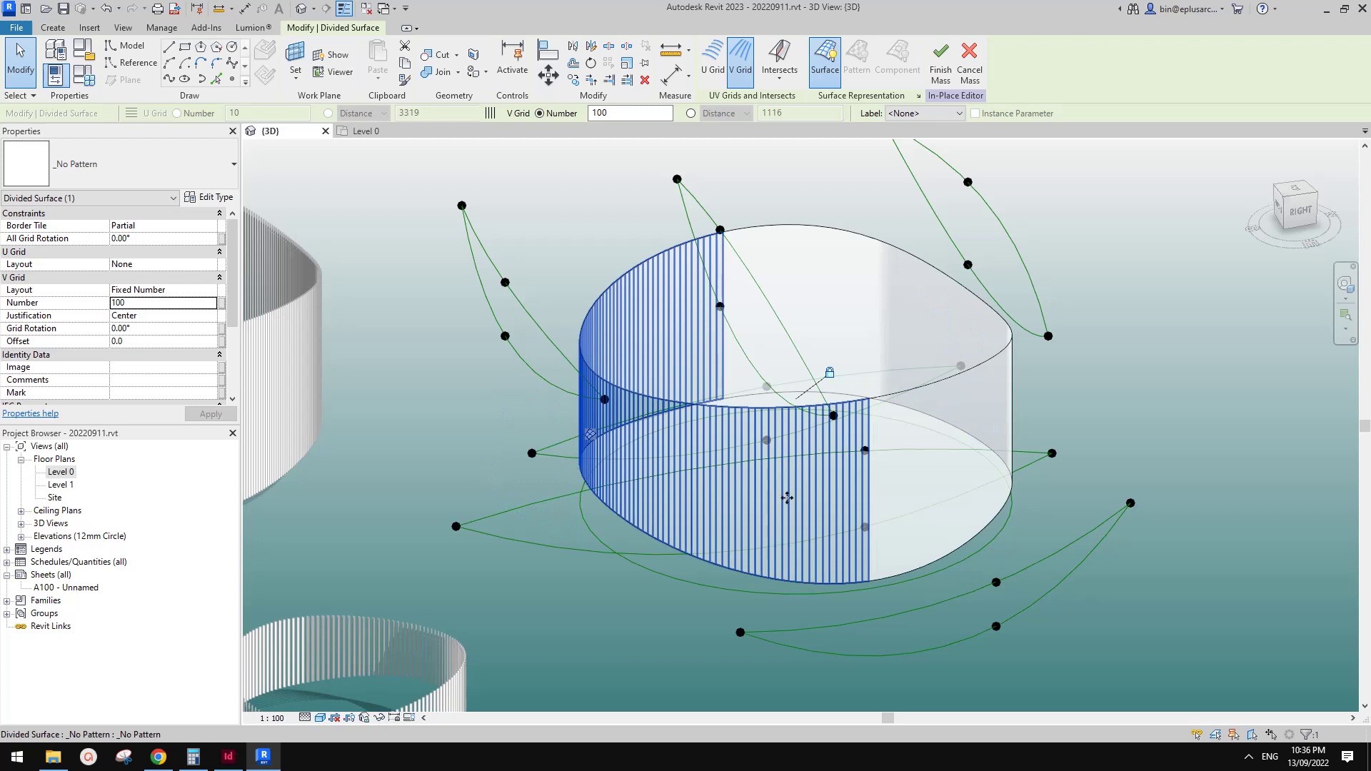
{"action": "scroll", "coordinate": [732, 514], "scroll_direction": "down", "scroll_amount": 3}
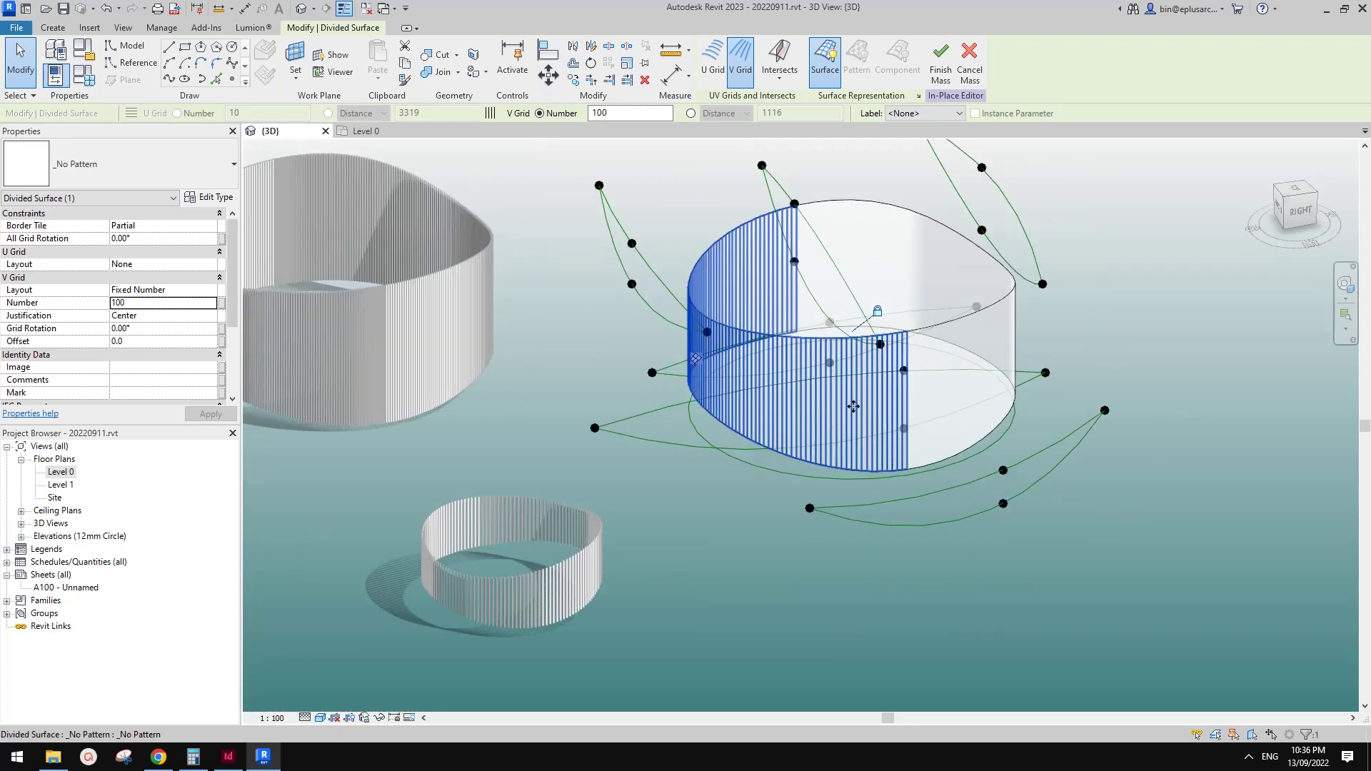
{"action": "scroll", "coordinate": [884, 408], "scroll_direction": "down", "scroll_amount": 1}
{"action": "middle_click_drag", "start_coordinate": [903, 401], "coordinate": [881, 422]}
{"action": "key", "text": "Escape"}
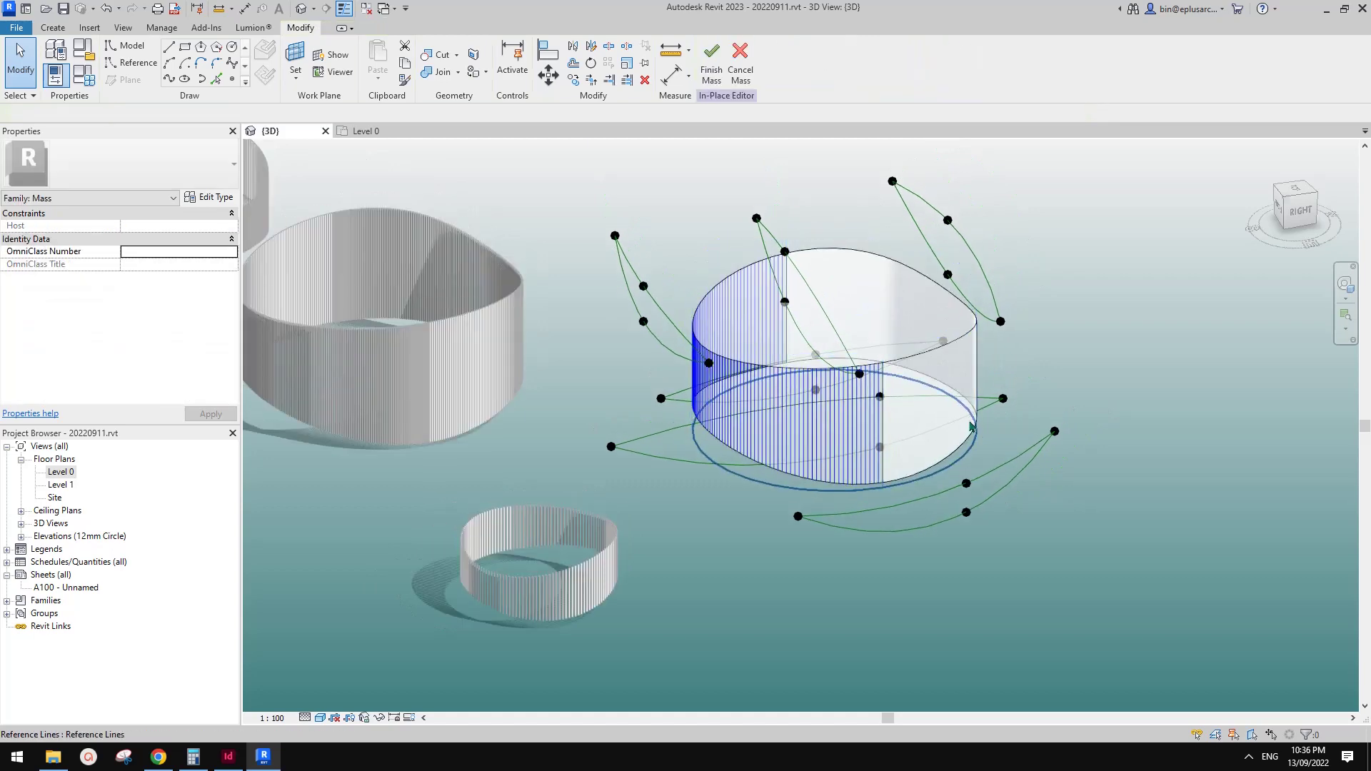
Inspect the divided face, check the vertical-fin facade photos in the Youtube Video Ideas/Suggestion document in Chrome, and return to Revit.
{"action": "mouse_move", "coordinate": [971, 426]}
{"action": "middle_mouse_down", "text": "shift"}
{"action": "mouse_move", "coordinate": [876, 413]}
{"action": "mouse_move", "coordinate": [1003, 472]}
{"action": "middle_mouse_up", "text": "shift"}
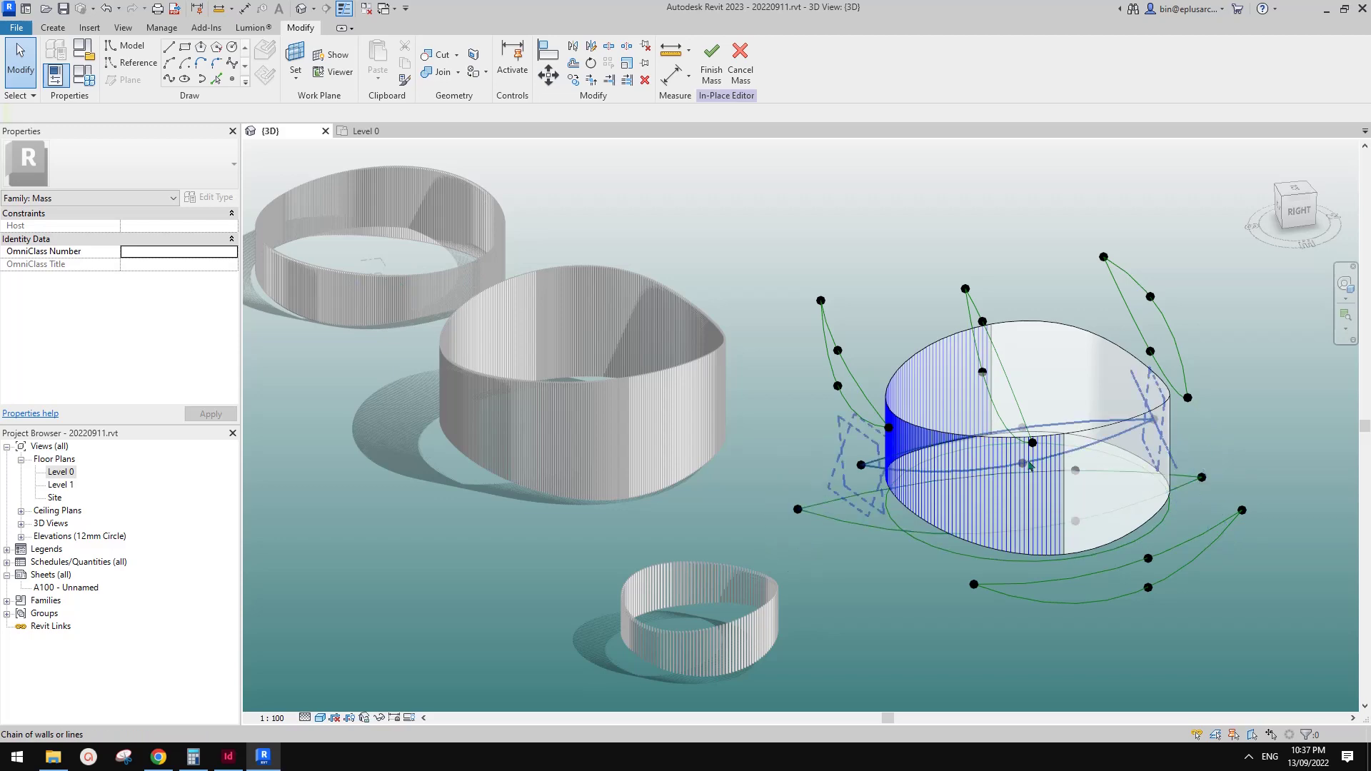
{"action": "scroll", "coordinate": [968, 485], "scroll_direction": "up", "scroll_amount": 2}
{"action": "scroll", "coordinate": [973, 502], "scroll_direction": "up", "scroll_amount": 3}
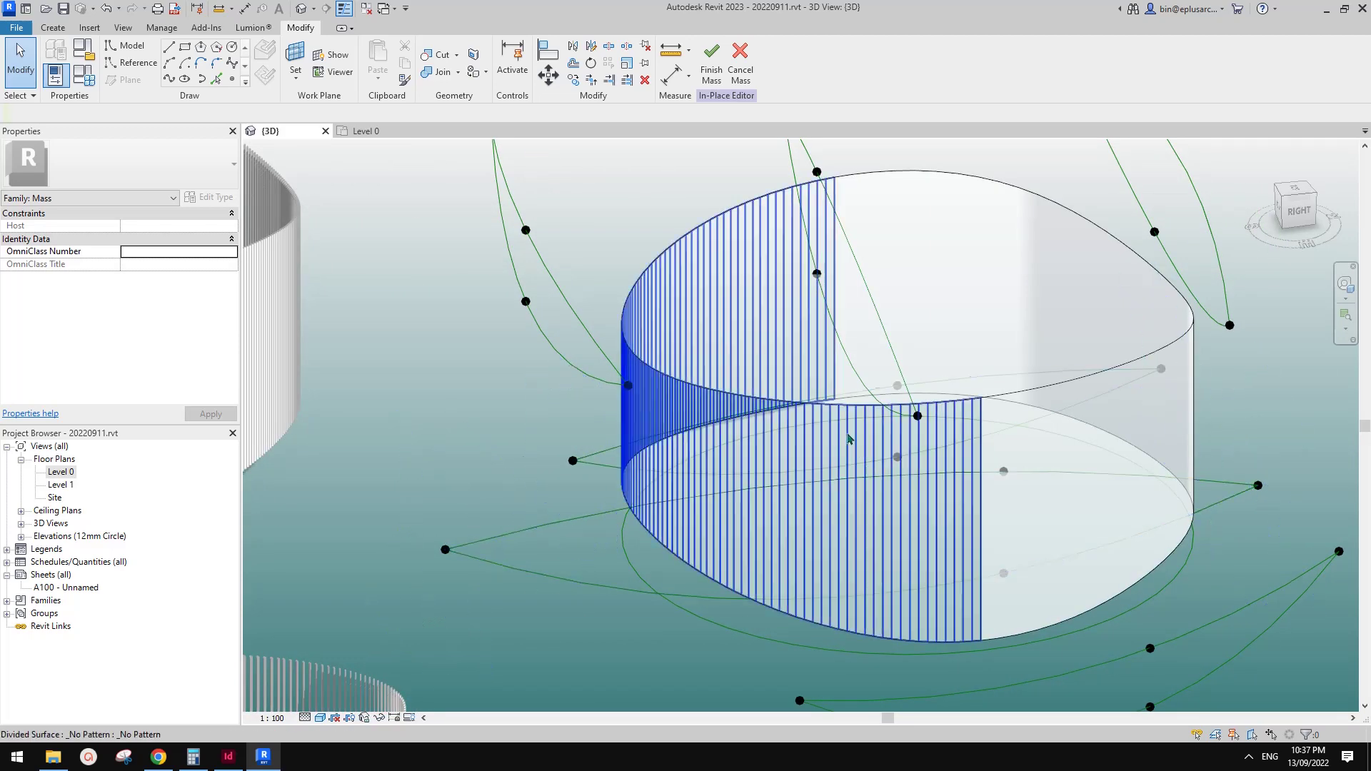
{"action": "left_click", "coordinate": [157, 759]}
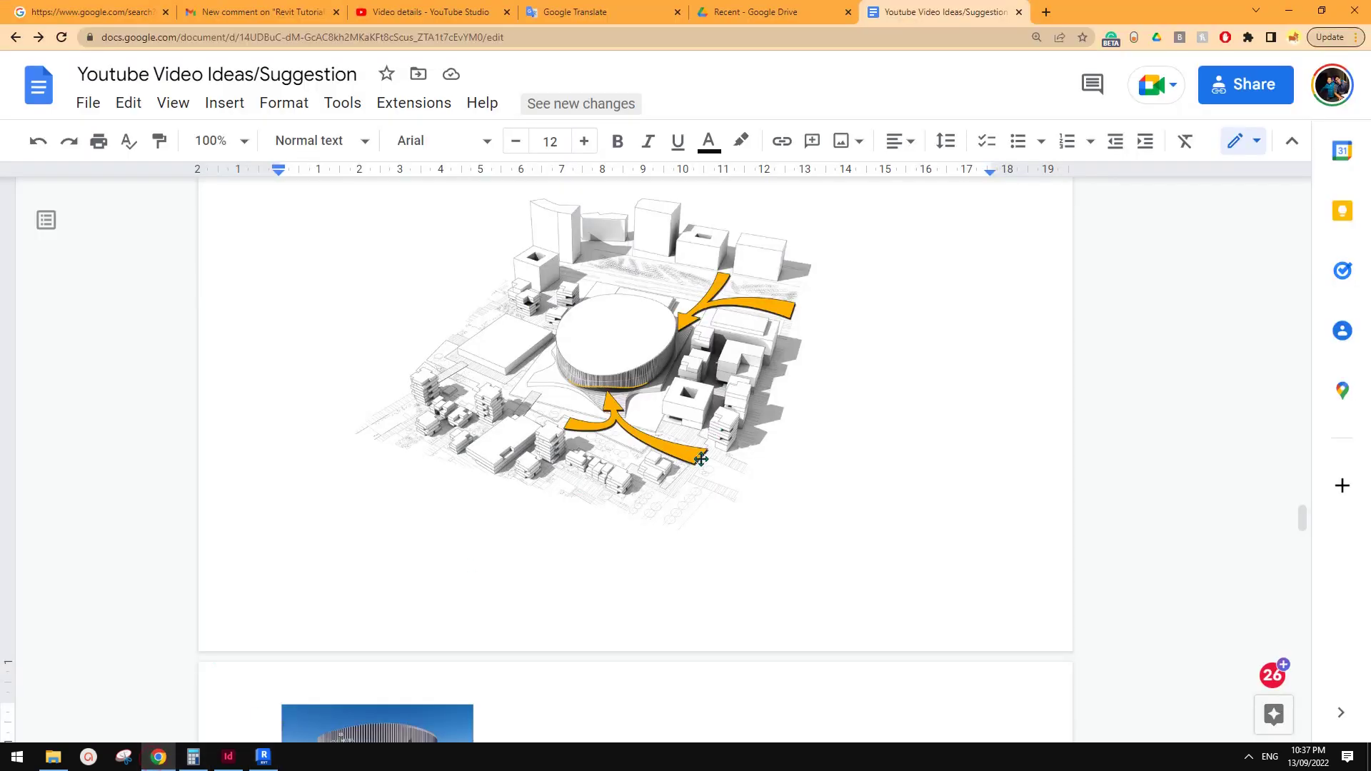
{"action": "scroll", "coordinate": [696, 460], "scroll_direction": "down", "scroll_amount": 20}
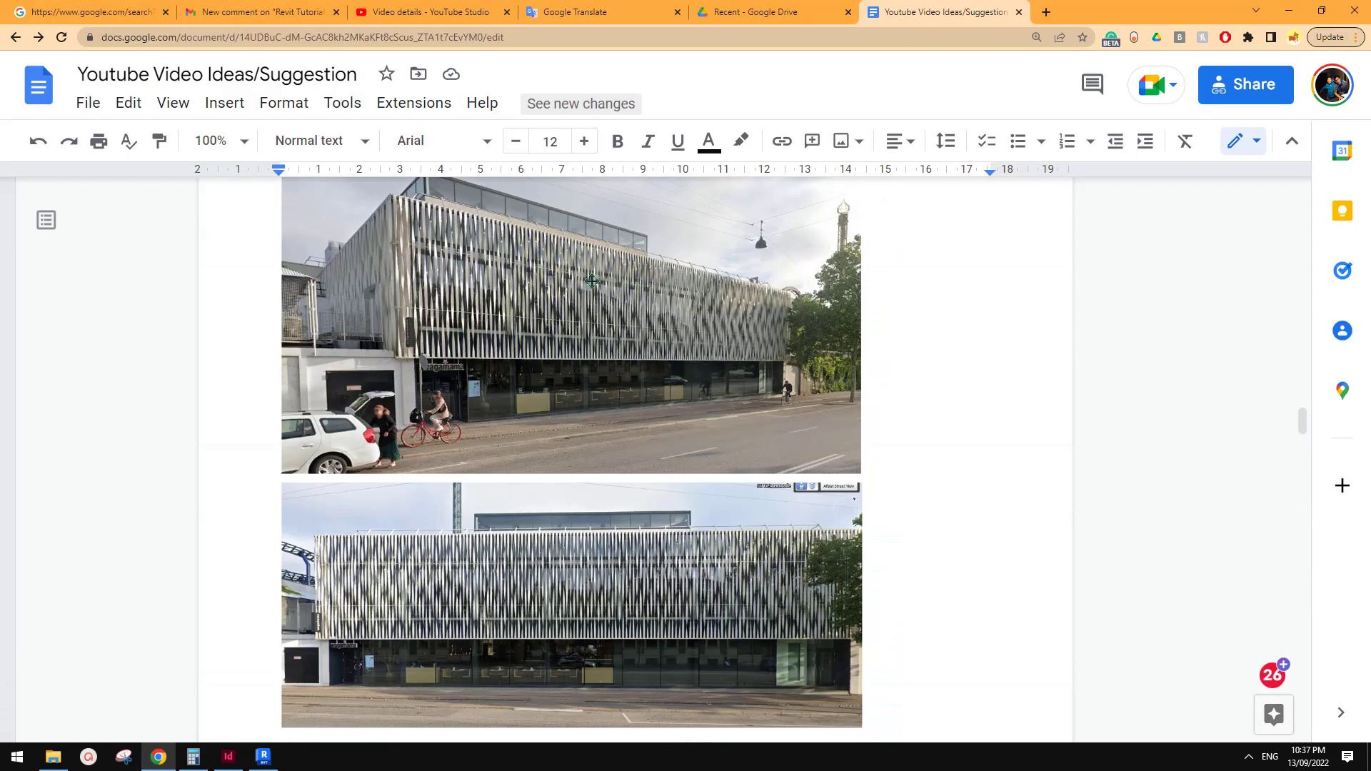
{"action": "scroll", "coordinate": [592, 281], "scroll_direction": "down", "scroll_amount": 3}
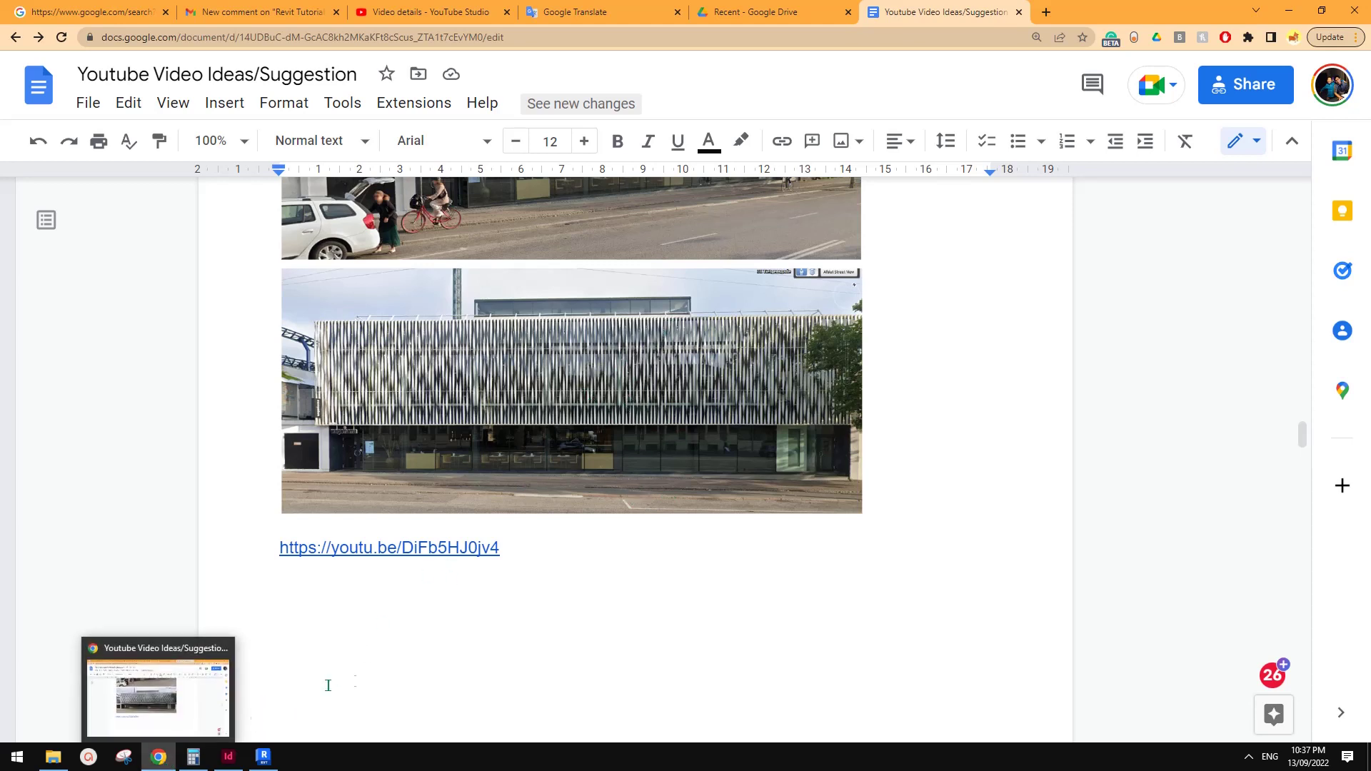
{"action": "left_click", "coordinate": [270, 761]}
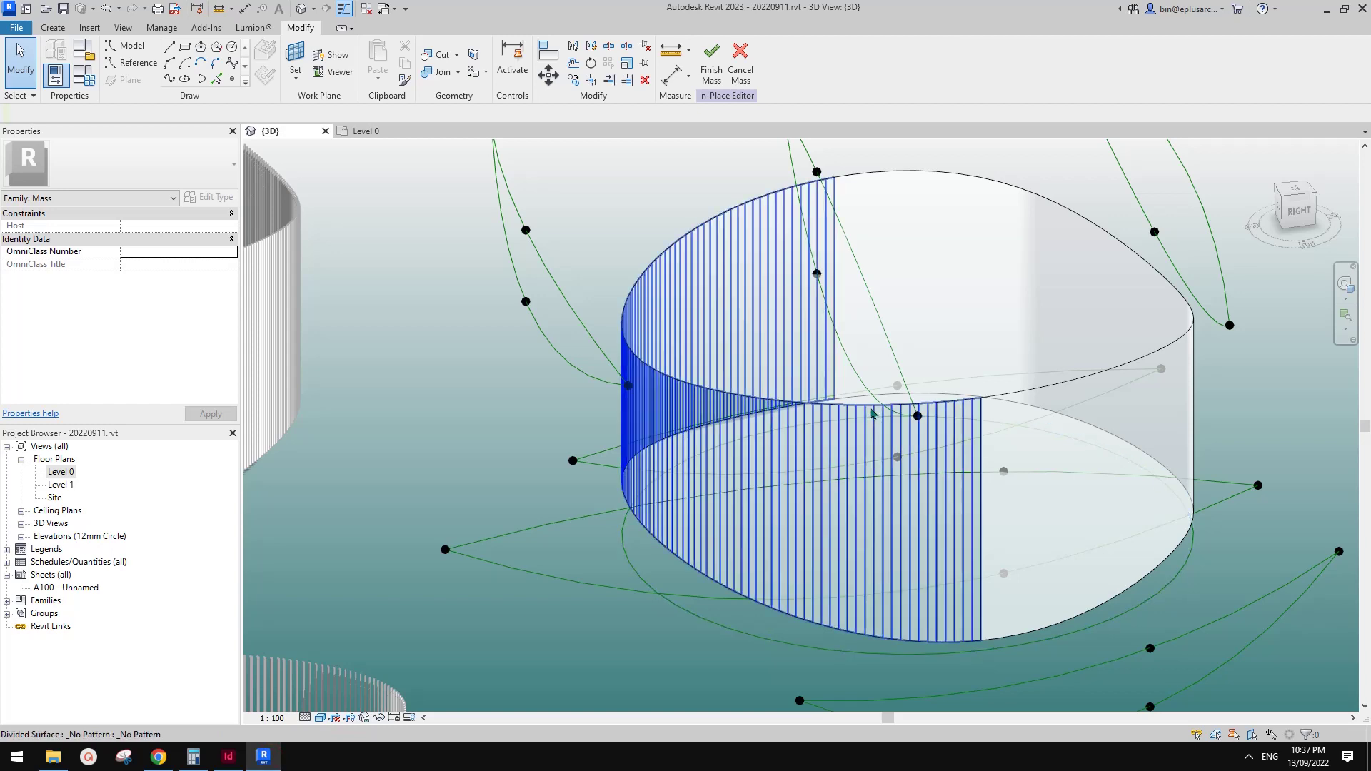
Inspect the divided surface on the mass and finish the in-place mass edit.
{"action": "left_click", "coordinate": [872, 414]}
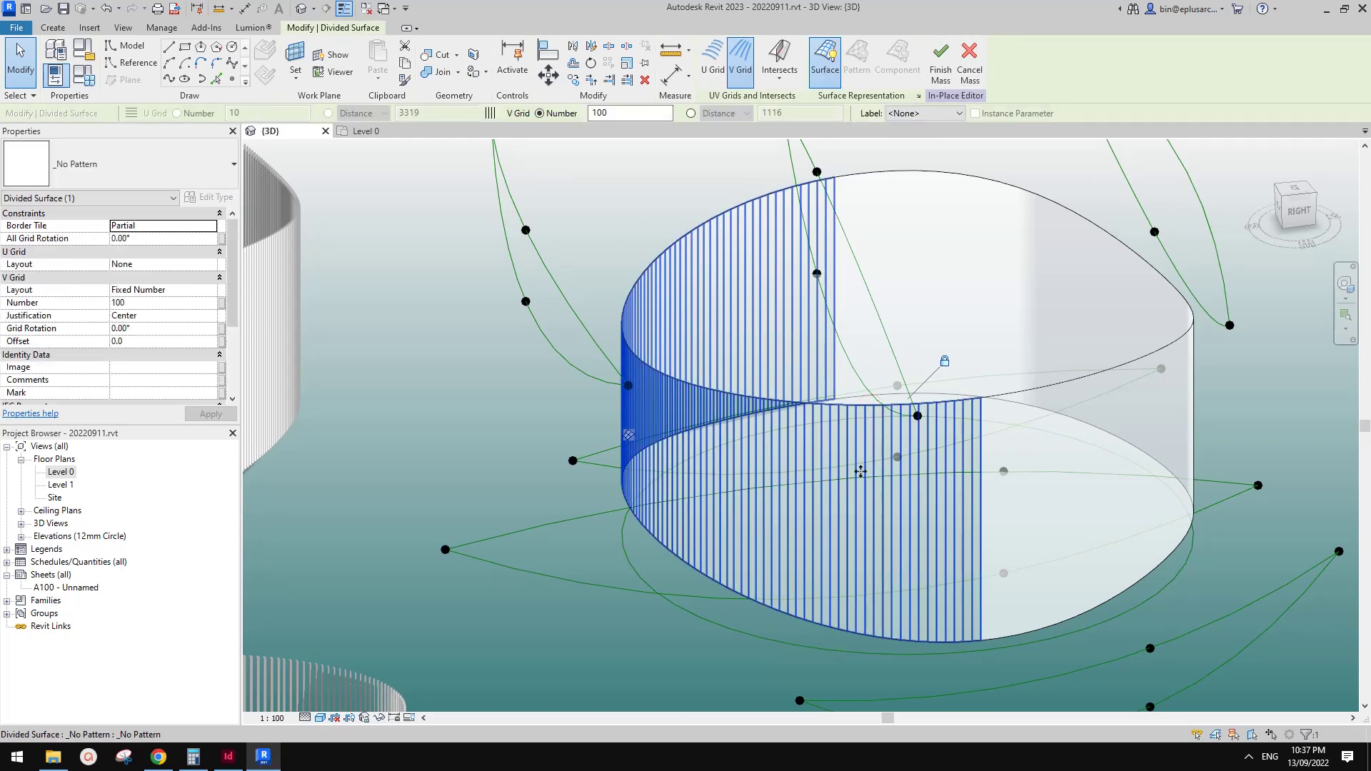
{"action": "middle_click_drag", "start_coordinate": [877, 555], "coordinate": [798, 550]}
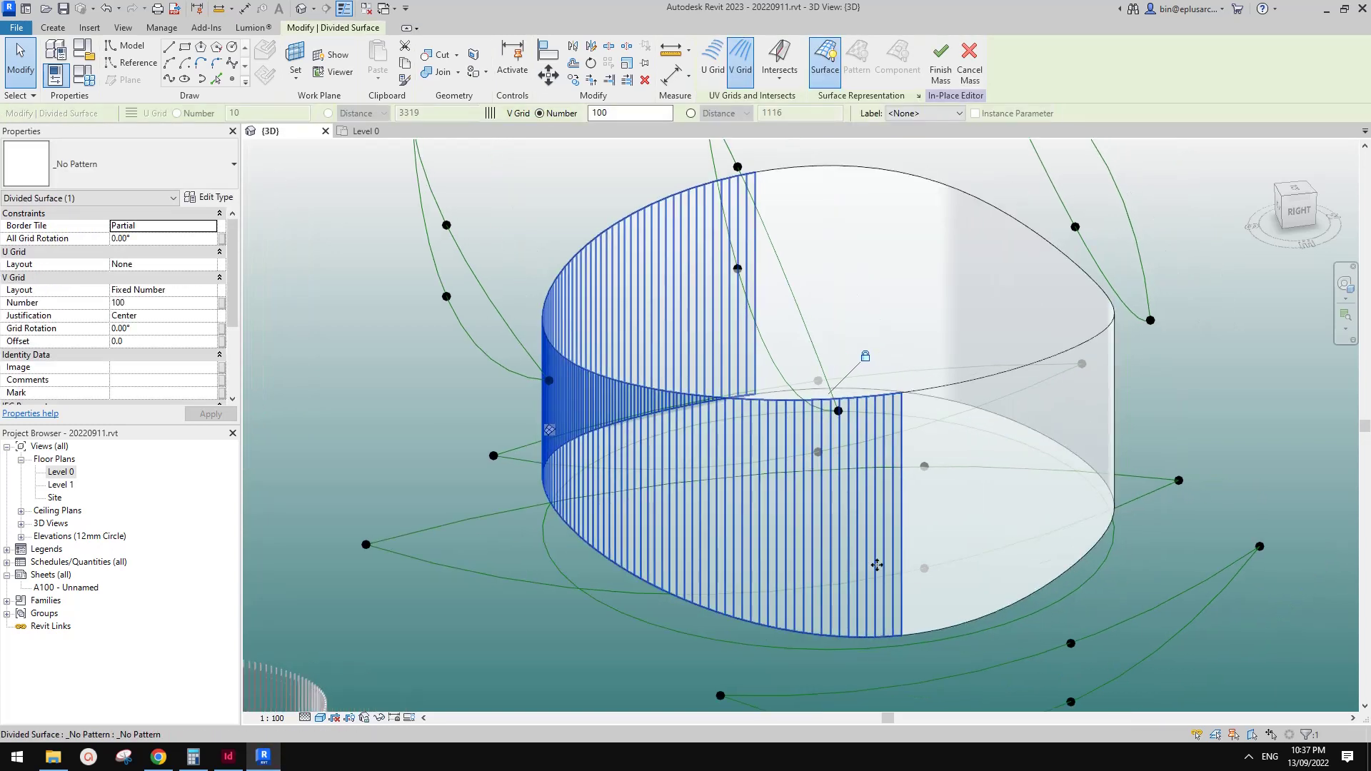
{"action": "key", "text": "Escape"}
{"action": "scroll", "coordinate": [906, 566], "scroll_direction": "down", "scroll_amount": 3}
{"action": "middle_click_drag", "start_coordinate": [933, 563], "coordinate": [1001, 563], "text": "shift"}
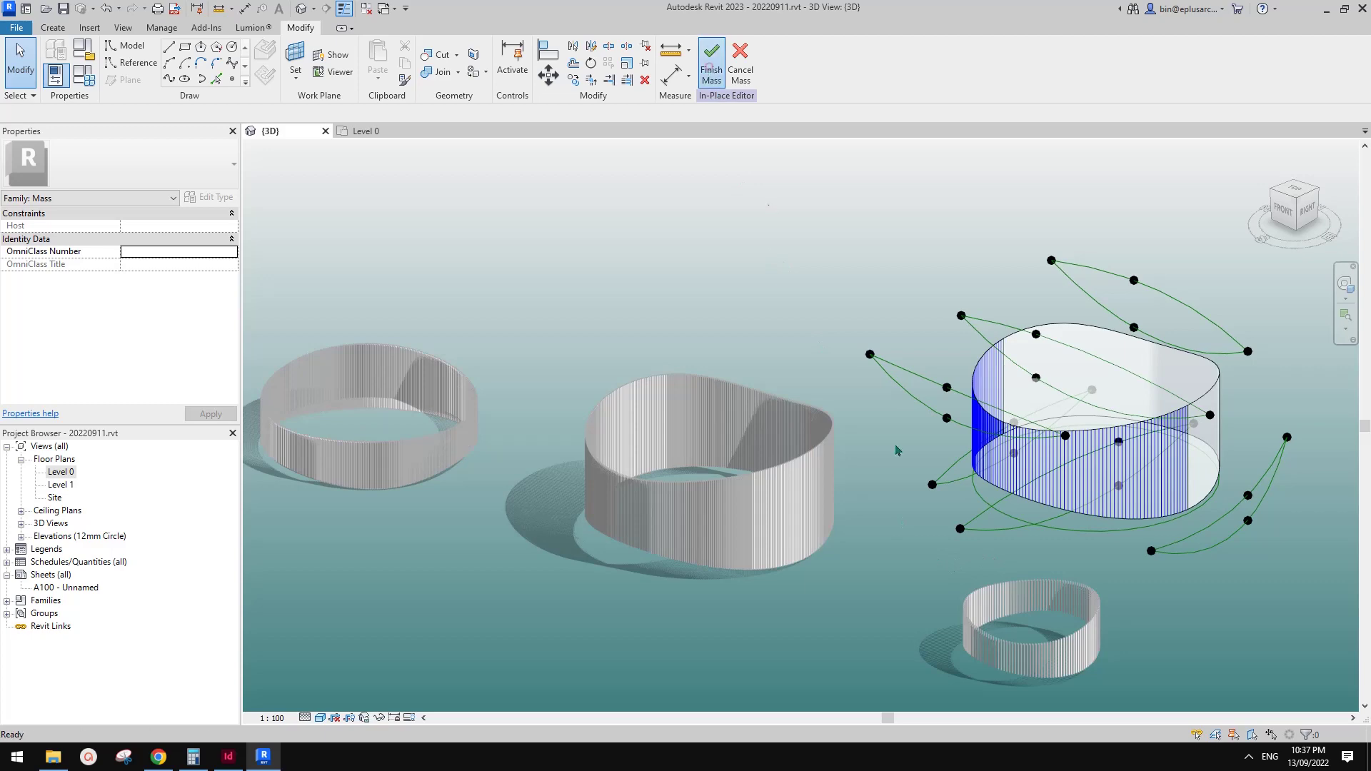
{"action": "left_click", "coordinate": [712, 64]}
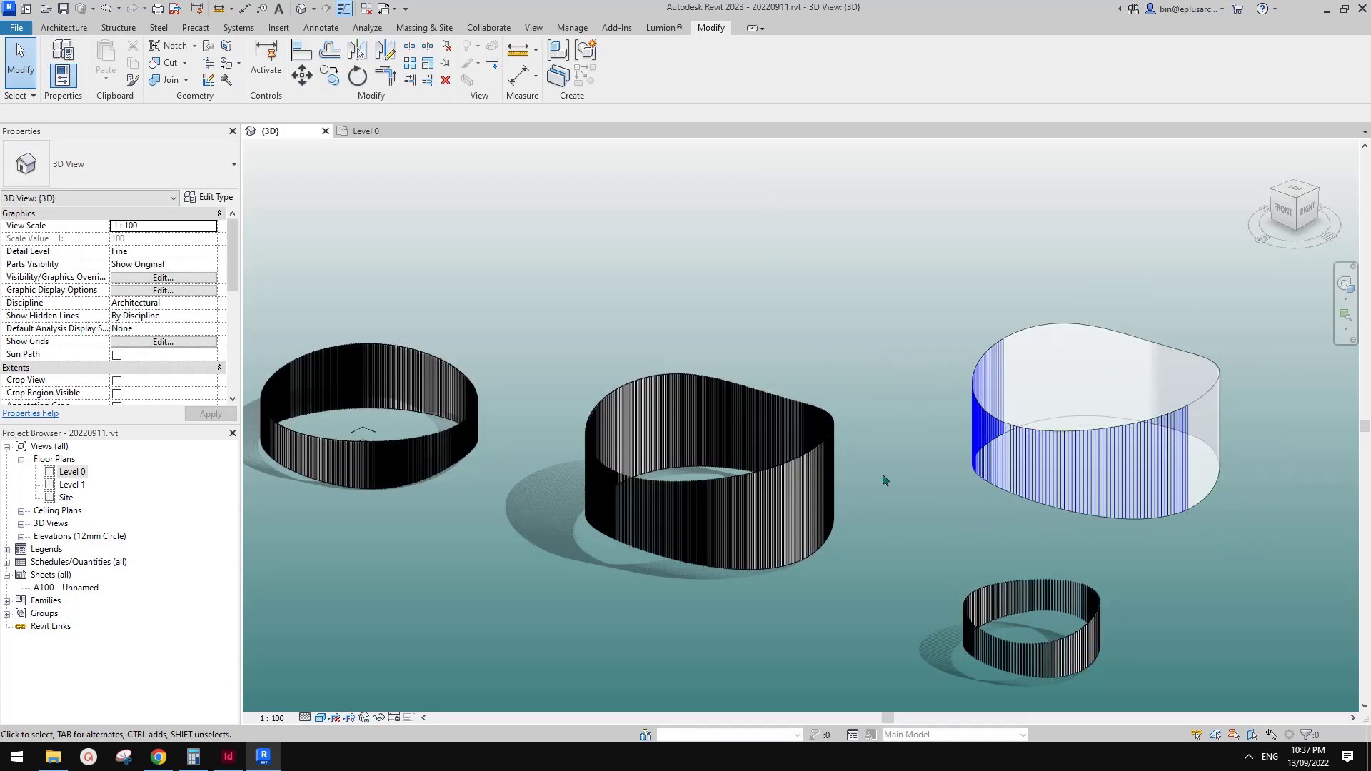